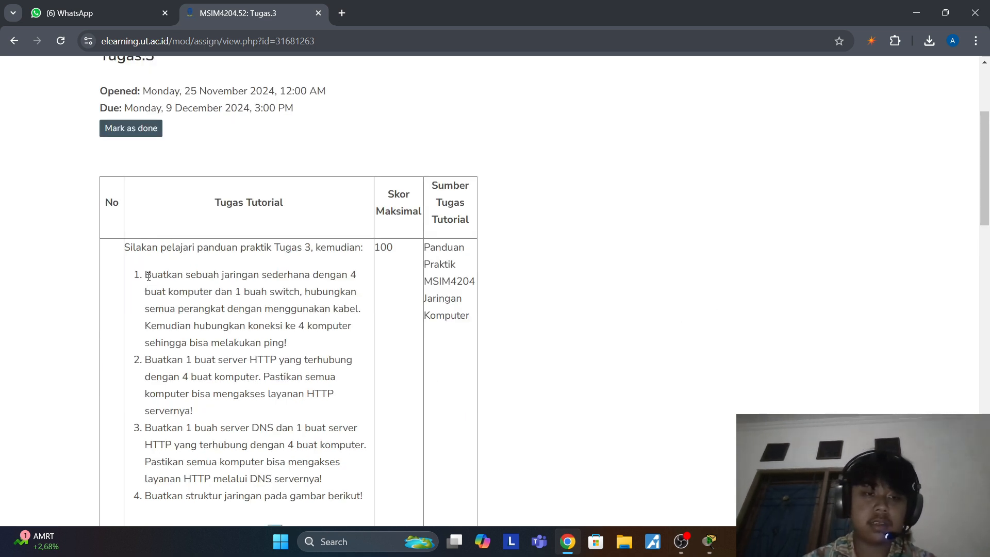
Step: Switch to Cisco Packet Tracer and place four generic PCs in the empty logical workspace
{"action": "left_click_drag", "start_coordinate": [225, 274], "coordinate": [283, 282]}
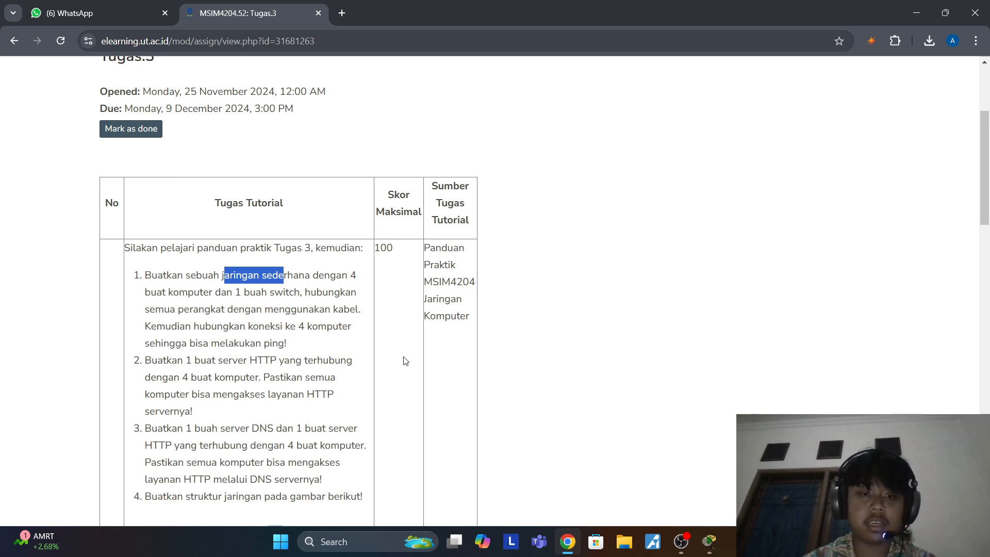
{"action": "left_click", "coordinate": [708, 537]}
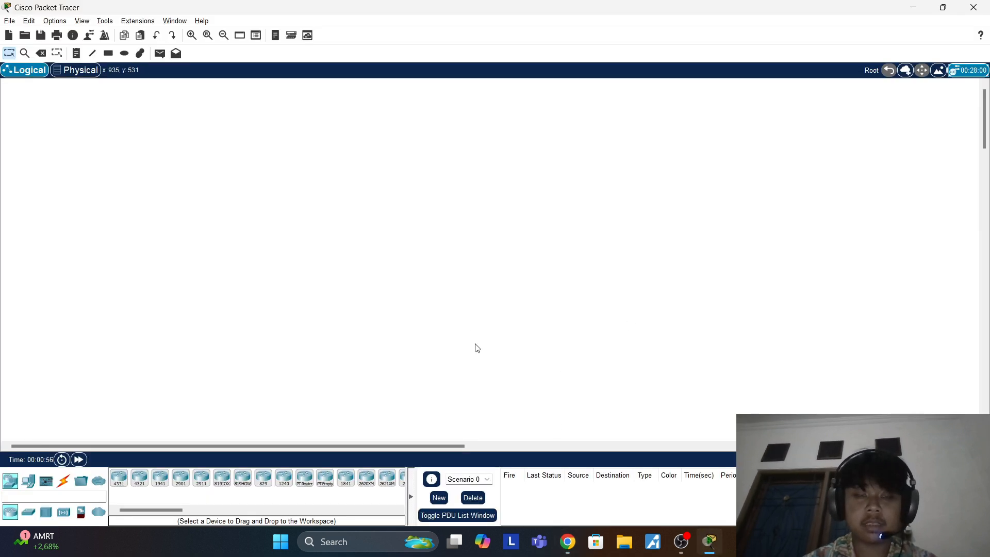
{"action": "left_click", "coordinate": [28, 480]}
{"action": "left_click", "coordinate": [245, 278]}
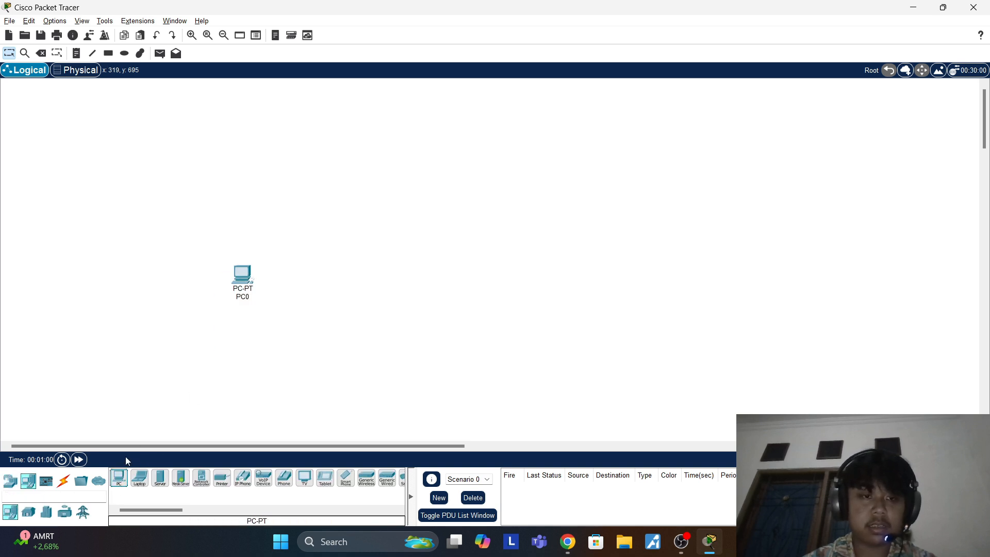
{"action": "left_click", "coordinate": [119, 477]}
{"action": "left_click", "coordinate": [325, 366]}
{"action": "left_click", "coordinate": [119, 478]}
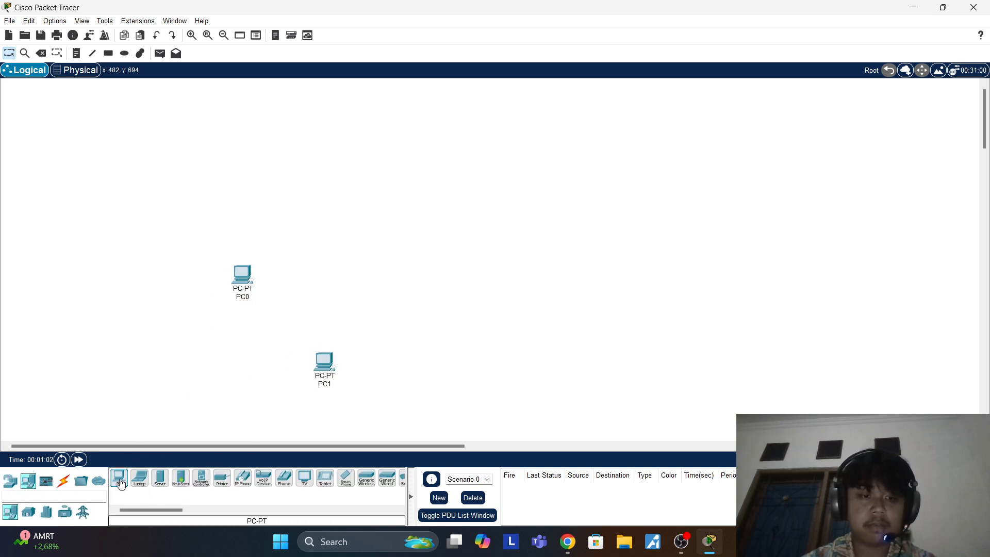
{"action": "left_click", "coordinate": [372, 269]}
{"action": "left_click", "coordinate": [119, 477]}
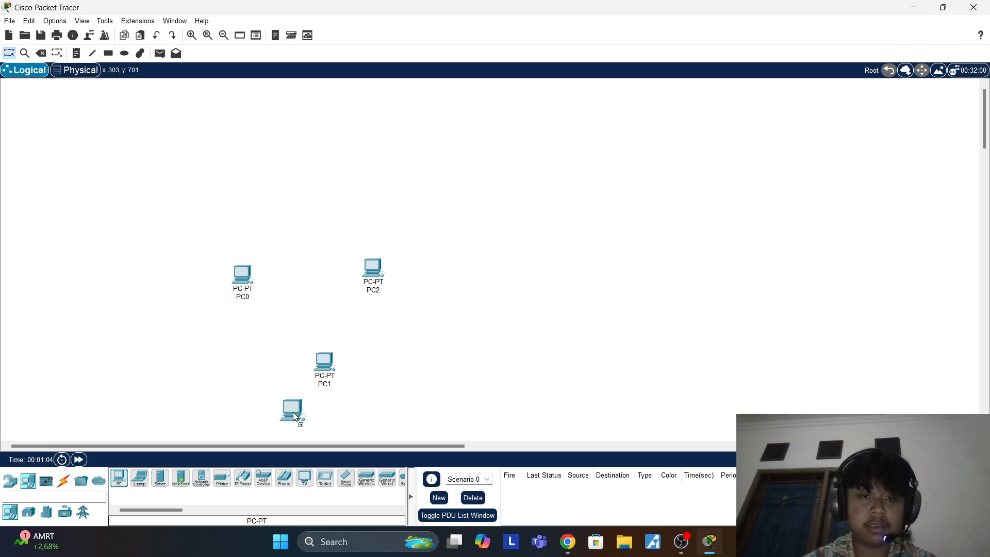
{"action": "left_click", "coordinate": [436, 367]}
Step: Rearrange the four PCs into a rough square, with PC0 above PC1 and PC2 above PC3
{"action": "left_click_drag", "start_coordinate": [373, 269], "coordinate": [464, 256]}
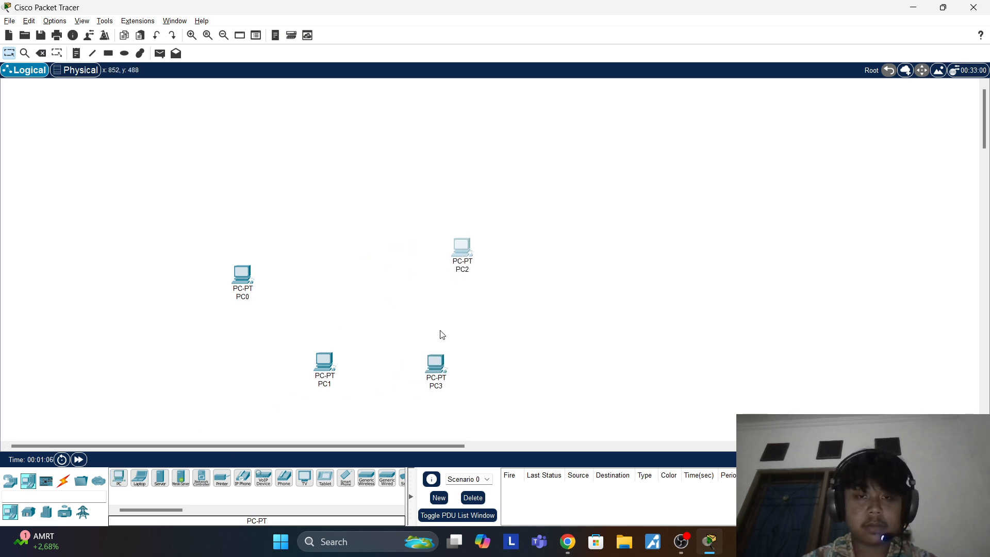
{"action": "left_click_drag", "start_coordinate": [435, 363], "coordinate": [466, 355]}
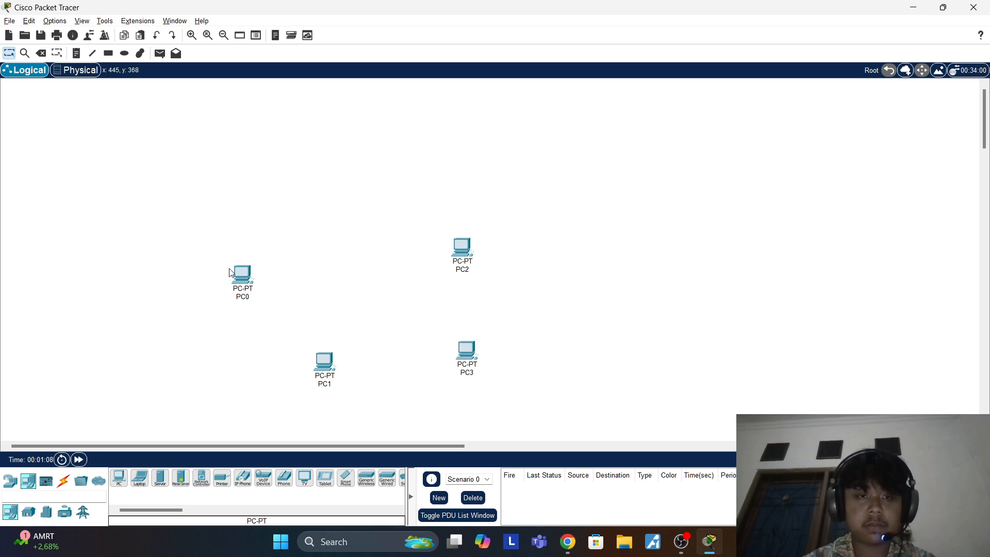
{"action": "left_click_drag", "start_coordinate": [241, 285], "coordinate": [325, 259]}
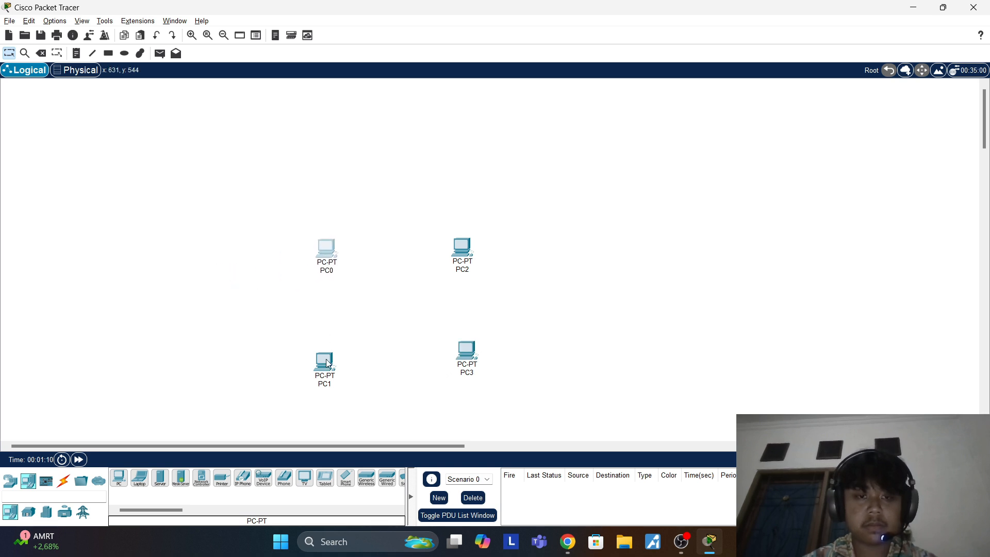
{"action": "left_click_drag", "start_coordinate": [326, 361], "coordinate": [328, 348]}
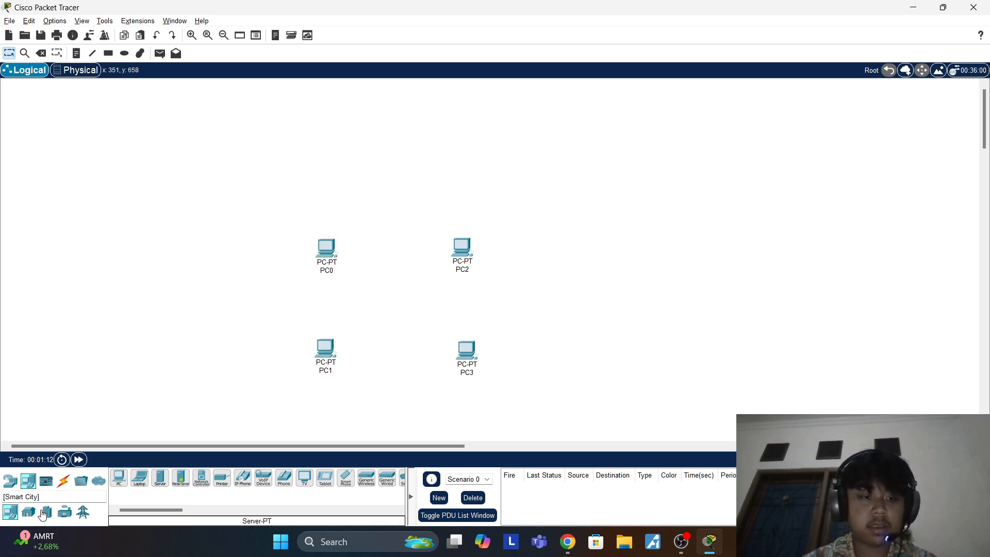
Step: Add a 2950-24 switch in the middle of the four PCs
{"action": "left_click", "coordinate": [10, 480]}
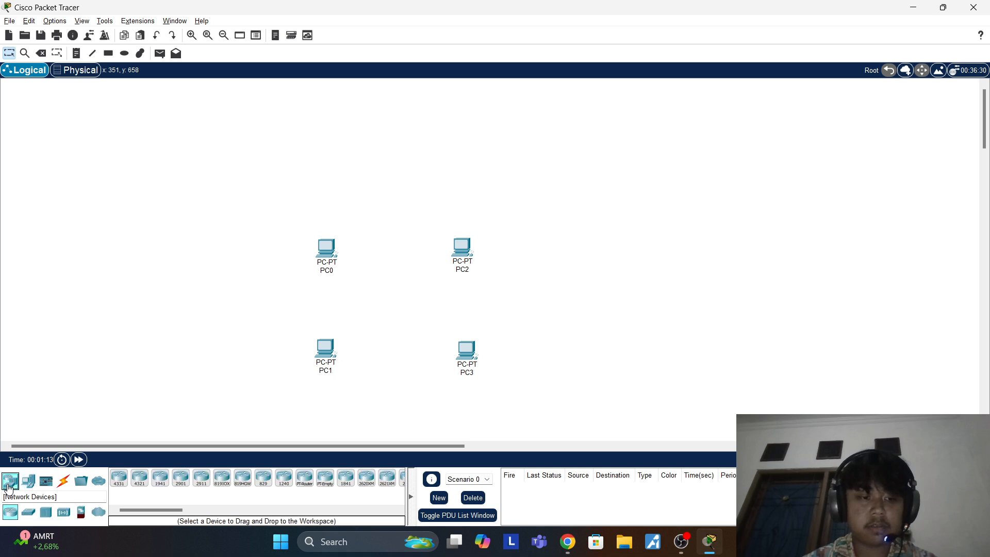
{"action": "left_click", "coordinate": [29, 512]}
{"action": "left_click", "coordinate": [264, 479]}
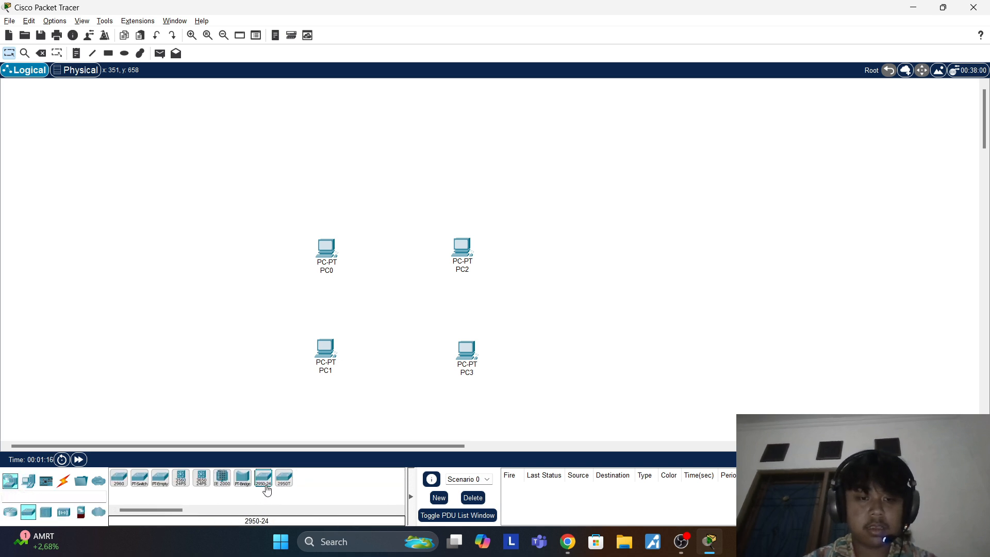
{"action": "left_click", "coordinate": [400, 311]}
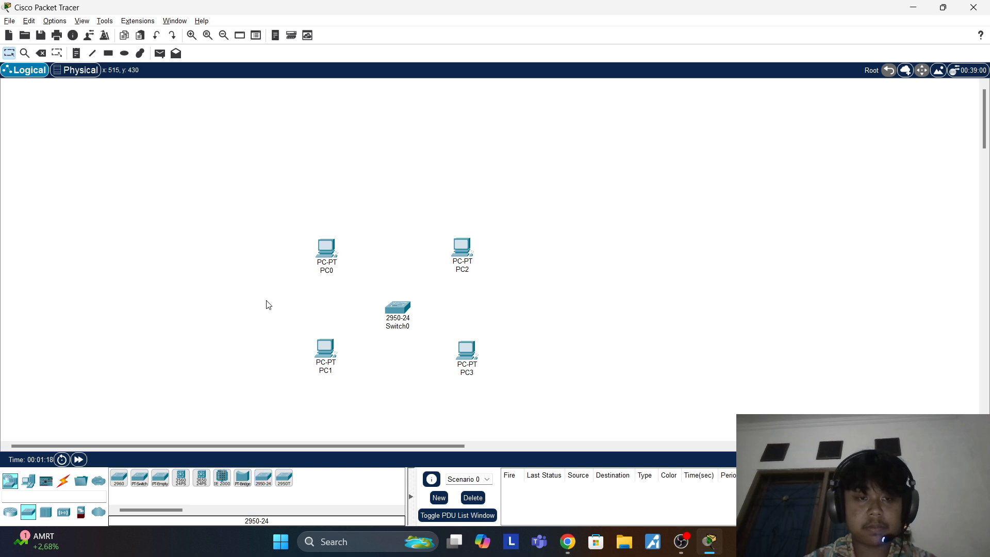
Step: Cable PC0 and PC1 to the switch using the automatically chosen connection type
{"action": "left_click", "coordinate": [64, 481]}
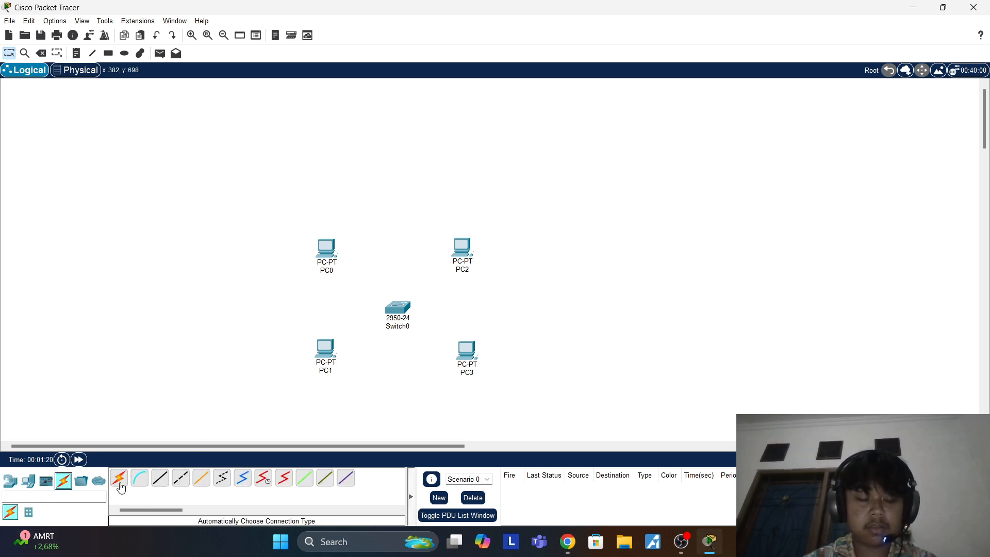
{"action": "left_click", "coordinate": [119, 478]}
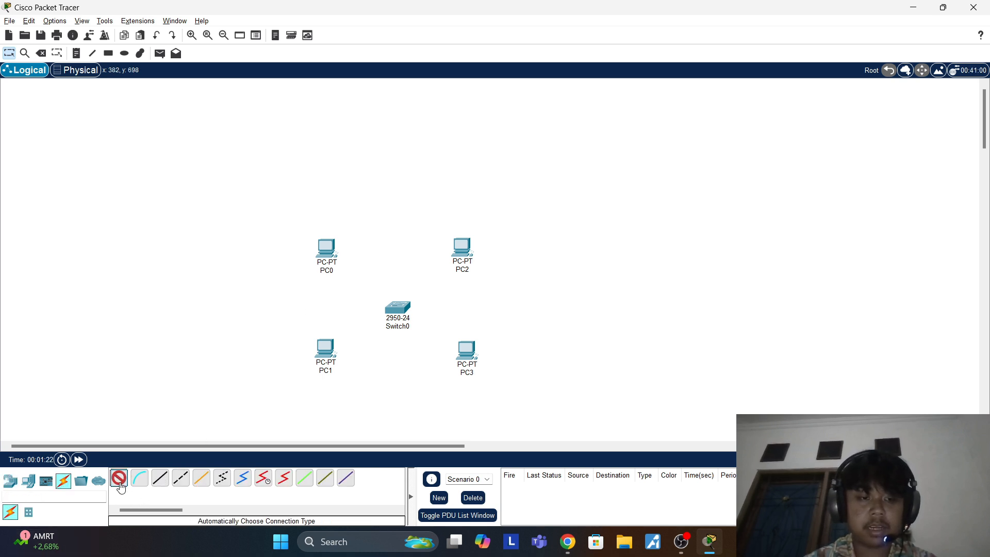
{"action": "left_click", "coordinate": [330, 251]}
{"action": "left_click", "coordinate": [392, 309]}
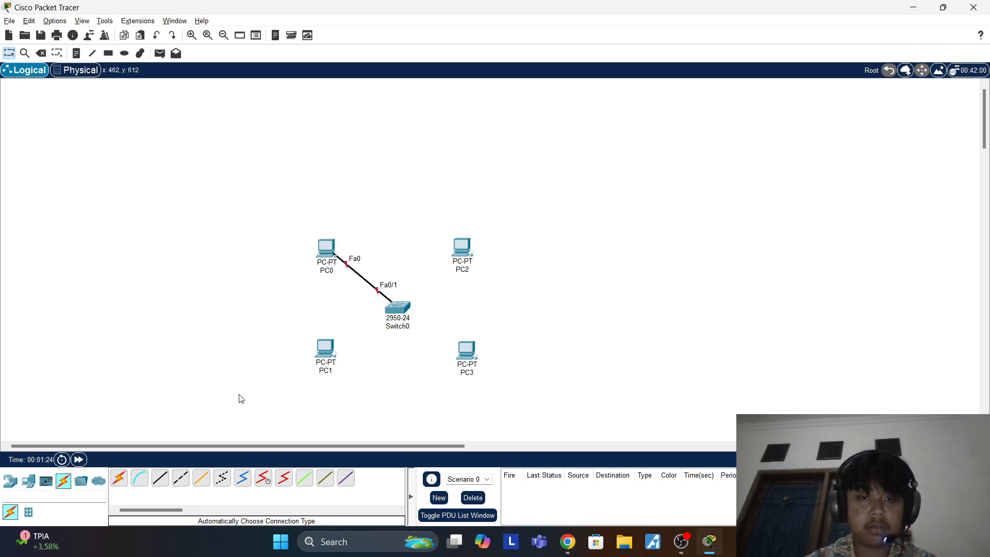
{"action": "left_click", "coordinate": [120, 478]}
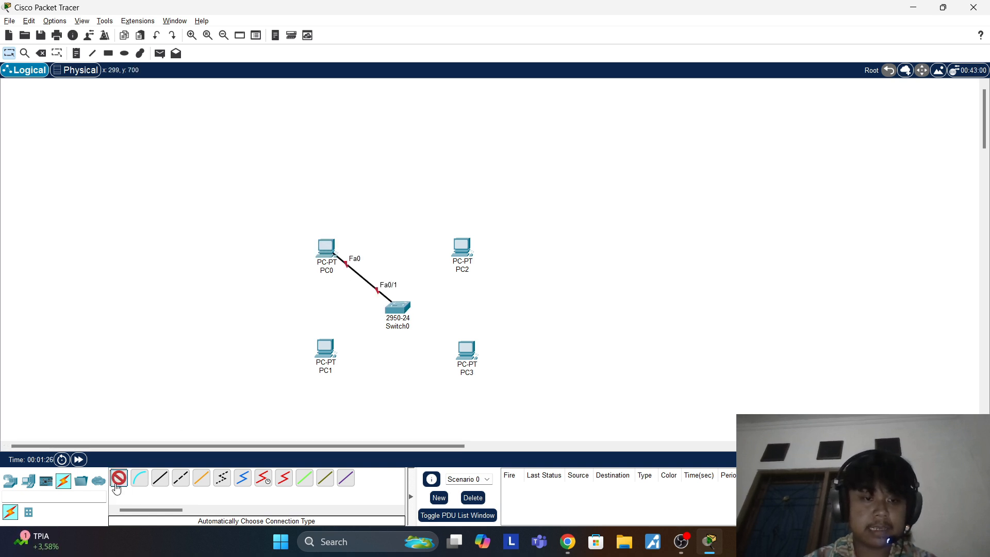
{"action": "left_click", "coordinate": [325, 349]}
{"action": "left_click", "coordinate": [405, 304]}
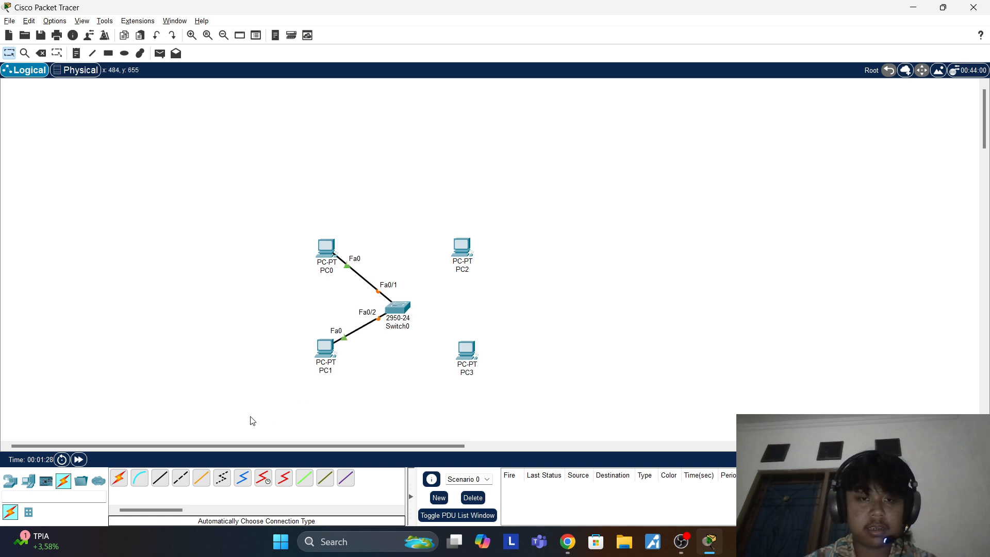
Step: Cable PC2 and PC3 to the switch using the automatically chosen connection type
{"action": "left_click", "coordinate": [119, 478]}
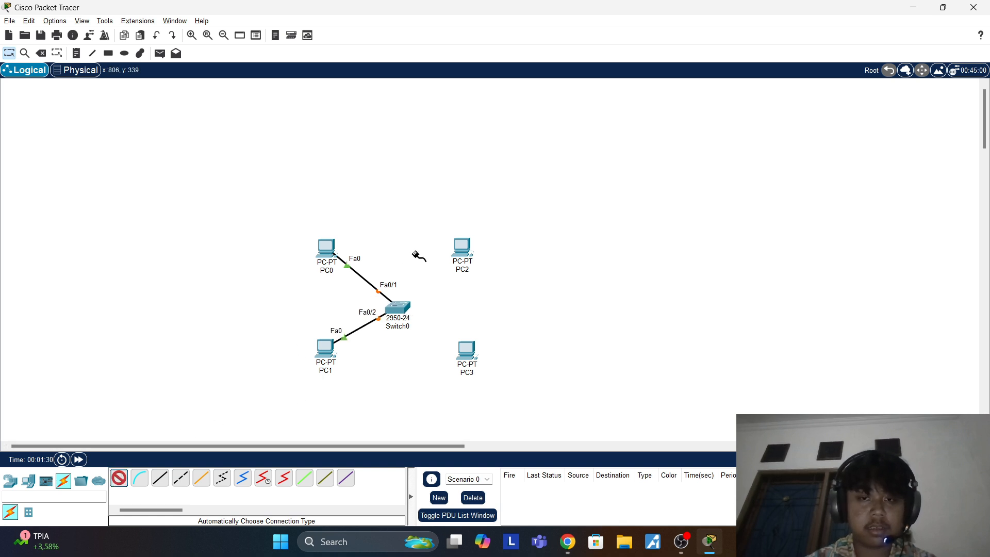
{"action": "left_click", "coordinate": [463, 248]}
{"action": "left_click", "coordinate": [396, 312]}
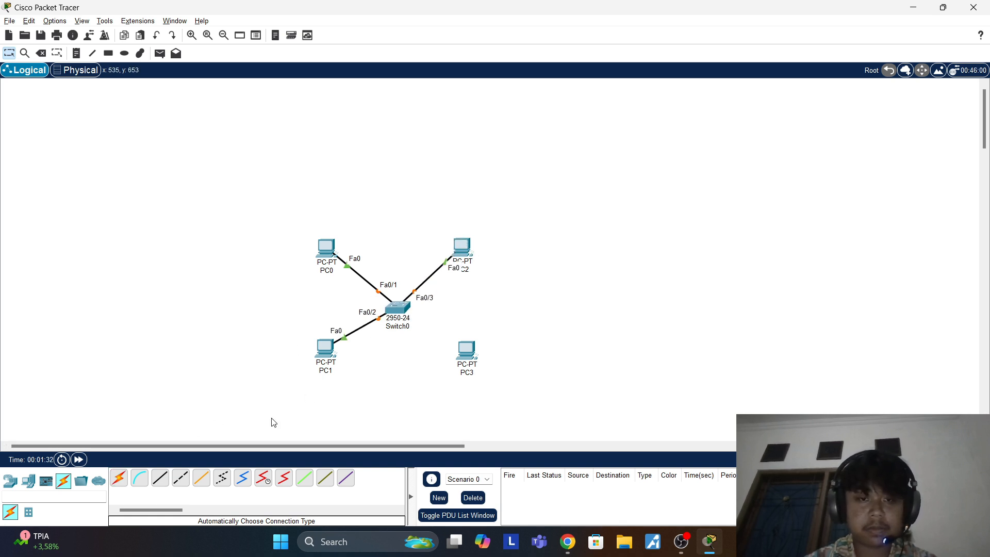
{"action": "left_click", "coordinate": [119, 485]}
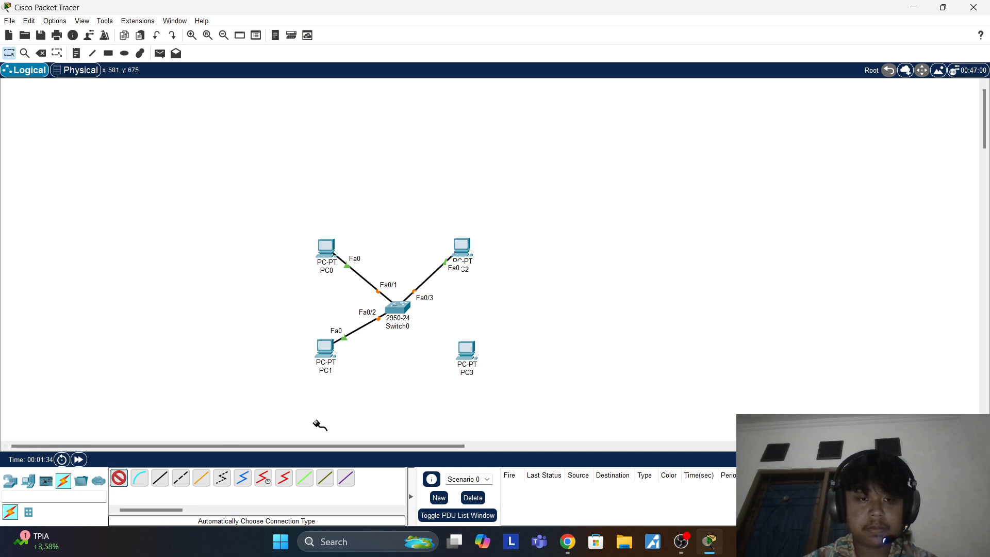
{"action": "left_click", "coordinate": [467, 352]}
{"action": "left_click", "coordinate": [398, 308]}
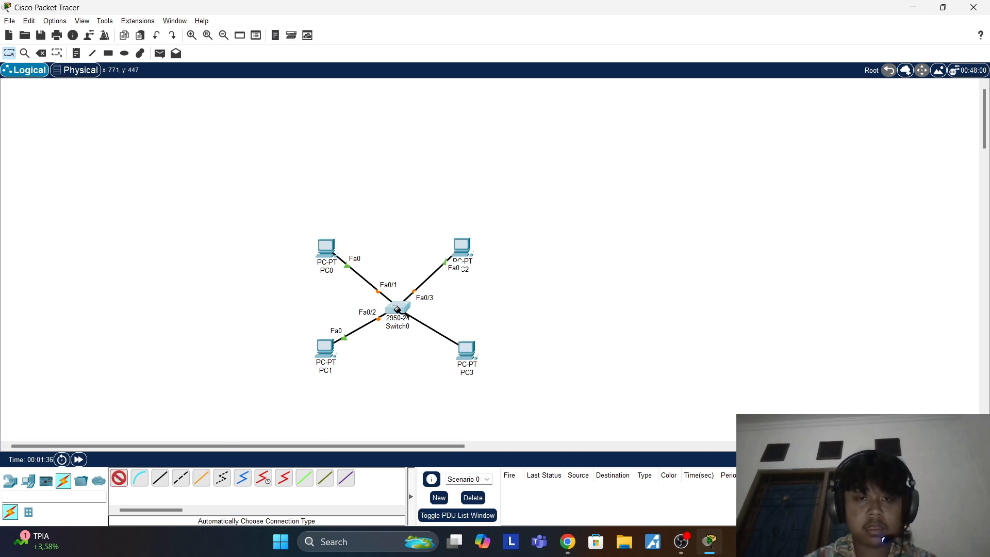
{"action": "left_click", "coordinate": [329, 242]}
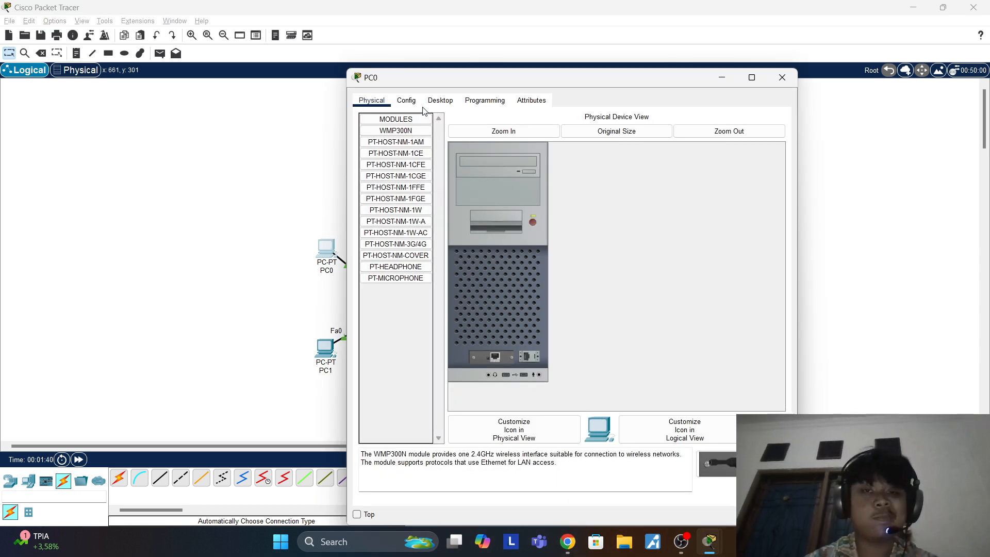
{"action": "left_click", "coordinate": [406, 101]}
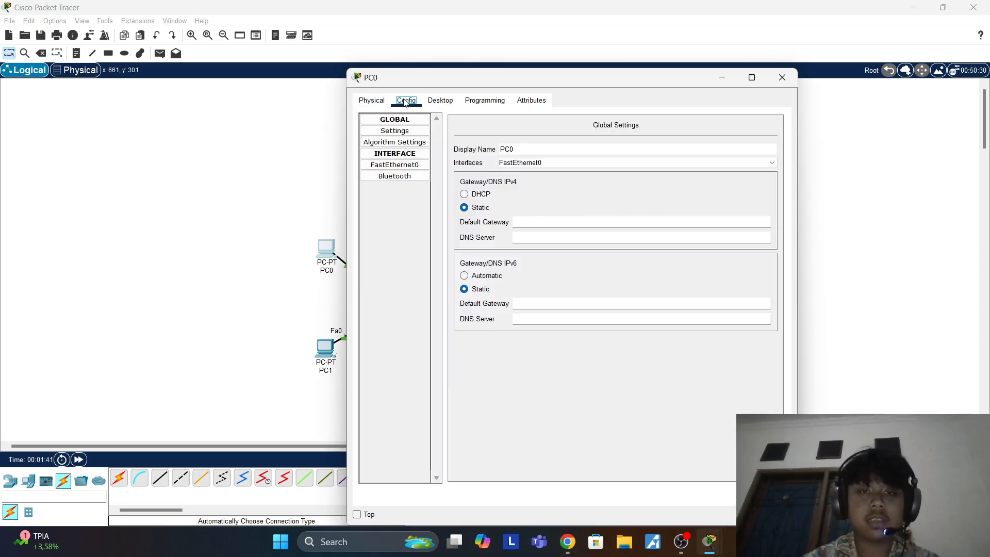
{"action": "left_click", "coordinate": [370, 105]}
{"action": "left_click", "coordinate": [782, 78]}
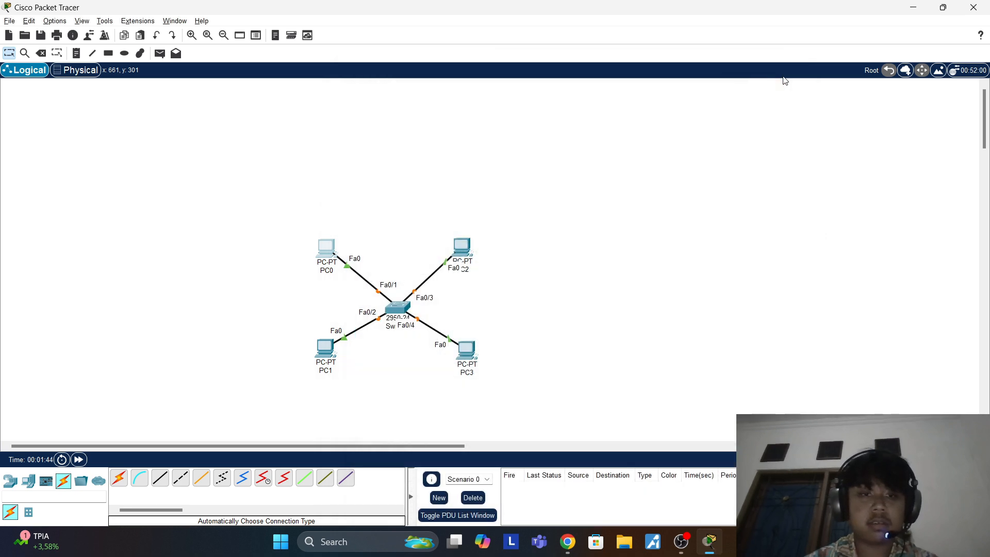
Step: Give PC0 the static IPv4 address 192.168.1.1 with the default subnet mask 255.255.255.0 and close its window
{"action": "left_click", "coordinate": [326, 249]}
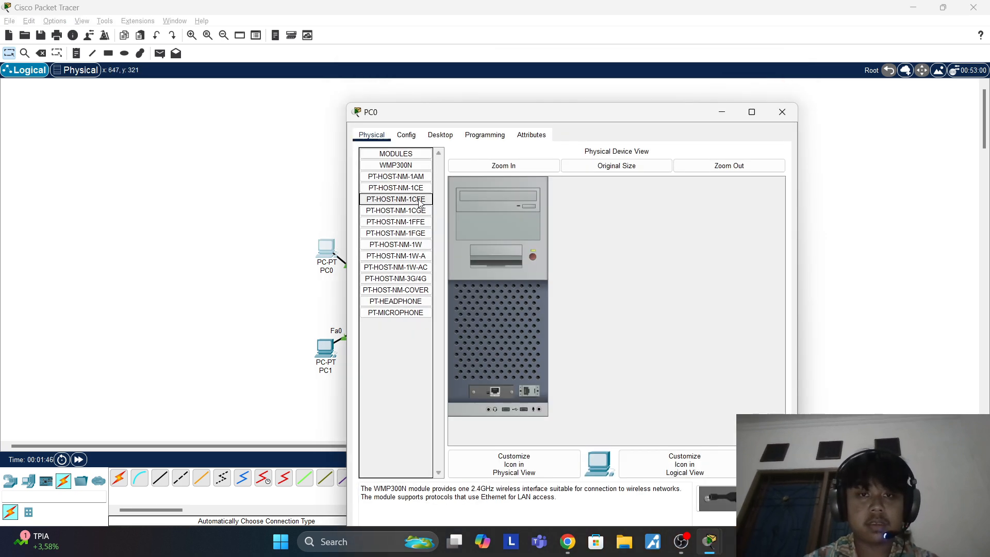
{"action": "left_click", "coordinate": [444, 136]}
{"action": "left_click", "coordinate": [412, 186]}
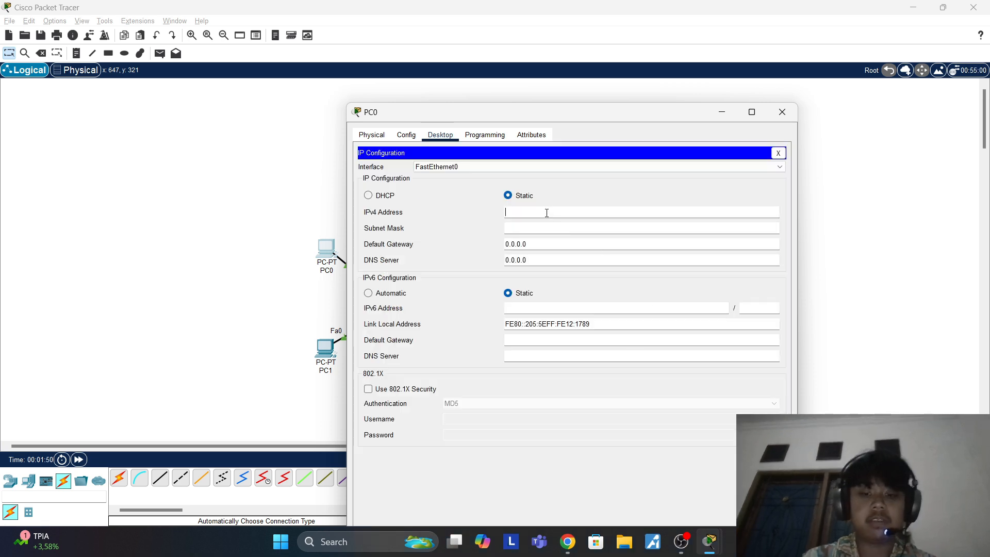
{"action": "type", "text": "192"}
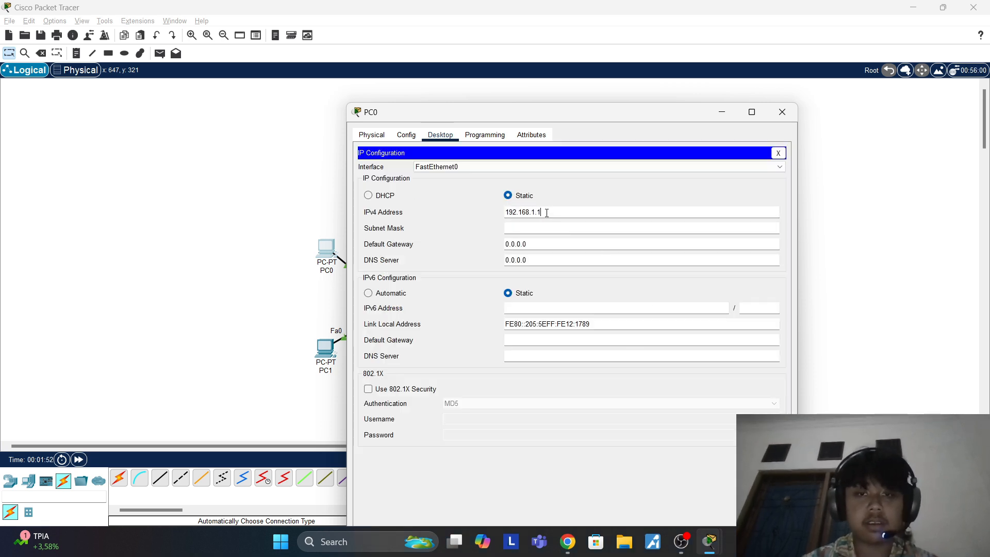
{"action": "type", "text": ".168.1.1"}
{"action": "key", "text": "Tab"}
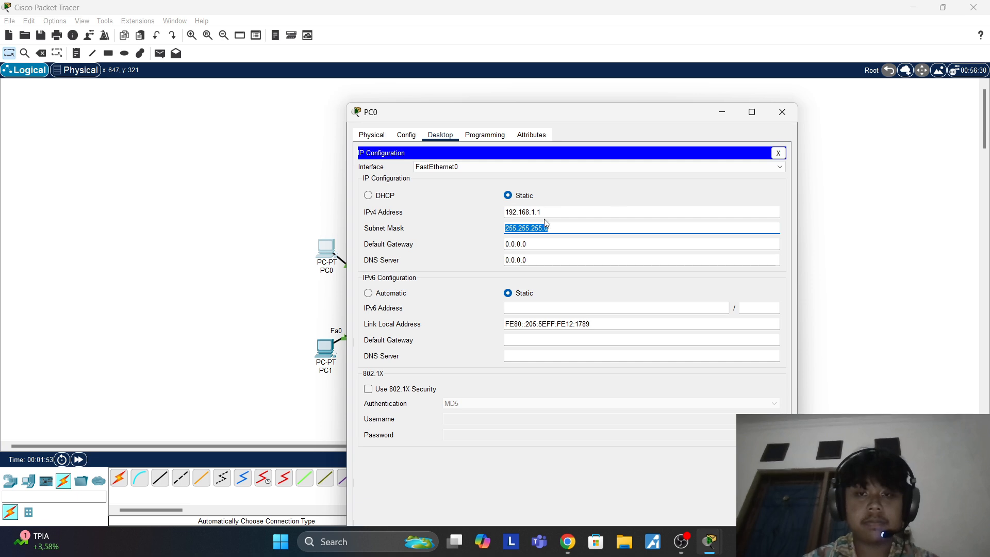
{"action": "left_click", "coordinate": [782, 112]}
Step: Give PC1 the static IPv4 address 192.168.1.2 with the default subnet mask 255.255.255.0 and close its window
{"action": "left_click", "coordinate": [329, 347]}
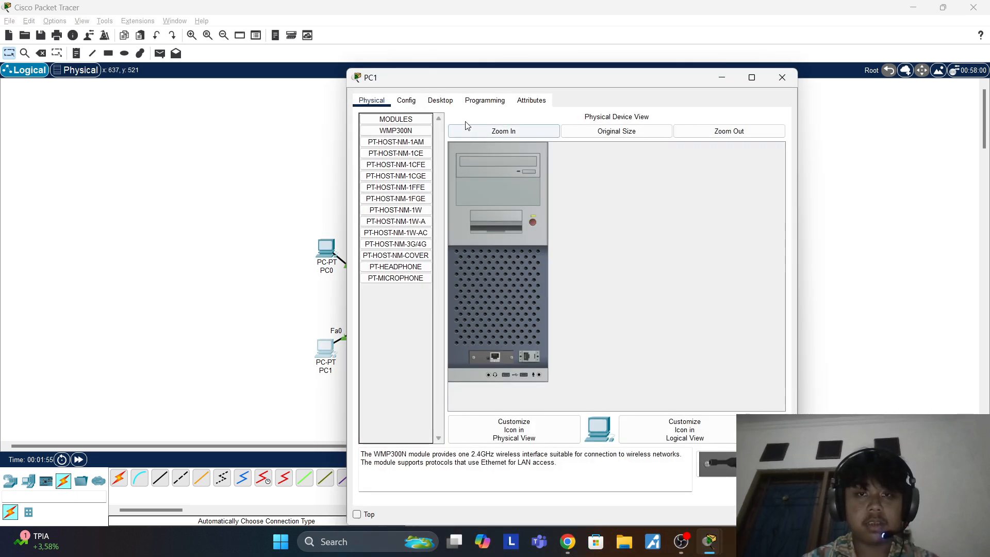
{"action": "left_click", "coordinate": [440, 100]}
{"action": "left_click", "coordinate": [410, 160]}
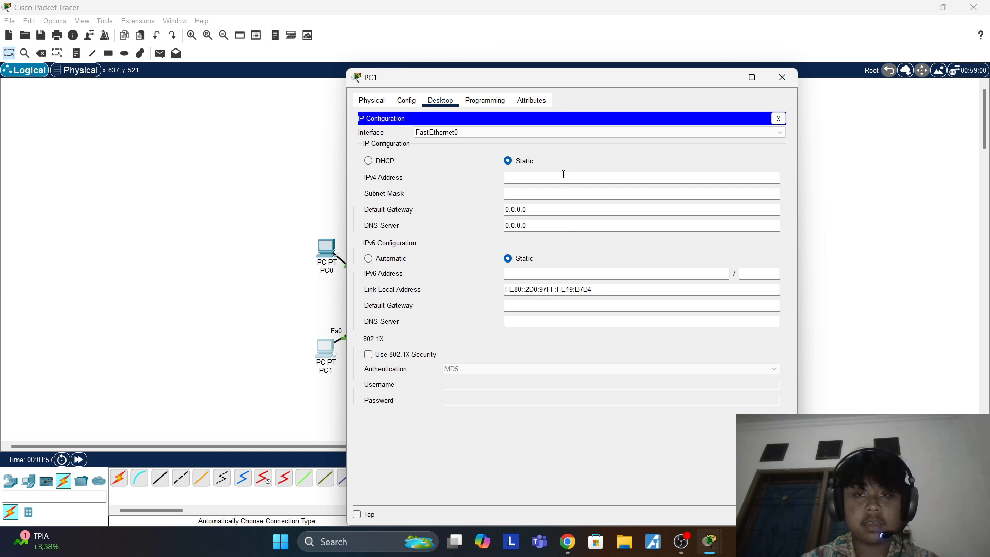
{"action": "type", "text": "192.168.1.2"}
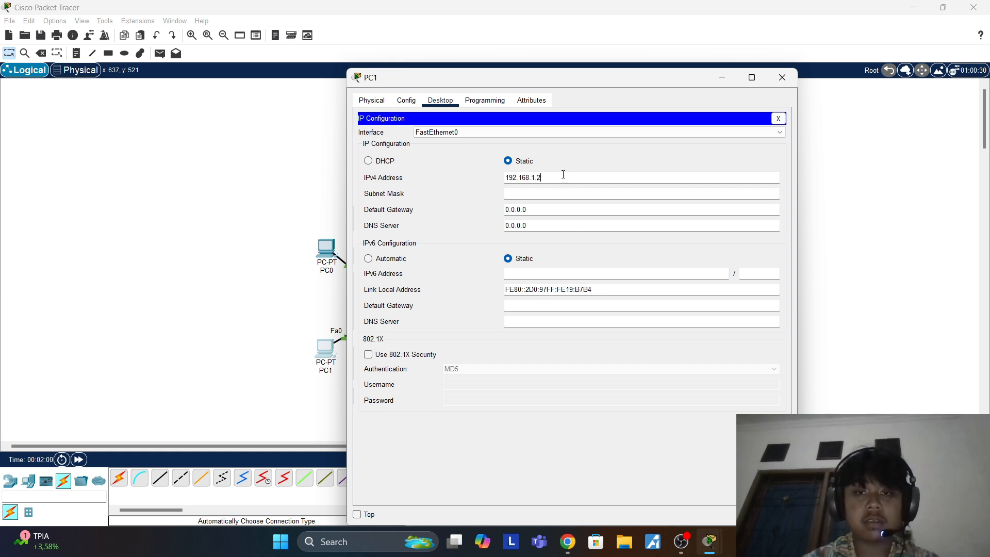
{"action": "key", "text": "Tab"}
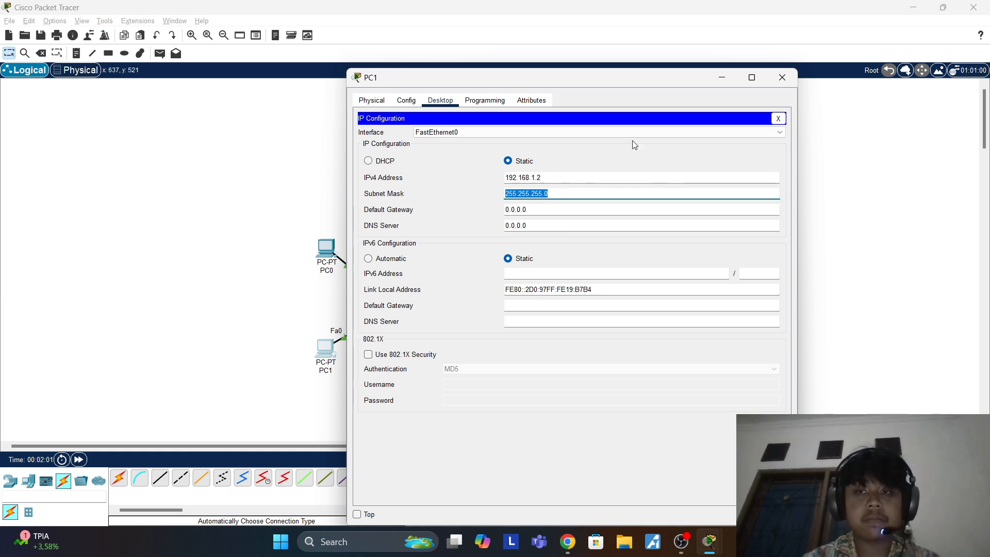
{"action": "left_click", "coordinate": [786, 81]}
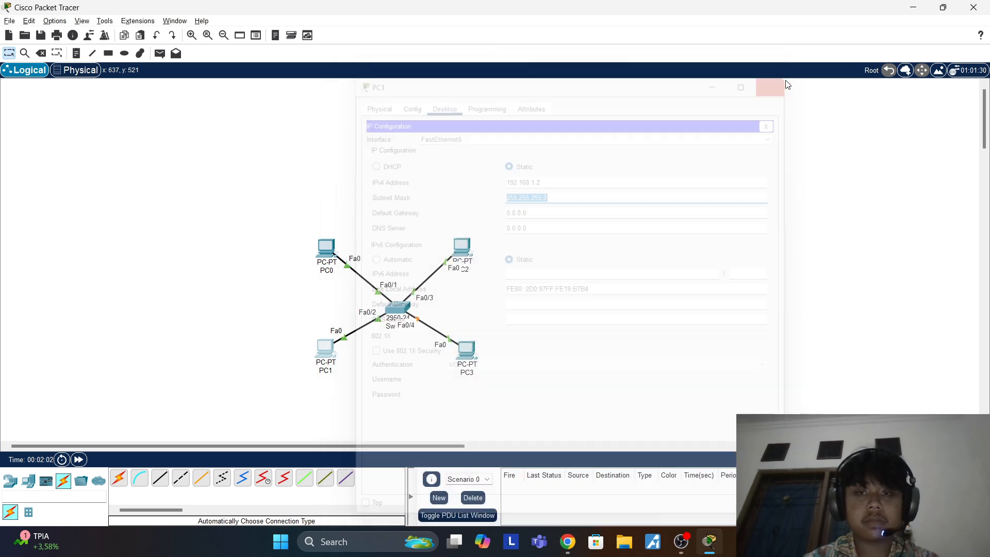
Step: Give PC2 the static IPv4 address 192.168.1.3 with the default subnet mask 255.255.255.0 and close its window
{"action": "left_click", "coordinate": [462, 249]}
{"action": "left_click", "coordinate": [438, 103]}
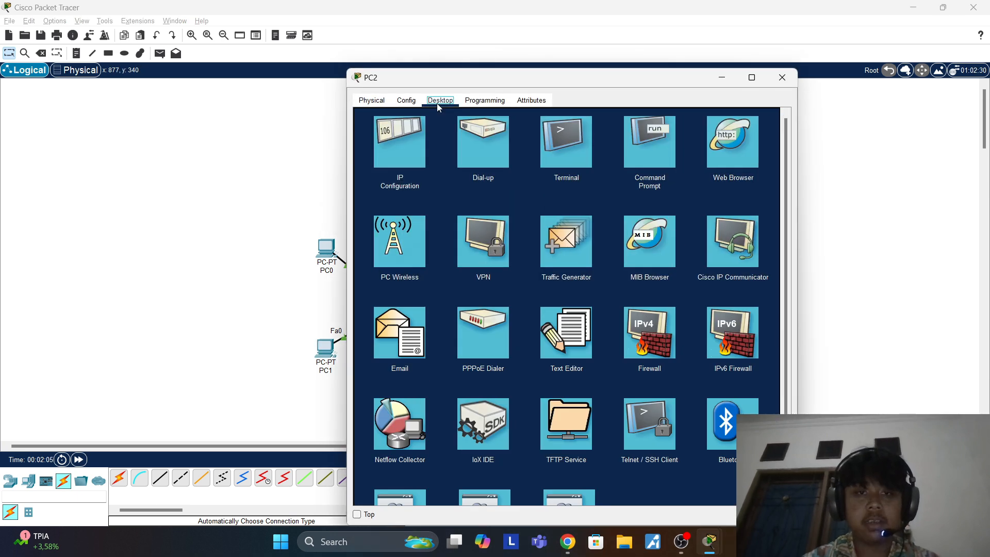
{"action": "left_click", "coordinate": [417, 137]}
{"action": "left_click", "coordinate": [586, 179]}
{"action": "type", "text": "19"}
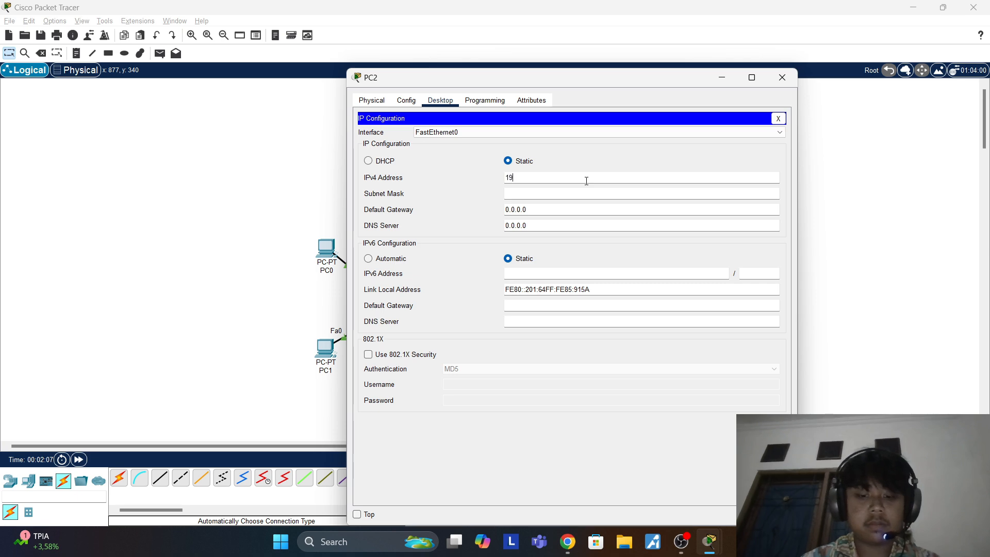
{"action": "type", "text": "2.168.1.3"}
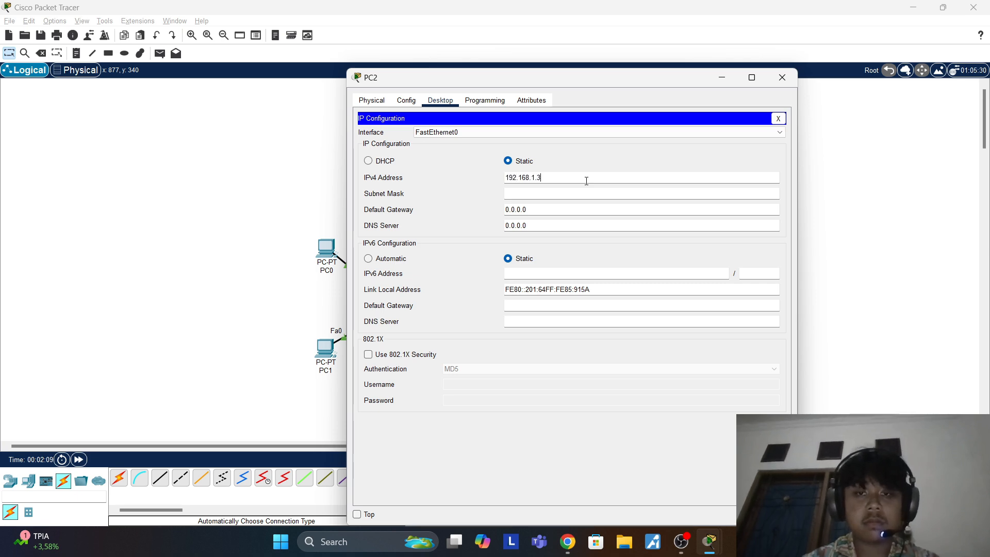
{"action": "key", "text": "Tab"}
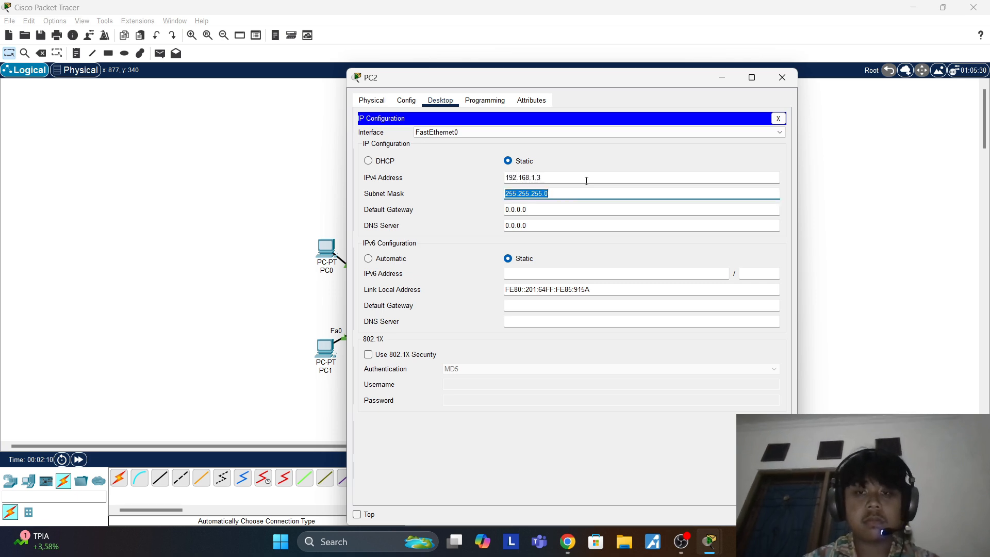
{"action": "left_click", "coordinate": [782, 78]}
Step: Give PC3 the static IPv4 address 192.168.1.4 with the default subnet mask 255.255.255.0 and close its window
{"action": "left_click", "coordinate": [476, 351]}
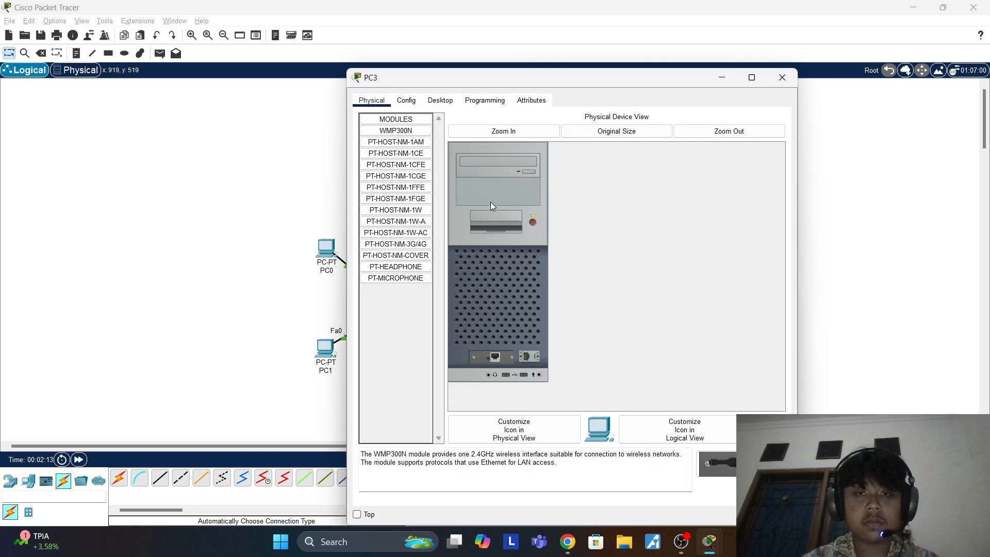
{"action": "left_click", "coordinate": [438, 100]}
{"action": "left_click", "coordinate": [407, 133]}
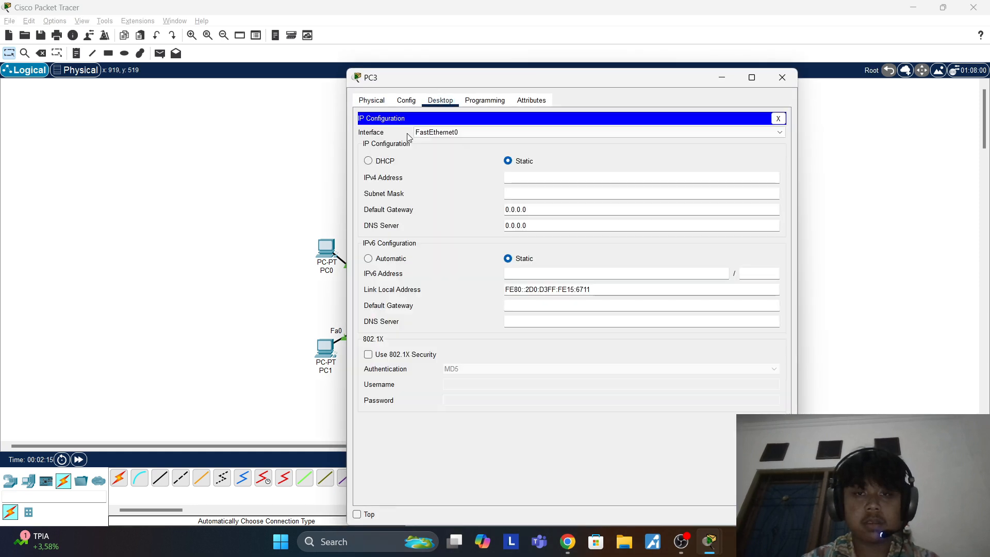
{"action": "left_click", "coordinate": [594, 181]}
{"action": "type", "text": "192."}
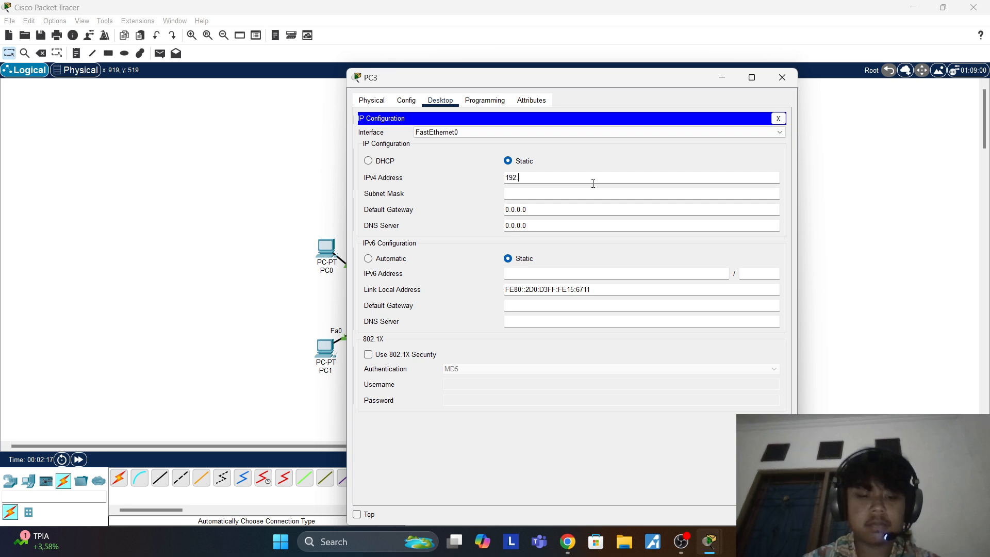
{"action": "type", "text": "168.1.5"}
{"action": "key", "text": "Tab"}
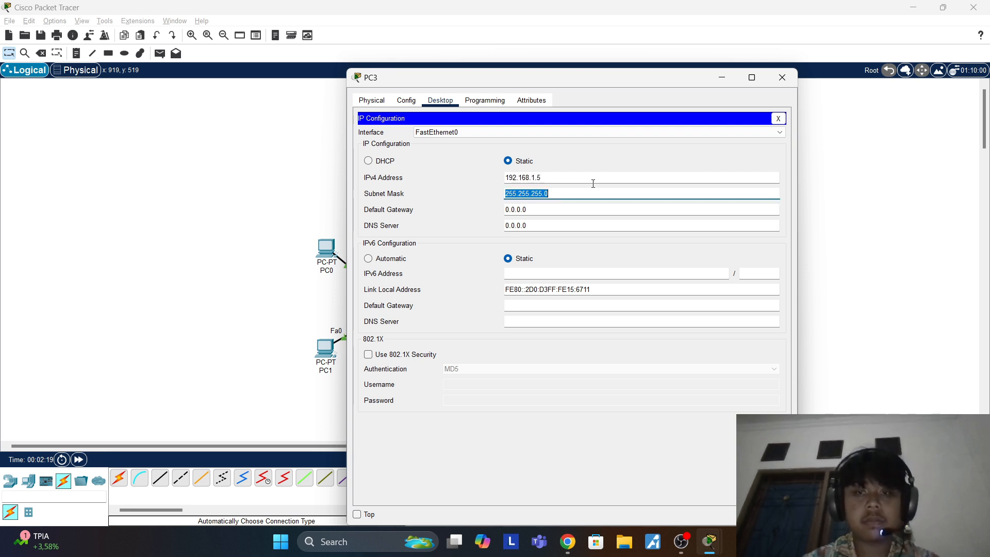
{"action": "left_click", "coordinate": [593, 184]}
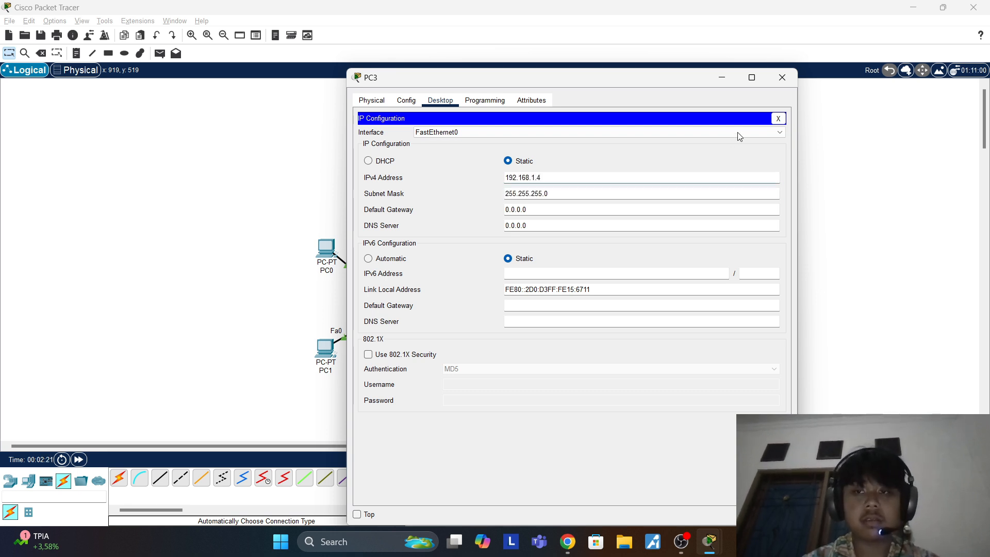
{"action": "left_click", "coordinate": [783, 77]}
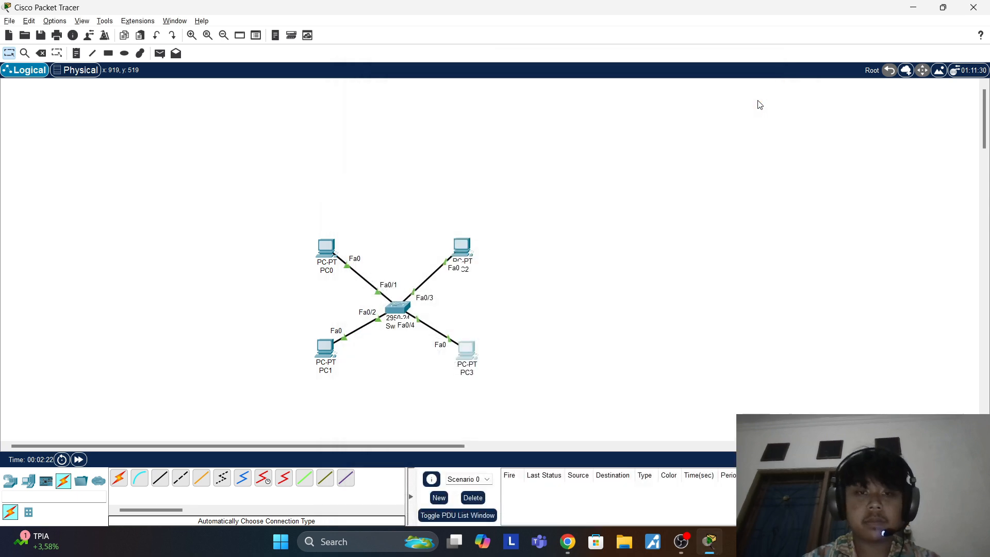
Step: Ping PC1 at 192.168.1.2 from PC0's command prompt and interrupt the ping after a few replies
{"action": "left_click", "coordinate": [326, 248]}
{"action": "left_click", "coordinate": [658, 150]}
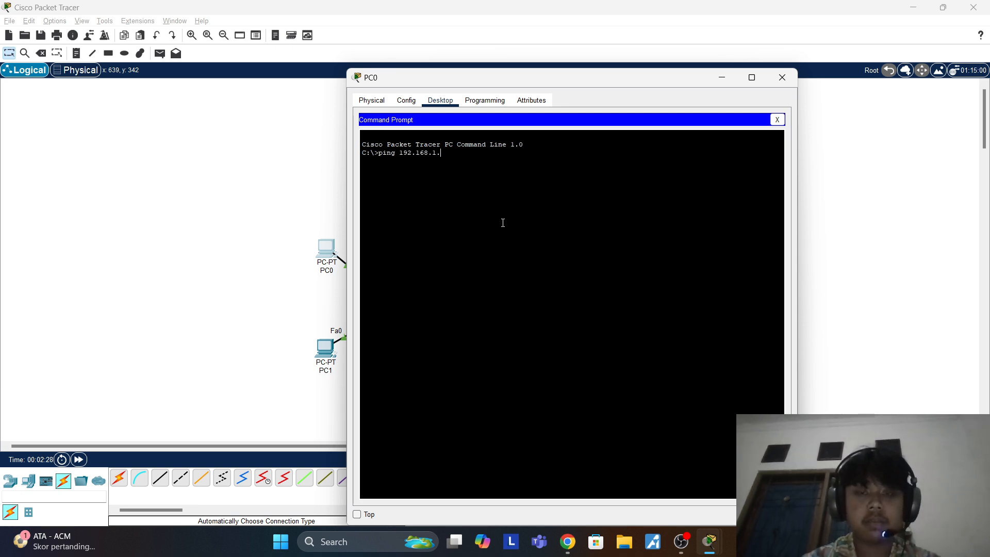
{"action": "type", "text": "ping 192.168.1.2"}
{"action": "key", "text": "Return"}
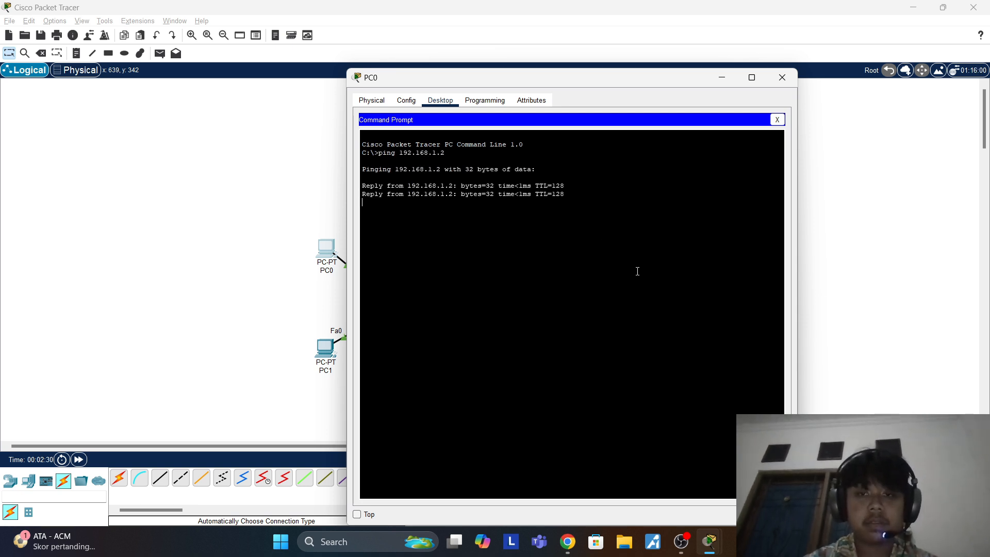
{"action": "key", "text": "ctrl+c"}
Step: Ping 192.168.1.3 and 192.168.1.4 from PC0, interrupting each ping early, and close PC0's window
{"action": "key", "text": "Up"}
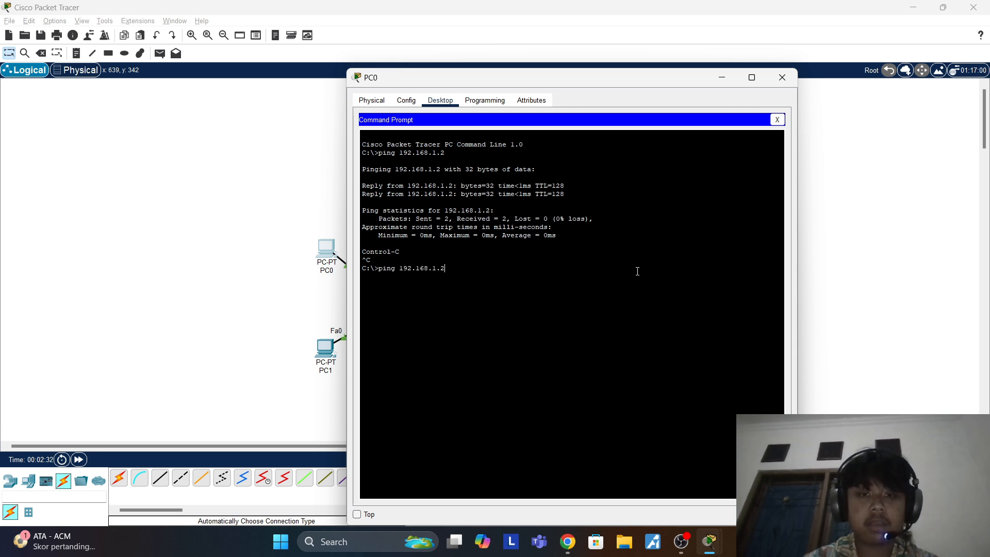
{"action": "type", "text": "3"}
{"action": "key", "text": "Return"}
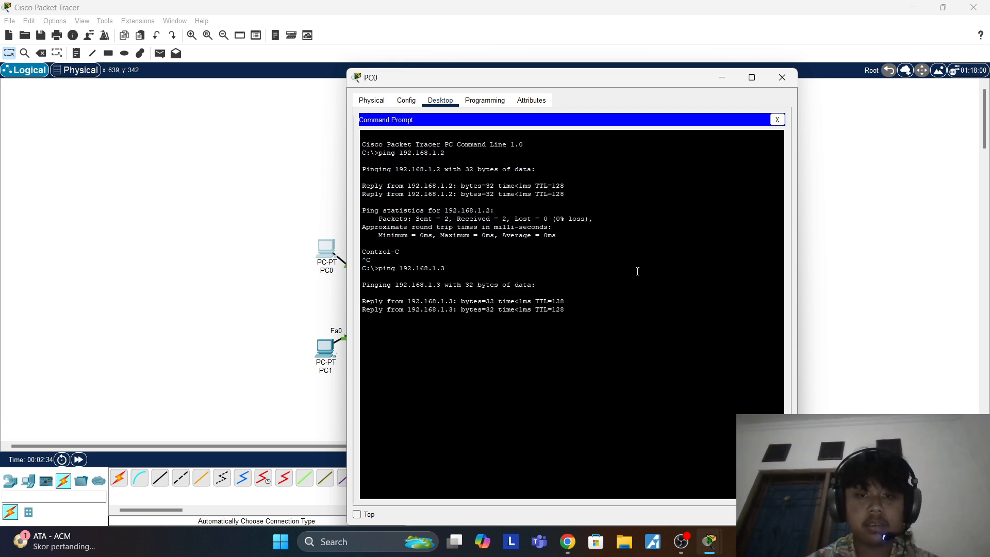
{"action": "key", "text": "ctrl+c"}
{"action": "key", "text": "Up"}
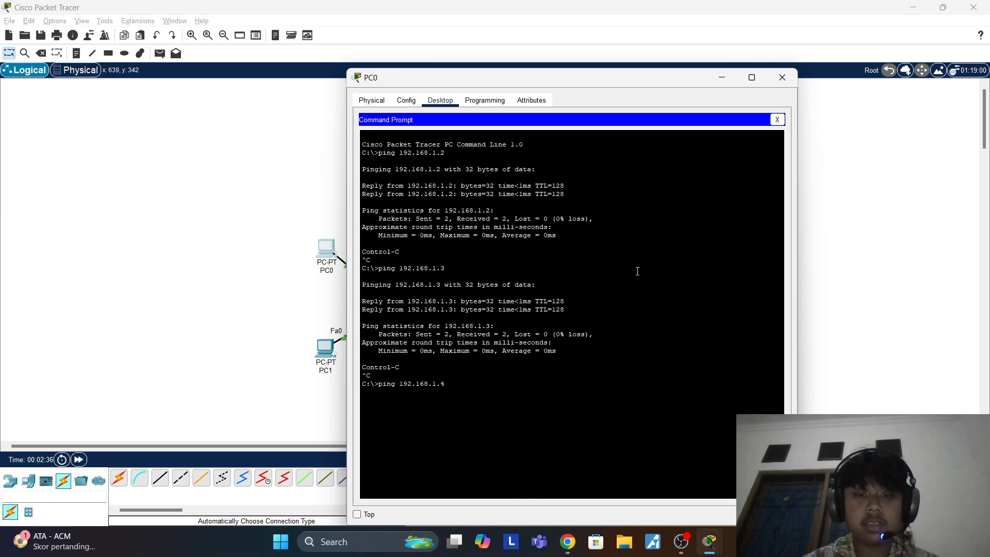
{"action": "type", "text": "4"}
{"action": "key", "text": "Return"}
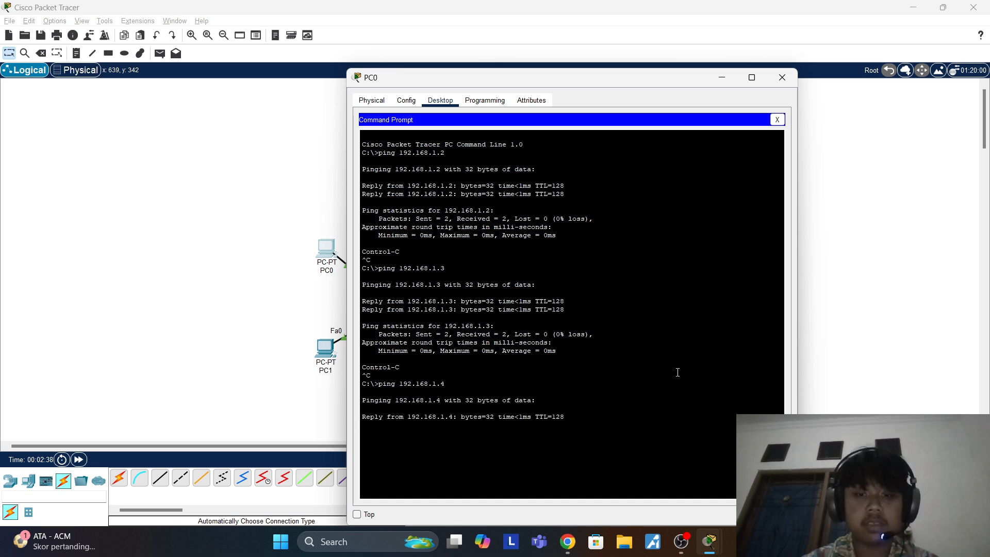
{"action": "key", "text": "ctrl+c"}
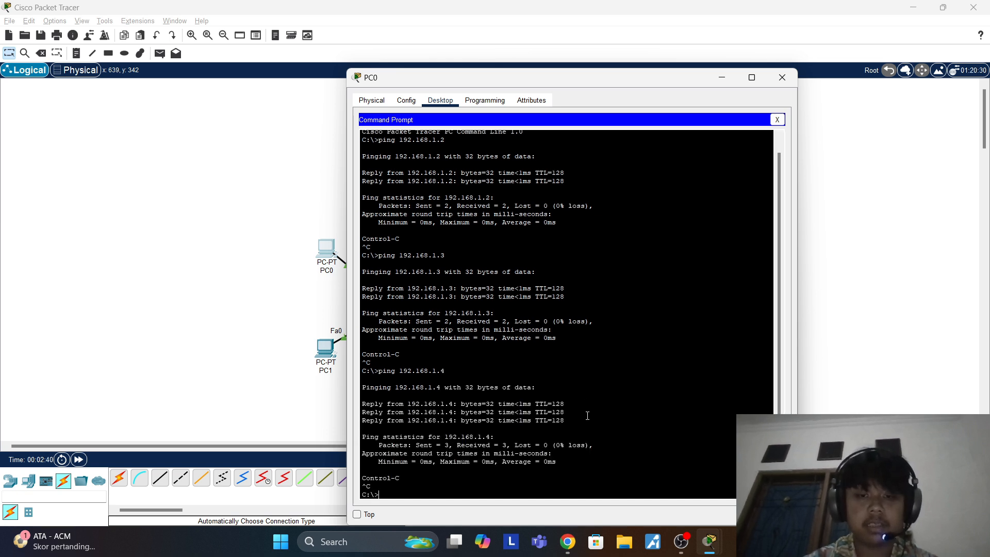
{"action": "left_click", "coordinate": [785, 72]}
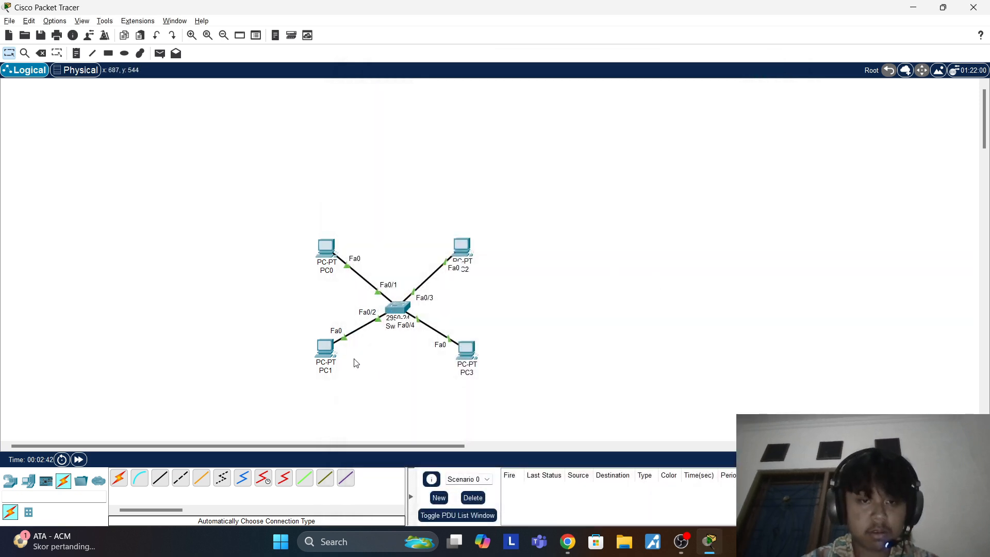
Step: Ping PC0 at 192.168.1.1 from PC1's command prompt and interrupt the ping after a few replies
{"action": "left_click", "coordinate": [325, 351]}
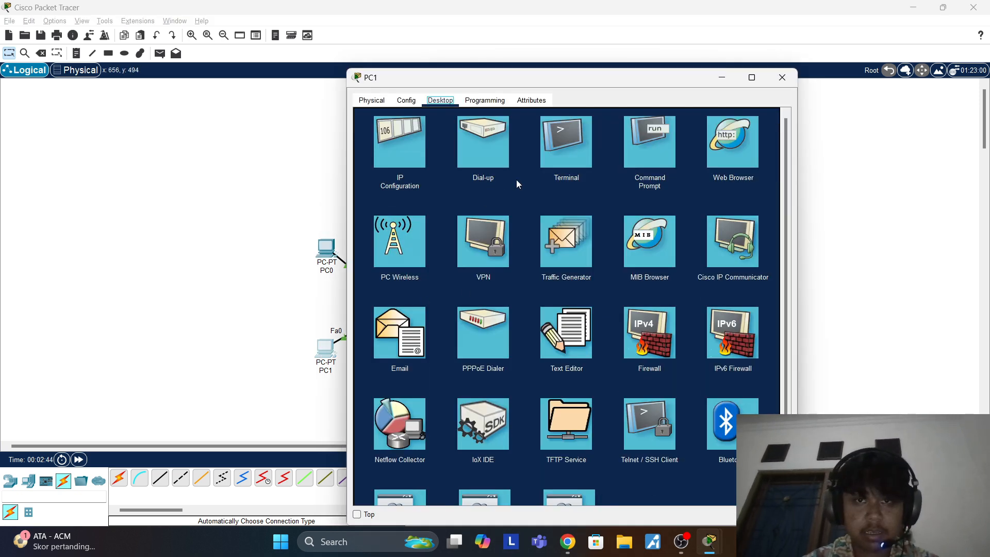
{"action": "left_click", "coordinate": [641, 165]}
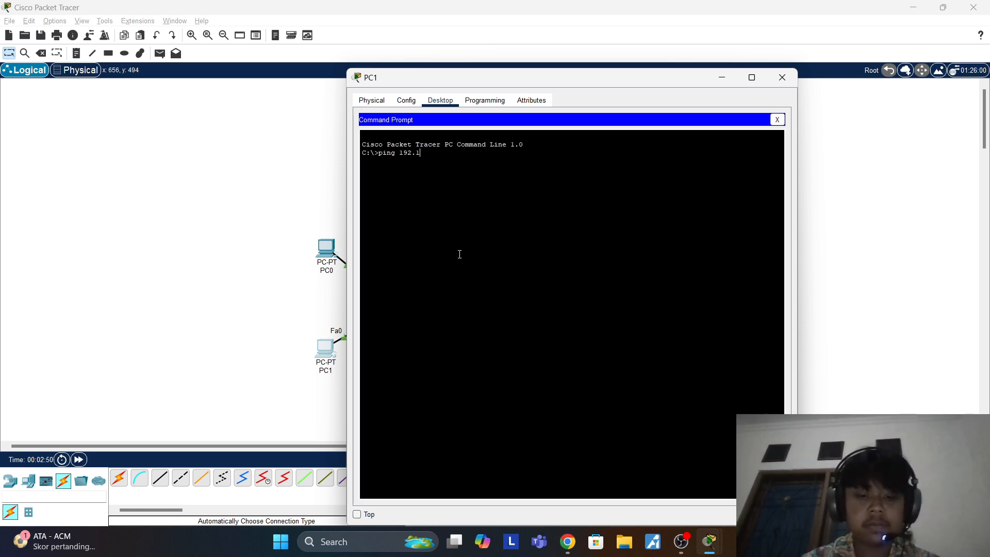
{"action": "type", "text": "ping 192.168.1.1"}
{"action": "key", "text": "Return"}
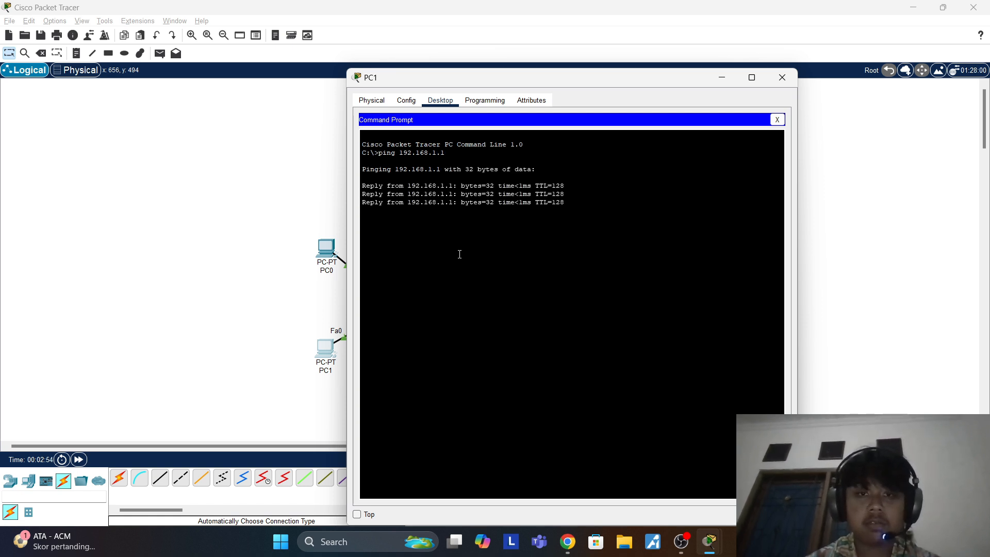
{"action": "key", "text": "ctrl+c"}
Step: Ping 192.168.1.3 and 192.168.1.4 from PC1, interrupting each ping early, and close PC1's window
{"action": "key", "text": "Up"}
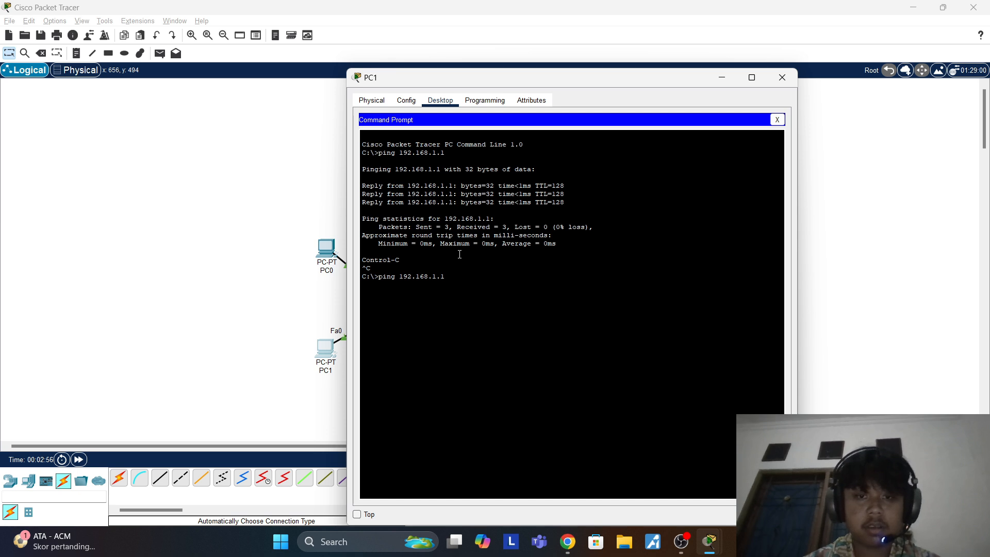
{"action": "key", "text": "Return"}
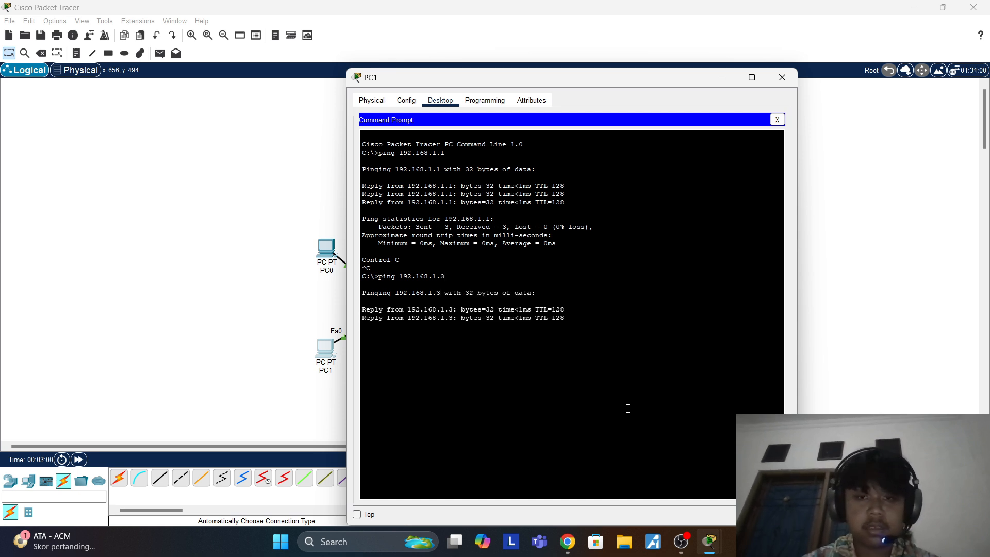
{"action": "key", "text": "ctrl+c"}
{"action": "key", "text": "Up"}
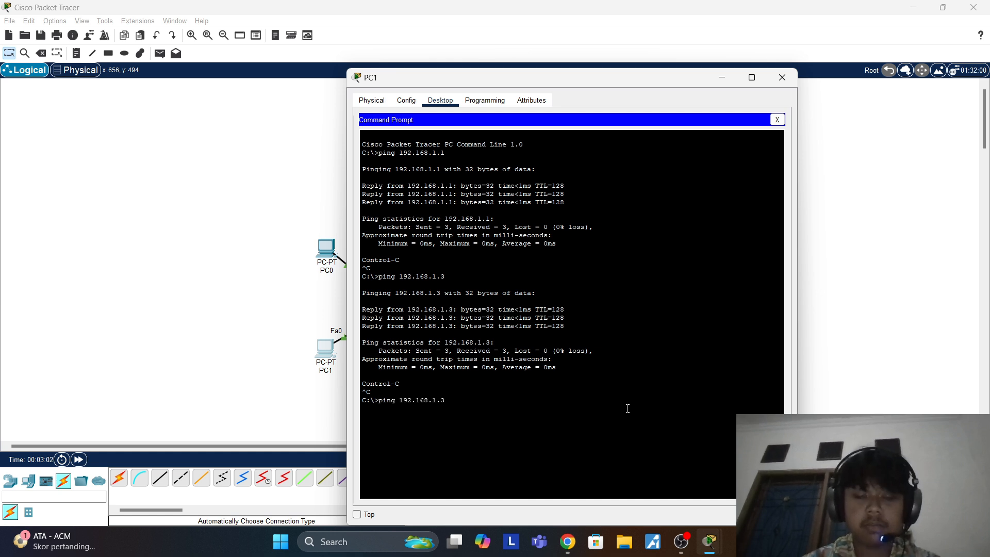
{"action": "type", "text": "4"}
{"action": "key", "text": "Return"}
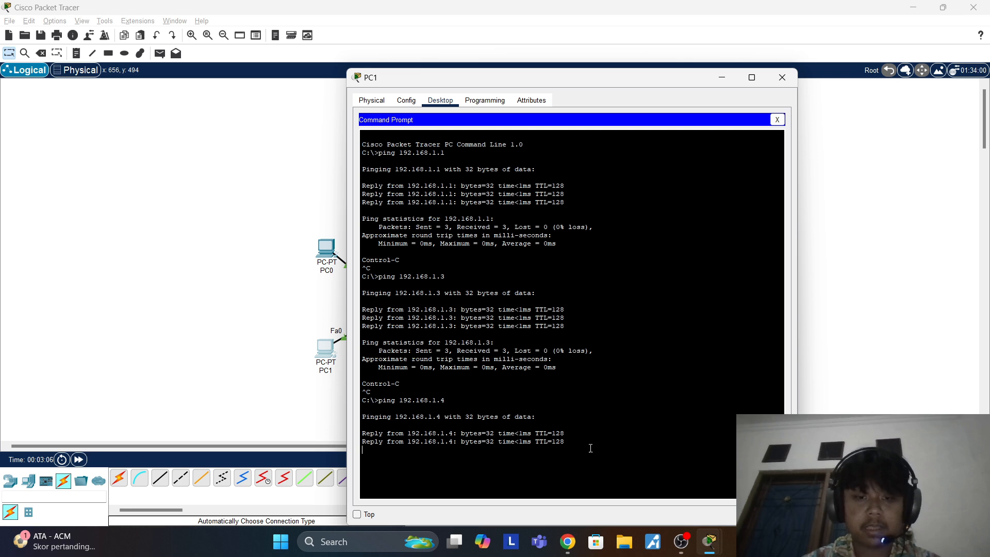
{"action": "key", "text": "ctrl+c"}
{"action": "left_click", "coordinate": [776, 86]}
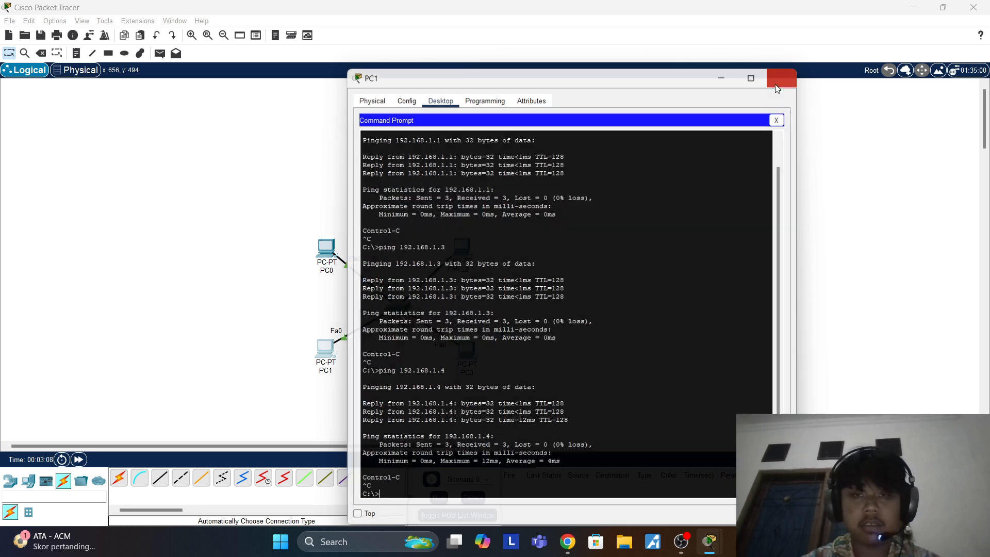
Step: Ping PC0 at 192.168.1.1 from PC2's command prompt and interrupt the ping after a few replies
{"action": "left_click", "coordinate": [452, 246]}
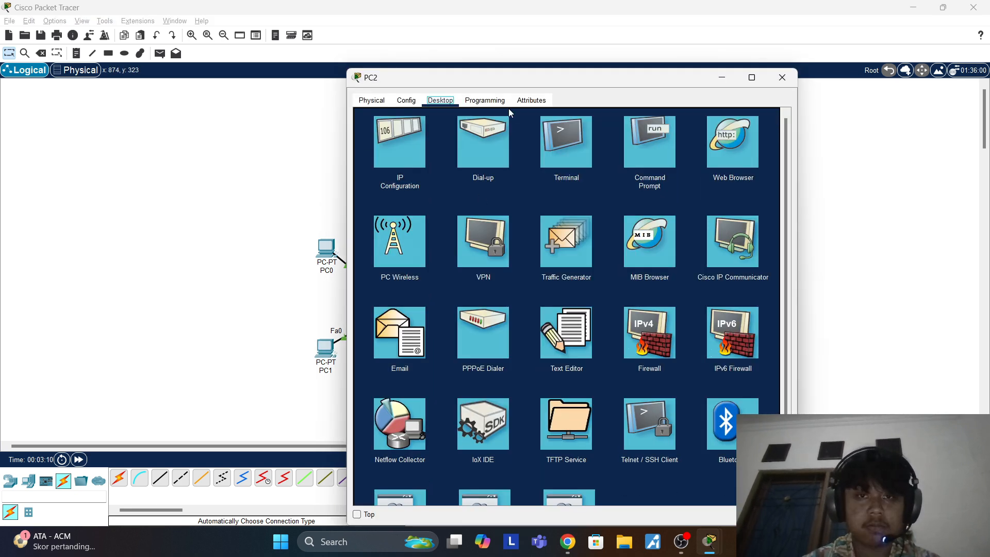
{"action": "left_click", "coordinate": [633, 173]}
{"action": "type", "text": "ping 192.168"}
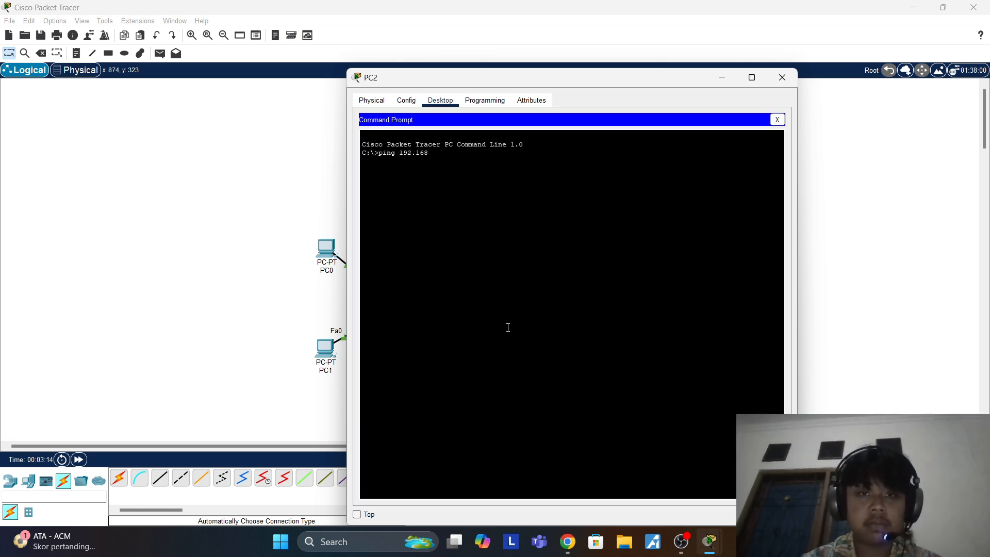
{"action": "type", "text": ".1.1"}
{"action": "key", "text": "Return"}
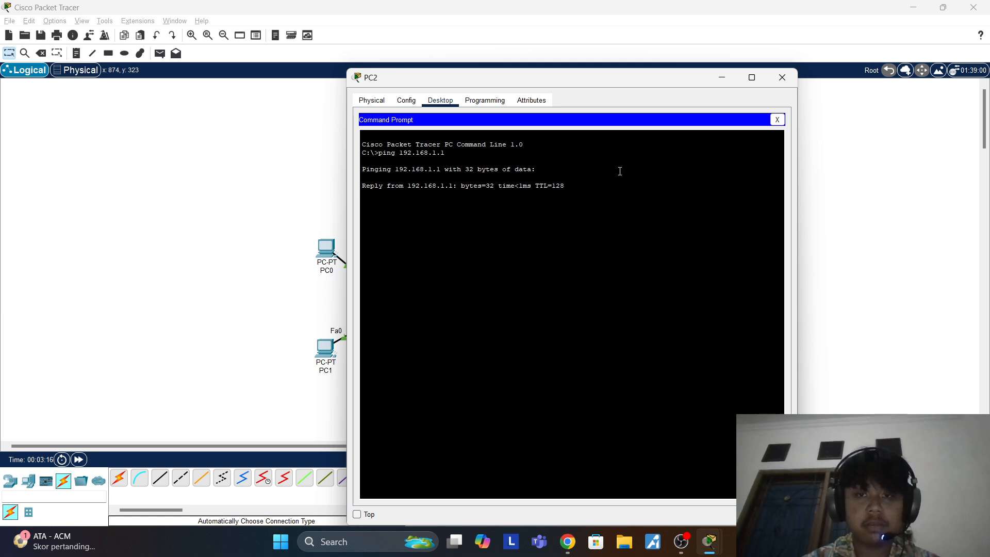
{"action": "key", "text": "ctrl+c"}
Step: Ping 192.168.1.2 and 192.168.1.4 from PC2, interrupting each ping early, and close PC2's window
{"action": "key", "text": "Up"}
{"action": "type", "text": "2"}
{"action": "key", "text": "Return"}
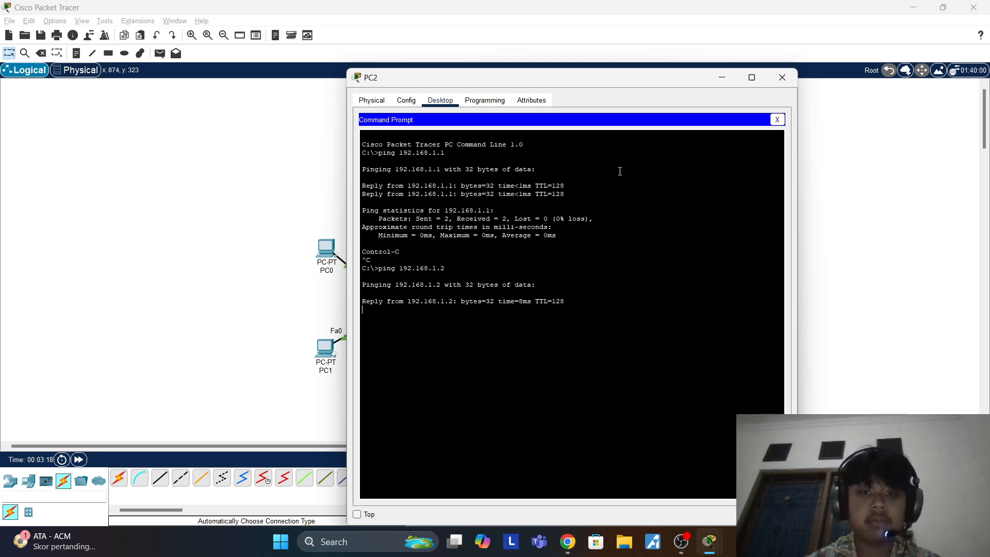
{"action": "key", "text": "ctrl+c"}
{"action": "key", "text": "Up"}
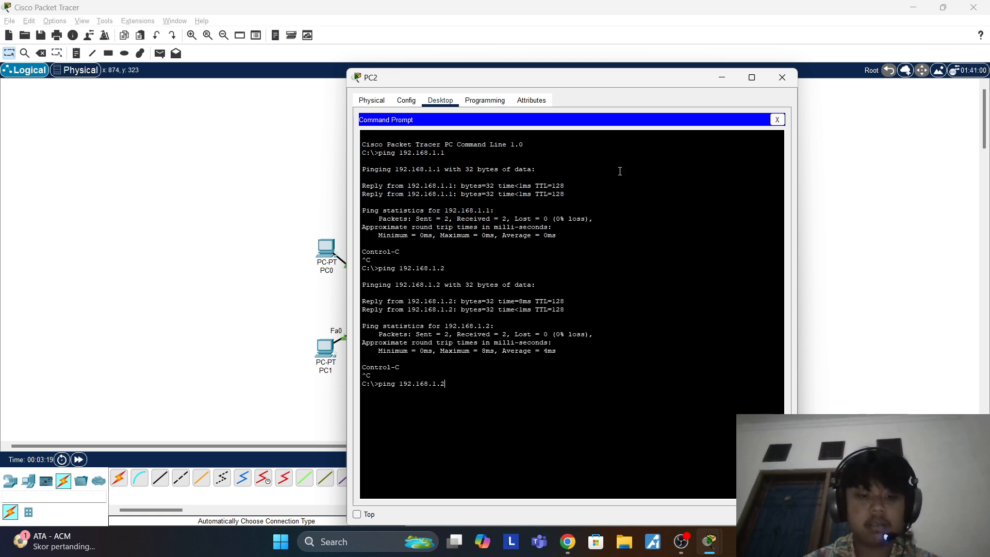
{"action": "key", "text": "BackSpace"}
{"action": "type", "text": "4"}
{"action": "key", "text": "Return"}
{"action": "key", "text": "ctrl+c"}
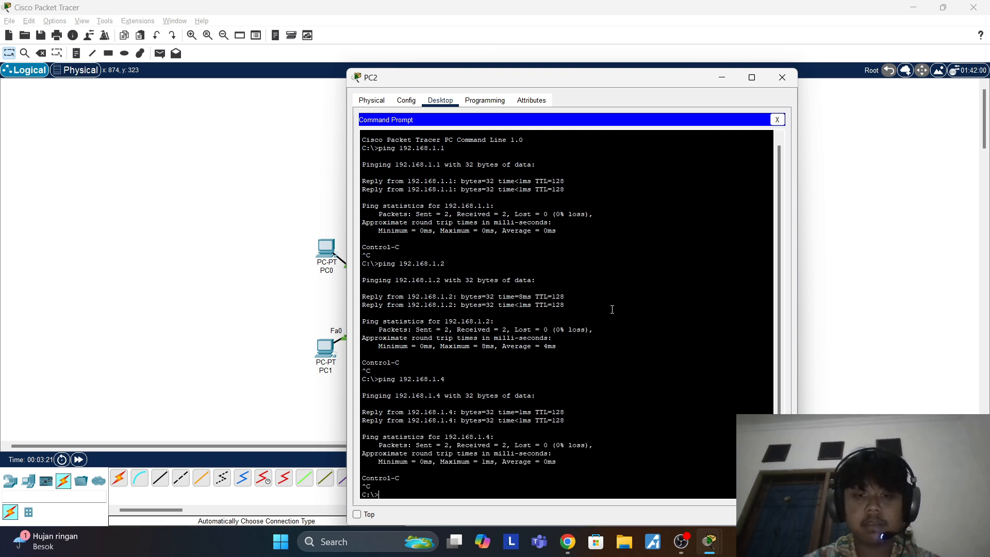
{"action": "left_click", "coordinate": [787, 77]}
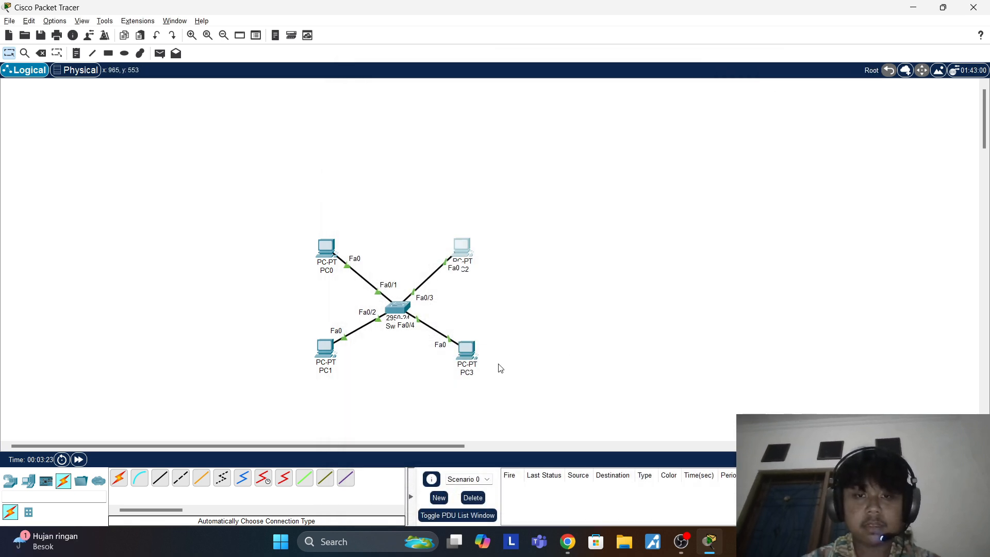
Step: Ping PC0 at 192.168.1.1 from PC3's command prompt
{"action": "left_click", "coordinate": [467, 351]}
{"action": "left_click", "coordinate": [661, 165]}
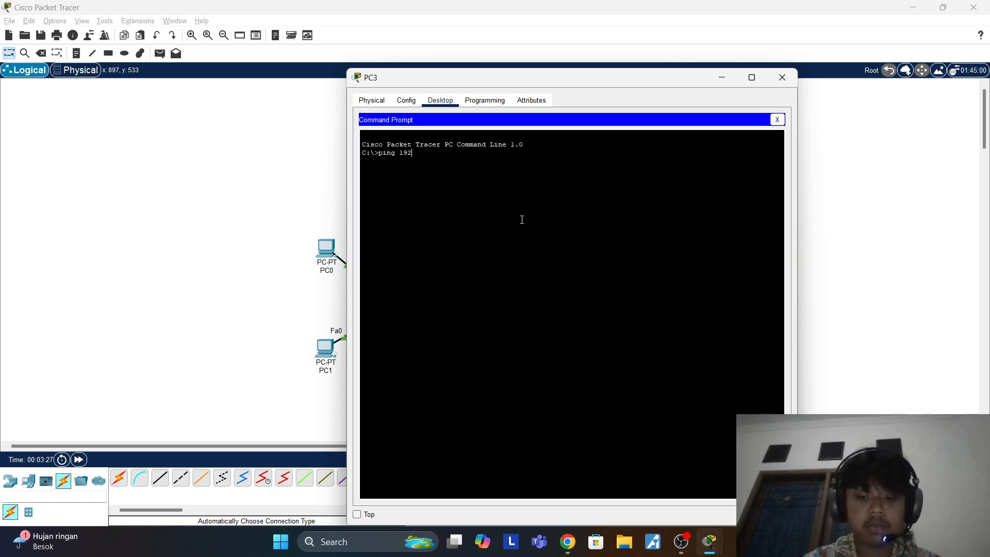
{"action": "type", "text": "ping 192.168.1.1"}
{"action": "key", "text": "Return"}
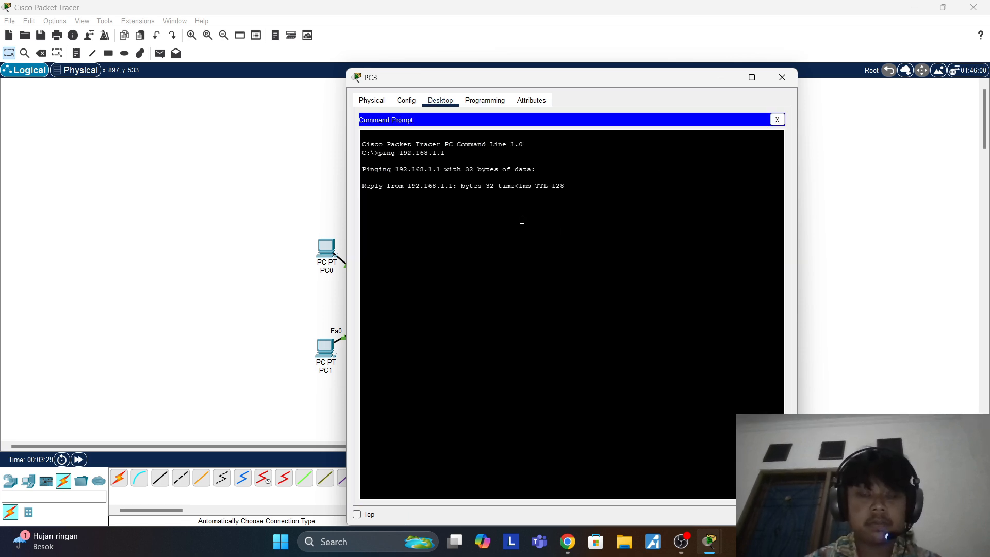
Step: Interrupt the running ping on PC3 and ping PC1 at 192.168.1.2
{"action": "key", "text": "ctrl+c"}
{"action": "key", "text": "Up"}
{"action": "key", "text": "BackSpace"}
{"action": "type", "text": "2"}
{"action": "key", "text": "Return"}
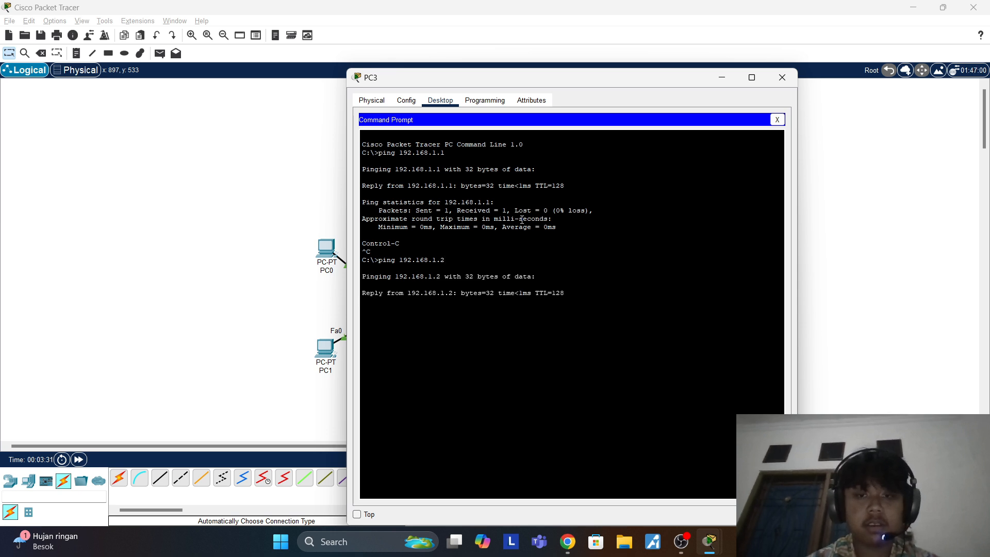
Step: Stop the current ping, ping 192.168.1.3 from PC3, interrupt it early and close PC3's window
{"action": "key", "text": "ctrl+c"}
{"action": "key", "text": "Up"}
{"action": "key", "text": "BackSpace"}
{"action": "type", "text": "3"}
{"action": "key", "text": "Return"}
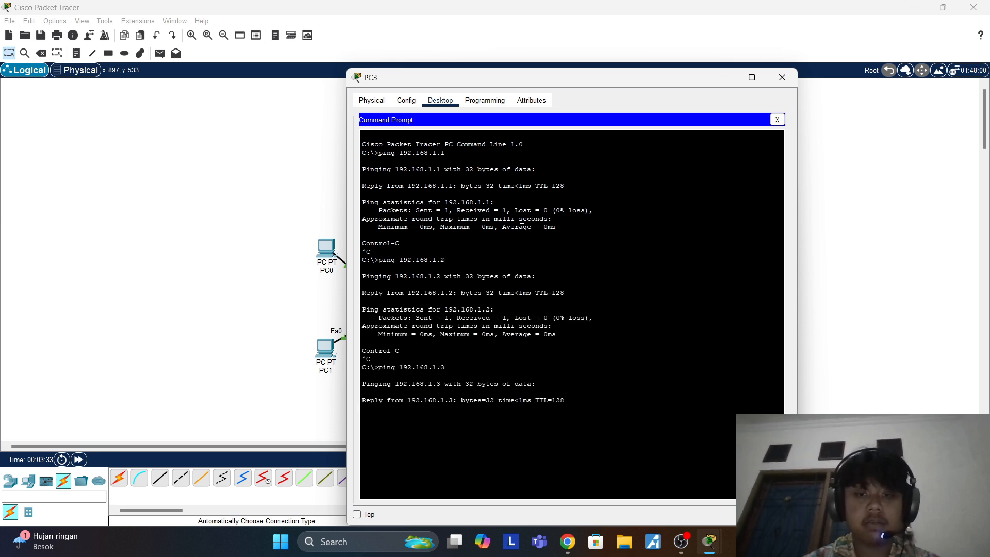
{"action": "key", "text": "ctrl+c"}
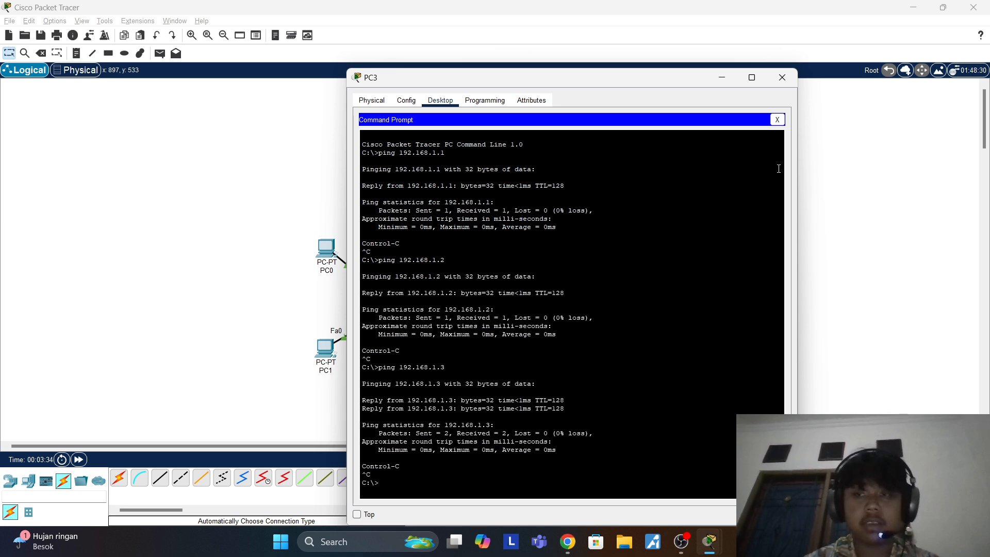
{"action": "left_click", "coordinate": [781, 77]}
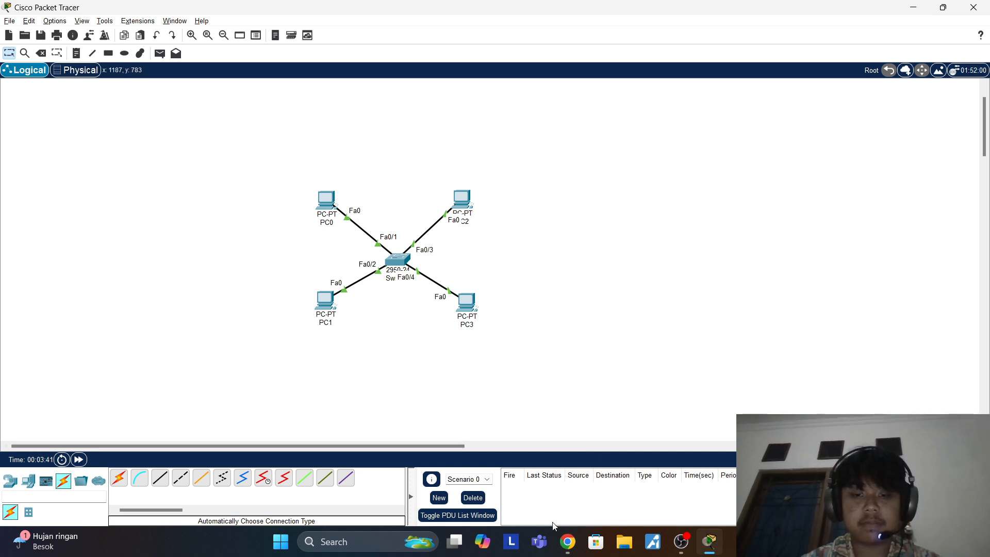
Step: Consult the assignment page in Chrome, return to Packet Tracer and place a server to the right of the four-PC network
{"action": "left_click", "coordinate": [568, 542]}
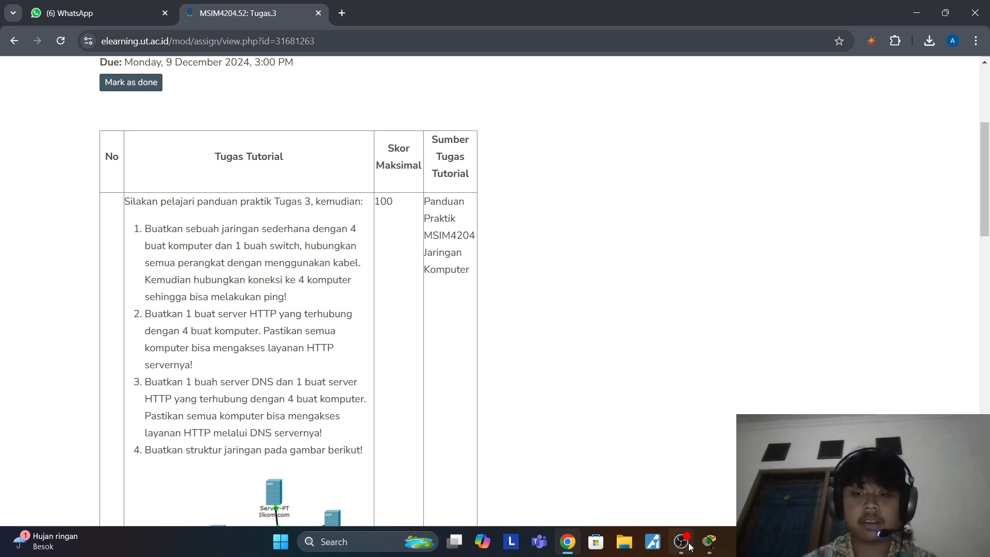
{"action": "left_click", "coordinate": [708, 547]}
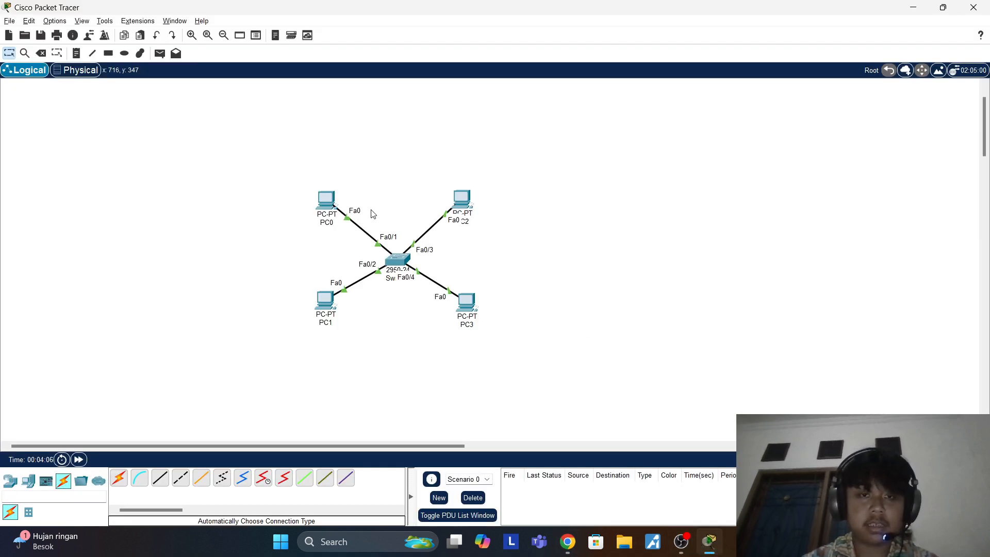
{"action": "left_click", "coordinate": [29, 480]}
{"action": "left_click", "coordinate": [161, 479]}
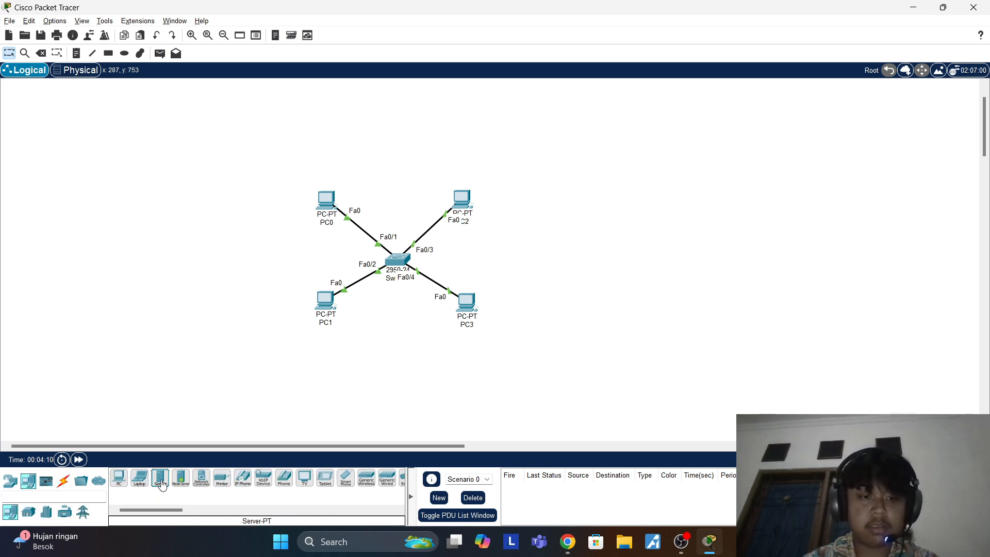
{"action": "left_click", "coordinate": [587, 250]}
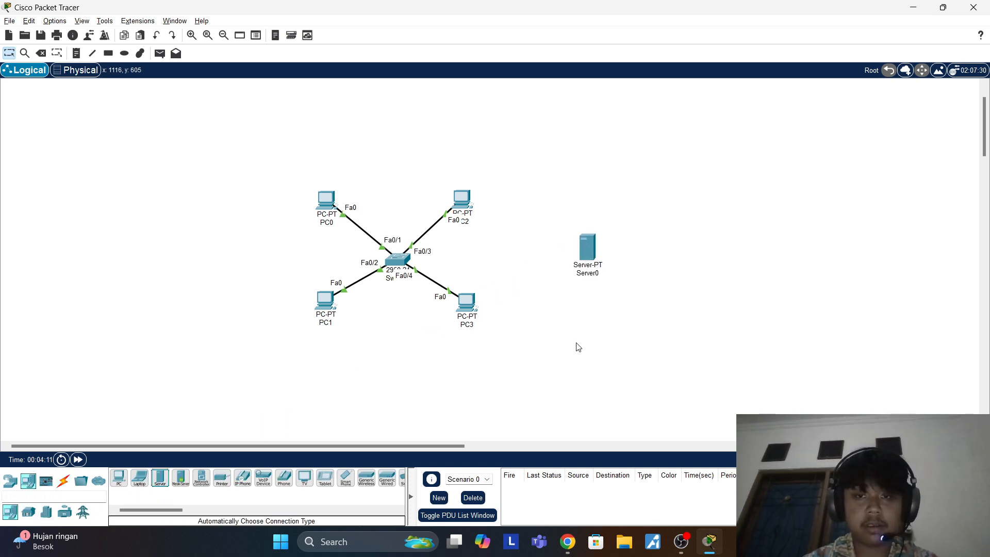
Step: Open index.html of Server0's HTTP service for editing and delete its quick links section
{"action": "left_click", "coordinate": [582, 249]}
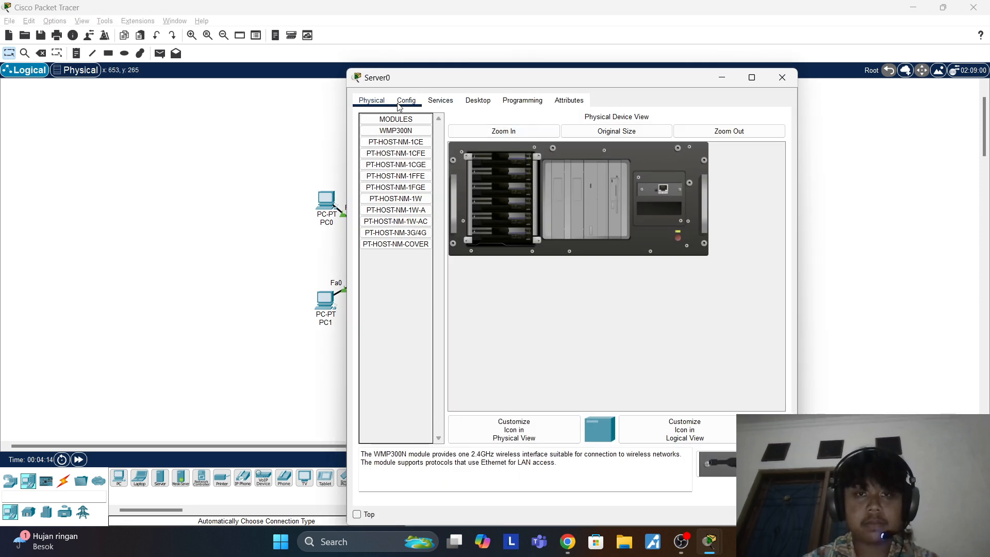
{"action": "left_click", "coordinate": [485, 106]}
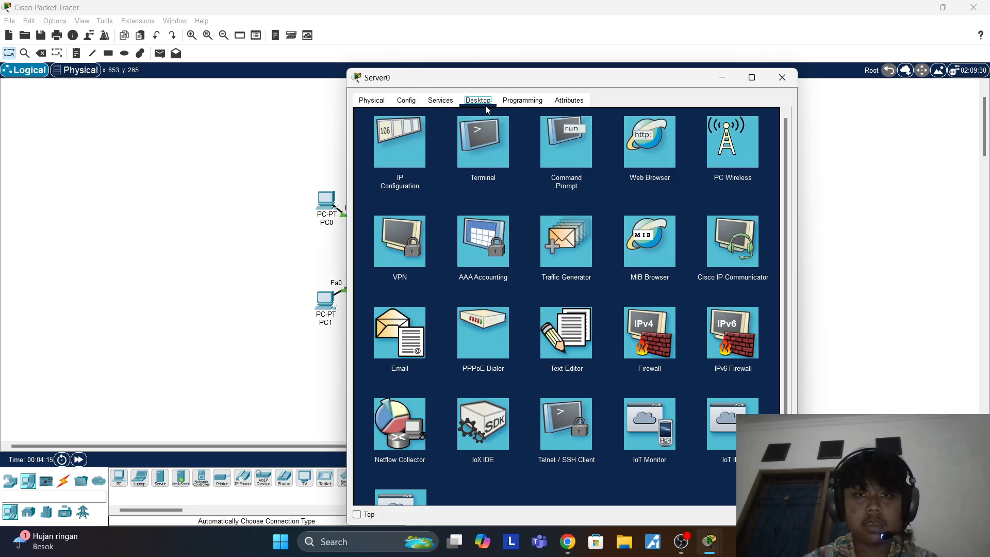
{"action": "left_click", "coordinate": [443, 101]}
{"action": "left_click", "coordinate": [397, 133]}
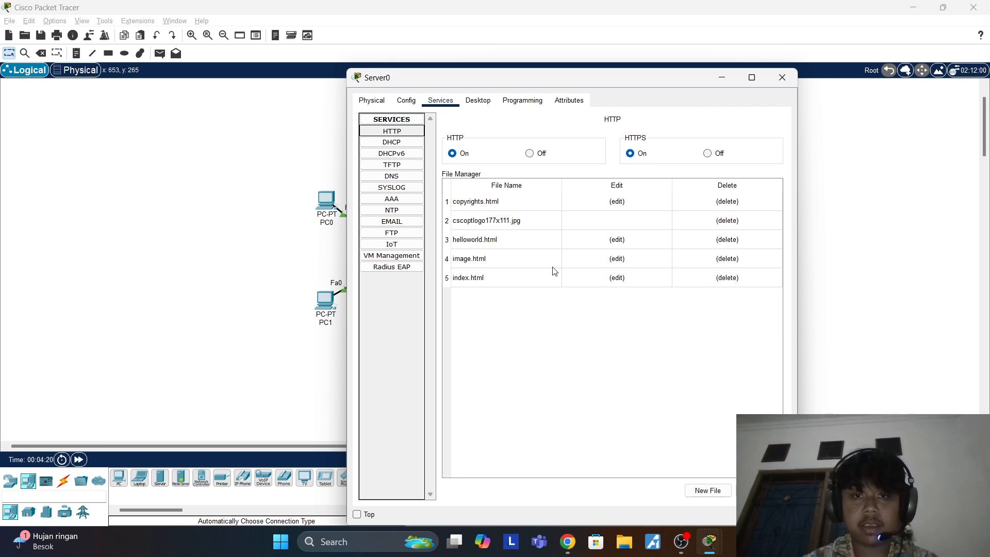
{"action": "left_click", "coordinate": [617, 278]}
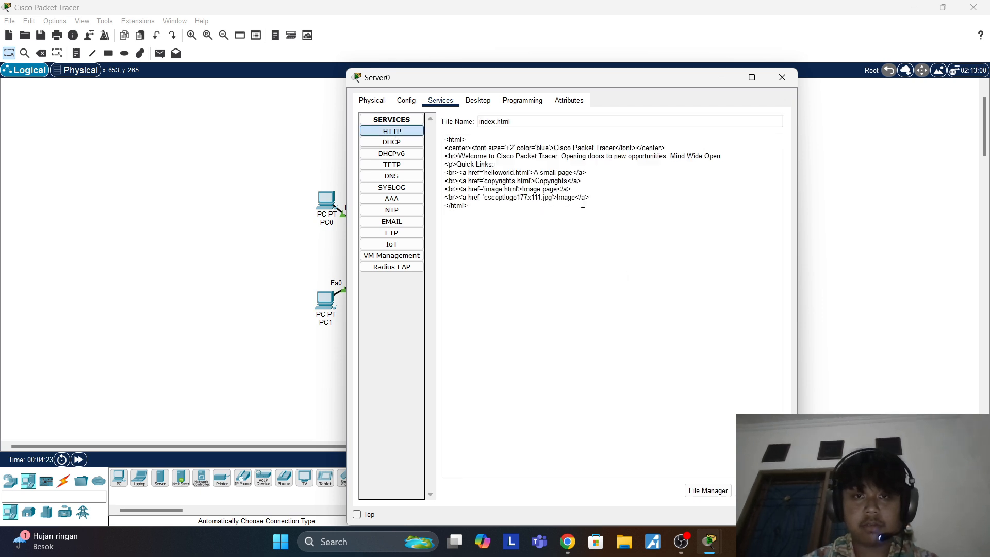
{"action": "left_click_drag", "start_coordinate": [591, 198], "coordinate": [428, 169]}
{"action": "key", "text": "BackSpace"}
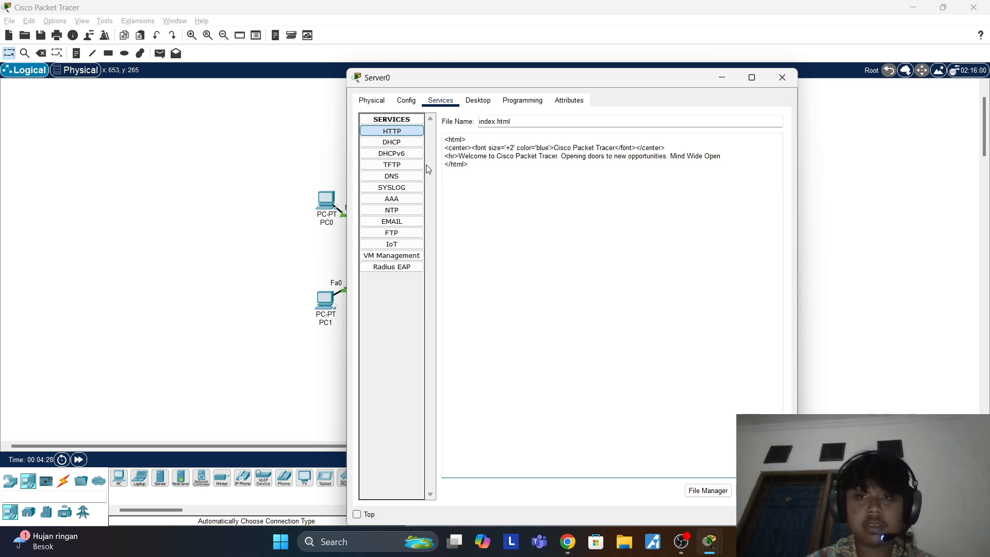
Step: Replace the welcome text in index.html with "Tugas 3 Jaringan Komputer" and save it, overwriting the existing file
{"action": "key", "text": "BackSpace"}
{"action": "key", "text": "BackSpace"}
{"action": "key", "text": "BackSpace"}
{"action": "key", "text": "BackSpace"}
{"action": "key", "text": "BackSpace"}
{"action": "key", "text": "BackSpace"}
{"action": "key", "text": "BackSpace"}
{"action": "key", "text": "BackSpace"}
{"action": "key", "text": "BackSpace"}
{"action": "key", "text": "BackSpace"}
{"action": "key", "text": "BackSpace"}
{"action": "key", "text": "BackSpace"}
{"action": "key", "text": "BackSpace"}
{"action": "key", "text": "BackSpace"}
{"action": "key", "text": "BackSpace"}
{"action": "key", "text": "BackSpace"}
{"action": "key", "text": "BackSpace"}
{"action": "key", "text": "BackSpace"}
{"action": "key", "text": "BackSpace"}
{"action": "key", "text": "BackSpace"}
{"action": "key", "text": "BackSpace"}
{"action": "key", "text": "BackSpace"}
{"action": "key", "text": "BackSpace"}
{"action": "key", "text": "BackSpace"}
{"action": "key", "text": "BackSpace"}
{"action": "key", "text": "BackSpace"}
{"action": "key", "text": "BackSpace"}
{"action": "key", "text": "BackSpace"}
{"action": "key", "text": "BackSpace"}
{"action": "key", "text": "BackSpace"}
{"action": "key", "text": "BackSpace"}
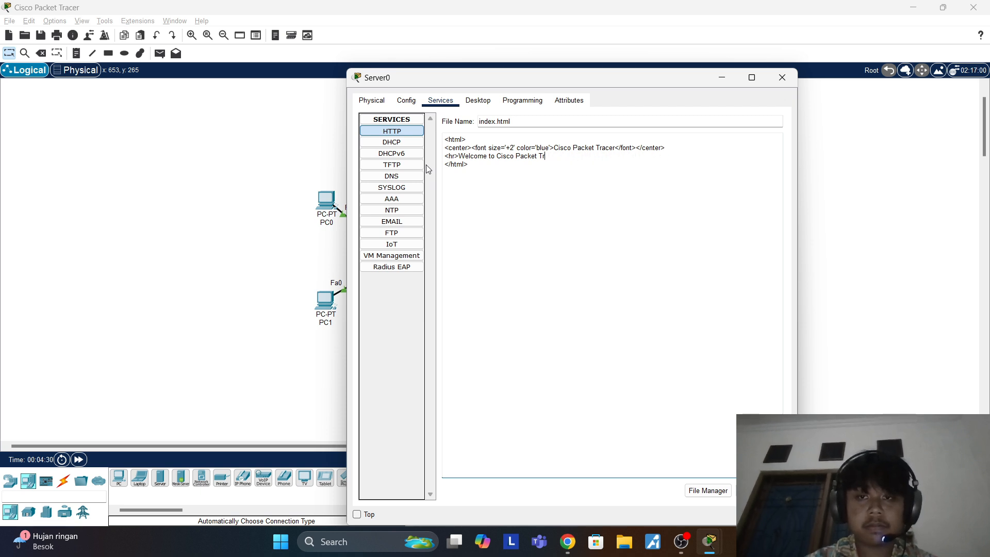
{"action": "key", "text": "BackSpace"}
{"action": "key", "text": "BackSpace"}
{"action": "key", "text": "BackSpace"}
{"action": "key", "text": "BackSpace"}
{"action": "key", "text": "BackSpace"}
{"action": "key", "text": "BackSpace"}
{"action": "key", "text": "BackSpace"}
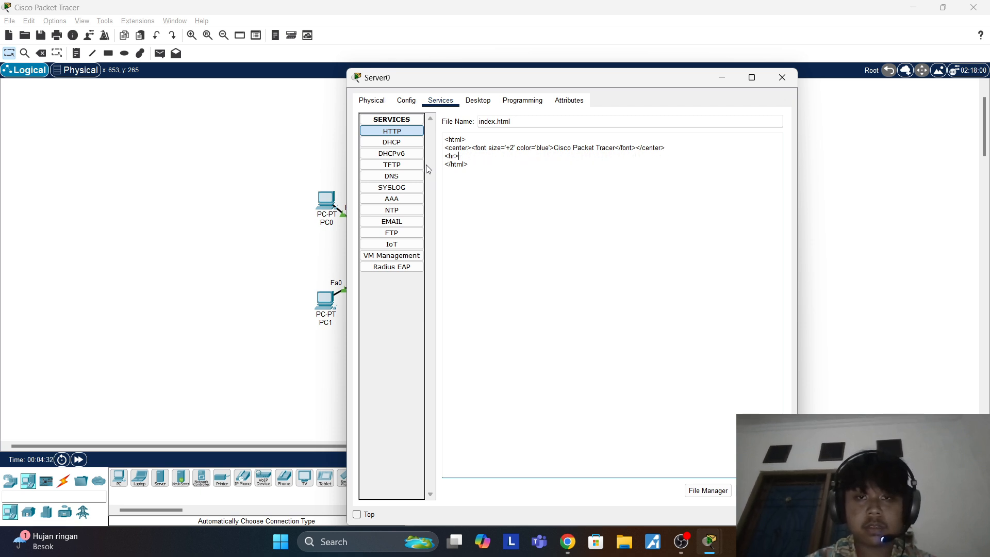
{"action": "type", "text": "Tugas 3 J"}
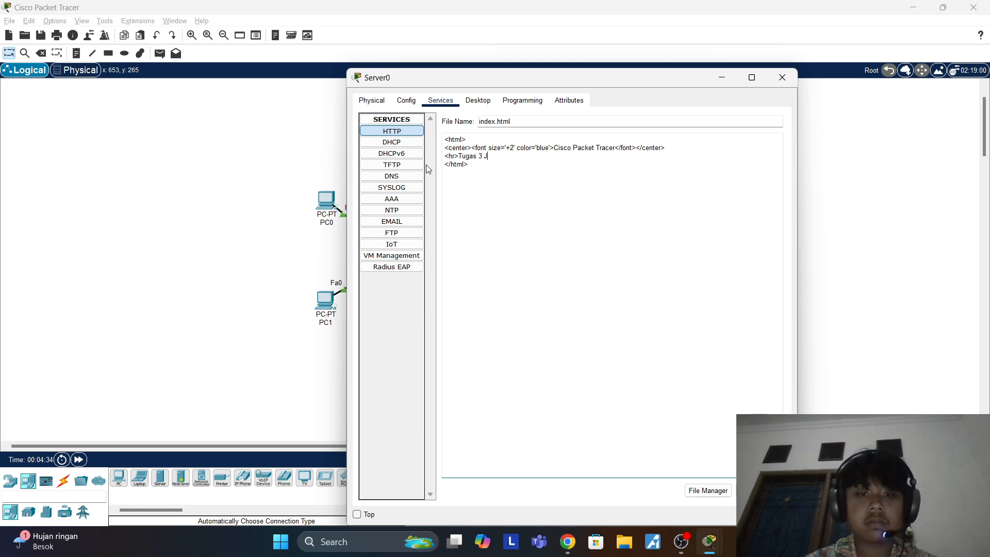
{"action": "type", "text": "aringan Komputer"}
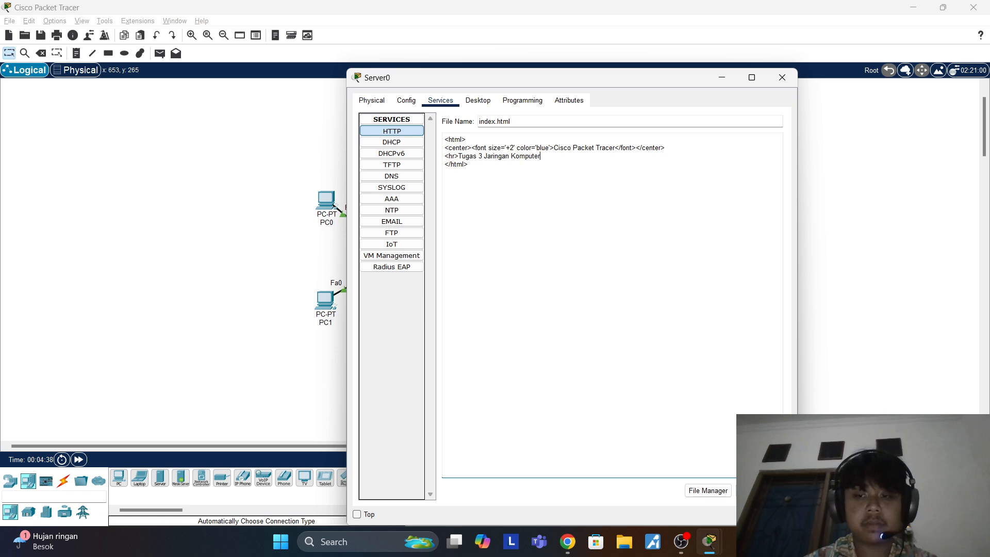
{"action": "left_click", "coordinate": [759, 490]}
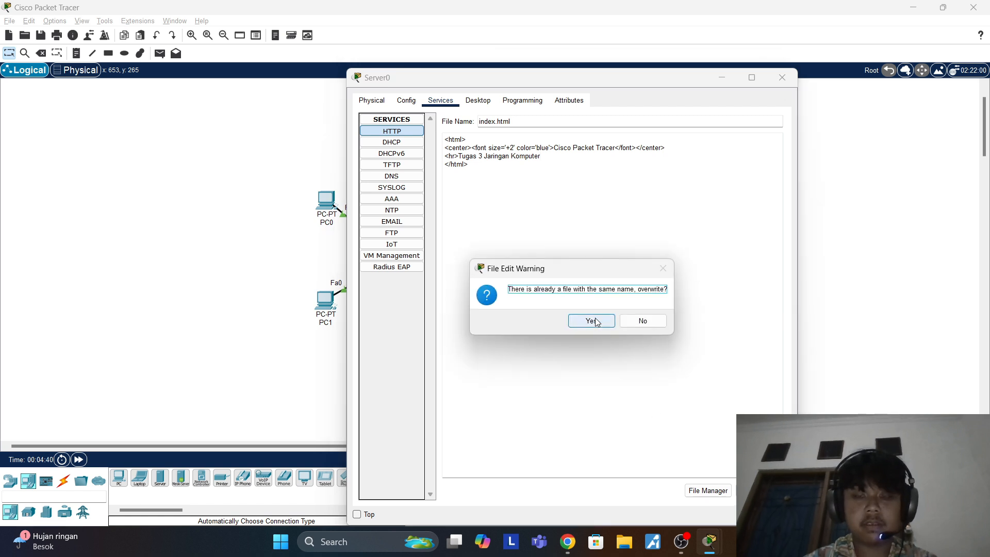
{"action": "left_click", "coordinate": [593, 320]}
Step: Assign Server0 the static IPv4 address 192.168.1.5 and close its window
{"action": "left_click", "coordinate": [383, 102]}
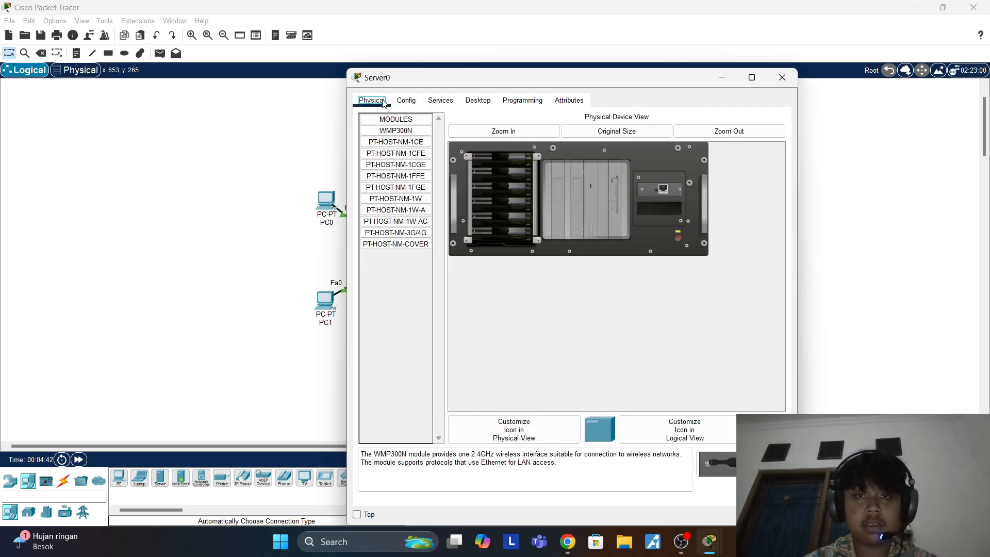
{"action": "left_click", "coordinate": [471, 103]}
{"action": "left_click", "coordinate": [391, 155]}
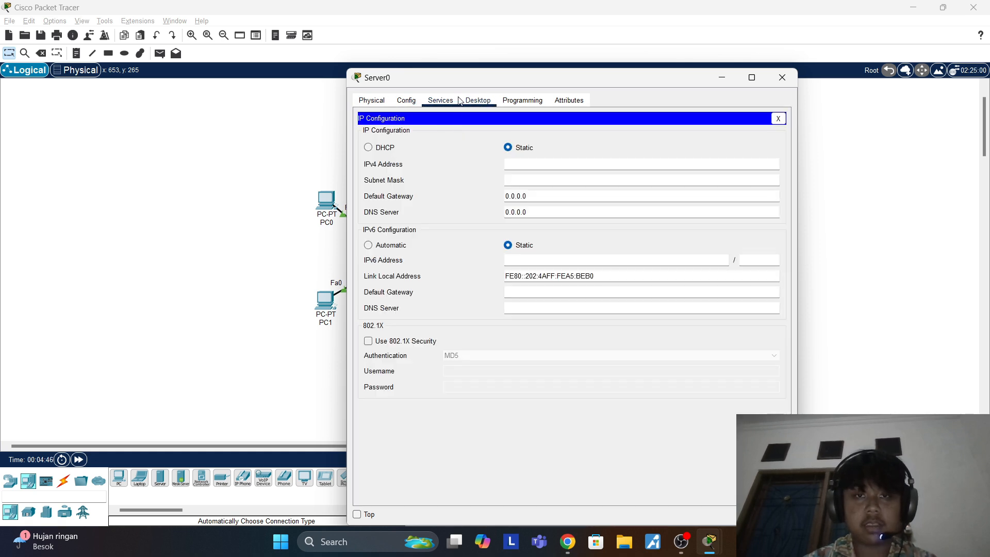
{"action": "left_click_drag", "start_coordinate": [472, 78], "coordinate": [659, 73]}
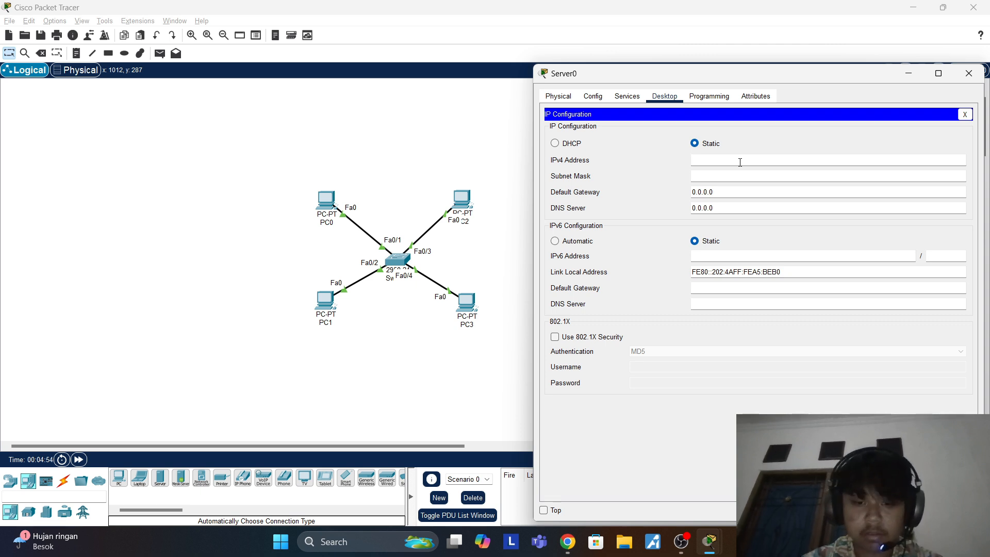
{"action": "type", "text": "192.168.1.5"}
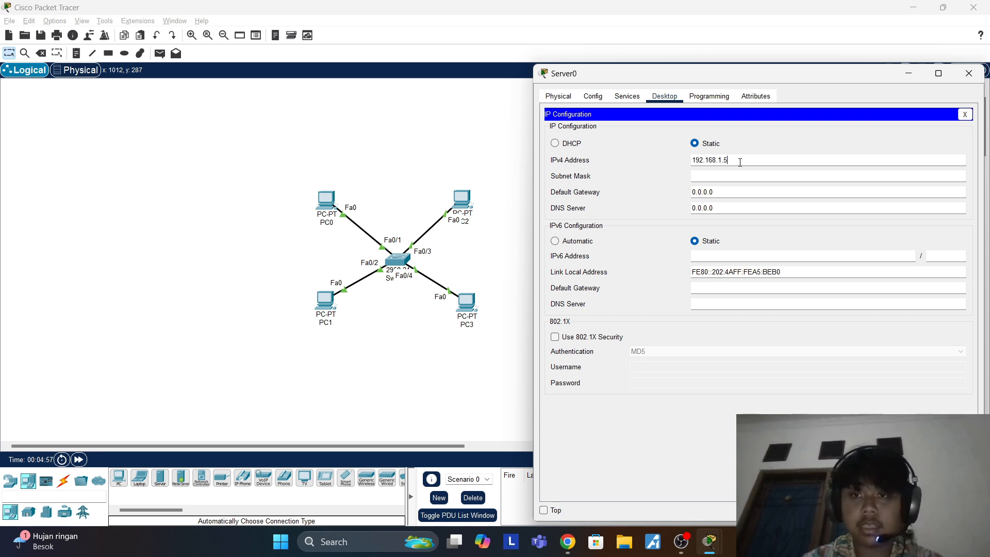
{"action": "key", "text": "Tab"}
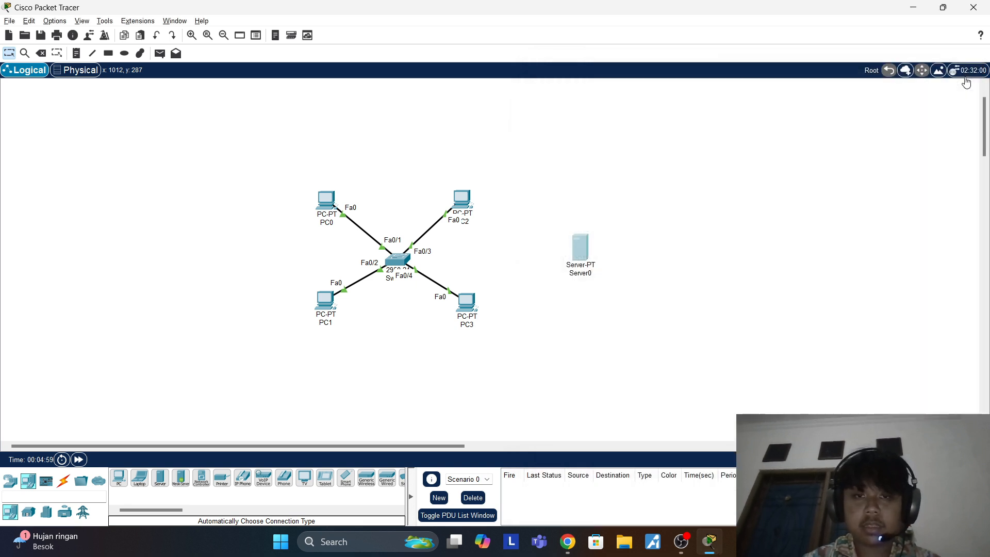
{"action": "left_click", "coordinate": [969, 74]}
Step: Cable the switch to Server0 with an automatically chosen connection and shift the server slightly down to line it up with the switch
{"action": "left_click", "coordinate": [64, 480]}
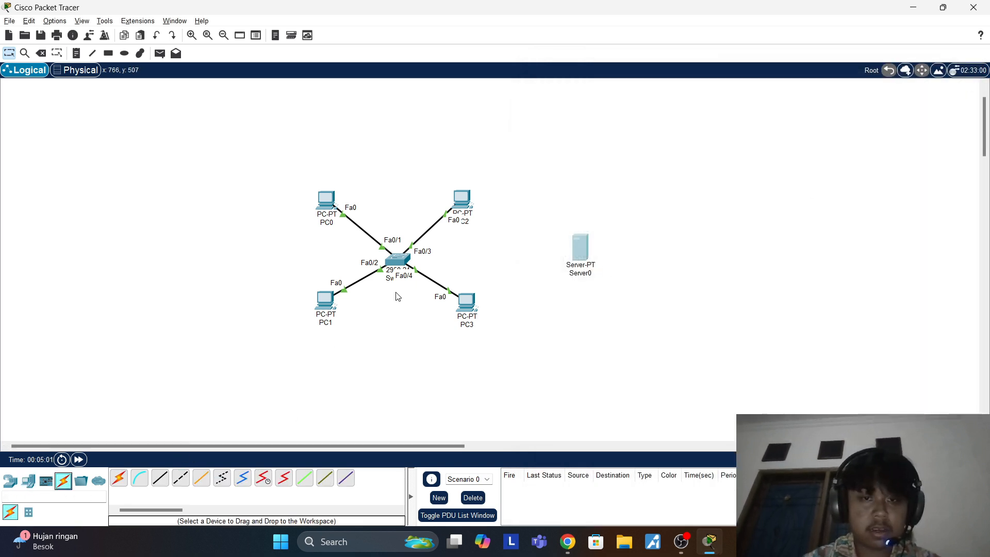
{"action": "left_click", "coordinate": [114, 485]}
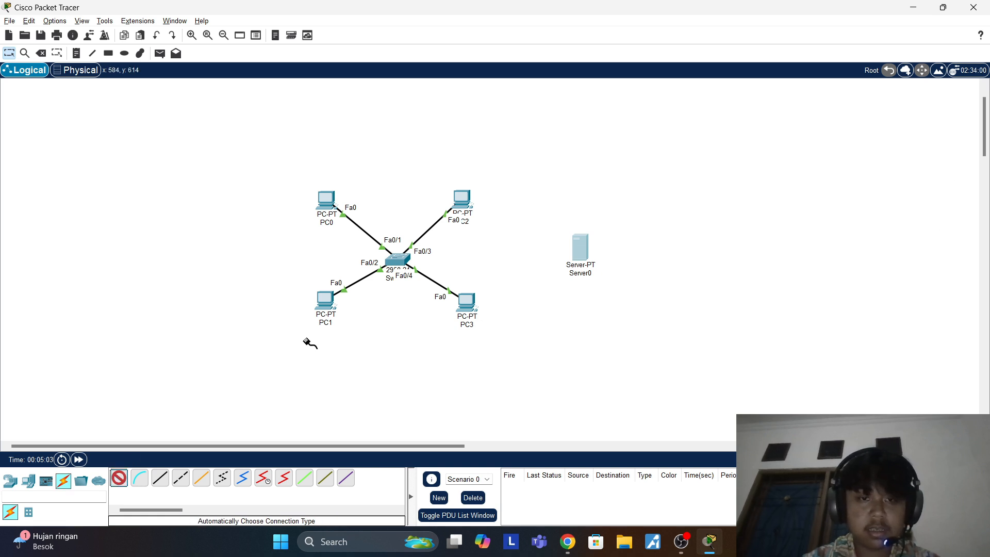
{"action": "left_click", "coordinate": [396, 260]}
{"action": "left_click", "coordinate": [582, 253]}
{"action": "left_click", "coordinate": [585, 254]}
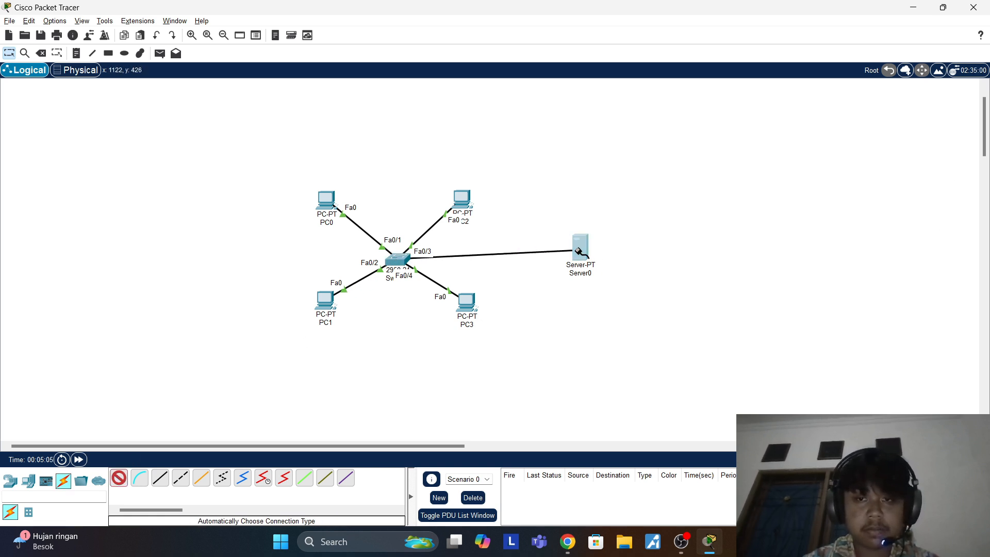
{"action": "left_click_drag", "start_coordinate": [579, 252], "coordinate": [577, 264]}
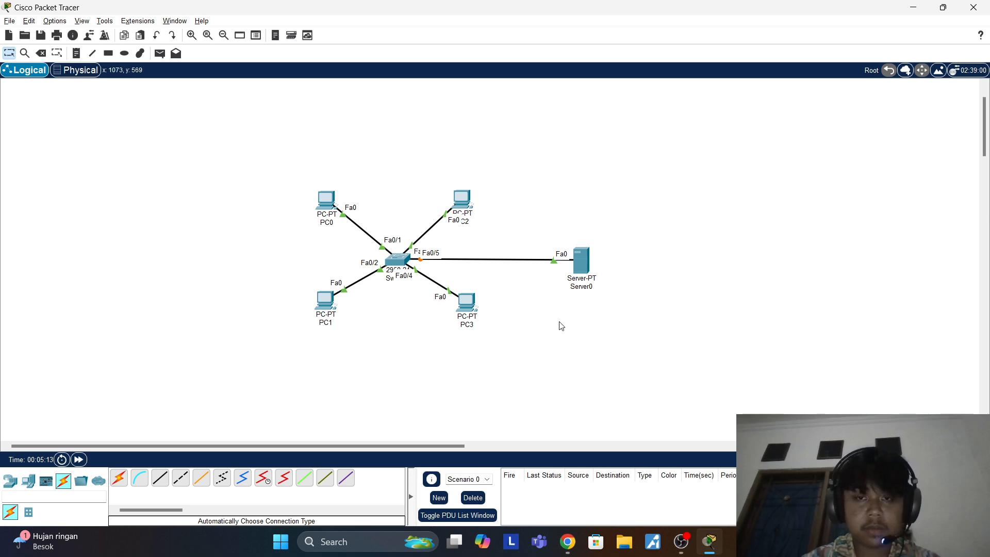
{"action": "left_click", "coordinate": [336, 197]}
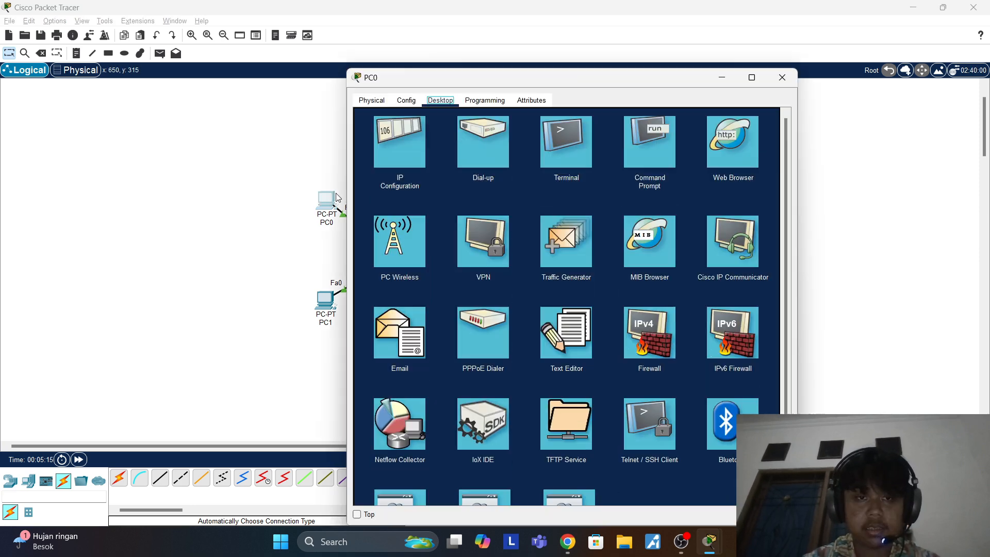
{"action": "left_click_drag", "start_coordinate": [498, 81], "coordinate": [654, 91]}
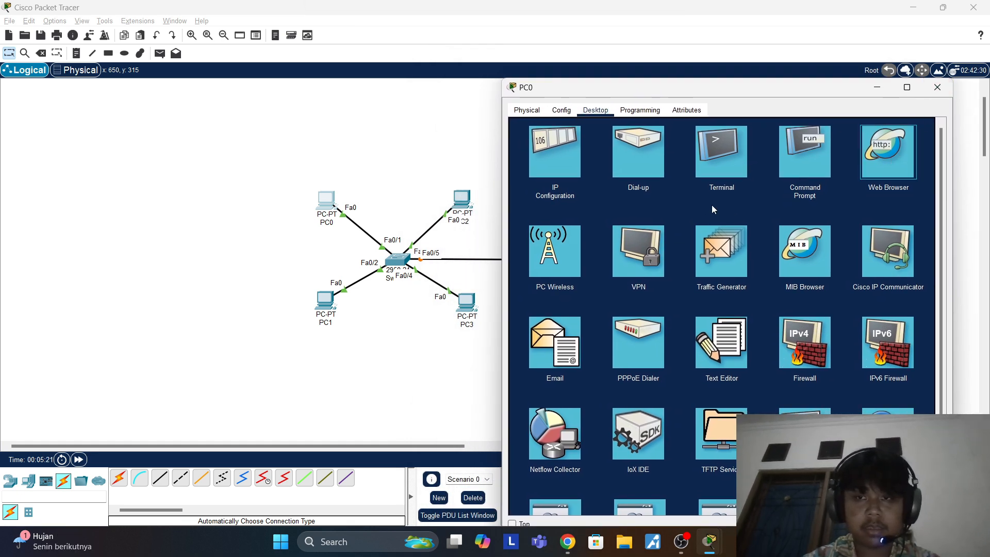
{"action": "left_click", "coordinate": [879, 164]}
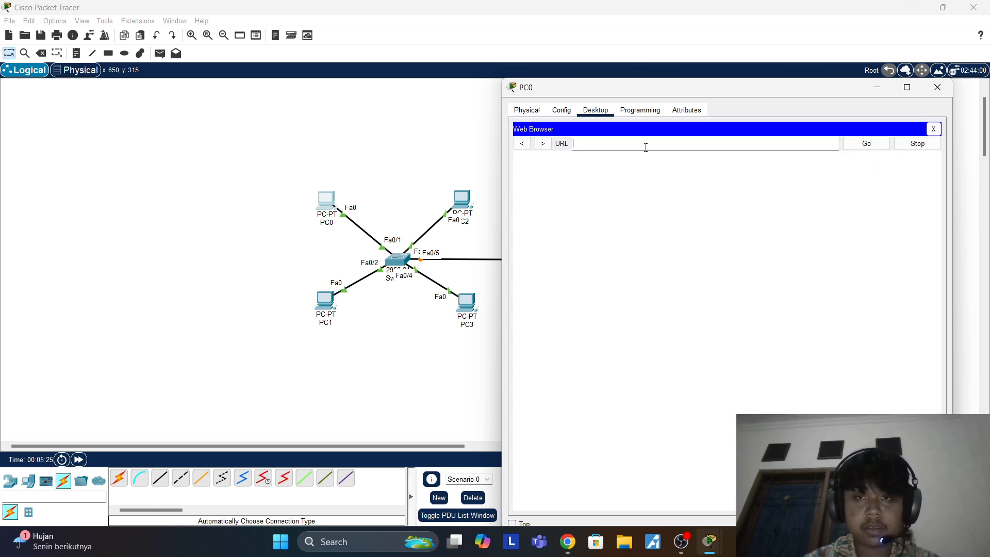
{"action": "type", "text": "192.168.1.1"}
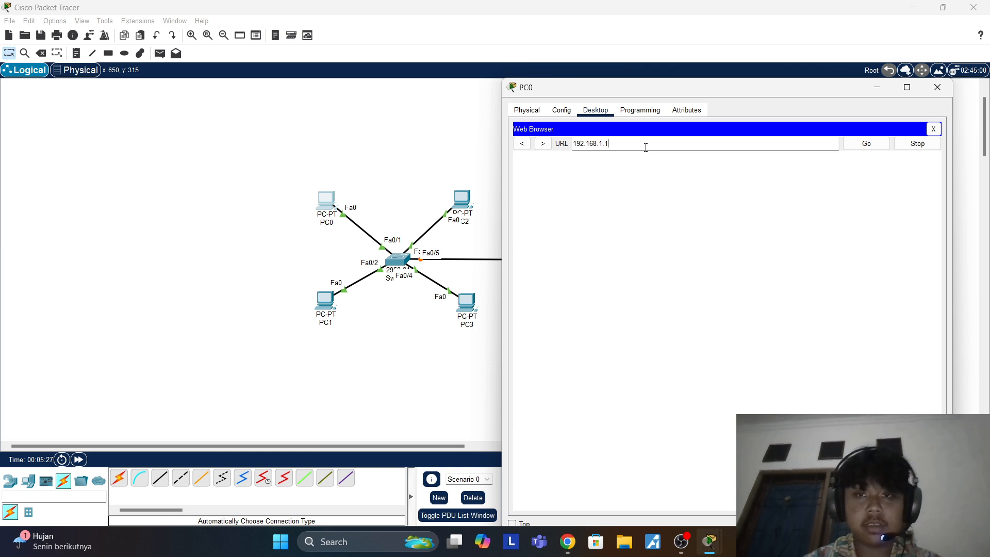
{"action": "key", "text": "Return"}
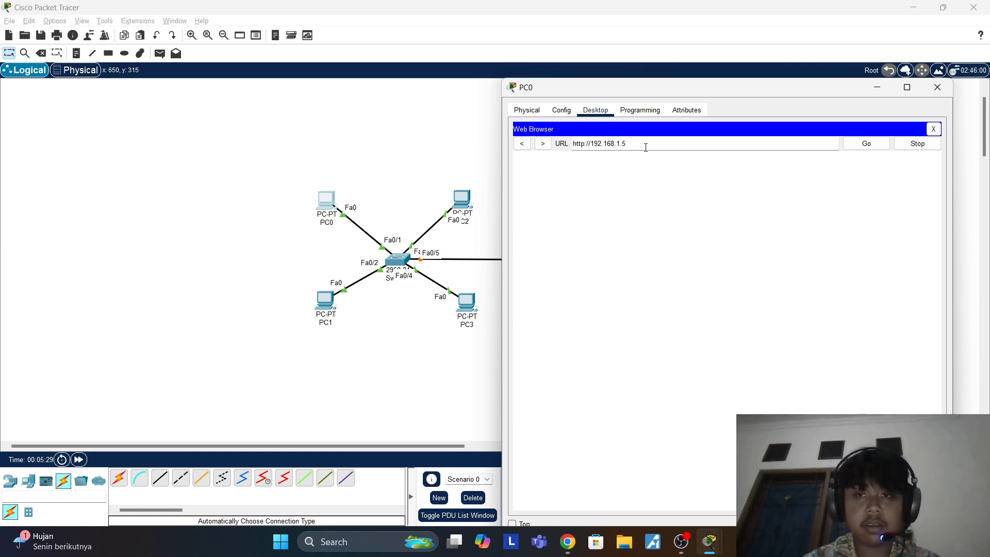
{"action": "left_click_drag", "start_coordinate": [750, 86], "coordinate": [764, 52]}
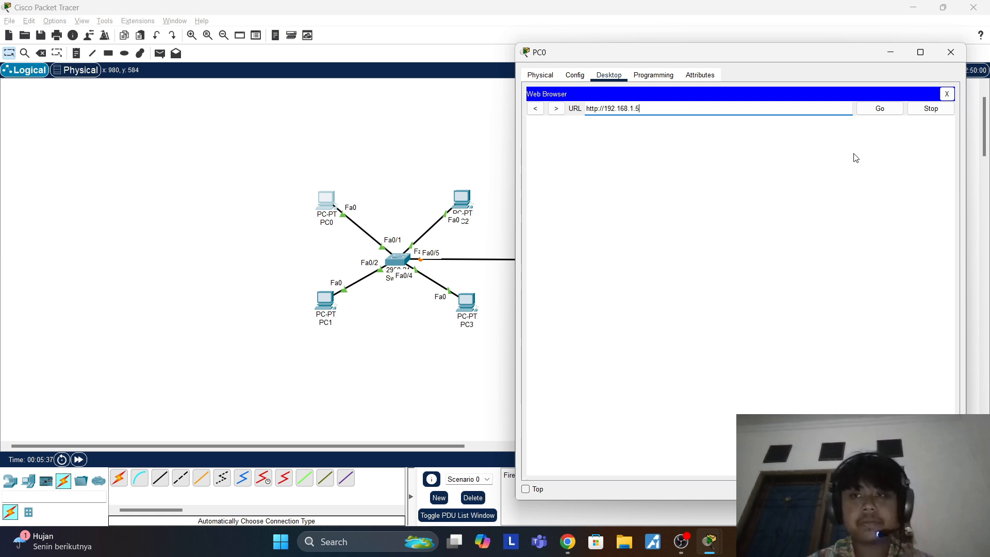
{"action": "left_click", "coordinate": [879, 110]}
{"action": "left_click", "coordinate": [879, 113]}
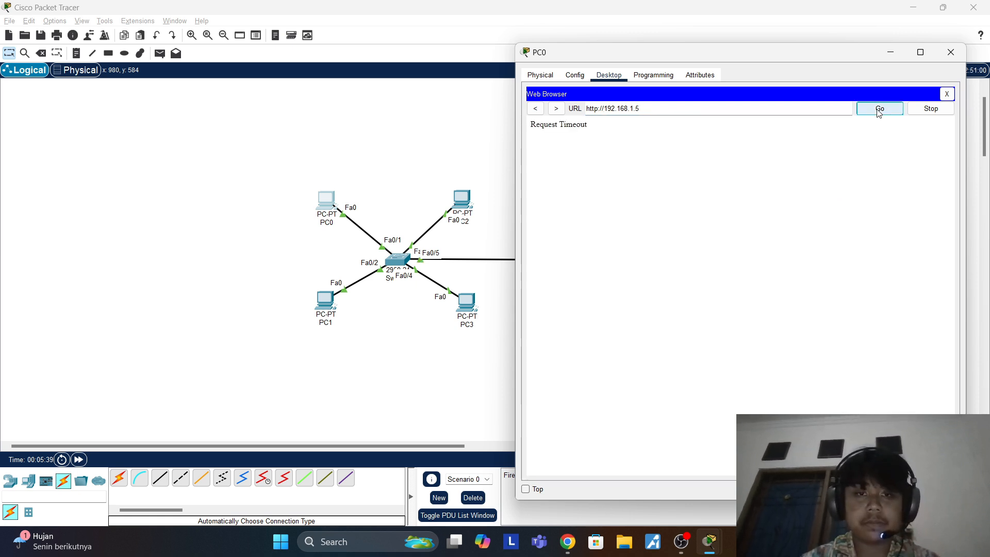
{"action": "left_click", "coordinate": [880, 111]}
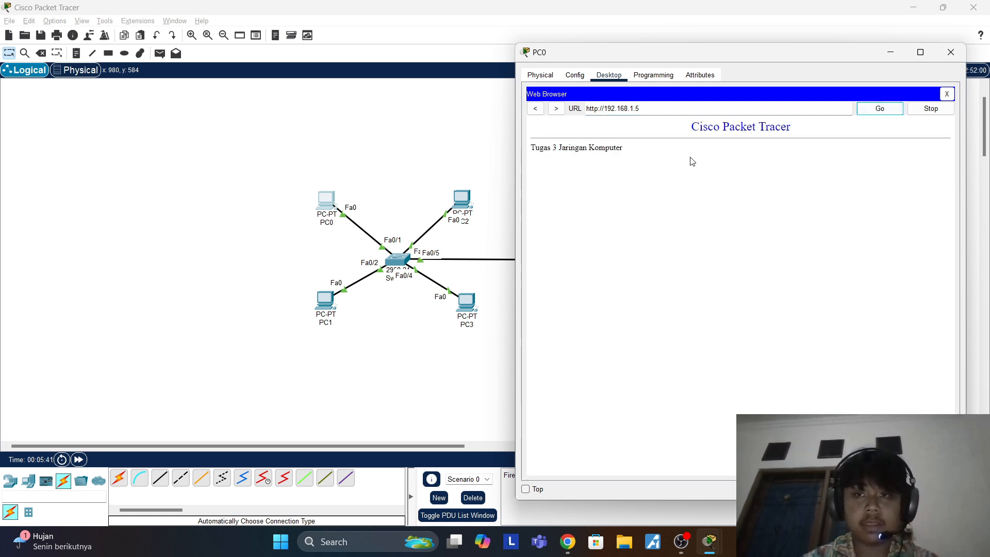
Step: Close PC0's window, and load 192.168.1.5 in PC1's web browser before closing that window too
{"action": "triple_click", "coordinate": [575, 146]}
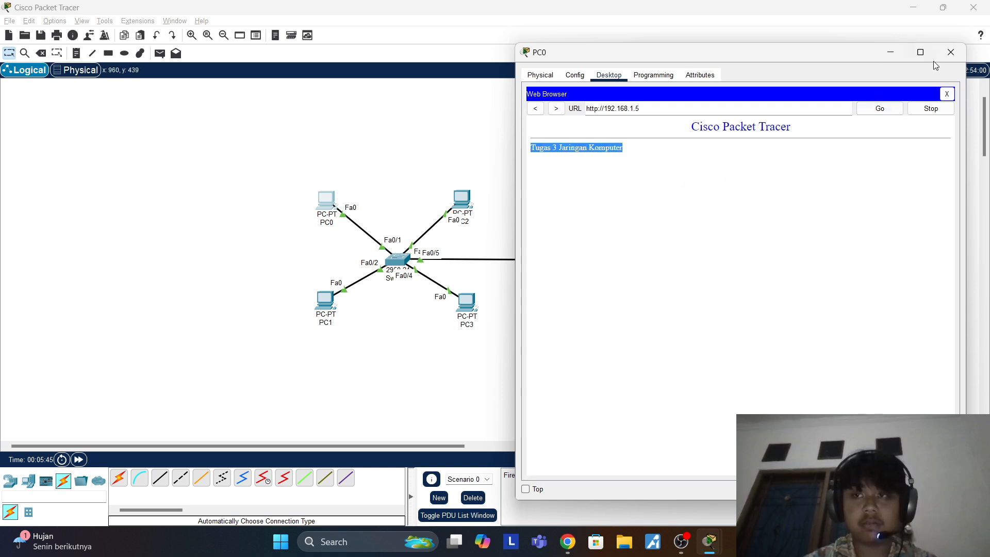
{"action": "left_click", "coordinate": [950, 52]}
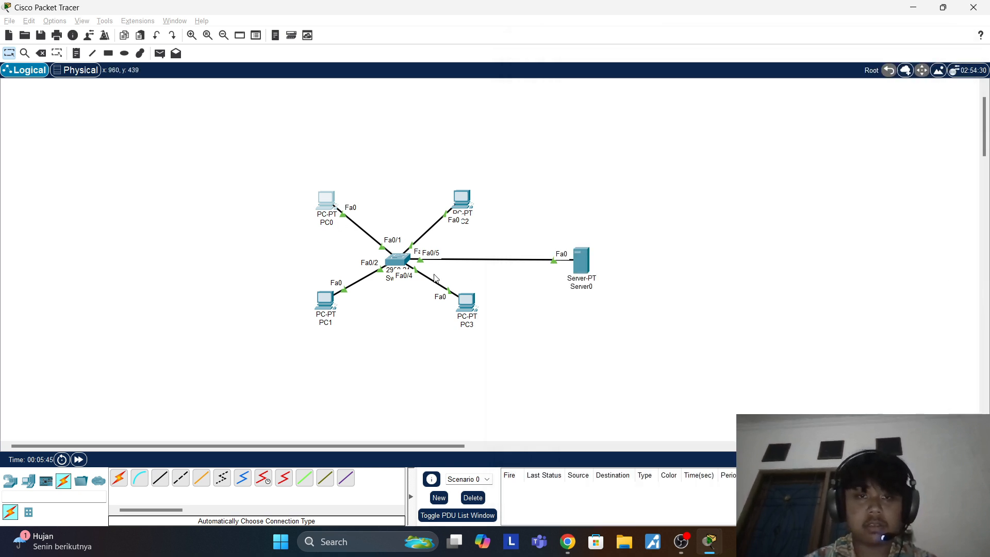
{"action": "left_click", "coordinate": [326, 300]}
{"action": "left_click", "coordinate": [734, 161]}
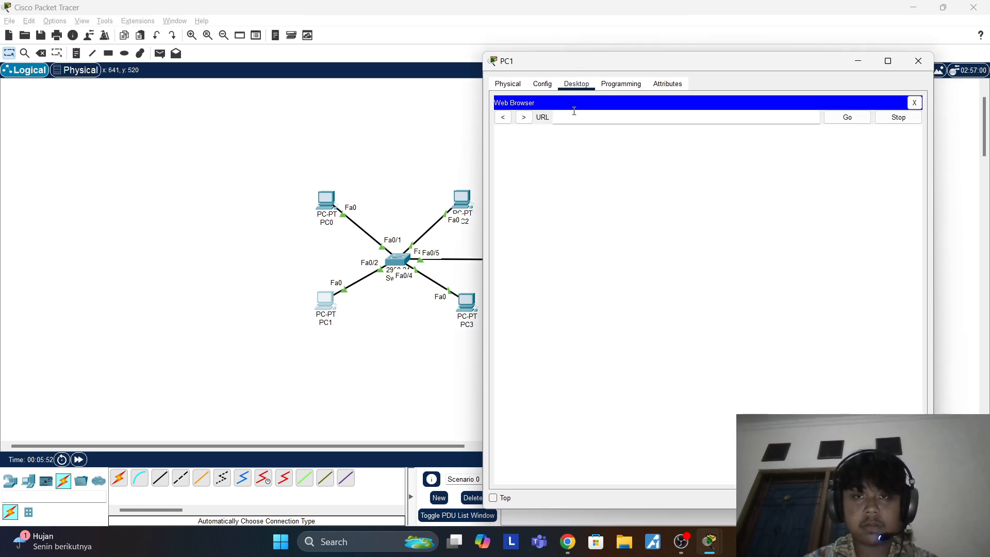
{"action": "type", "text": "192.168"}
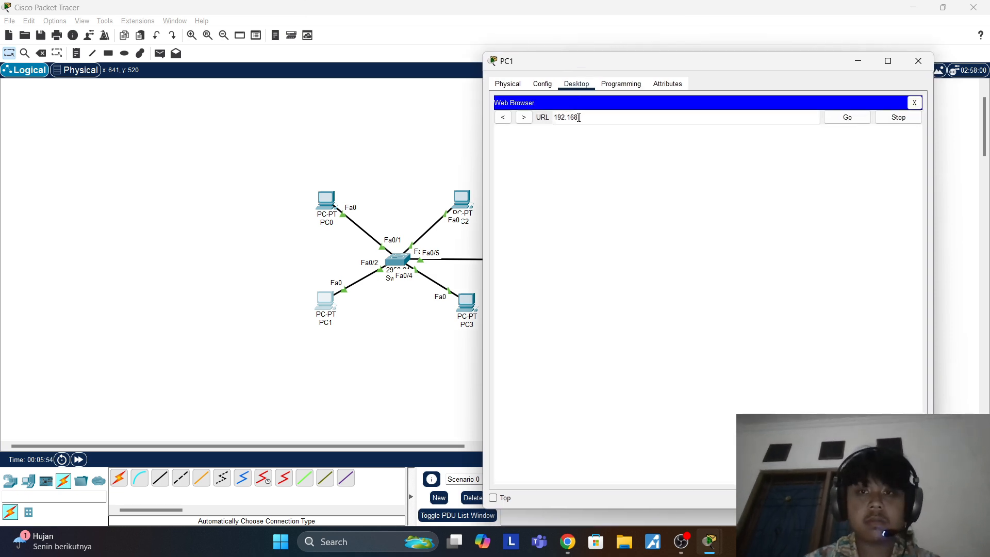
{"action": "type", "text": ".1.5"}
{"action": "key", "text": "Return"}
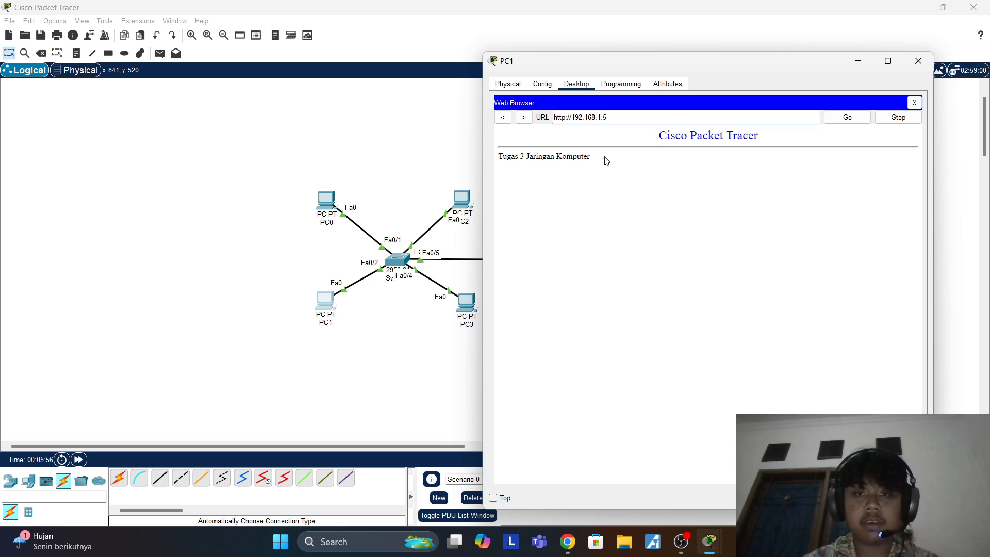
{"action": "left_click", "coordinate": [919, 61]}
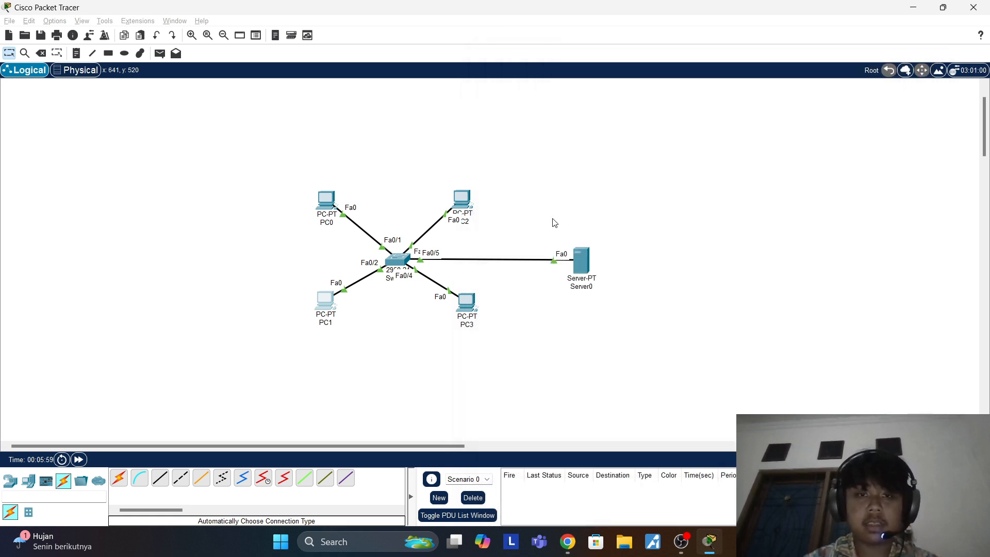
{"action": "left_click", "coordinate": [461, 201]}
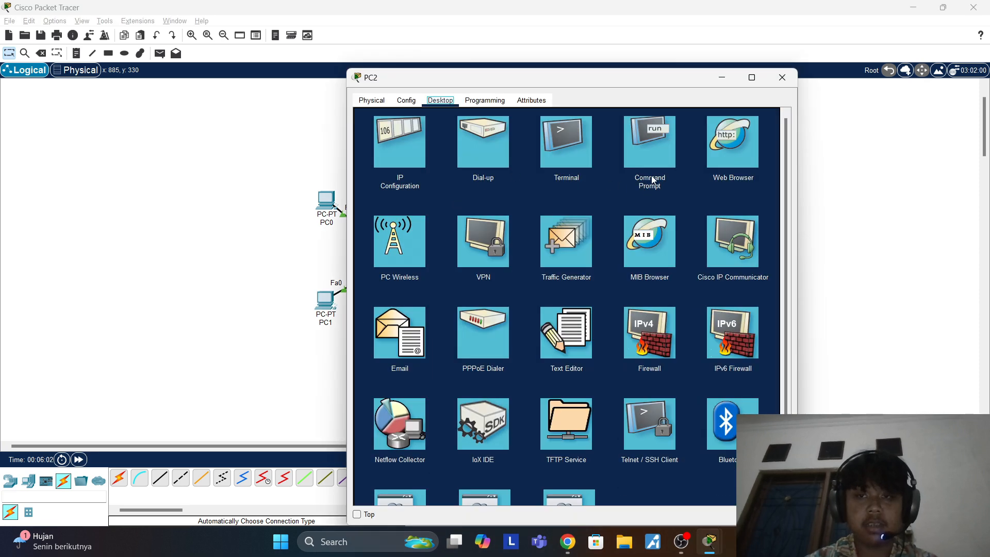
{"action": "left_click", "coordinate": [651, 156]}
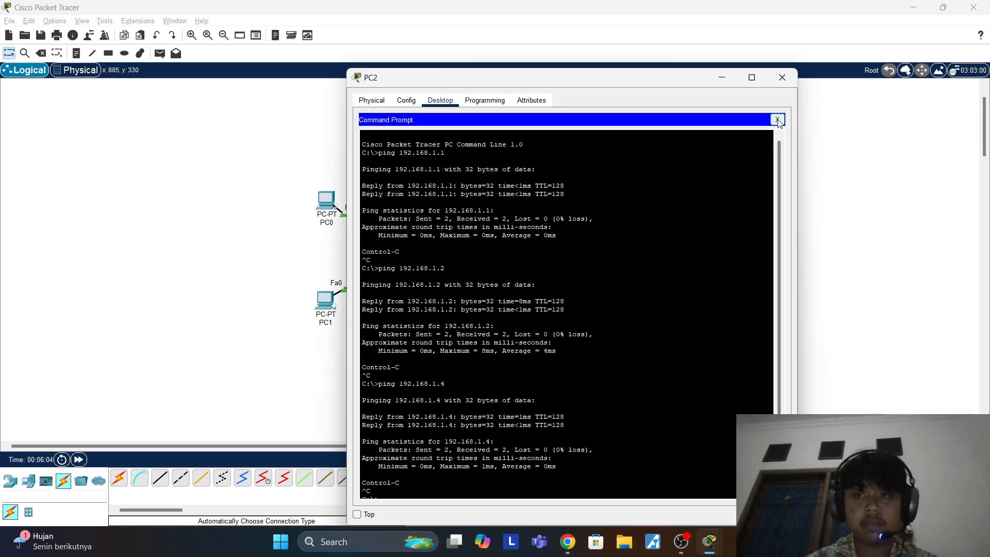
{"action": "left_click", "coordinate": [777, 121]}
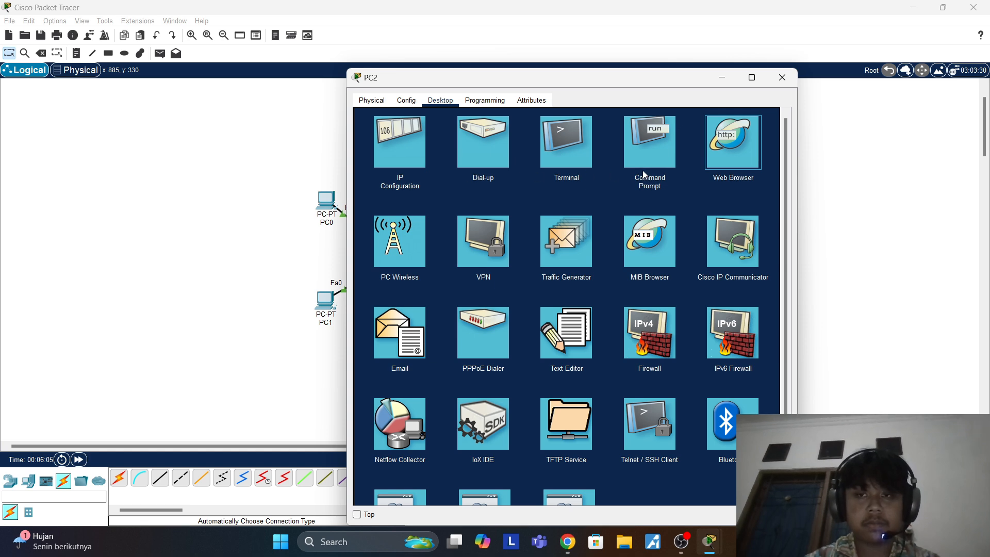
{"action": "left_click", "coordinate": [734, 149]}
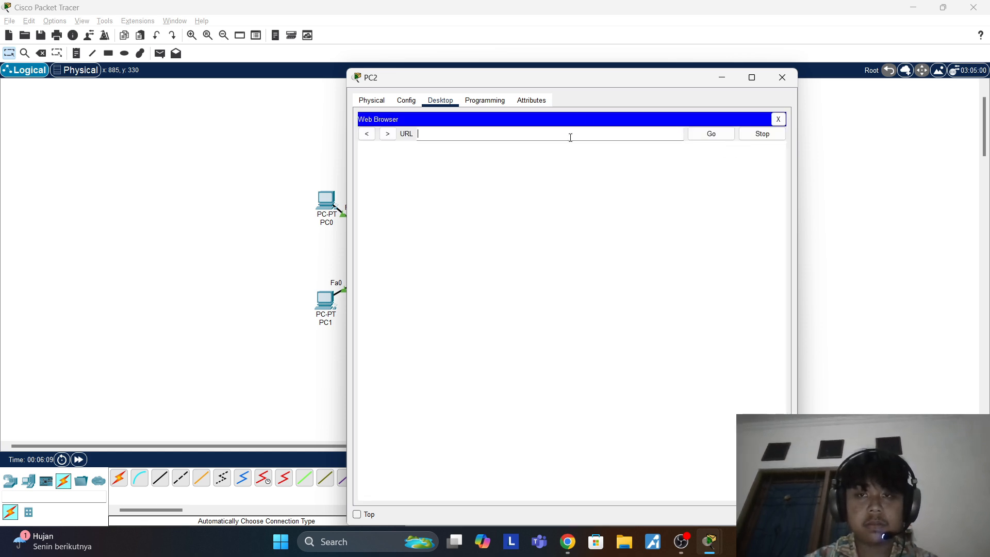
{"action": "type", "text": "http://192.168.1.5"}
{"action": "key", "text": "Return"}
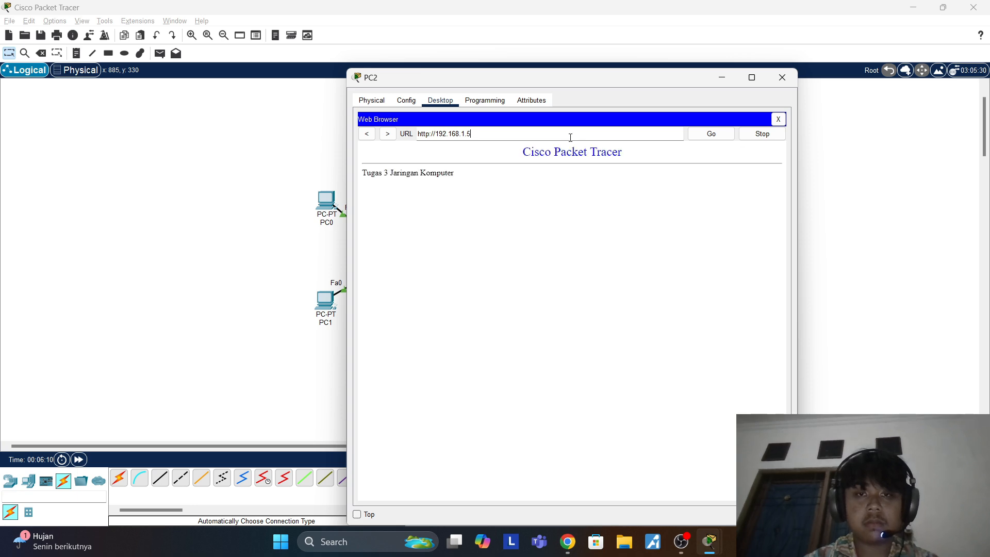
{"action": "left_click", "coordinate": [783, 77]}
{"action": "left_click", "coordinate": [468, 308]}
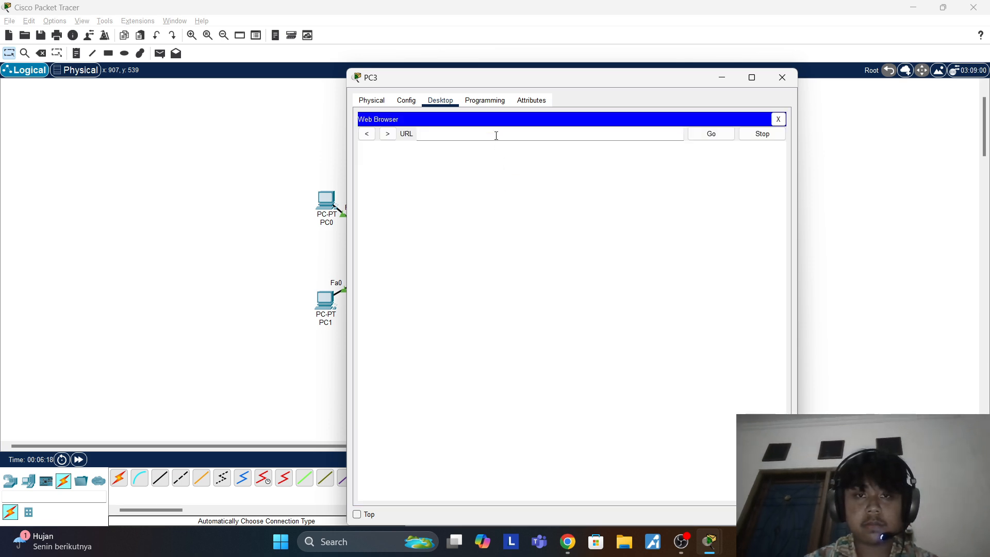
{"action": "left_click", "coordinate": [496, 135]}
{"action": "type", "text": "http://192.168.1.5"}
{"action": "key", "text": "Return"}
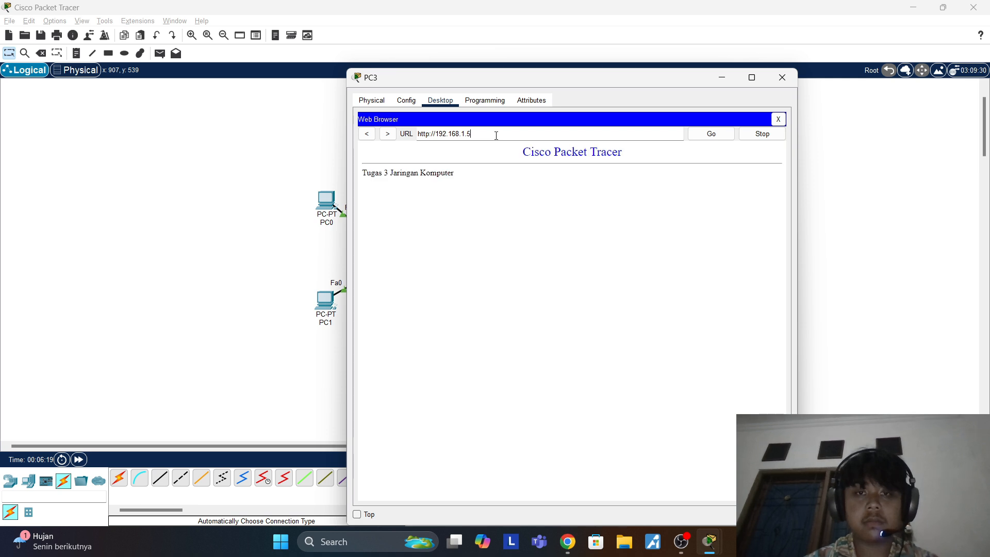
{"action": "left_click", "coordinate": [783, 77]}
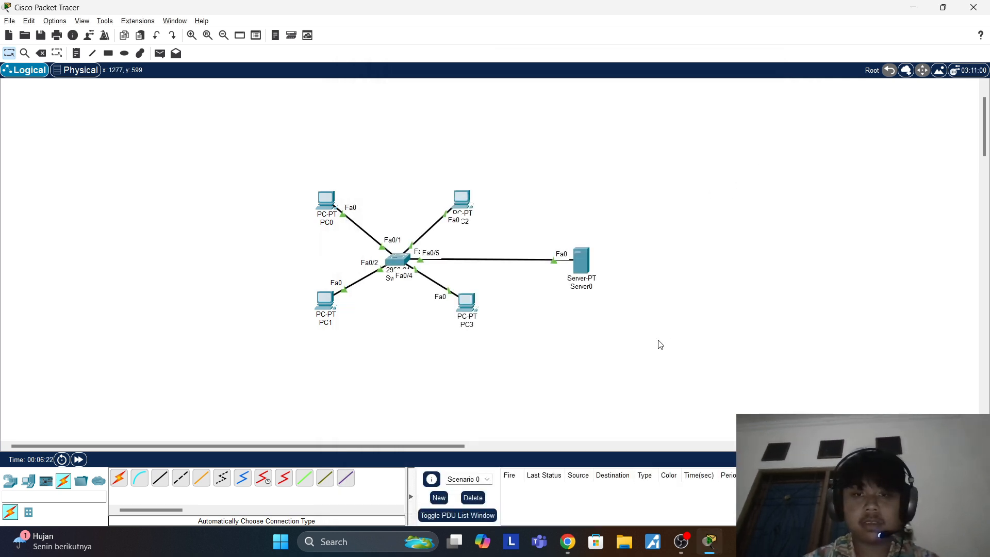
{"action": "left_click_drag", "start_coordinate": [577, 259], "coordinate": [576, 251]}
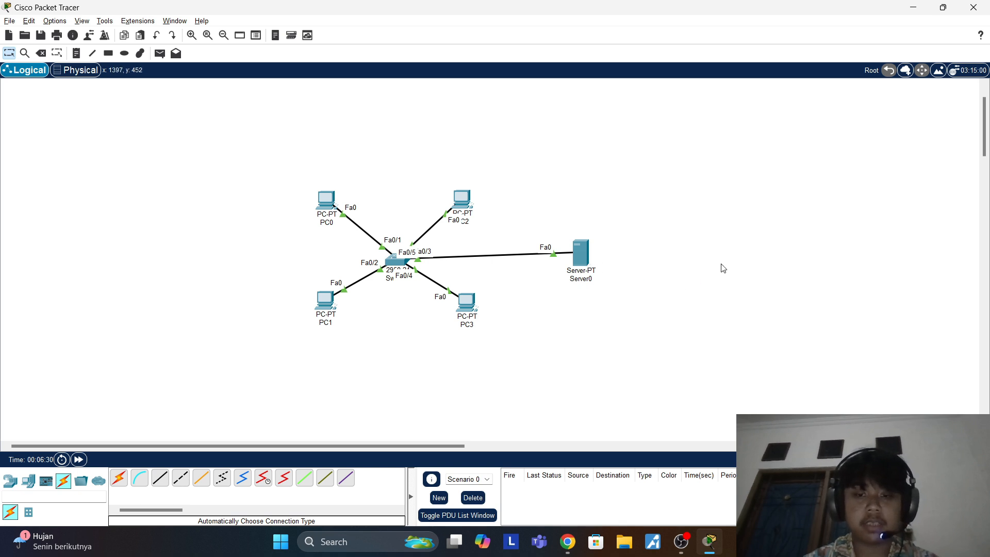
Step: Switch to the Tugas 3 page in Chrome, read the third task about the DNS and HTTP servers, and return to Packet Tracer
{"action": "left_click", "coordinate": [567, 542]}
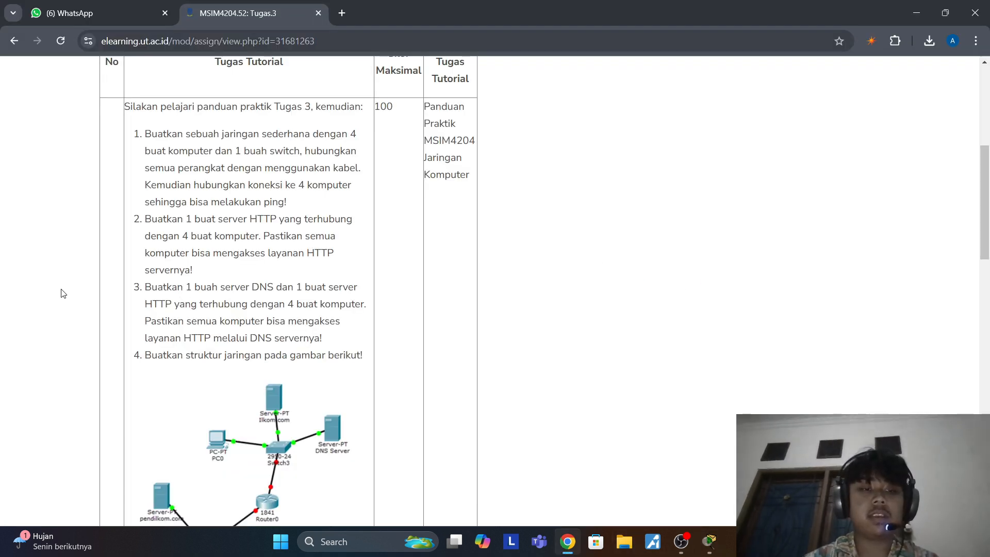
{"action": "left_click_drag", "start_coordinate": [187, 288], "coordinate": [298, 287]}
{"action": "left_click", "coordinate": [238, 287]}
{"action": "left_click", "coordinate": [298, 288]}
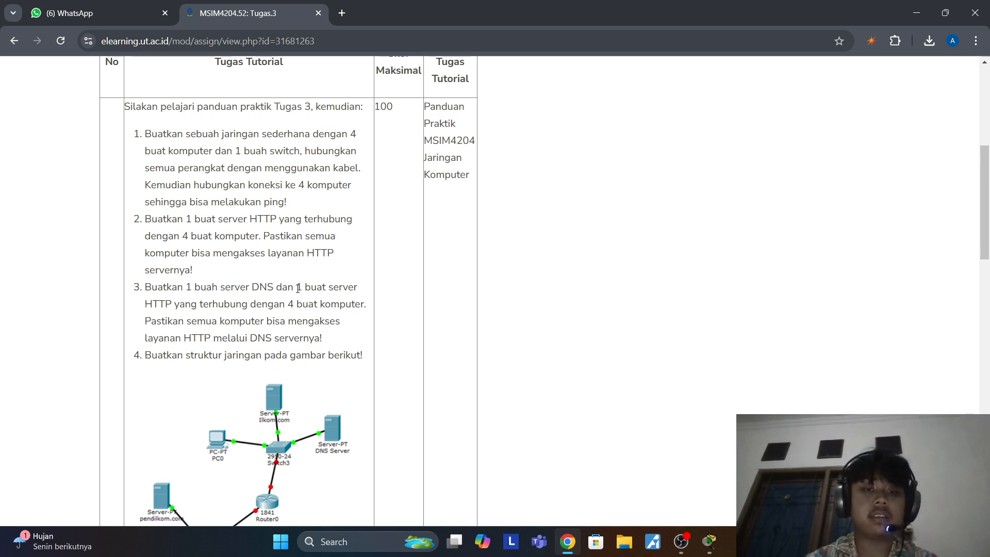
{"action": "left_click_drag", "start_coordinate": [167, 304], "coordinate": [352, 323]}
{"action": "left_click", "coordinate": [352, 323]}
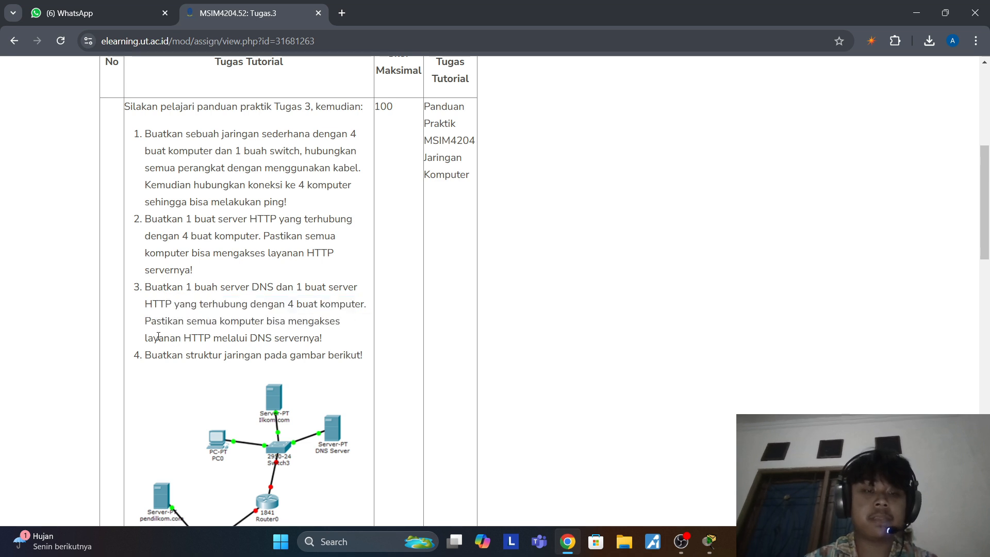
{"action": "left_click_drag", "start_coordinate": [145, 323], "coordinate": [328, 348]}
{"action": "left_click", "coordinate": [329, 348]}
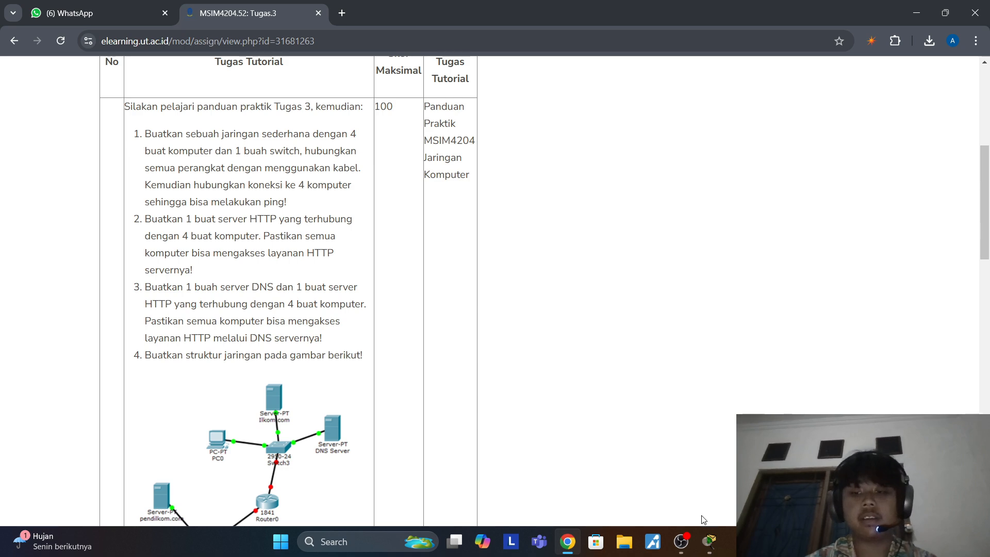
{"action": "left_click", "coordinate": [686, 540]}
{"action": "left_click", "coordinate": [710, 540]}
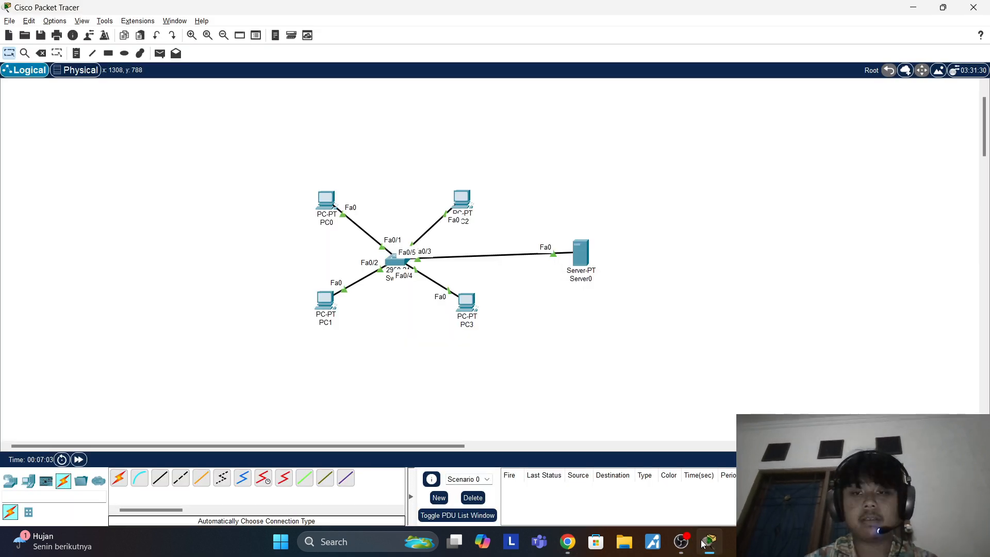
Step: Check Server0's IP configuration, including its IPv4 address and DNS server entry, and close its window
{"action": "left_click_drag", "start_coordinate": [289, 174], "coordinate": [595, 343]}
{"action": "left_click", "coordinate": [581, 256]}
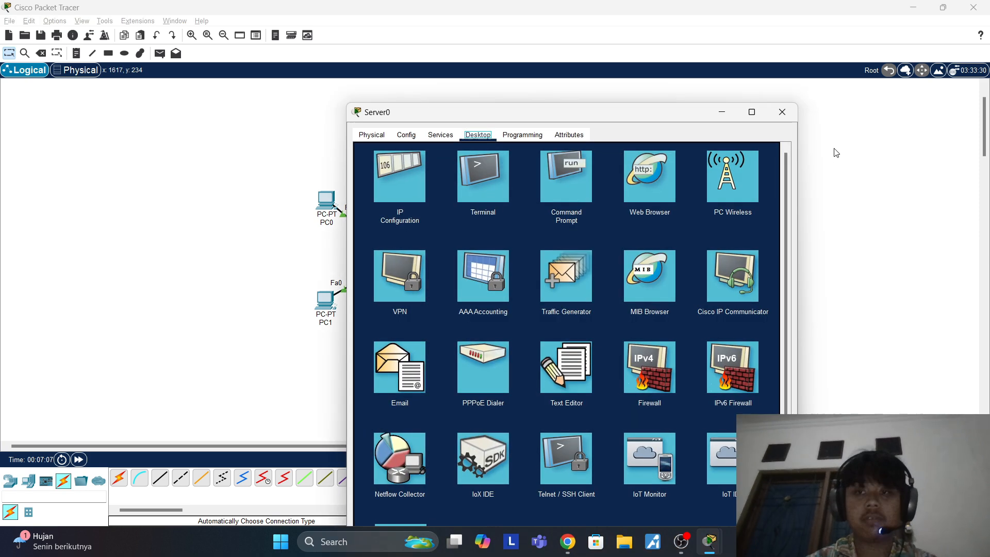
{"action": "left_click", "coordinate": [413, 191]}
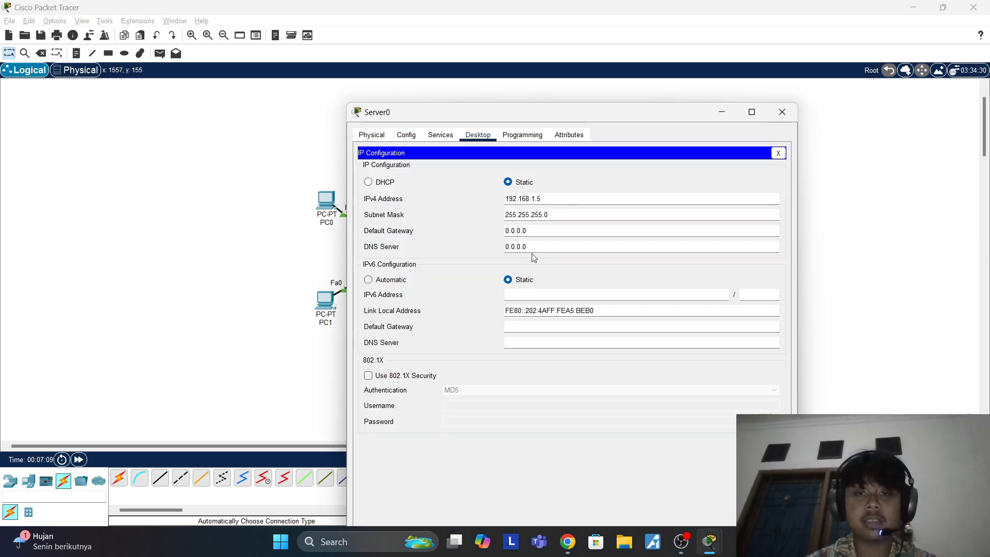
{"action": "left_click", "coordinate": [780, 113]}
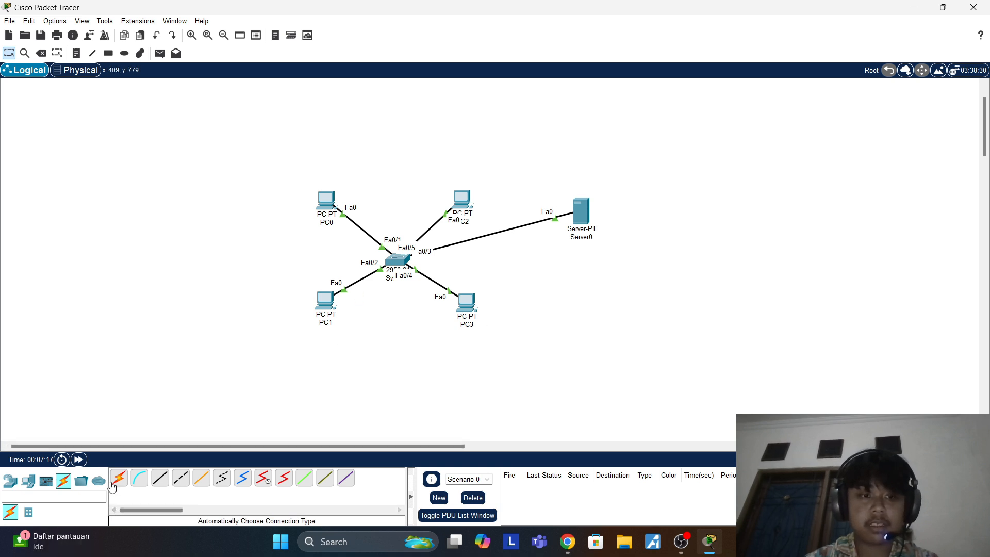
Step: Place a second server below Server0 and turn on its DNS service
{"action": "left_click", "coordinate": [29, 485]}
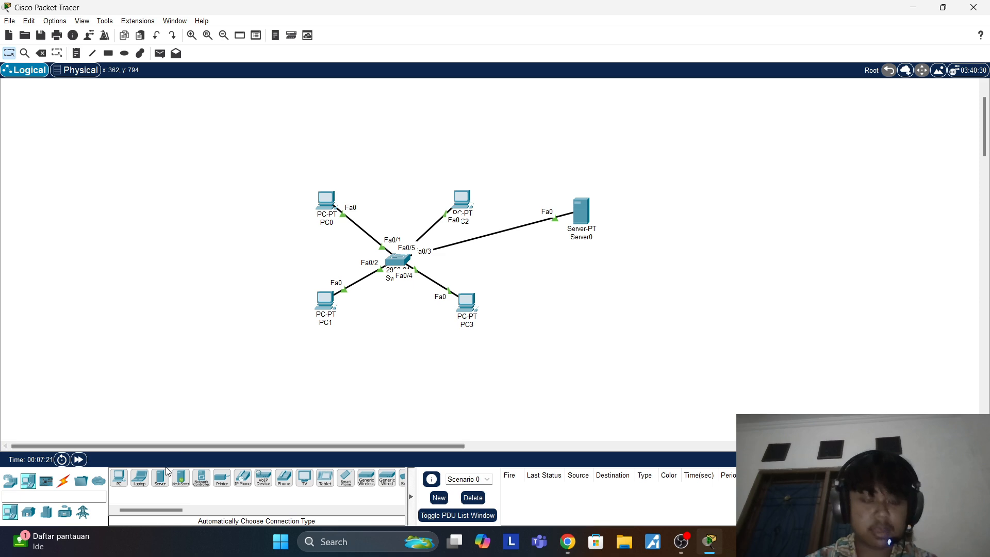
{"action": "left_click_drag", "start_coordinate": [168, 480], "coordinate": [565, 292]}
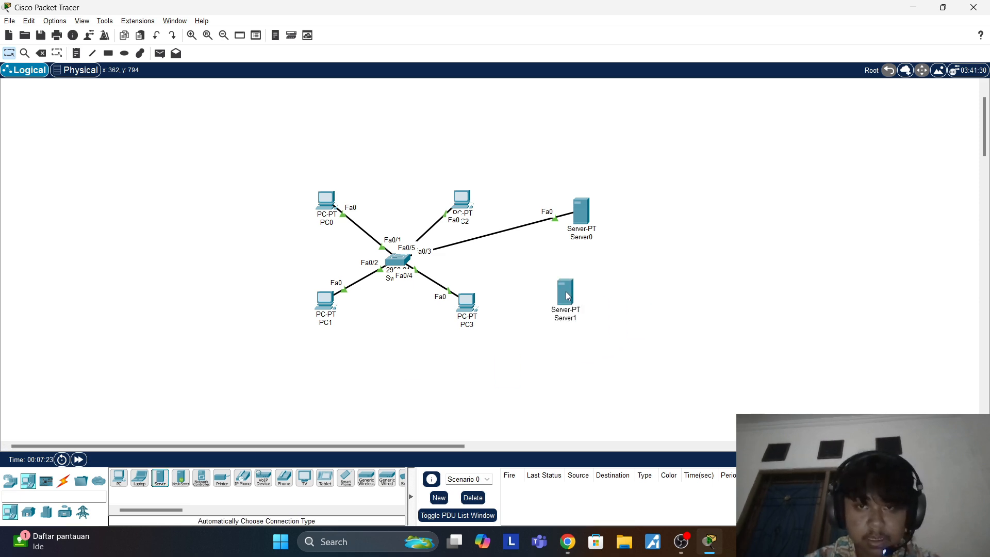
{"action": "left_click", "coordinate": [566, 292]}
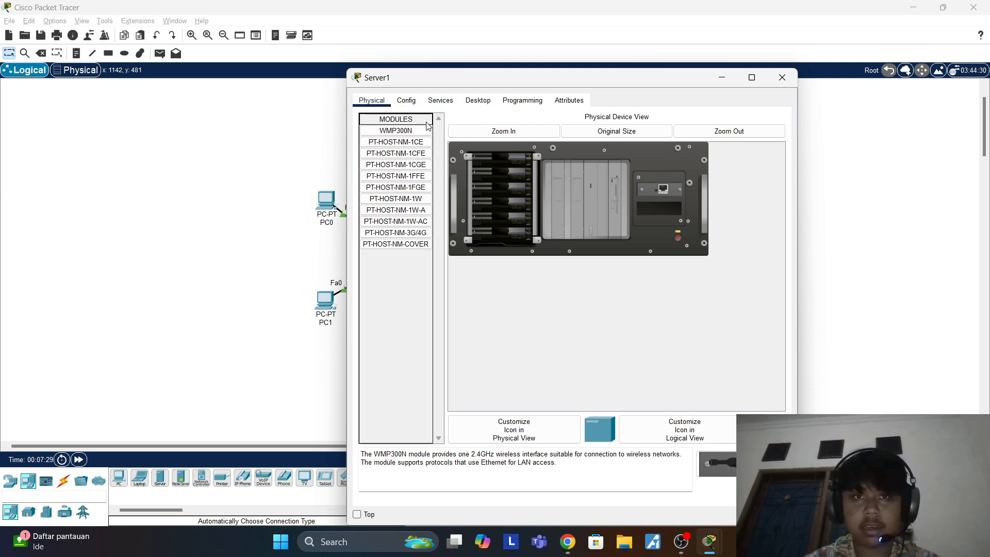
{"action": "left_click", "coordinate": [407, 101]}
{"action": "left_click", "coordinate": [438, 101]}
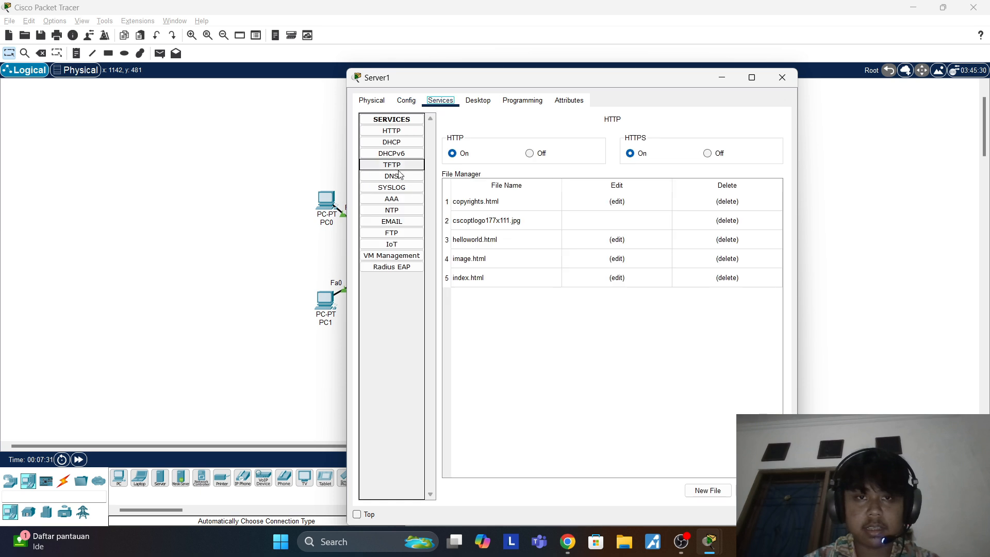
{"action": "left_click", "coordinate": [404, 178]}
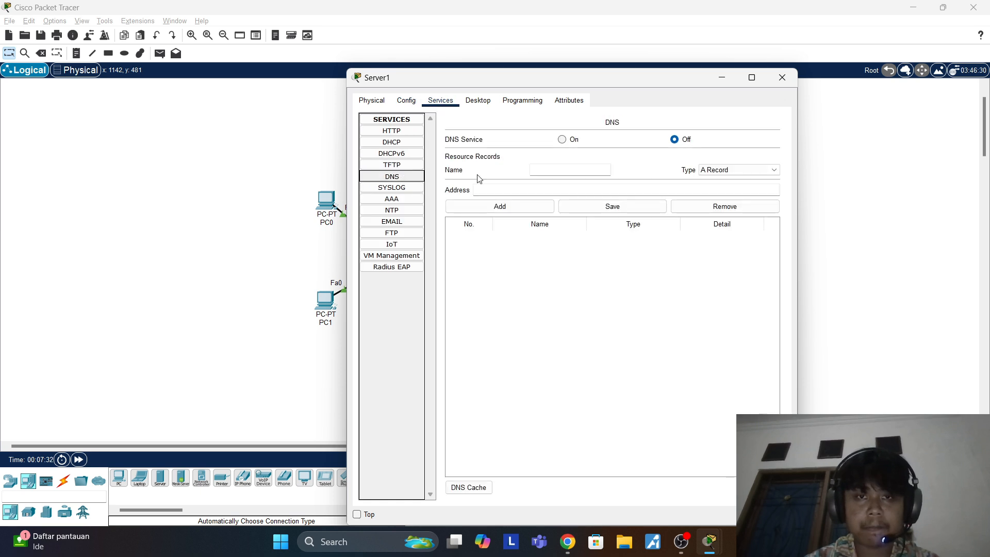
{"action": "left_click", "coordinate": [562, 140]}
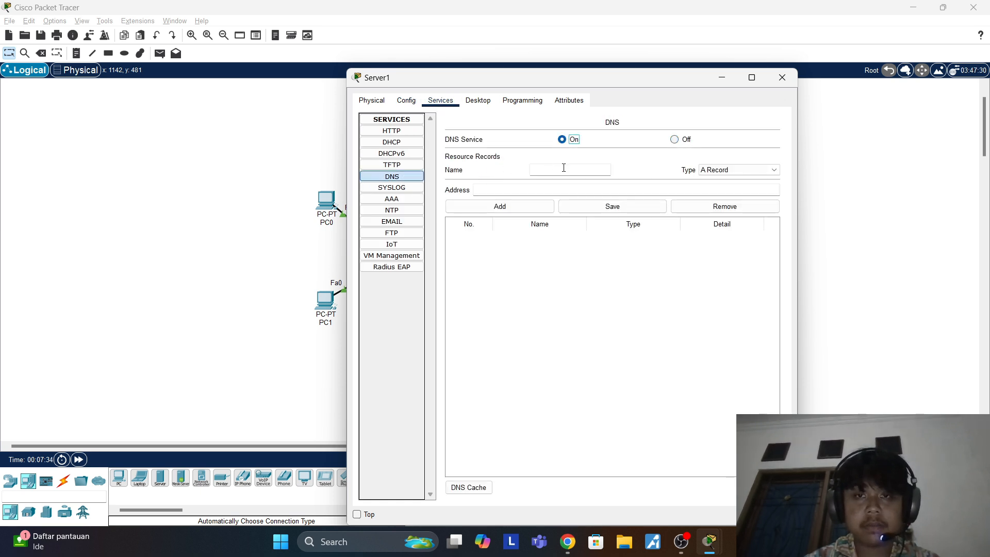
Step: Add a DNS A record on Server1 mapping a personal-name .com domain to 192.168.1.5, and close the server's window
{"action": "left_click", "coordinate": [564, 167]}
{"action": "type", "text": "ariel"}
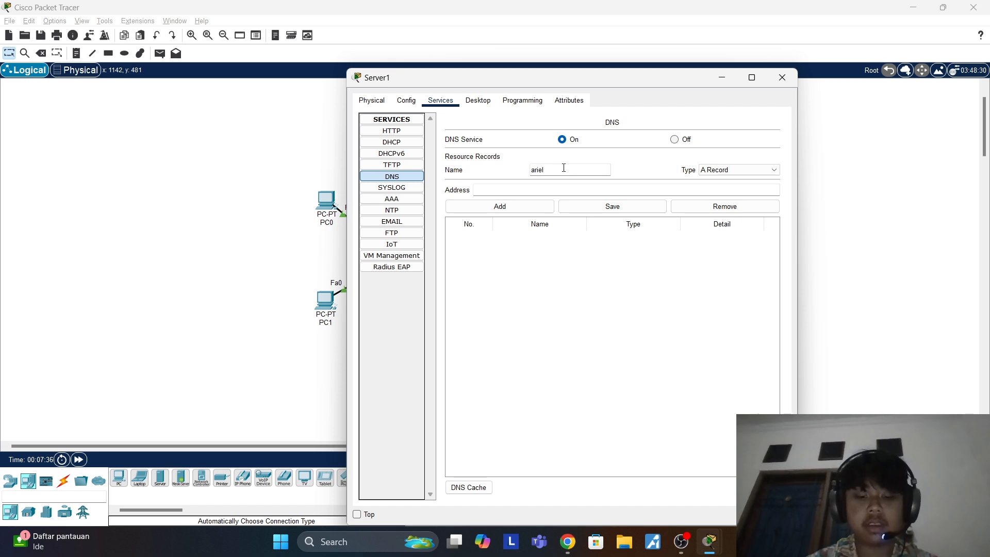
{"action": "type", "text": "ashari.com"}
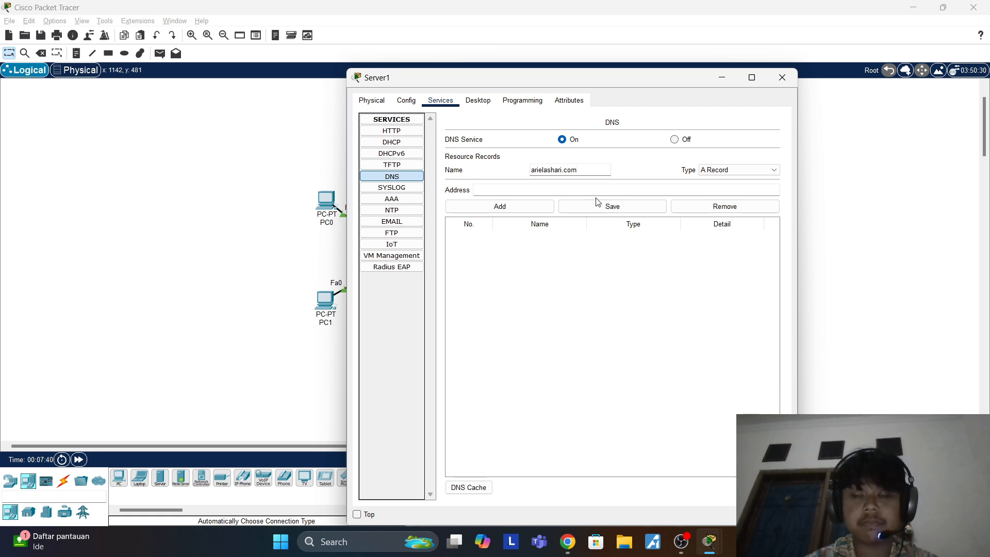
{"action": "left_click", "coordinate": [543, 195]}
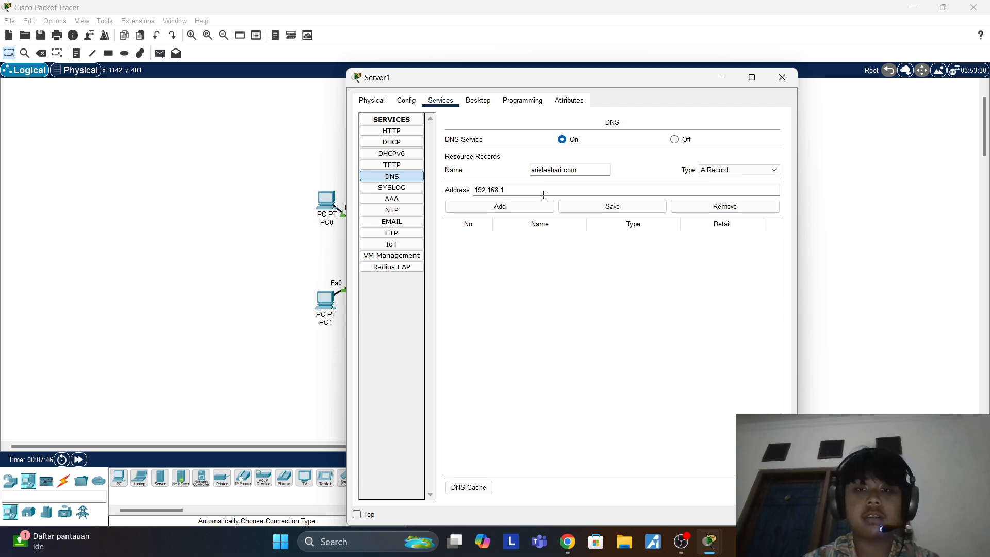
{"action": "left_click_drag", "start_coordinate": [523, 192], "coordinate": [473, 183]}
{"action": "left_click", "coordinate": [547, 192]}
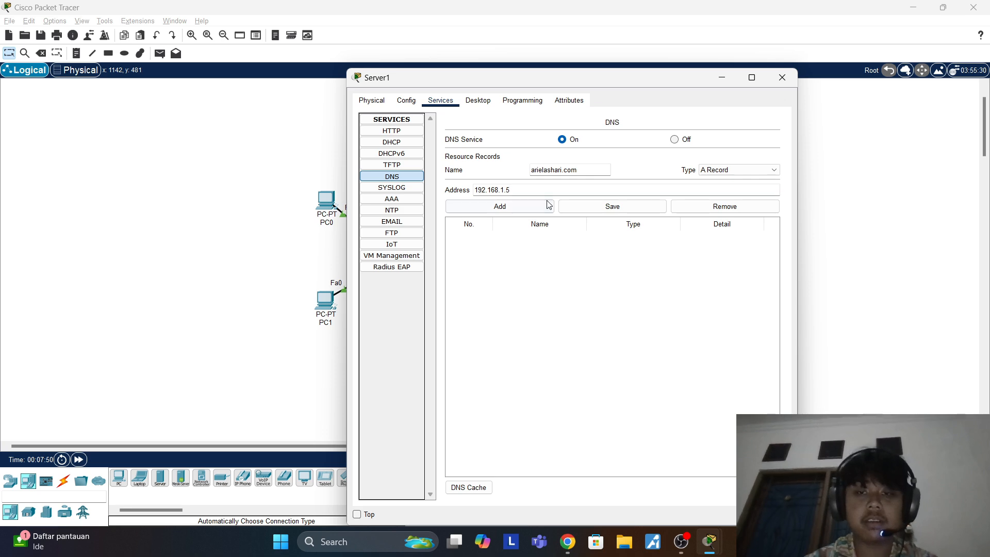
{"action": "left_click", "coordinate": [548, 204]}
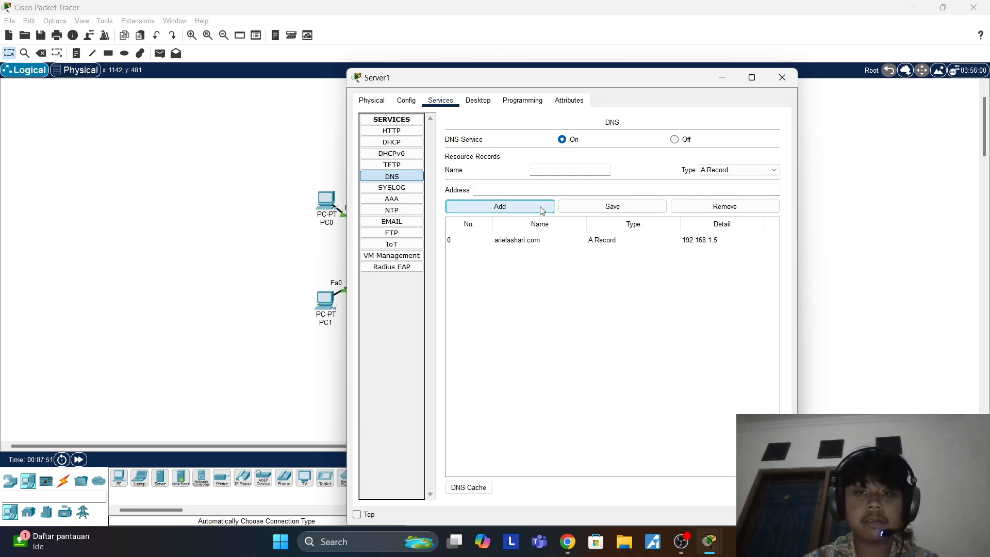
{"action": "left_click", "coordinate": [794, 78]}
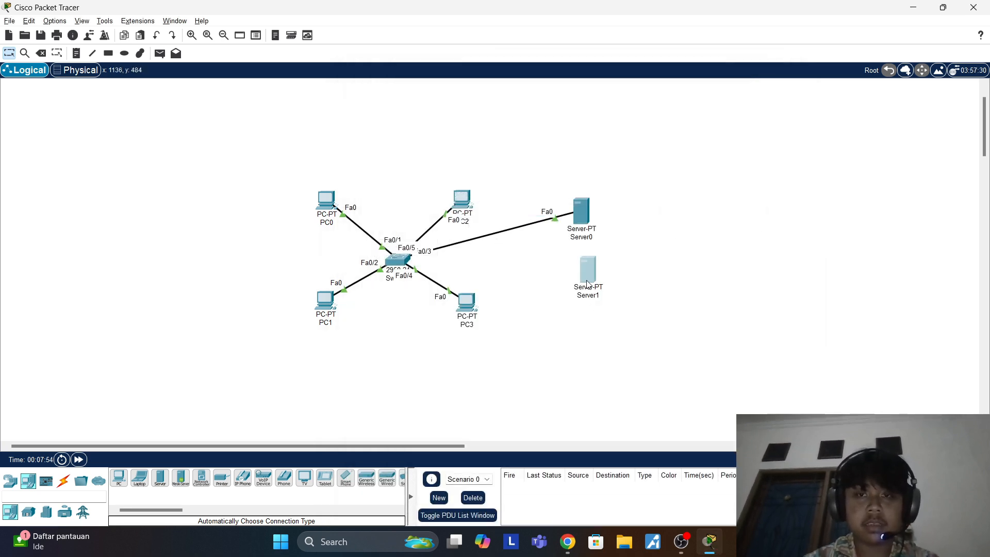
Step: Give Server1 the static IPv4 address 192.168.1.6, subnet mask 255.255.255.0 and DNS server 192.168.1.6, and close its window
{"action": "left_click", "coordinate": [587, 284]}
{"action": "left_click", "coordinate": [479, 100]}
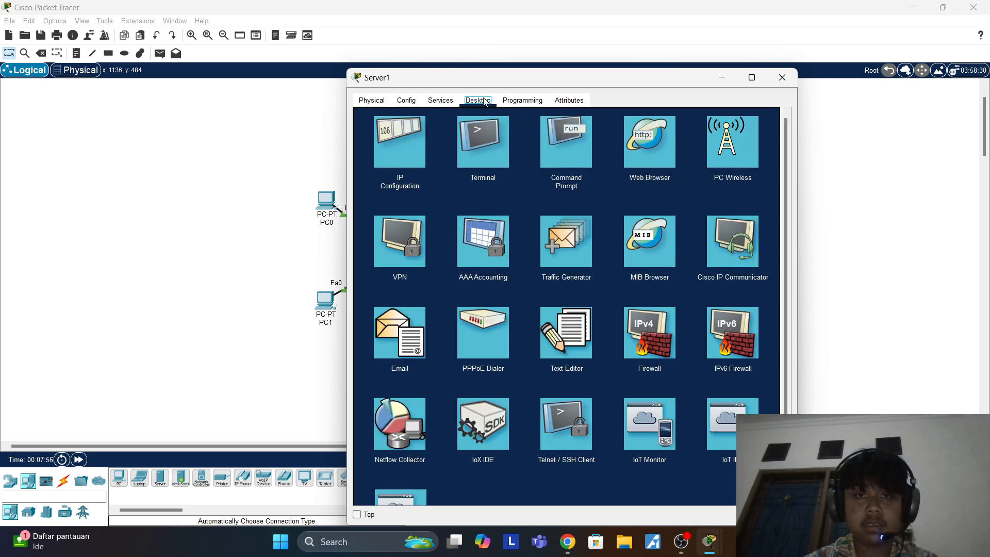
{"action": "left_click", "coordinate": [381, 160]}
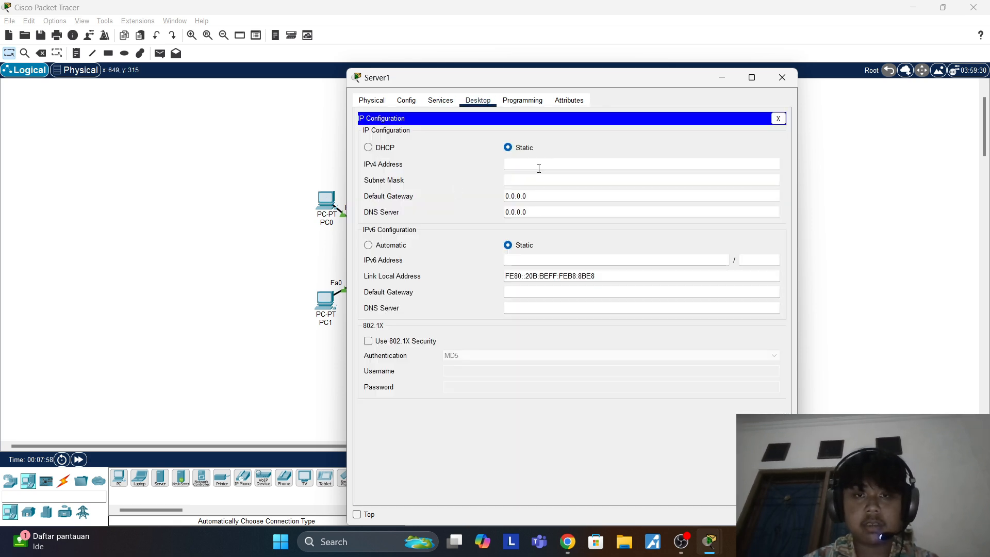
{"action": "left_click", "coordinate": [539, 169]}
{"action": "type", "text": "192.168.1.6"}
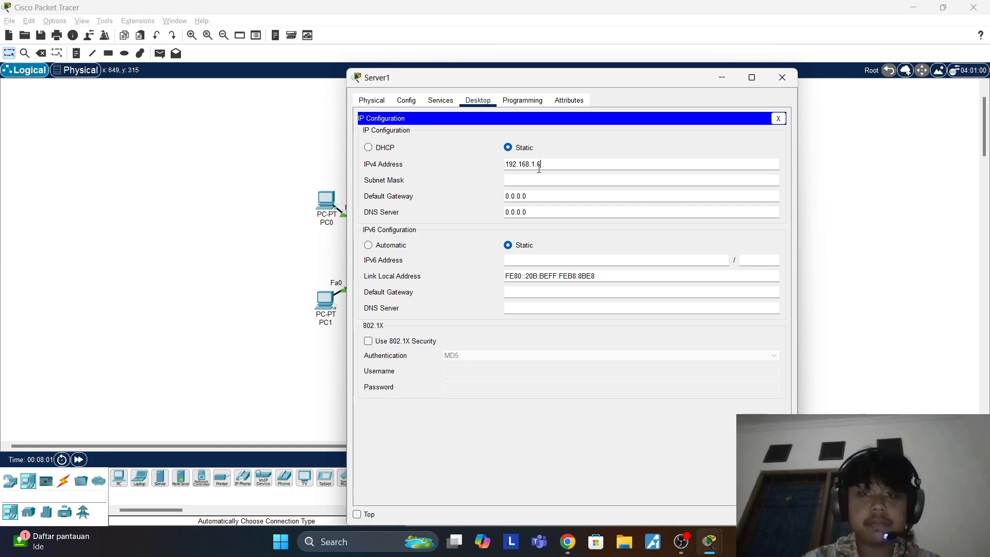
{"action": "key", "text": "Tab"}
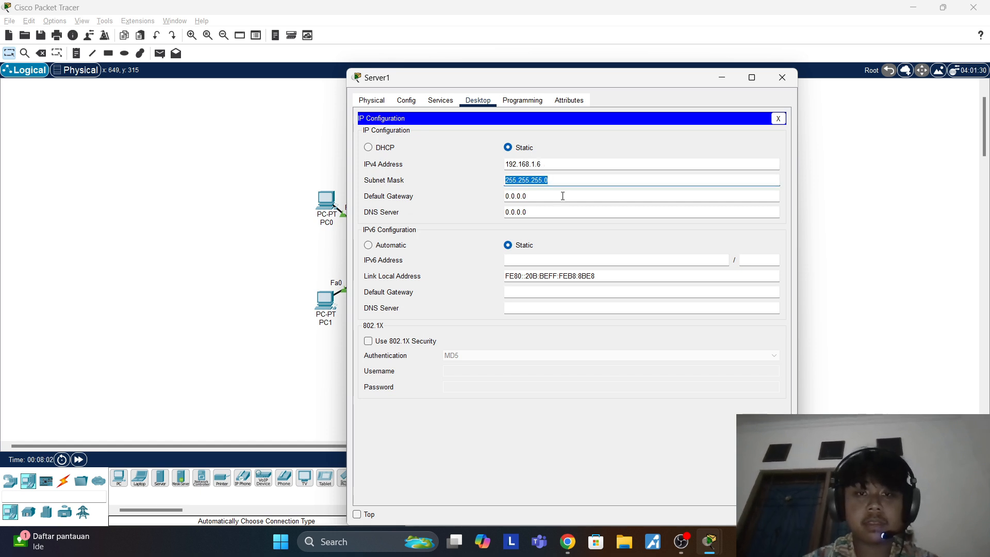
{"action": "key", "text": "Tab"}
{"action": "key", "text": "Tab"}
{"action": "type", "text": "192.168"}
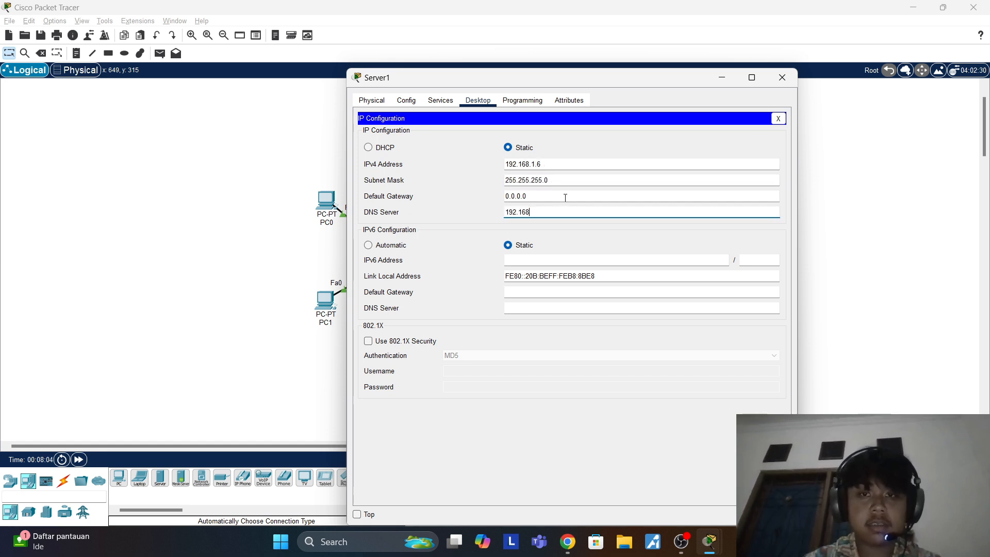
{"action": "type", "text": ".1.6"}
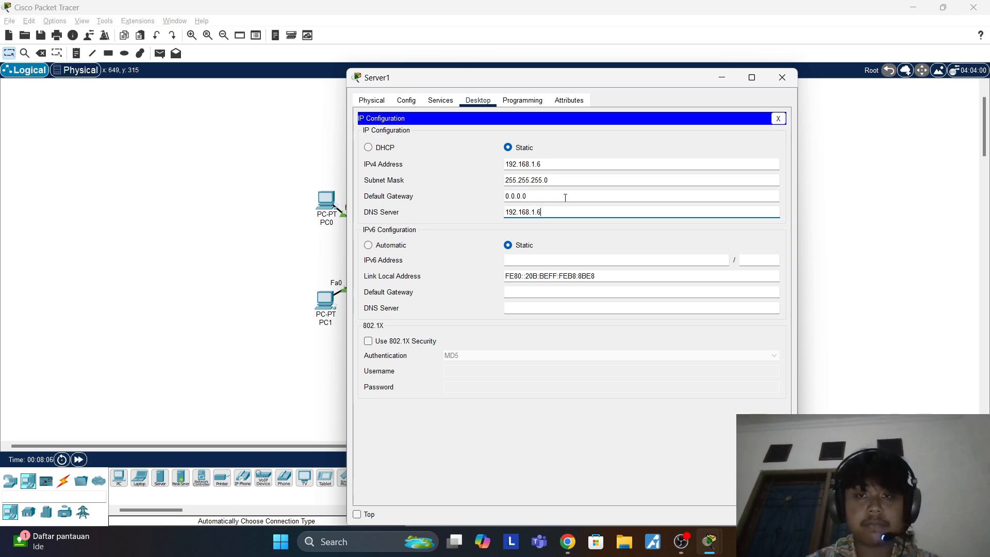
{"action": "left_click", "coordinate": [783, 78]}
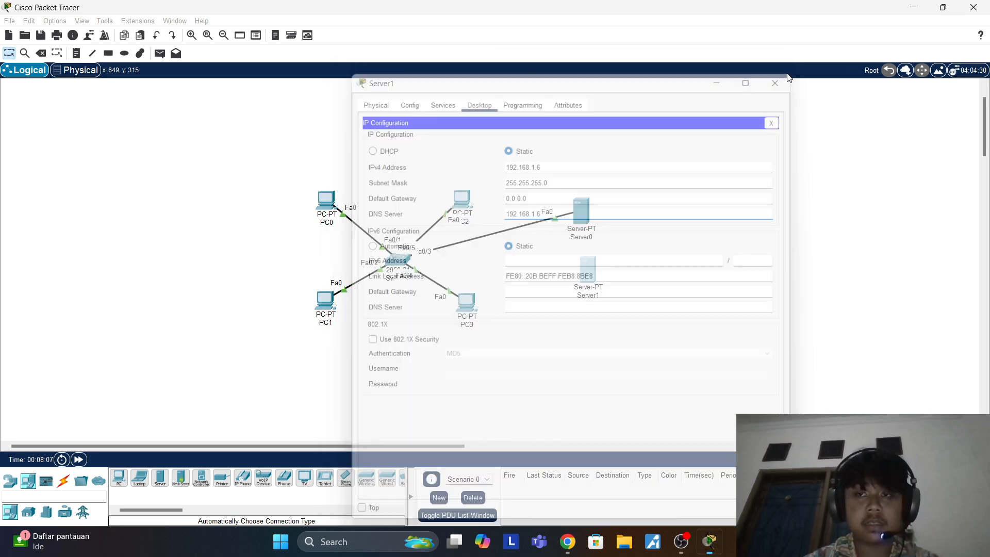
Step: Set Server0's DNS server to 192.168.1.6 in its IP configuration and close its window
{"action": "left_click", "coordinate": [585, 206]}
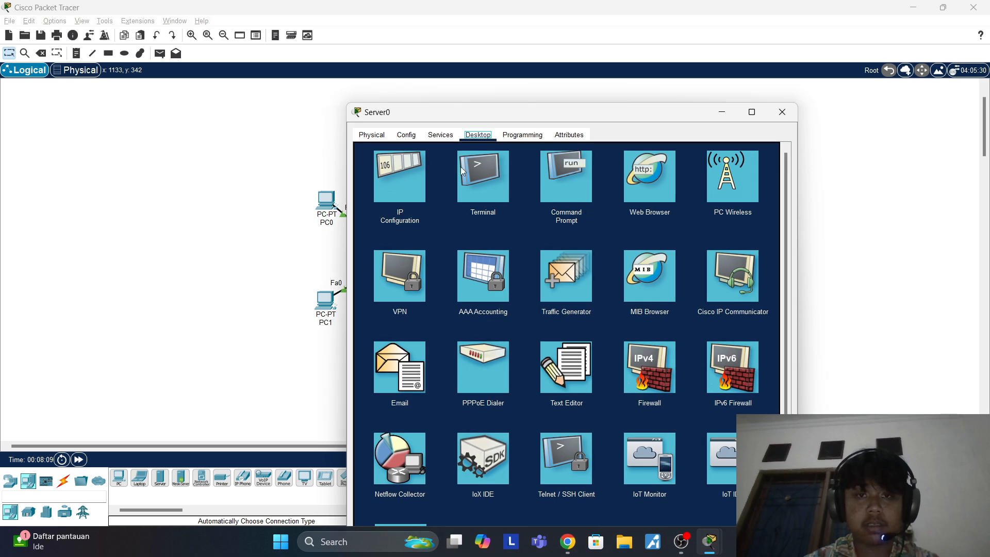
{"action": "left_click", "coordinate": [387, 177]}
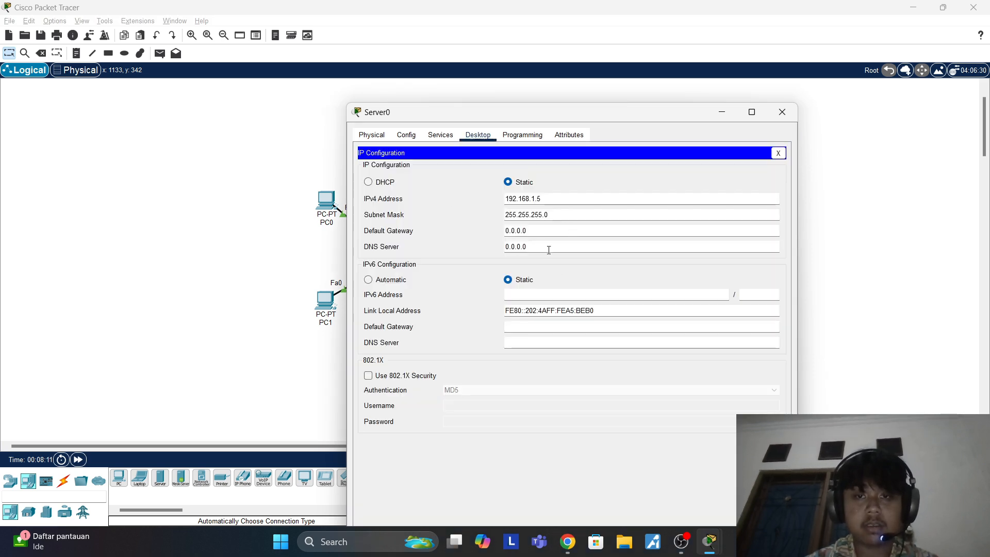
{"action": "double_click", "coordinate": [549, 250]}
{"action": "type", "text": "192.168."}
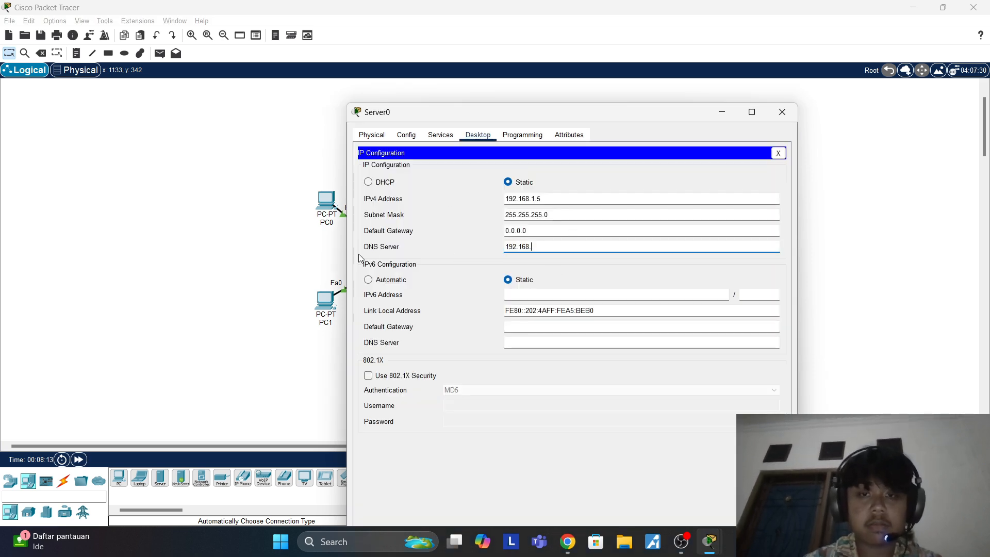
{"action": "type", "text": "1.6"}
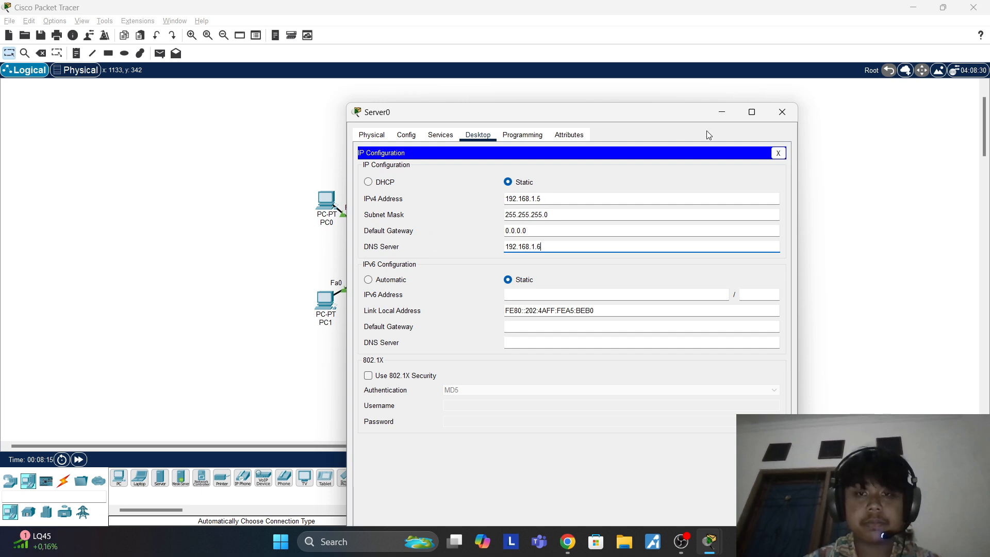
{"action": "left_click", "coordinate": [782, 113]}
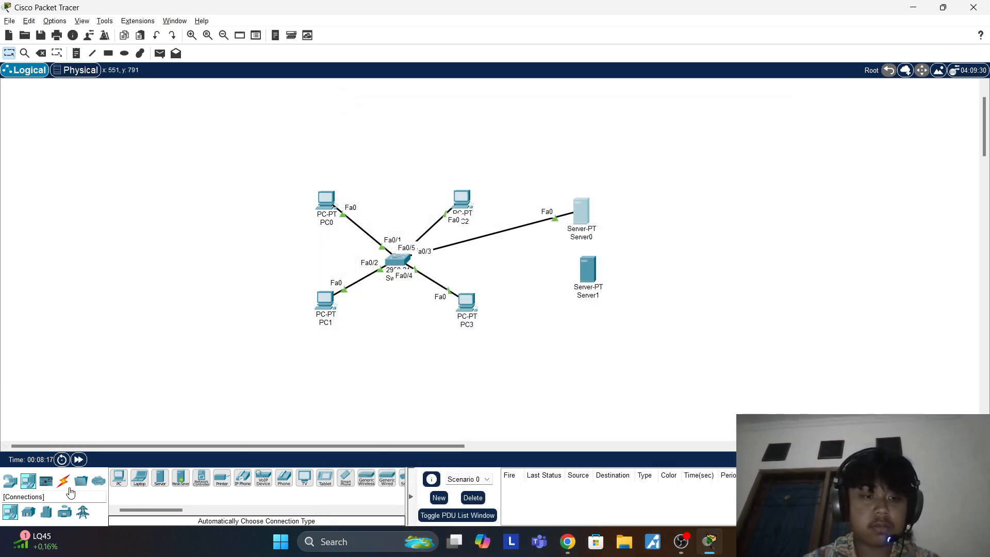
Step: Connect the switch to Server1 with an automatically chosen cable
{"action": "left_click", "coordinate": [64, 480]}
{"action": "left_click", "coordinate": [117, 481]}
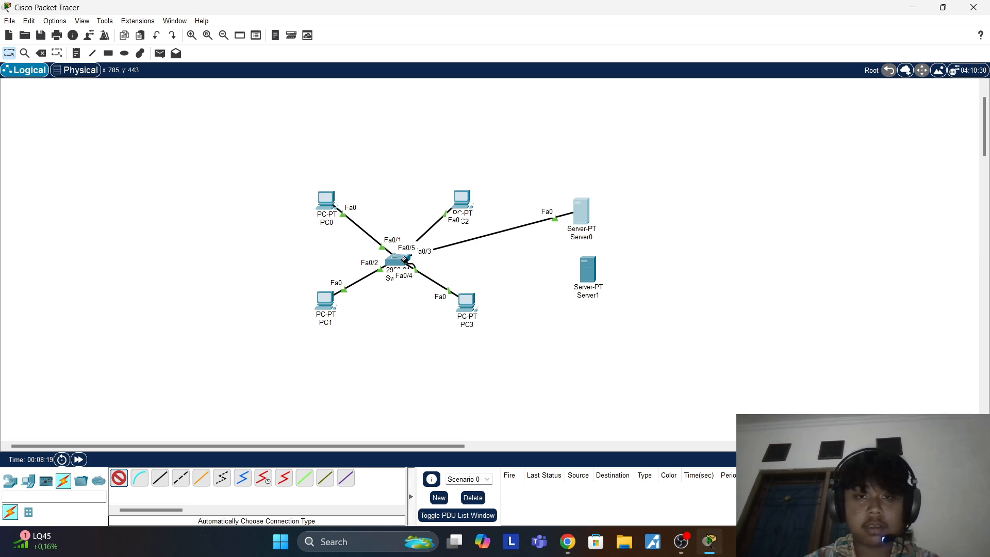
{"action": "left_click", "coordinate": [403, 260]}
{"action": "left_click", "coordinate": [587, 271]}
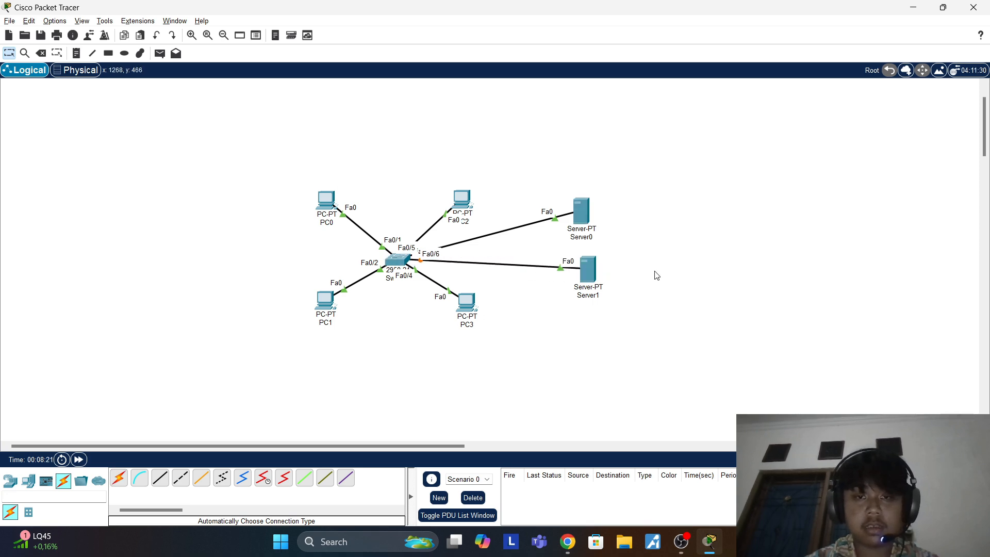
Step: Set PC0's DNS server to 192.168.1.6 in its IP configuration and close its window
{"action": "left_click", "coordinate": [331, 203]}
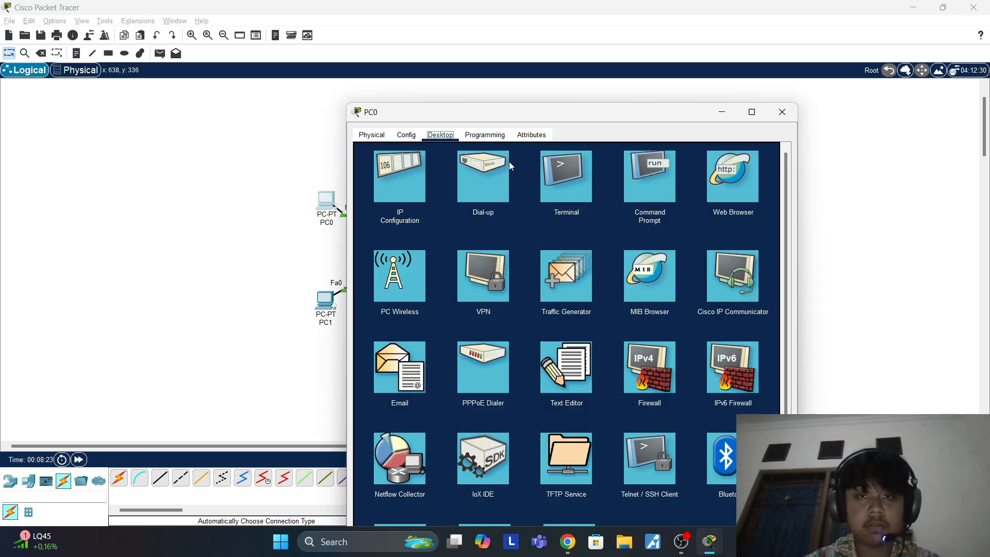
{"action": "left_click", "coordinate": [401, 175]}
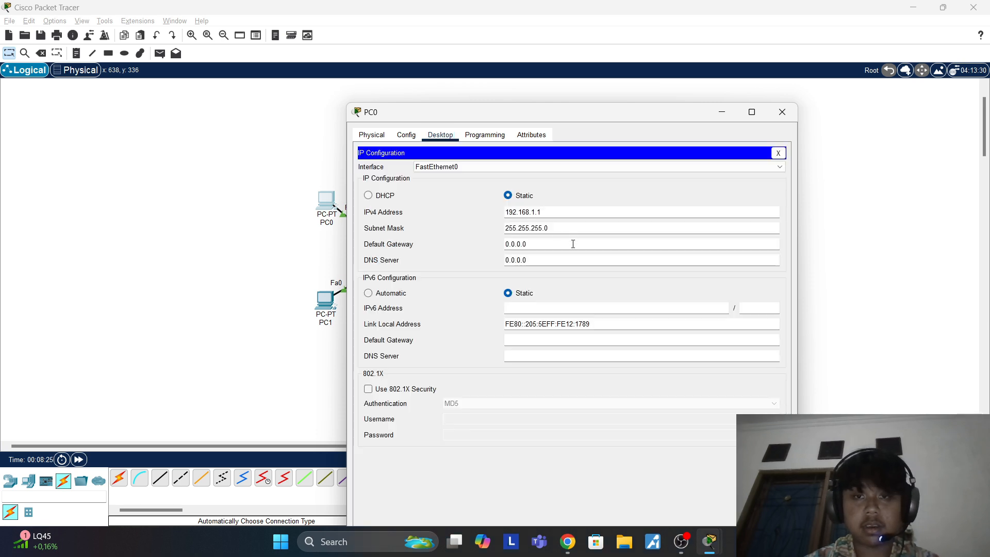
{"action": "triple_click", "coordinate": [550, 259]}
{"action": "type", "text": "192.168.1.6"}
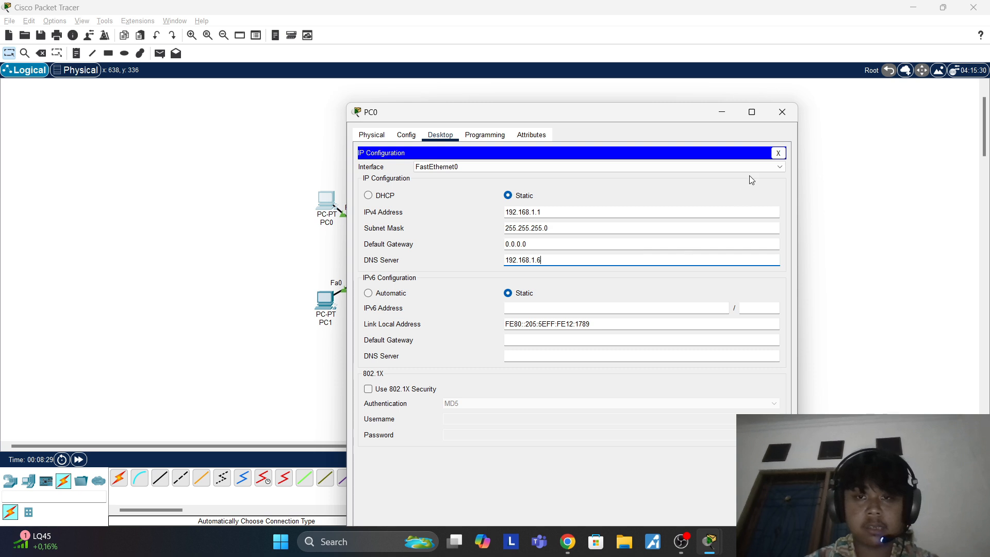
{"action": "left_click", "coordinate": [792, 112]}
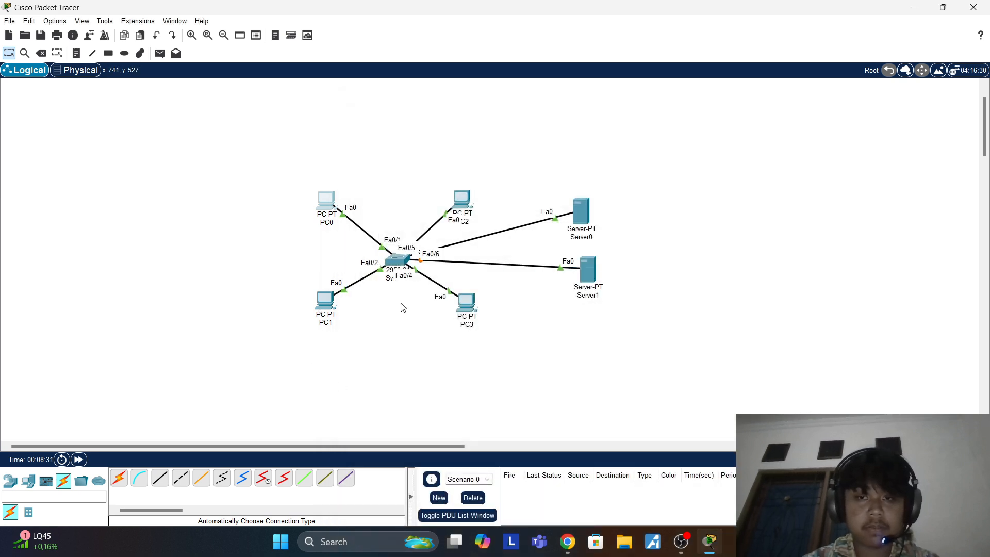
Step: Set PC1's DNS server to 192.168.1.6 in its IP configuration and close its window
{"action": "left_click", "coordinate": [322, 301]}
{"action": "left_click", "coordinate": [389, 159]}
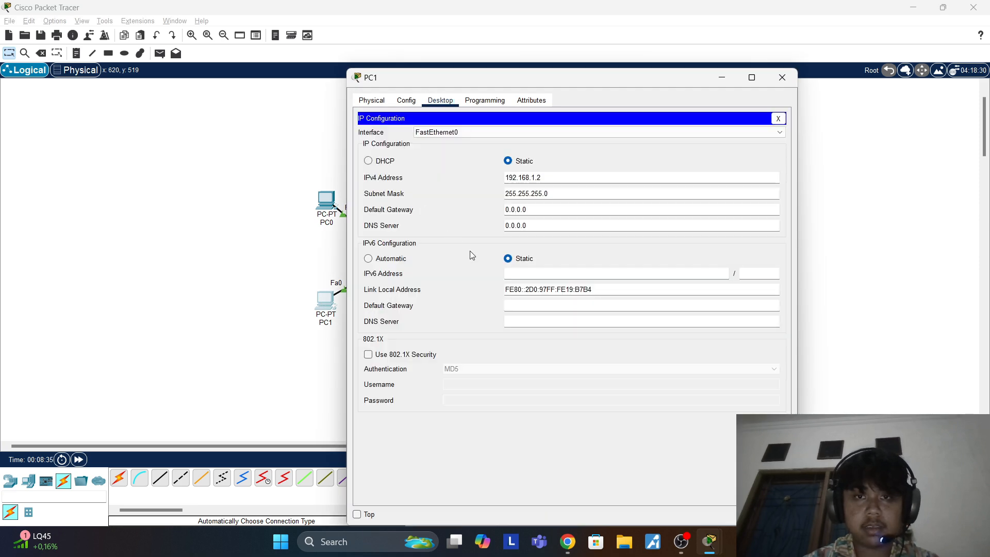
{"action": "left_click_drag", "start_coordinate": [527, 226], "coordinate": [421, 214]}
{"action": "type", "text": "192."}
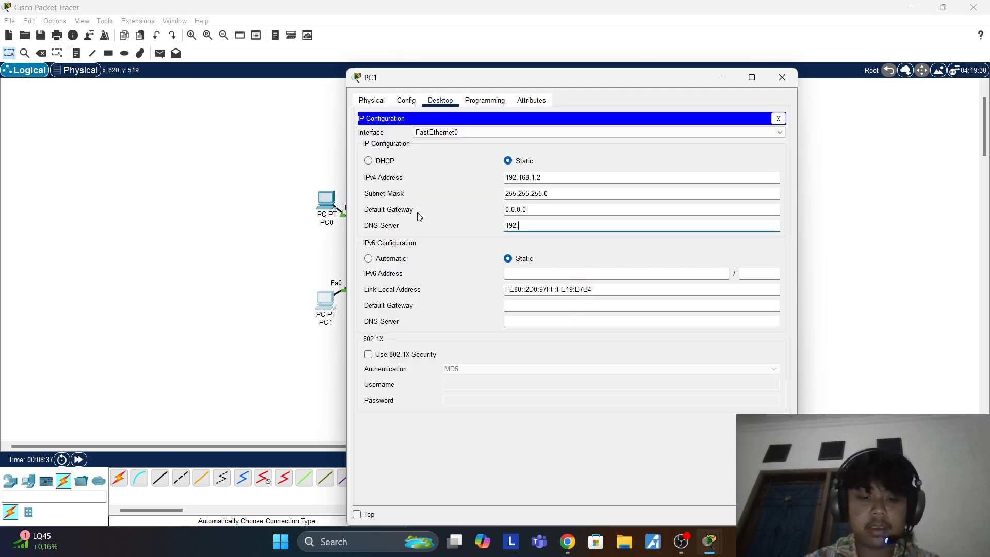
{"action": "type", "text": "168.1.6"}
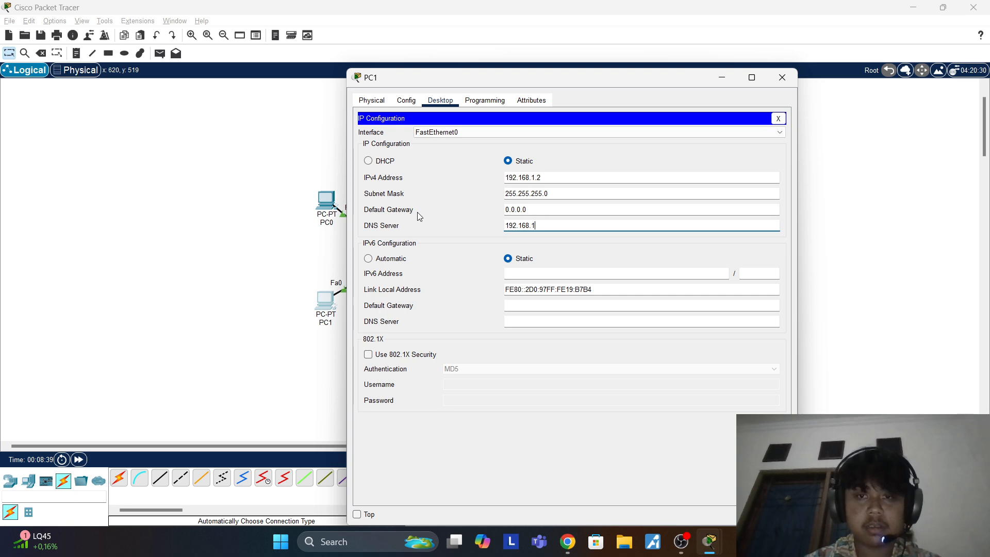
{"action": "left_click", "coordinate": [782, 77]}
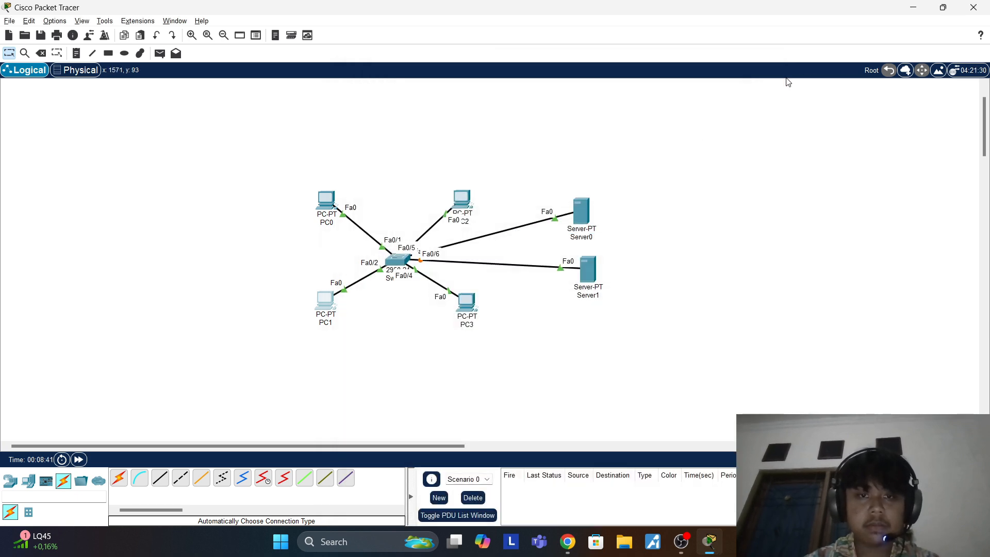
Step: Set PC2's DNS server to 192.168.1.6 in its IP configuration and close its window
{"action": "left_click", "coordinate": [463, 209]}
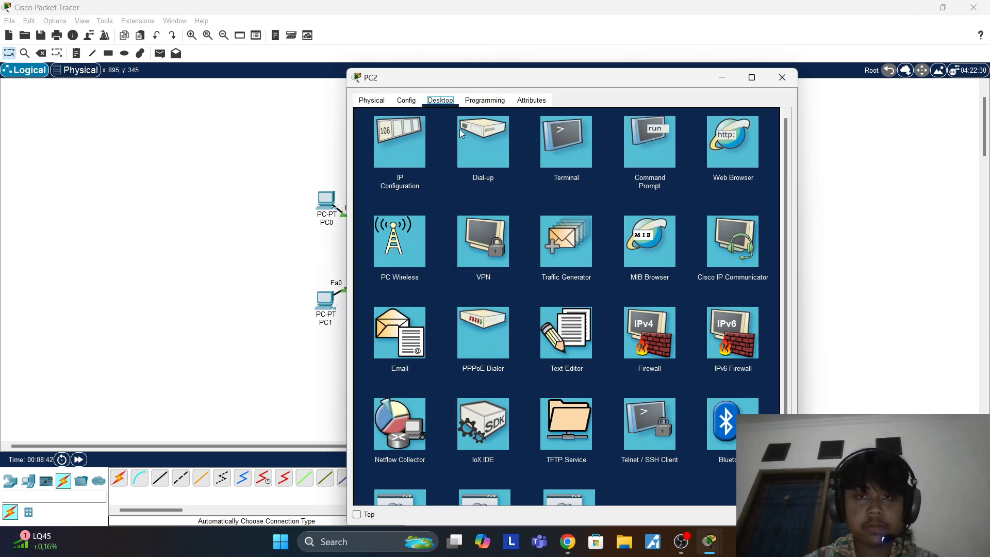
{"action": "left_click", "coordinate": [401, 155]}
{"action": "left_click_drag", "start_coordinate": [534, 227], "coordinate": [334, 207]}
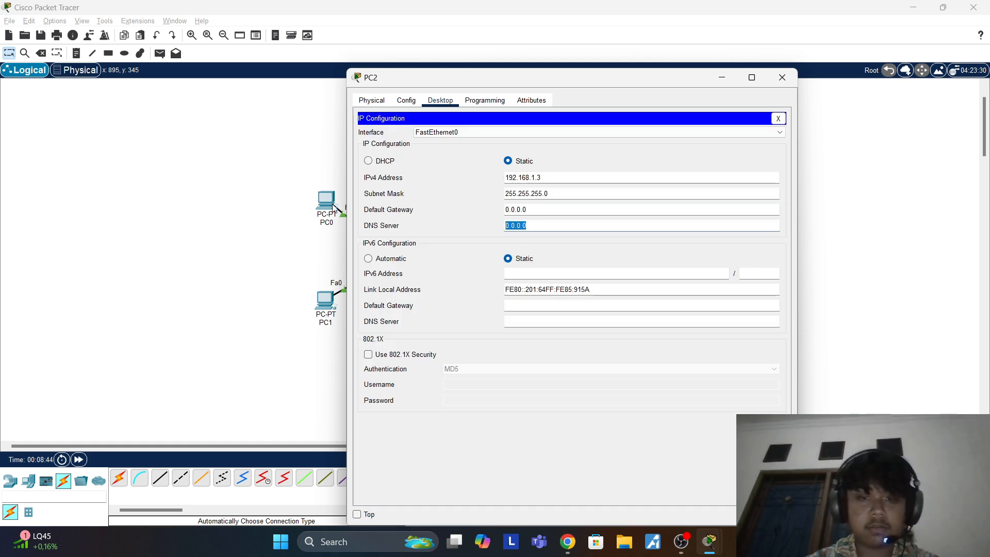
{"action": "type", "text": "192.168.1."}
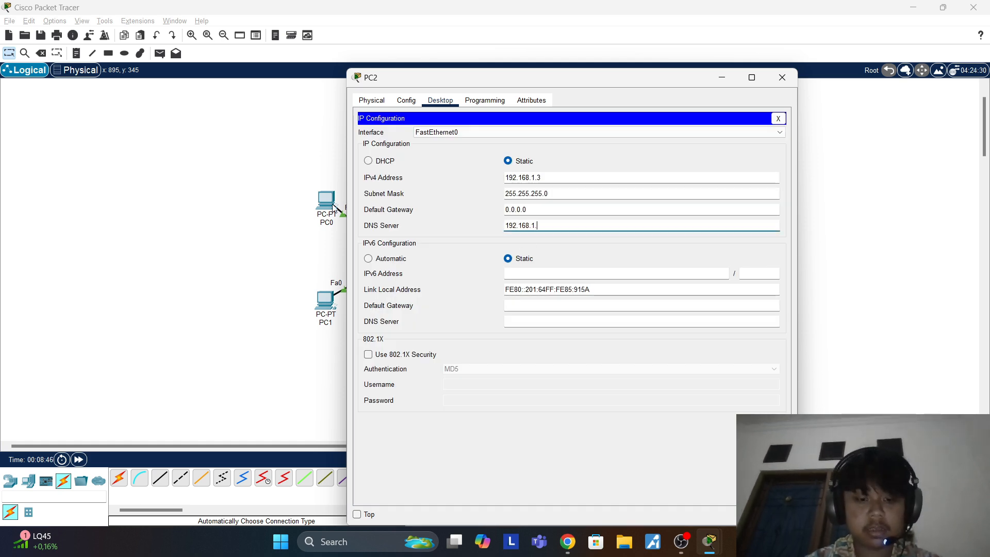
{"action": "type", "text": "6"}
{"action": "left_click", "coordinate": [780, 78]}
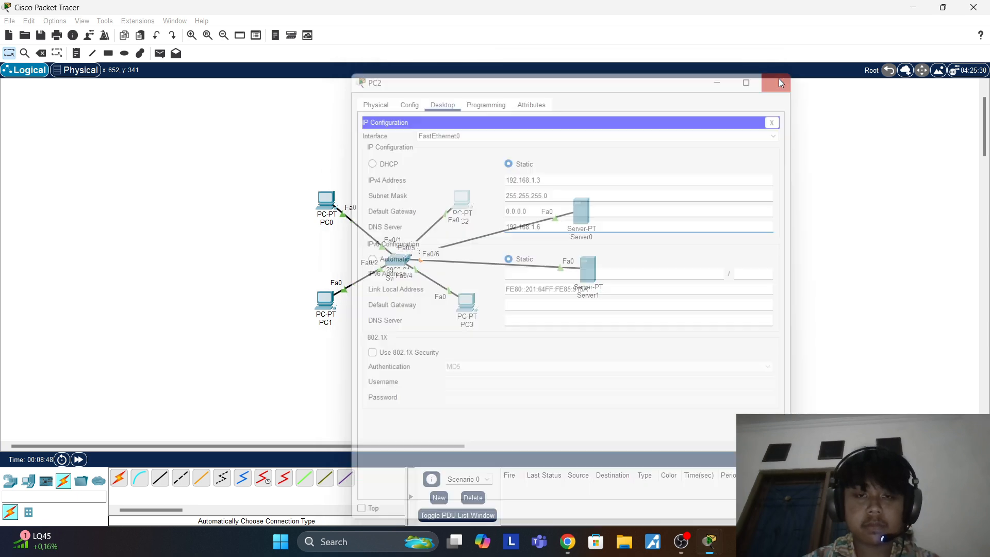
Step: Set PC3's DNS server to 192.168.1.6 in its IP configuration and close its window
{"action": "left_click", "coordinate": [466, 304]}
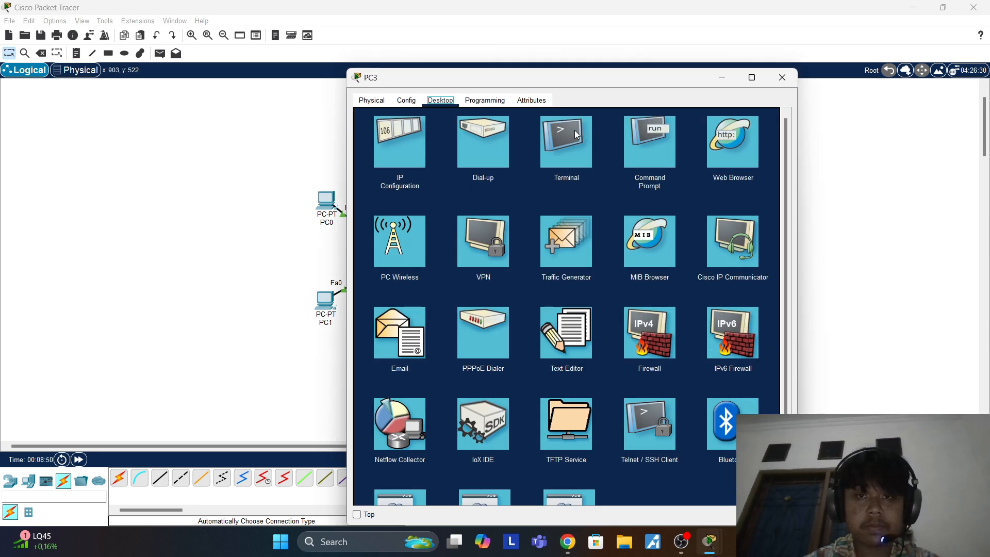
{"action": "left_click", "coordinate": [419, 140]}
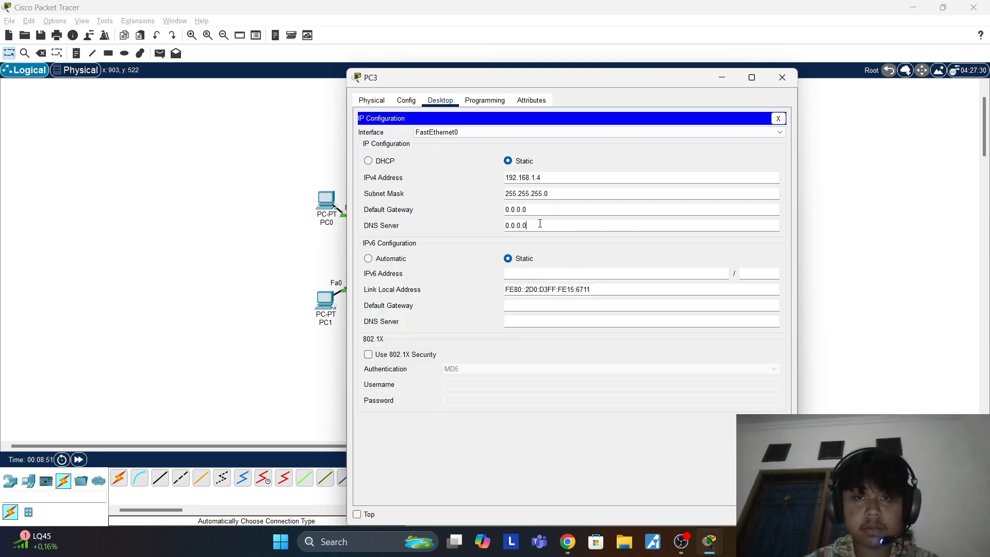
{"action": "key", "text": "ctrl+a"}
{"action": "key", "text": "BackSpace"}
{"action": "type", "text": "192"}
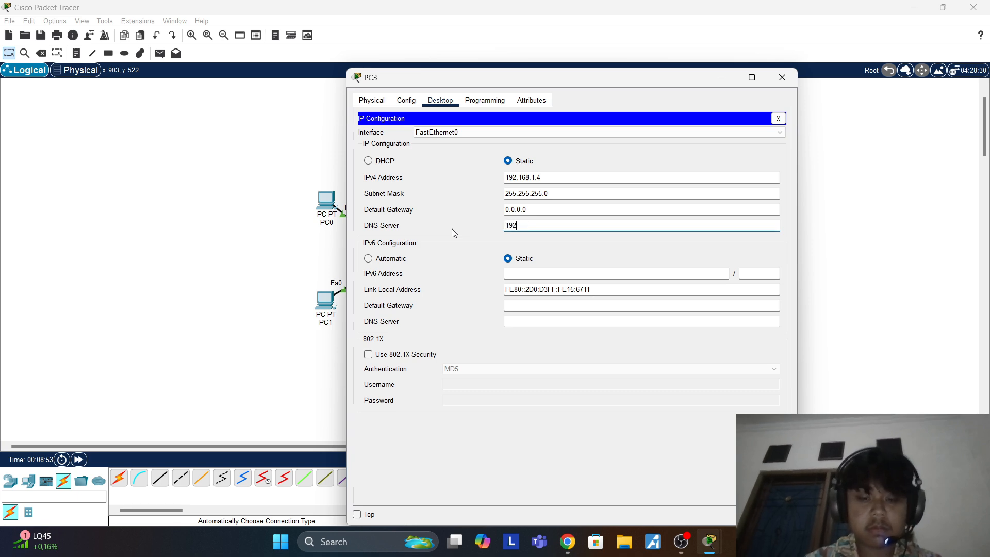
{"action": "type", "text": ".168.1.6"}
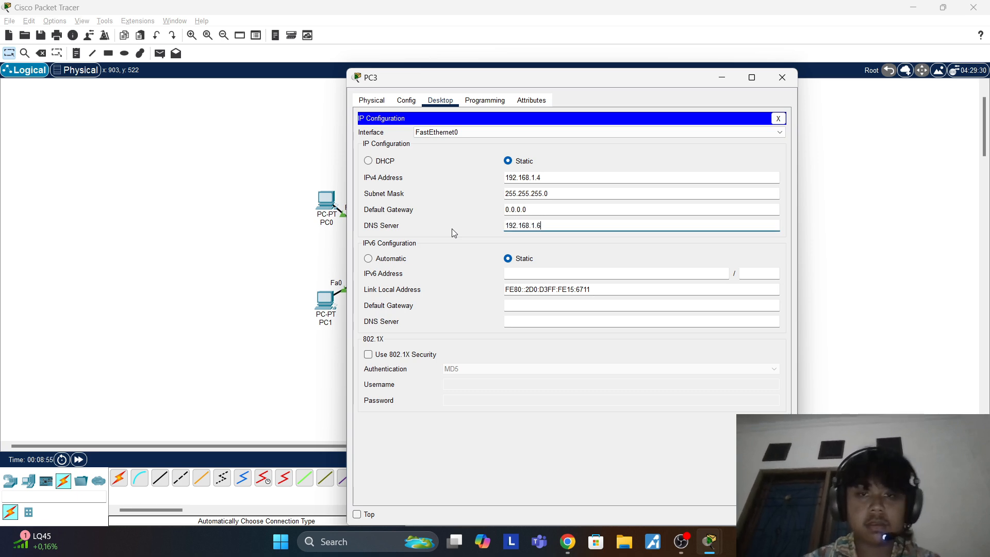
{"action": "left_click", "coordinate": [782, 77]}
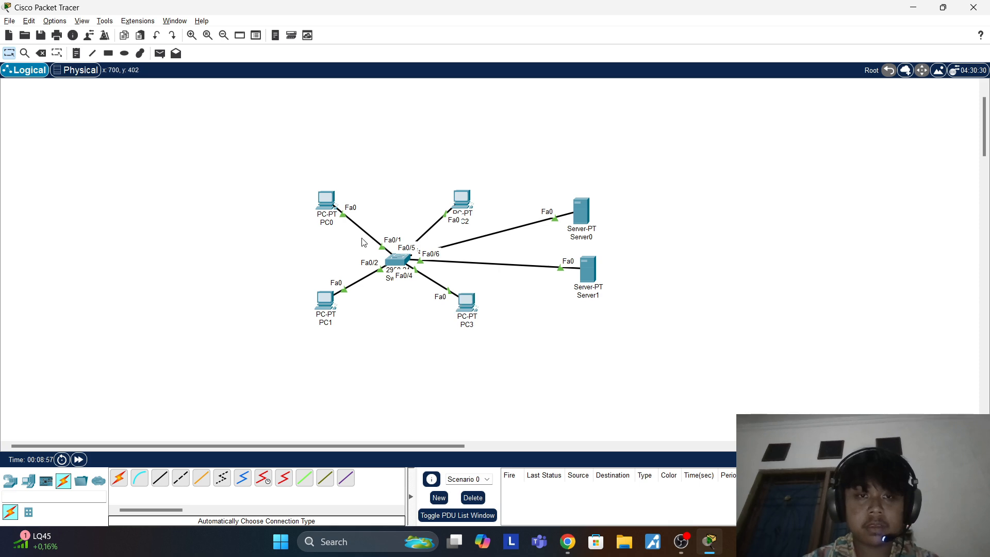
Step: Load the personal-name .com domain in PC0's web browser and copy its full address
{"action": "left_click", "coordinate": [327, 201]}
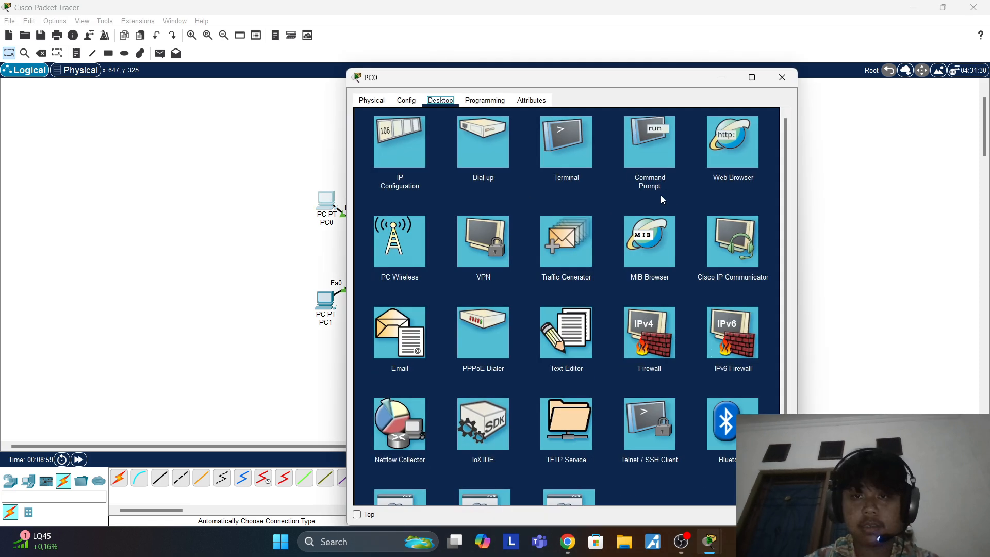
{"action": "left_click", "coordinate": [734, 159]}
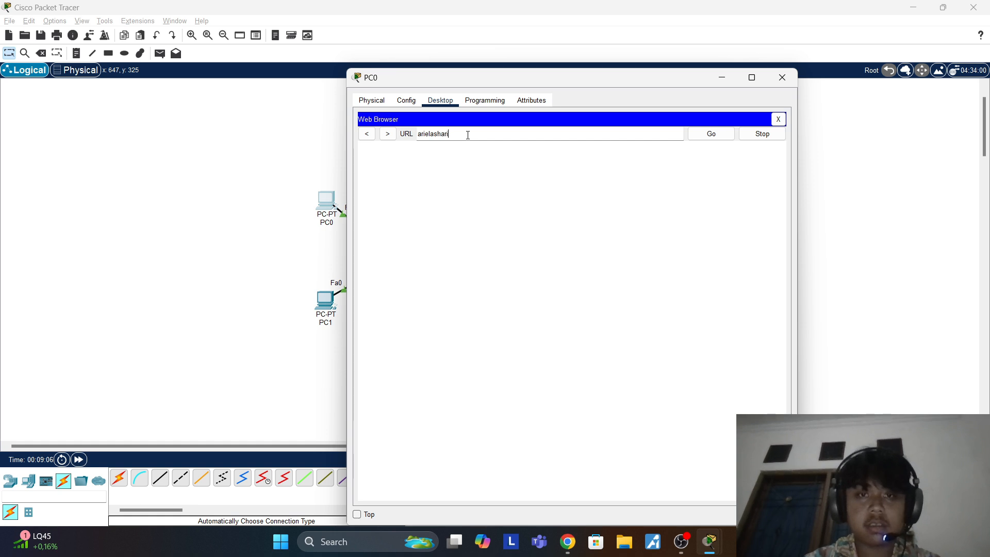
{"action": "type", "text": "arielashari.com"}
{"action": "key", "text": "Return"}
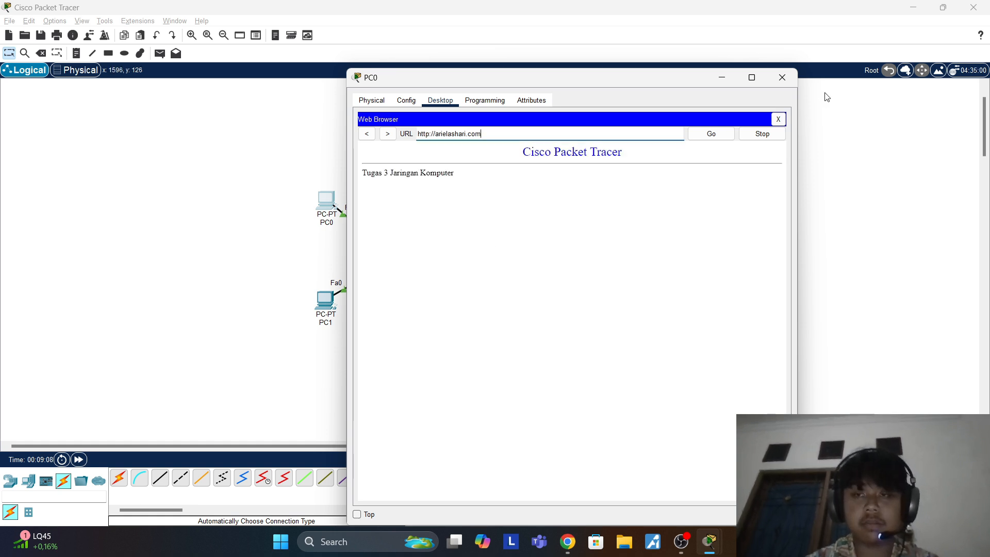
{"action": "key", "text": "ctrl+a"}
{"action": "key", "text": "ctrl+c"}
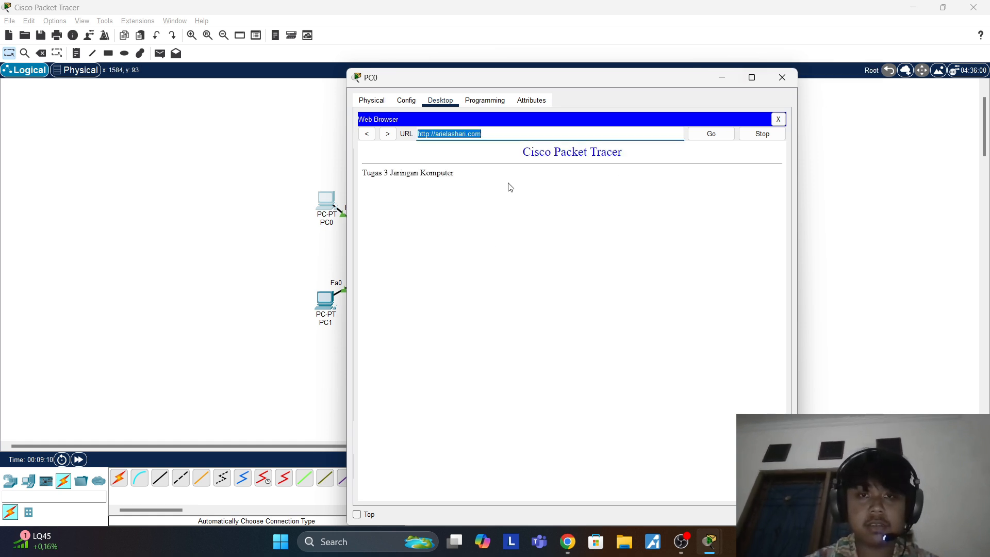
Step: Load the copied domain address in PC1's web browser to test access to the HTTP page, and close PC1's window
{"action": "left_click", "coordinate": [769, 76]}
{"action": "left_click", "coordinate": [326, 301]}
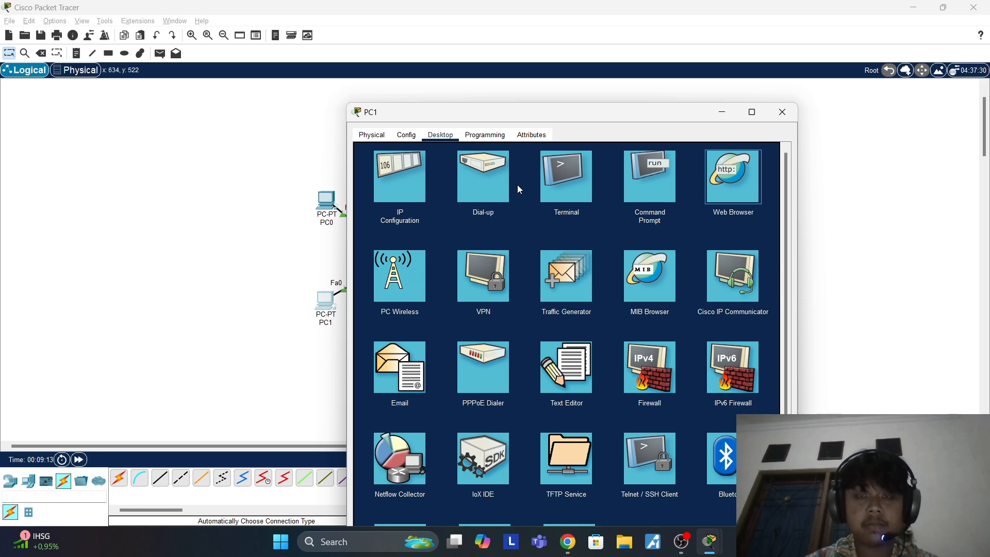
{"action": "left_click", "coordinate": [732, 204]}
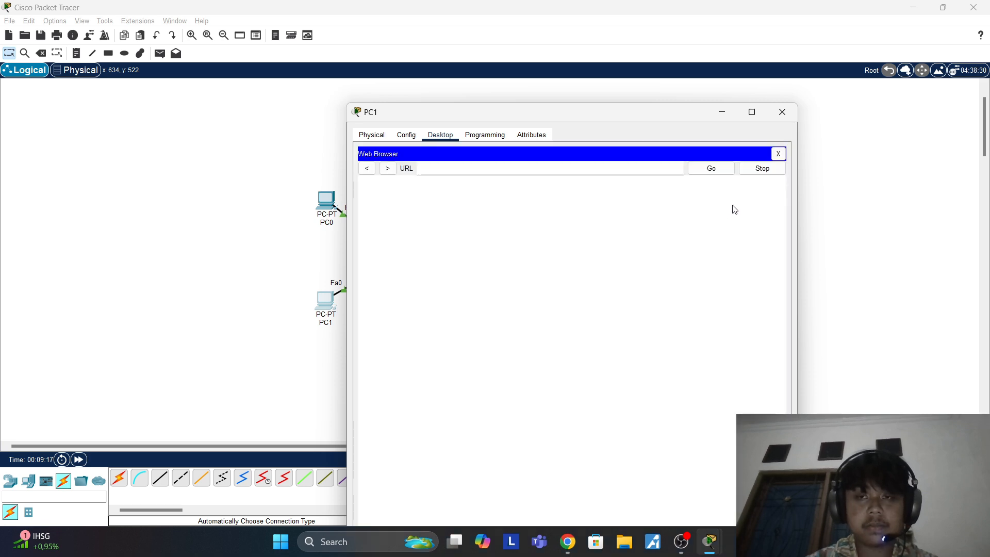
{"action": "key", "text": "ctrl+v"}
{"action": "key", "text": "Return"}
{"action": "left_click", "coordinate": [516, 168]}
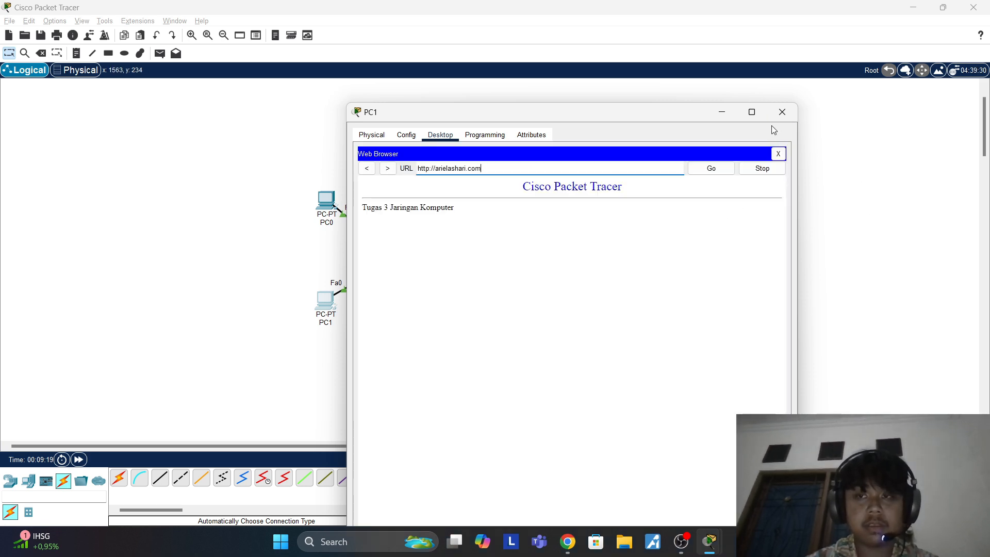
{"action": "left_click", "coordinate": [779, 115]}
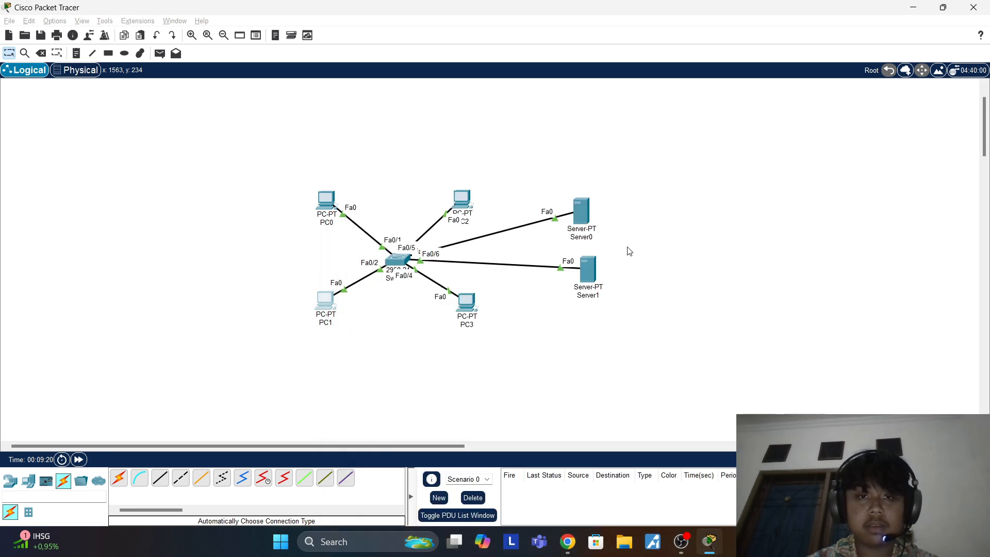
Step: Load the copied domain address in PC2's web browser to test access to the HTTP page, and close PC2's window
{"action": "left_click", "coordinate": [460, 205]}
{"action": "left_click", "coordinate": [748, 159]}
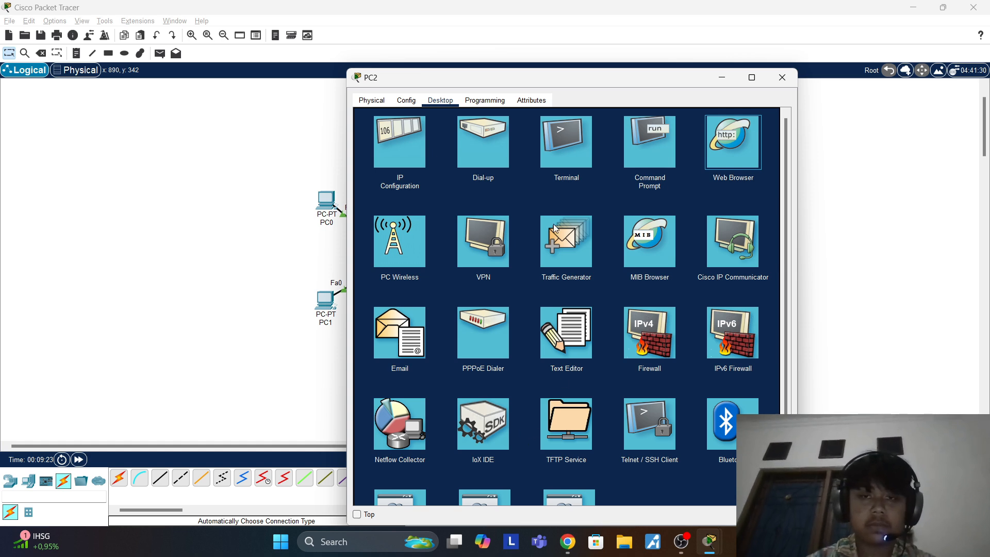
{"action": "key", "text": "ctrl+v"}
{"action": "key", "text": "Return"}
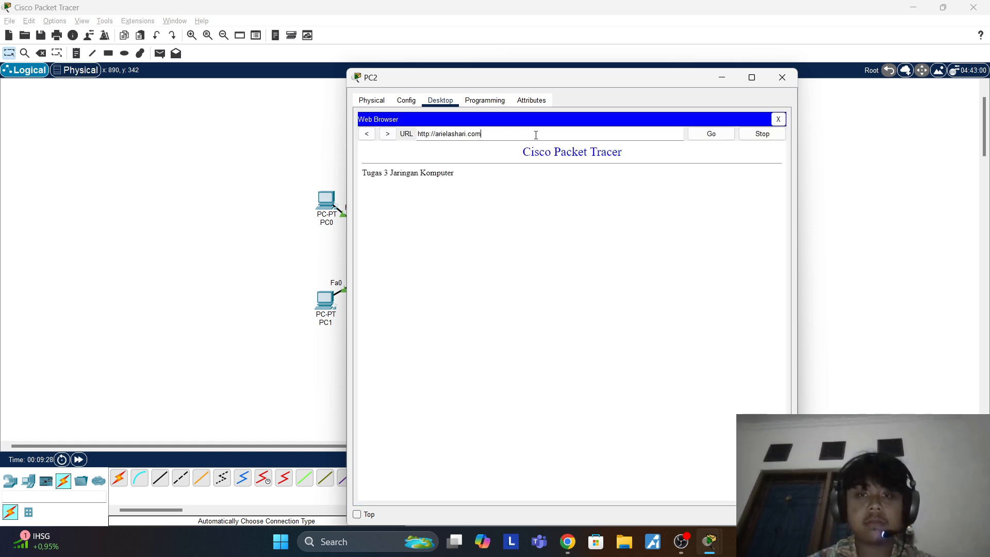
{"action": "left_click", "coordinate": [783, 78]}
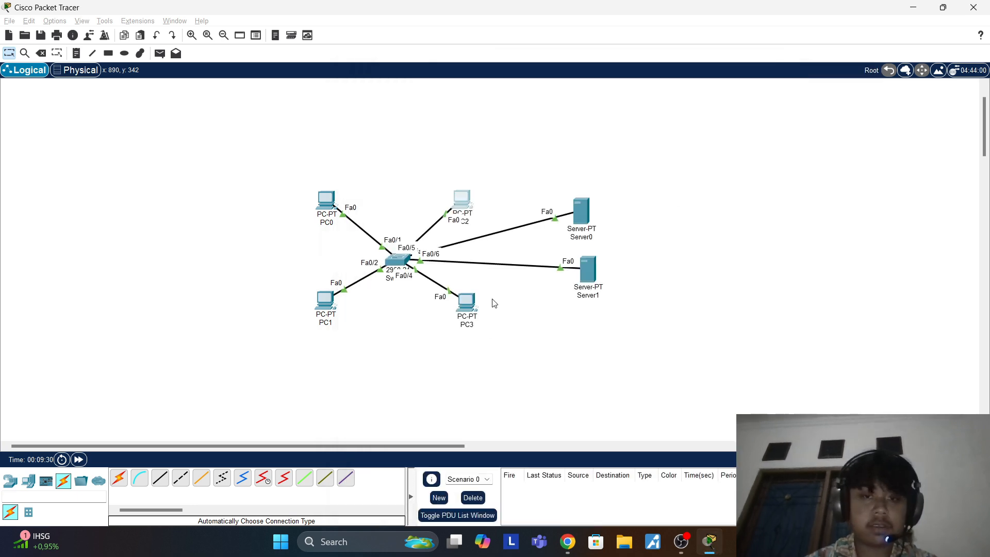
Step: Load the copied domain address in PC3's web browser to test access to the HTTP page, and close PC3's window
{"action": "left_click", "coordinate": [467, 305]}
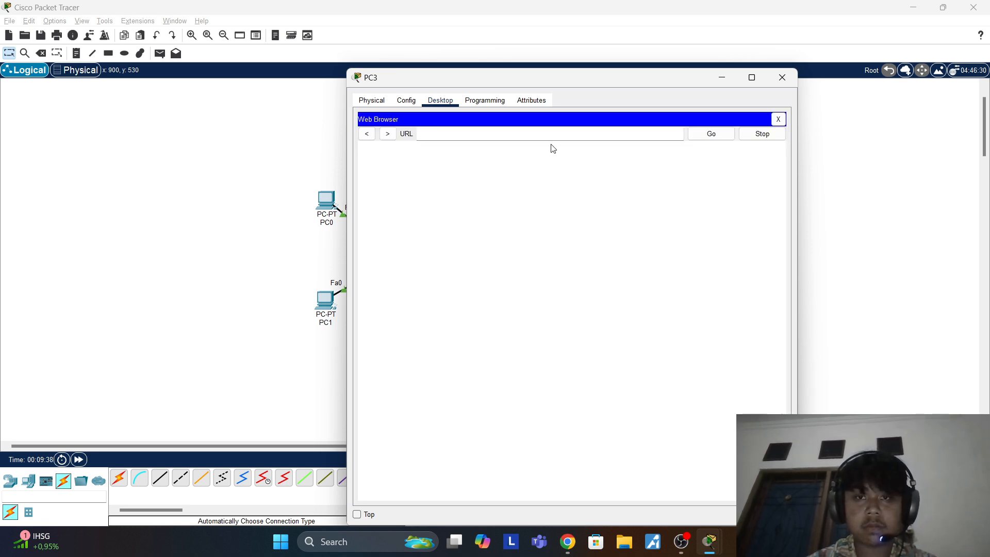
{"action": "left_click", "coordinate": [546, 136]}
{"action": "key", "text": "ctrl+v"}
{"action": "key", "text": "Return"}
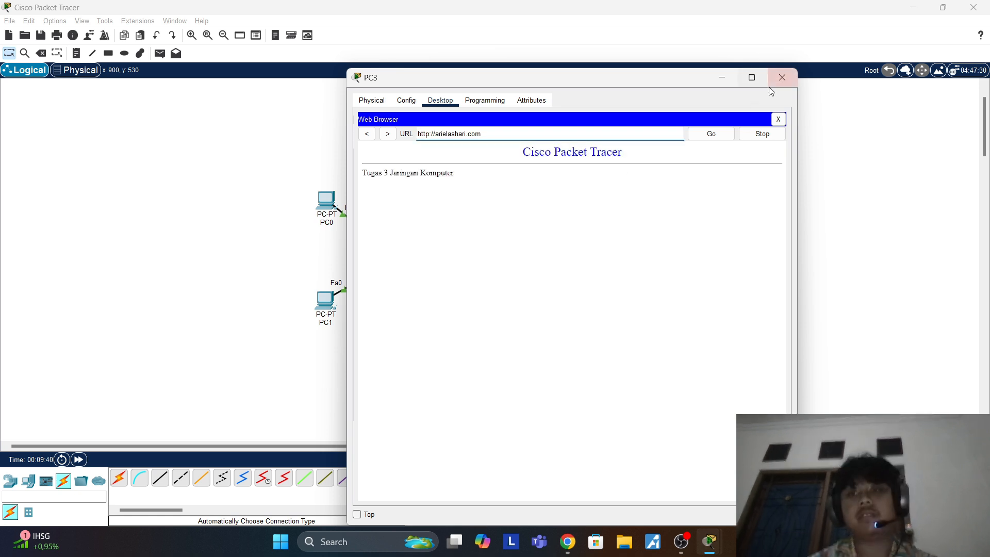
{"action": "left_click", "coordinate": [782, 79]}
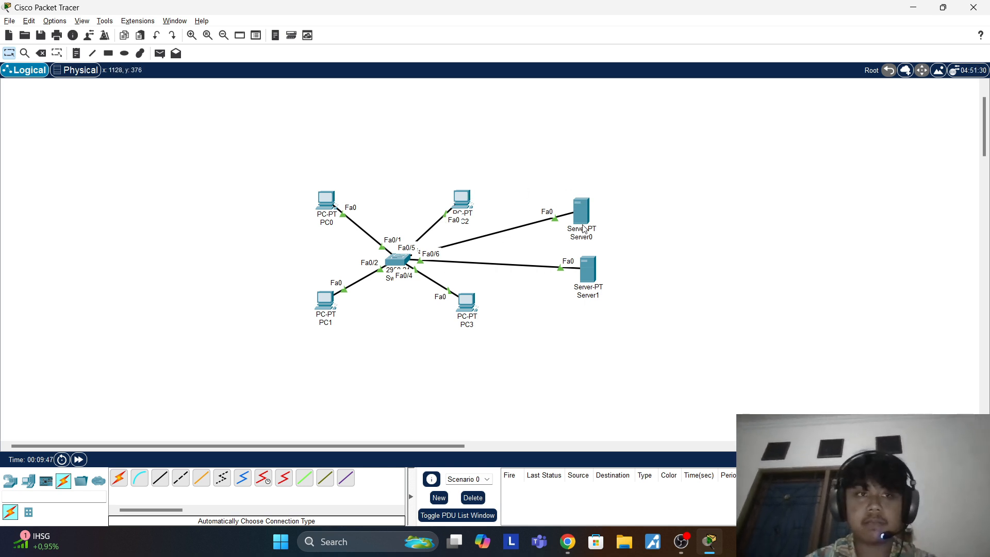
Step: Switch to the assignment page in Chrome and examine task 4's network diagram and its four ping and web-access instructions
{"action": "key", "text": "alt+Tab"}
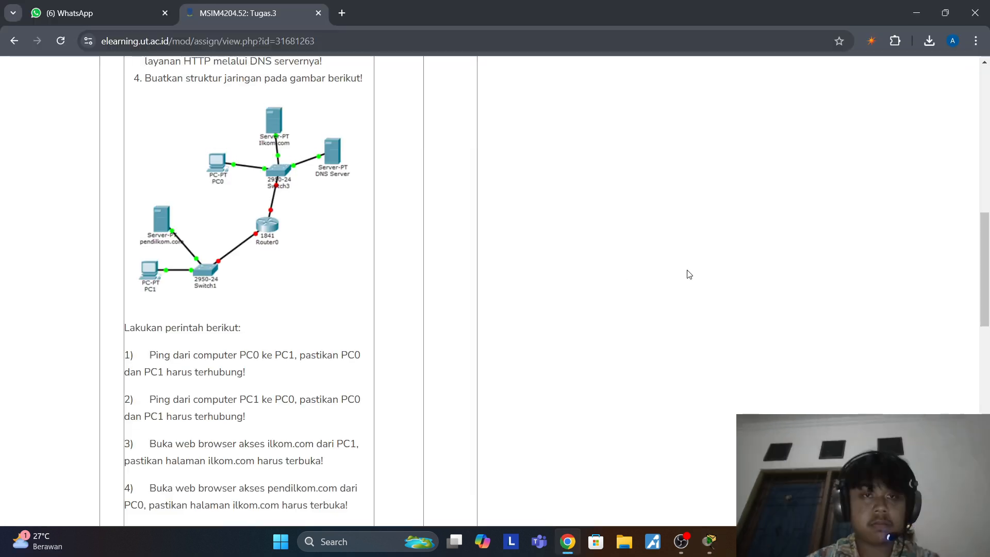
{"action": "scroll", "coordinate": [688, 273], "scroll_direction": "down", "scroll_amount": 1}
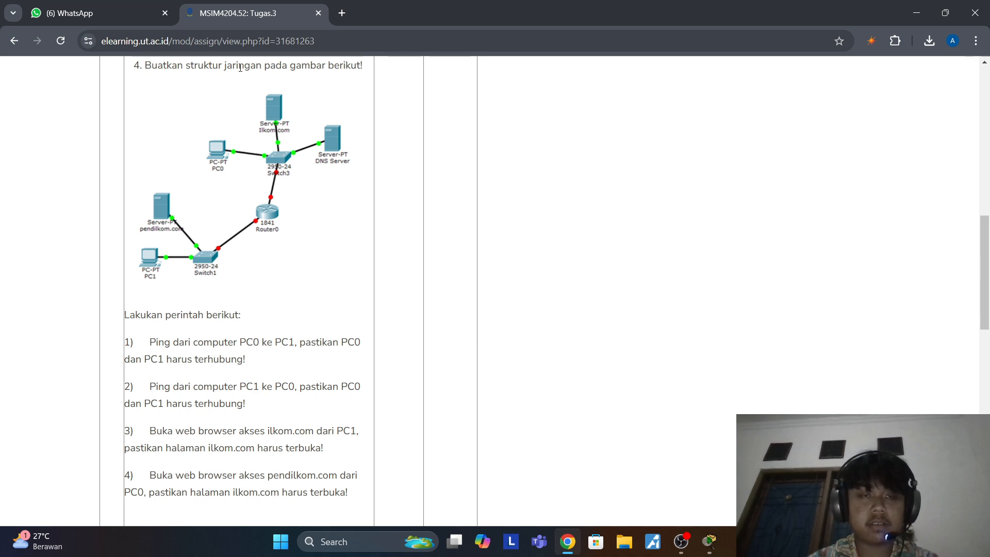
{"action": "scroll", "coordinate": [245, 298], "scroll_direction": "down", "scroll_amount": 1}
{"action": "scroll", "coordinate": [247, 294], "scroll_direction": "up", "scroll_amount": 1}
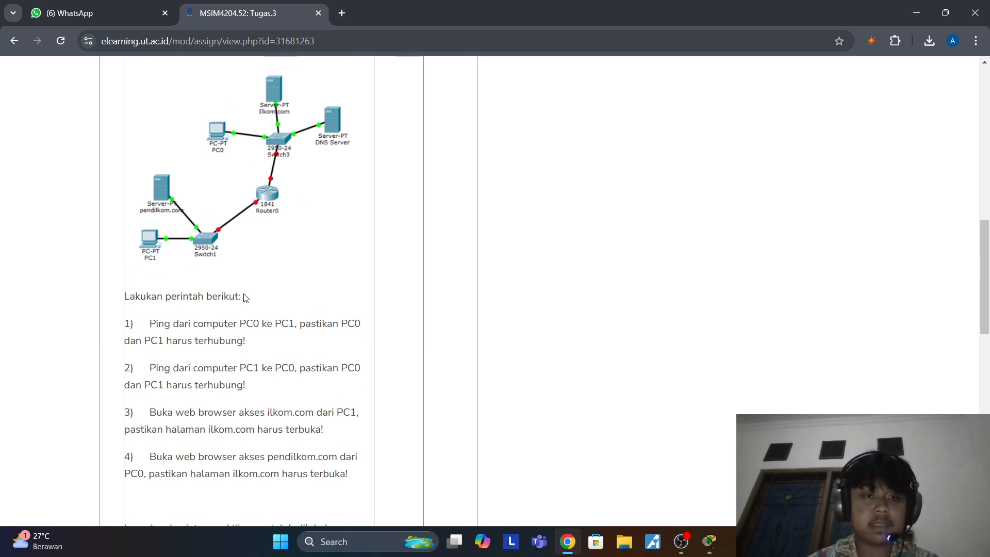
{"action": "left_click_drag", "start_coordinate": [120, 298], "coordinate": [265, 316]}
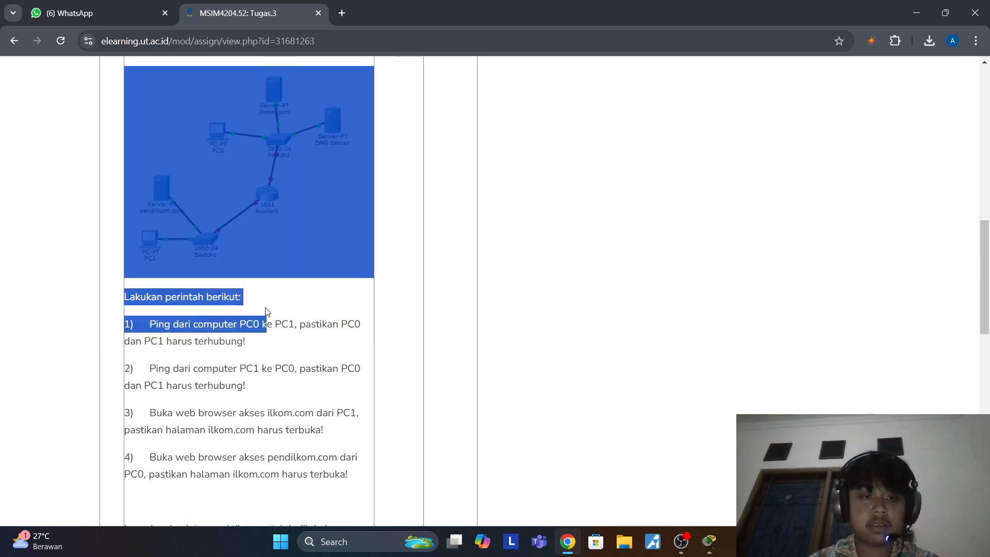
{"action": "left_click", "coordinate": [265, 312]}
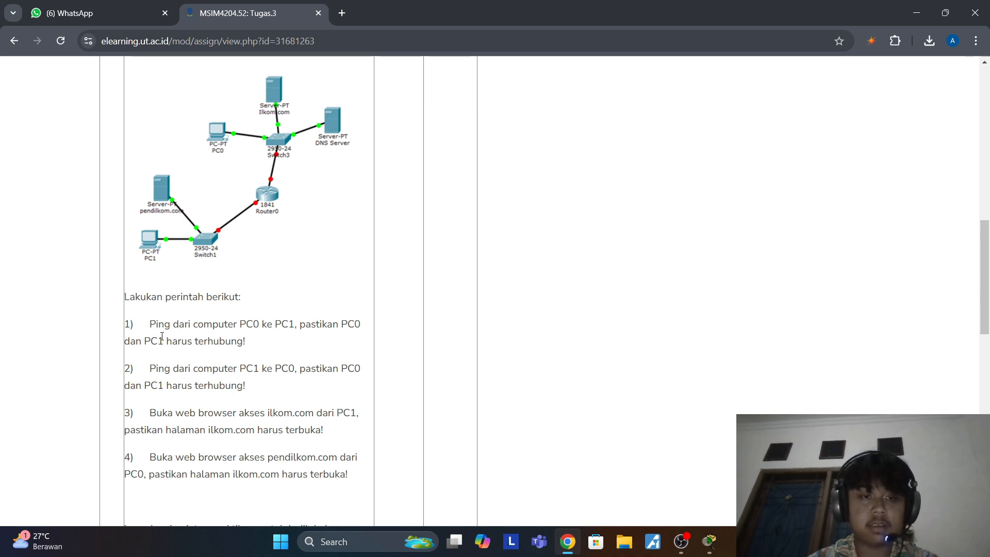
{"action": "scroll", "coordinate": [162, 337], "scroll_direction": "up", "scroll_amount": 1}
{"action": "left_click_drag", "start_coordinate": [146, 330], "coordinate": [295, 342]}
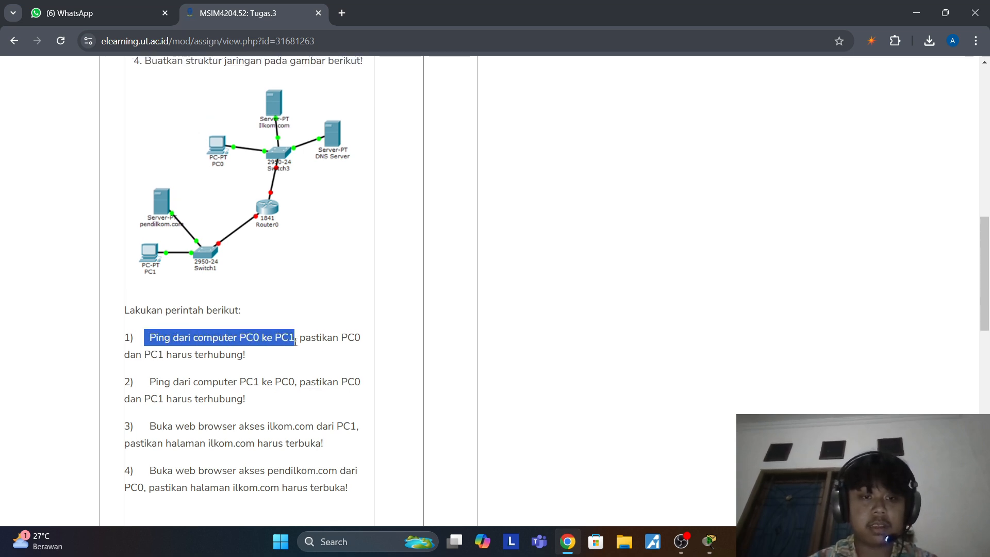
{"action": "left_click", "coordinate": [307, 331]}
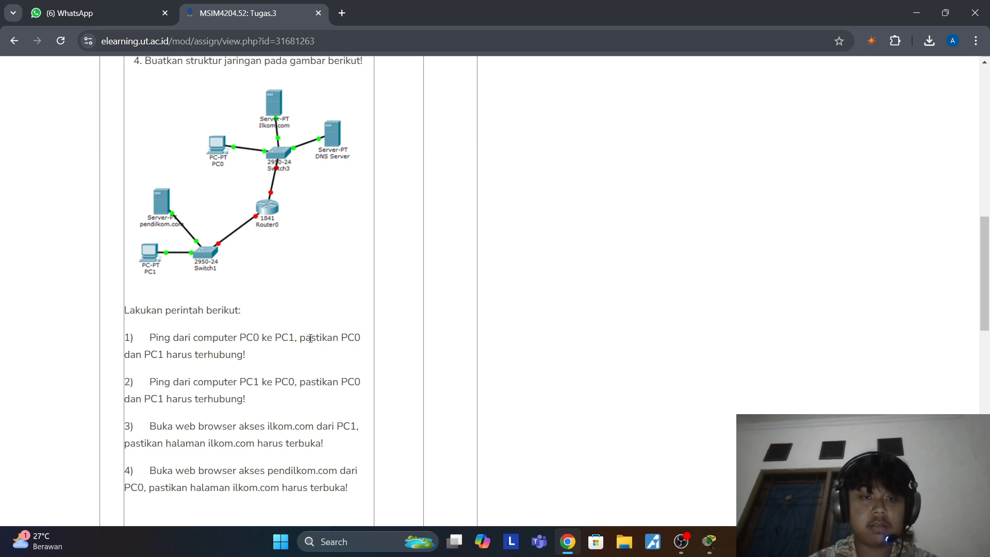
{"action": "scroll", "coordinate": [325, 340], "scroll_direction": "up", "scroll_amount": 1}
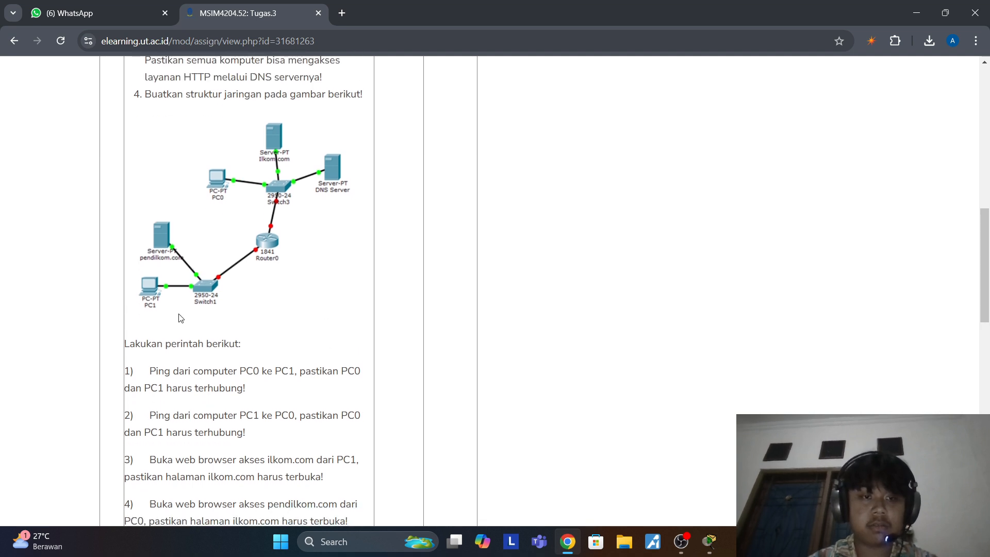
{"action": "scroll", "coordinate": [216, 258], "scroll_direction": "down", "scroll_amount": 3}
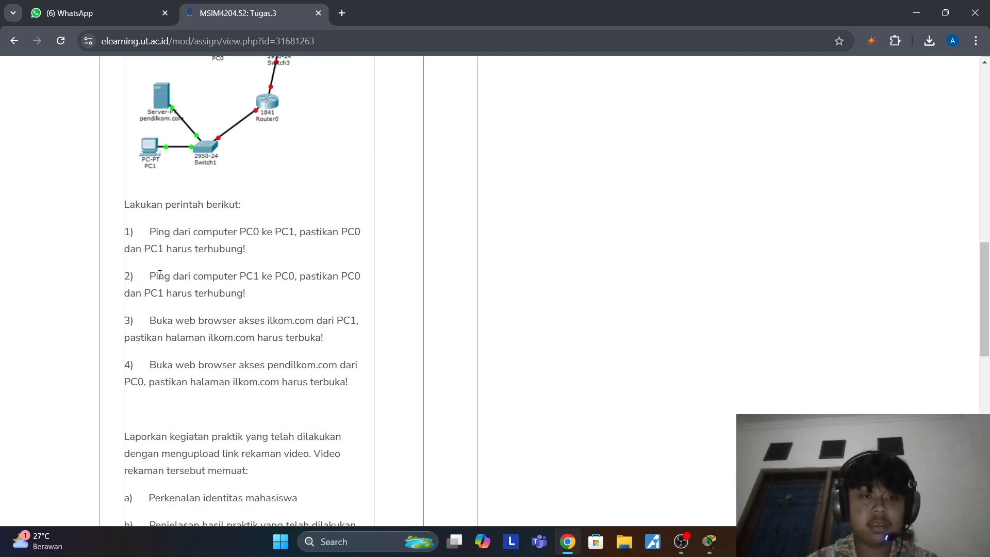
{"action": "left_click_drag", "start_coordinate": [162, 273], "coordinate": [195, 276]}
{"action": "left_click", "coordinate": [322, 291]}
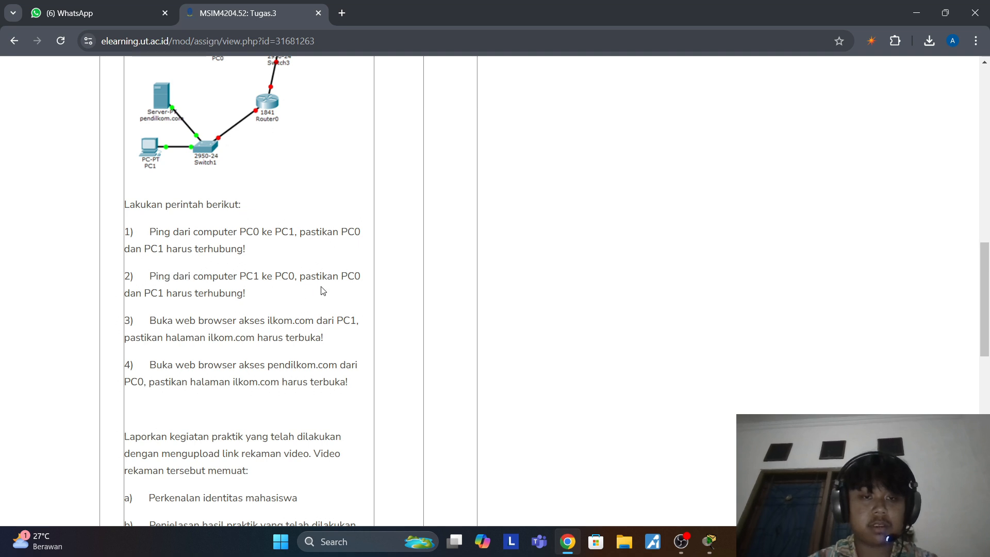
{"action": "scroll", "coordinate": [262, 315], "scroll_direction": "up", "scroll_amount": 2}
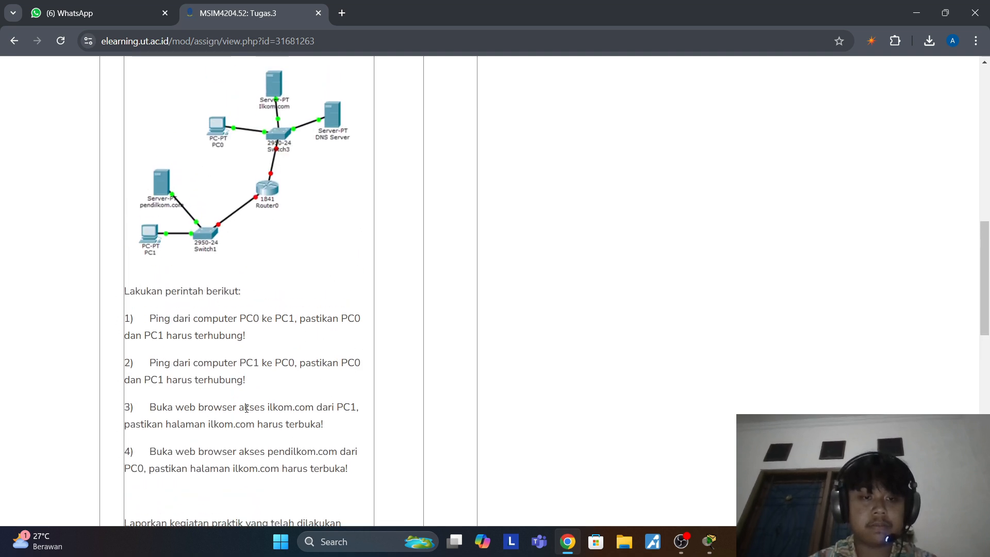
{"action": "scroll", "coordinate": [247, 408], "scroll_direction": "up", "scroll_amount": 1}
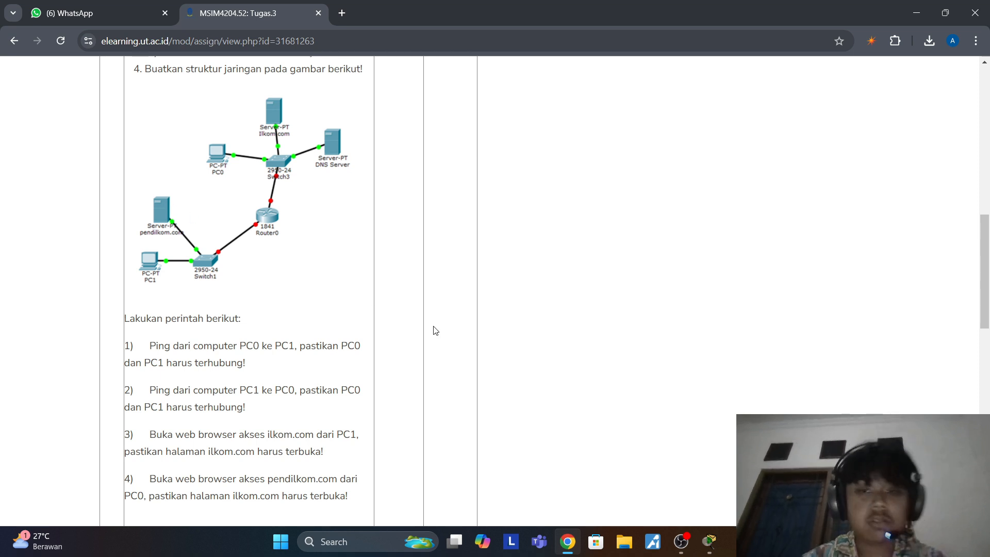
Step: Return to Cisco Packet Tracer and delete all the PCs, the switch and both servers from the workspace
{"action": "left_click", "coordinate": [708, 540]}
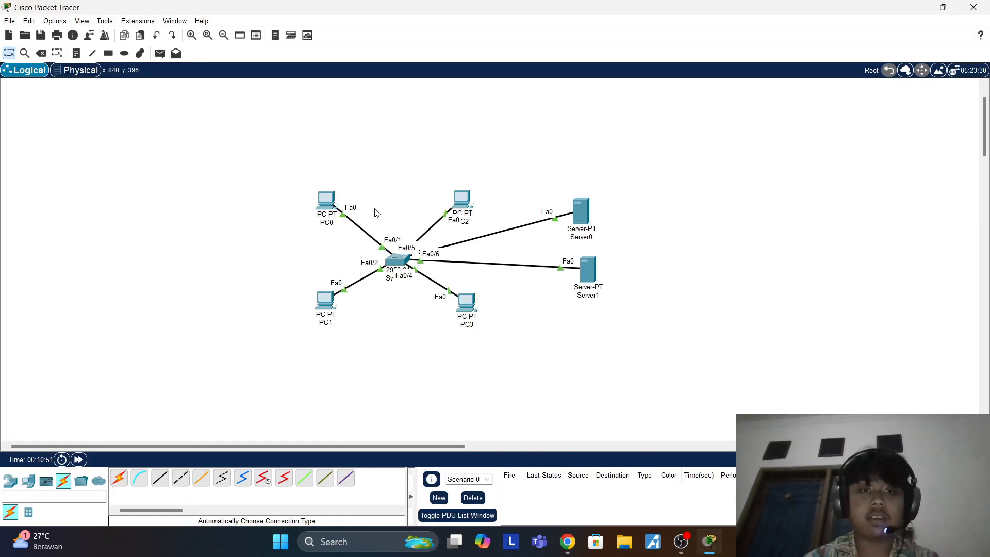
{"action": "left_click_drag", "start_coordinate": [274, 168], "coordinate": [663, 378]}
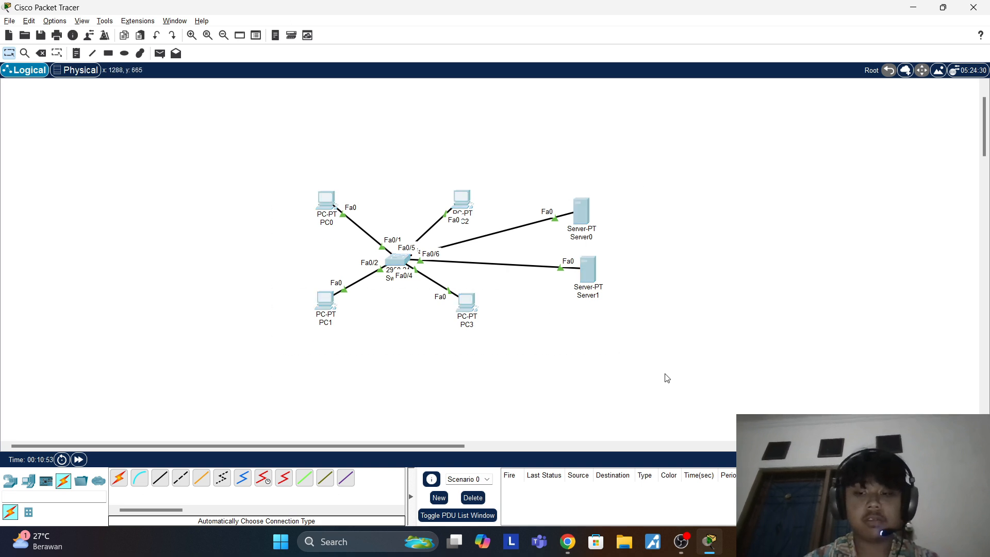
{"action": "key", "text": "Delete"}
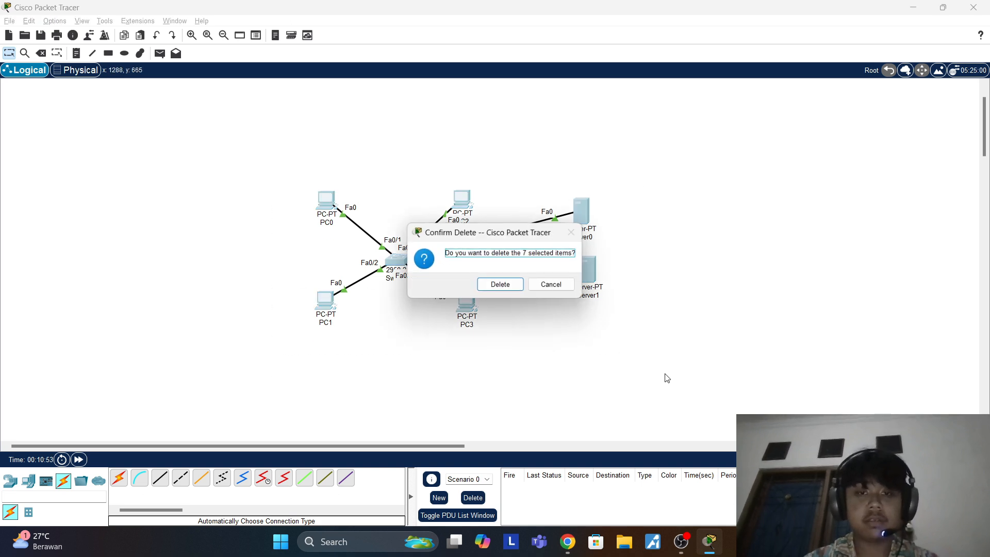
{"action": "left_click", "coordinate": [499, 284]}
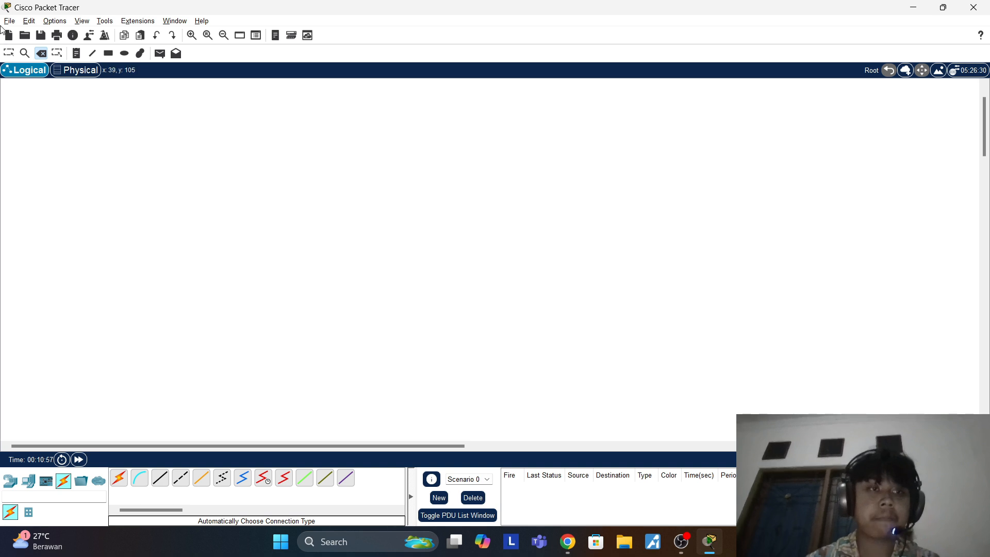
{"action": "key", "text": "Escape"}
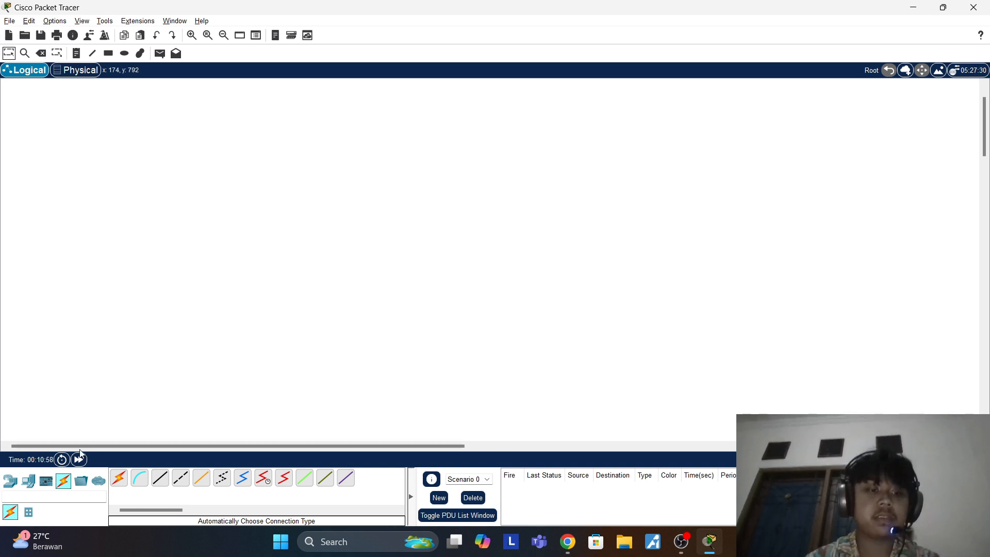
Step: Place two PC end devices in the empty workspace and rename the first one PC0
{"action": "left_click", "coordinate": [10, 481]}
{"action": "left_click", "coordinate": [24, 482]}
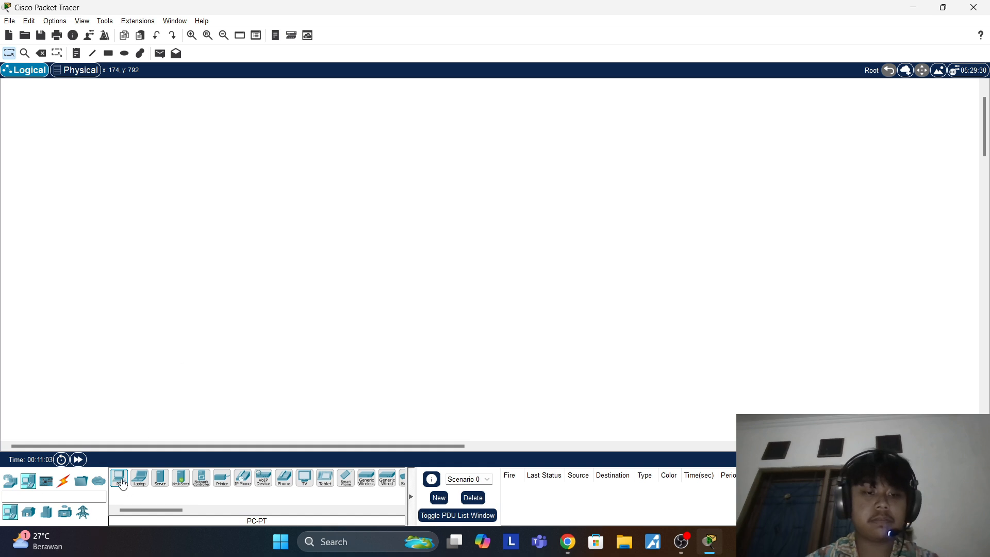
{"action": "left_click_drag", "start_coordinate": [120, 481], "coordinate": [215, 360]}
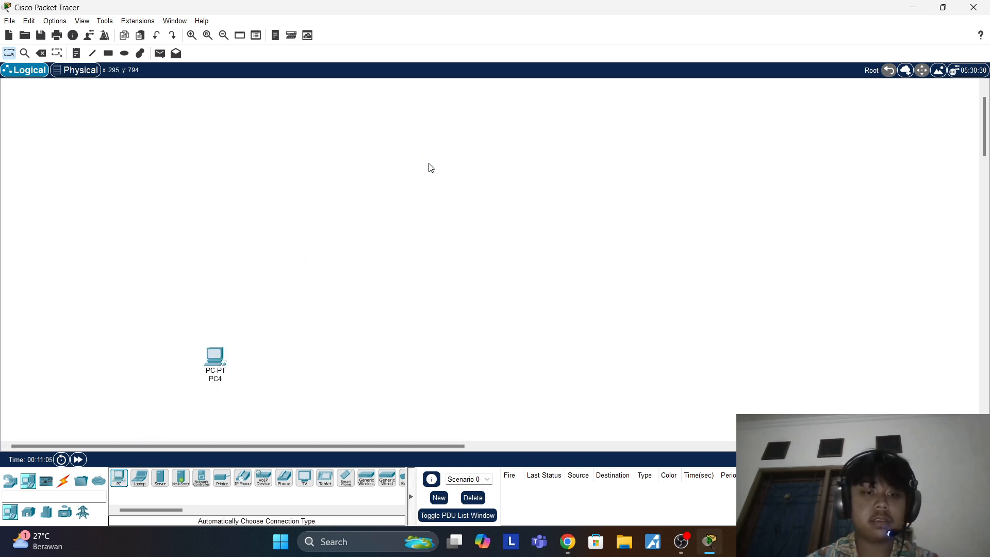
{"action": "left_click", "coordinate": [429, 165]}
{"action": "left_click", "coordinate": [219, 380]}
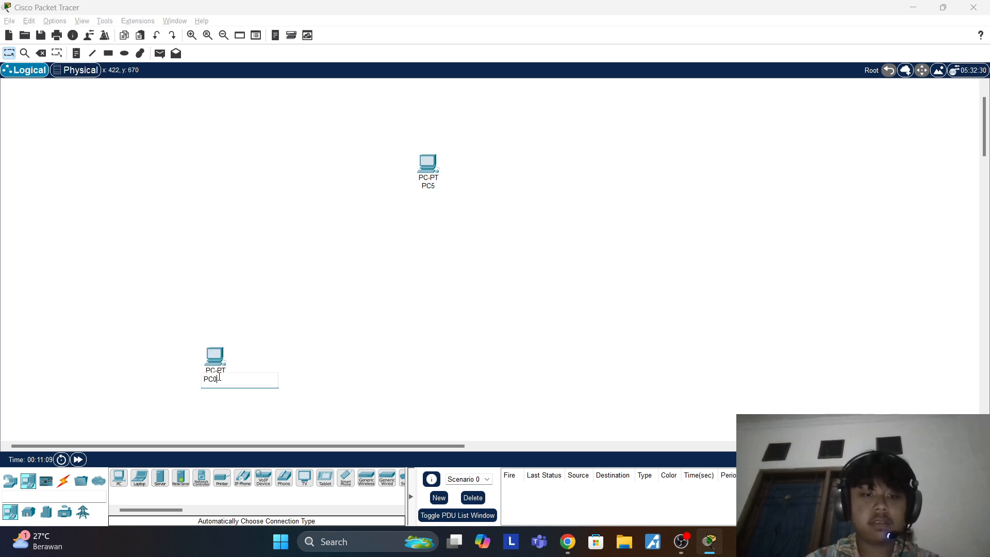
{"action": "key", "text": "Return"}
Step: Check the assignment diagram, rename the second PC as PC1, and arrange PC0 above PC1 in the workspace
{"action": "key", "text": "alt+Tab"}
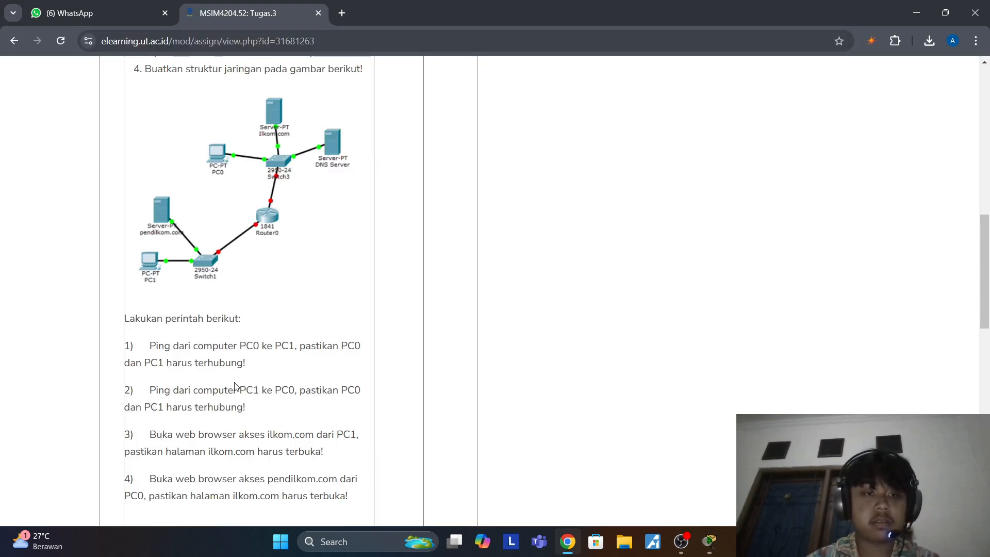
{"action": "key", "text": "alt+Tab"}
{"action": "key", "text": "alt+Tab"}
{"action": "key", "text": "alt+Tab"}
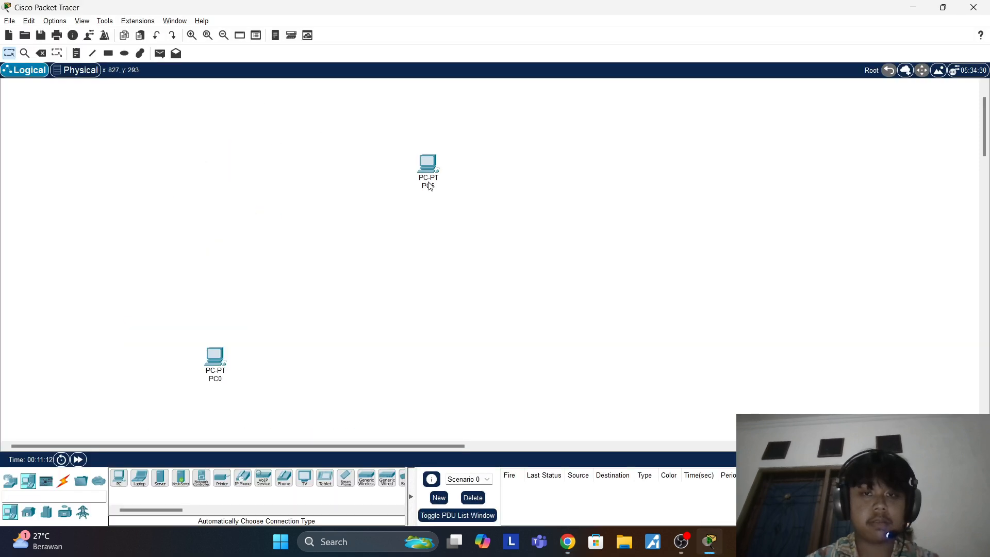
{"action": "left_click", "coordinate": [429, 186]}
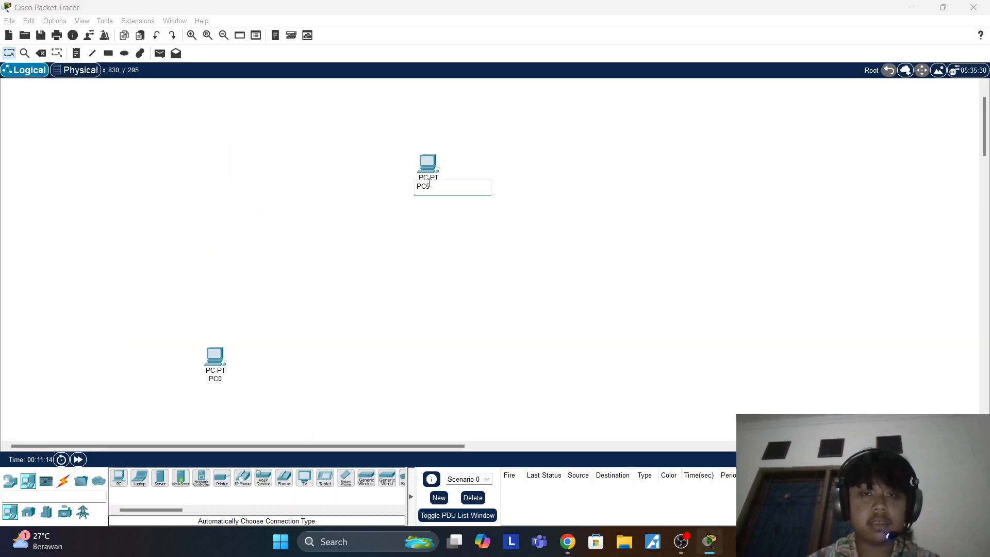
{"action": "key", "text": "BackSpace"}
{"action": "type", "text": "1"}
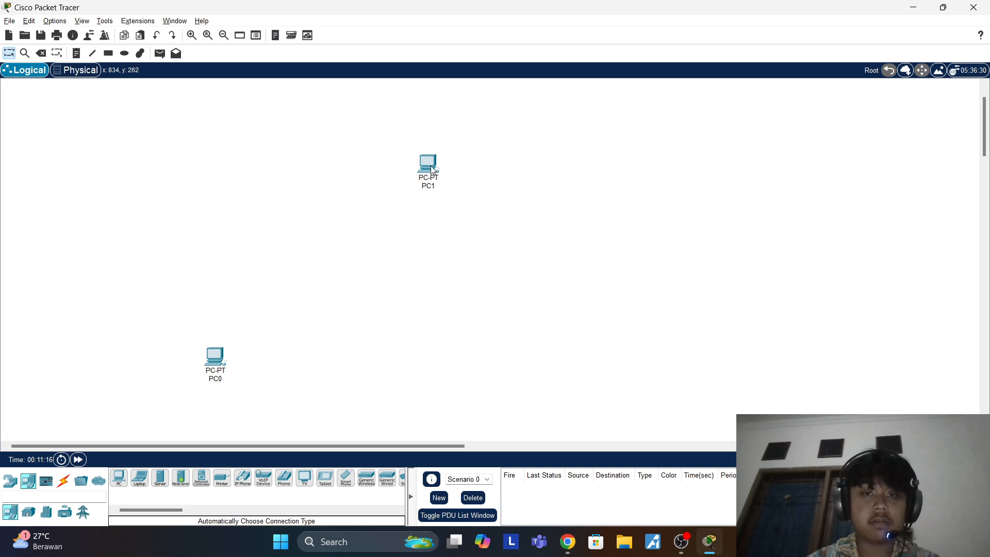
{"action": "left_click_drag", "start_coordinate": [433, 170], "coordinate": [345, 355]}
{"action": "left_click_drag", "start_coordinate": [215, 368], "coordinate": [332, 213]}
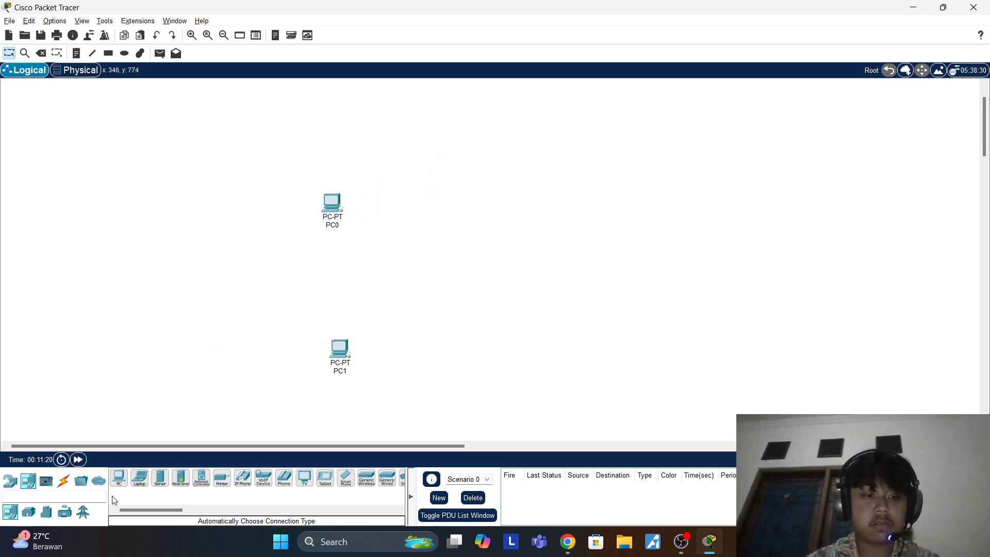
Step: Place three Server-PT end devices: one beside PC1 and two to the right of PC0
{"action": "left_click", "coordinate": [160, 478]}
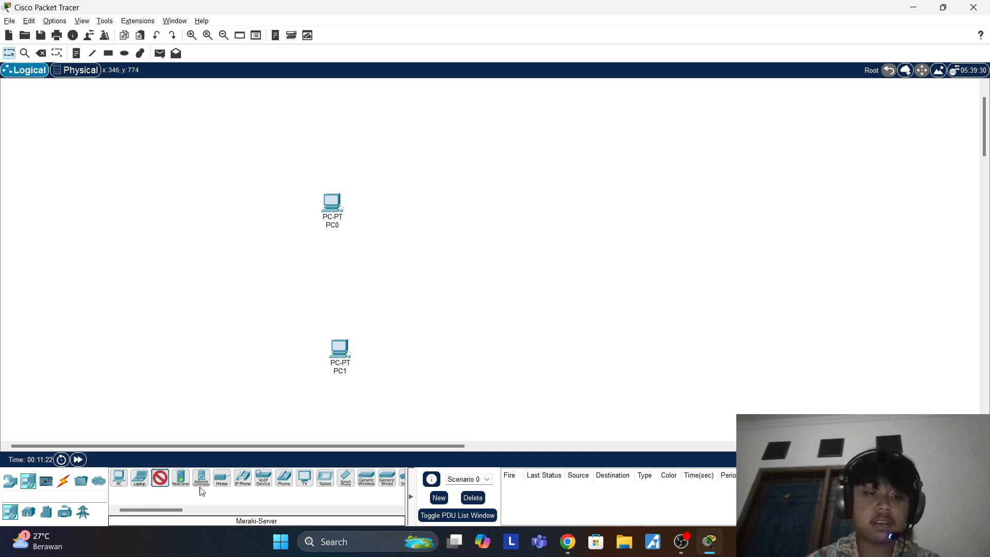
{"action": "left_click", "coordinate": [292, 321]}
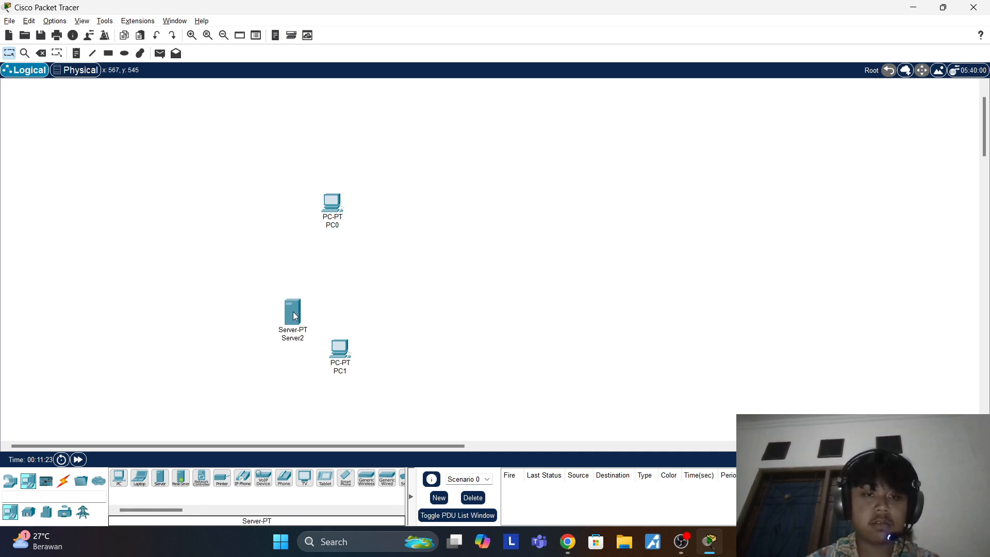
{"action": "left_click", "coordinate": [161, 478]}
{"action": "left_click", "coordinate": [463, 193]}
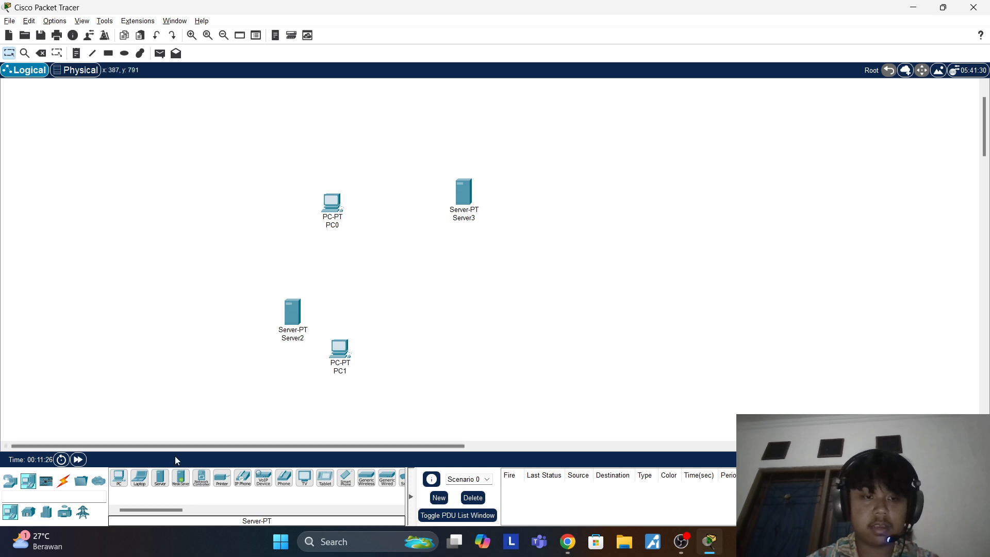
{"action": "left_click", "coordinate": [160, 479]}
{"action": "left_click", "coordinate": [528, 202]}
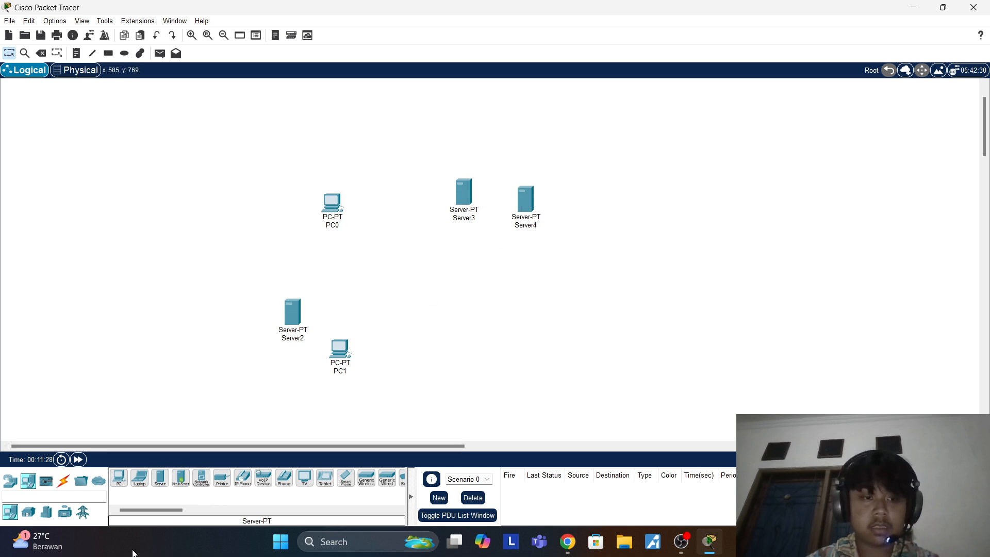
Step: Add a Router-PT to the middle of the workspace between the PCs and the servers
{"action": "left_click", "coordinate": [12, 485]}
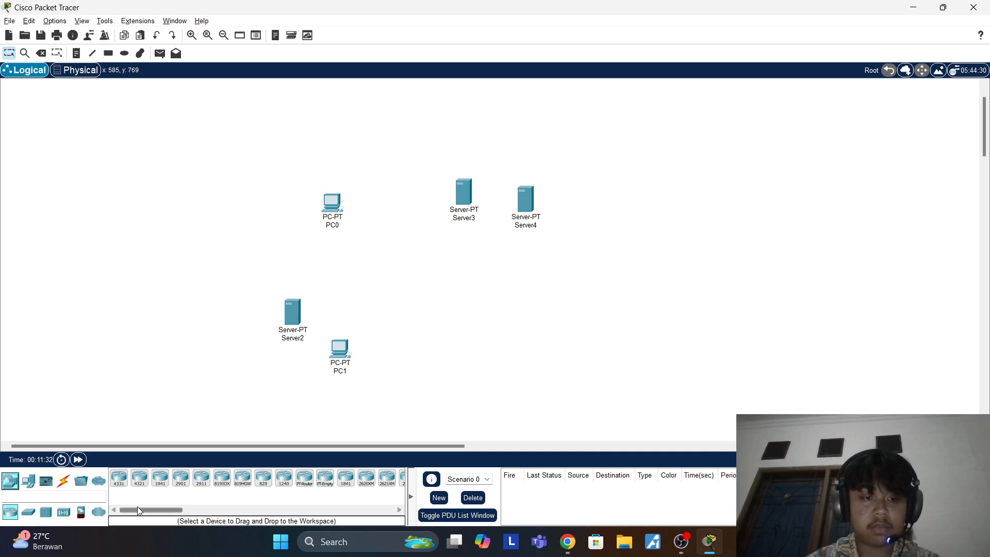
{"action": "mouse_move", "coordinate": [141, 511]}
{"action": "left_mouse_down"}
{"action": "mouse_move", "coordinate": [312, 506]}
{"action": "mouse_move", "coordinate": [153, 499]}
{"action": "left_mouse_up"}
{"action": "left_click", "coordinate": [252, 479]}
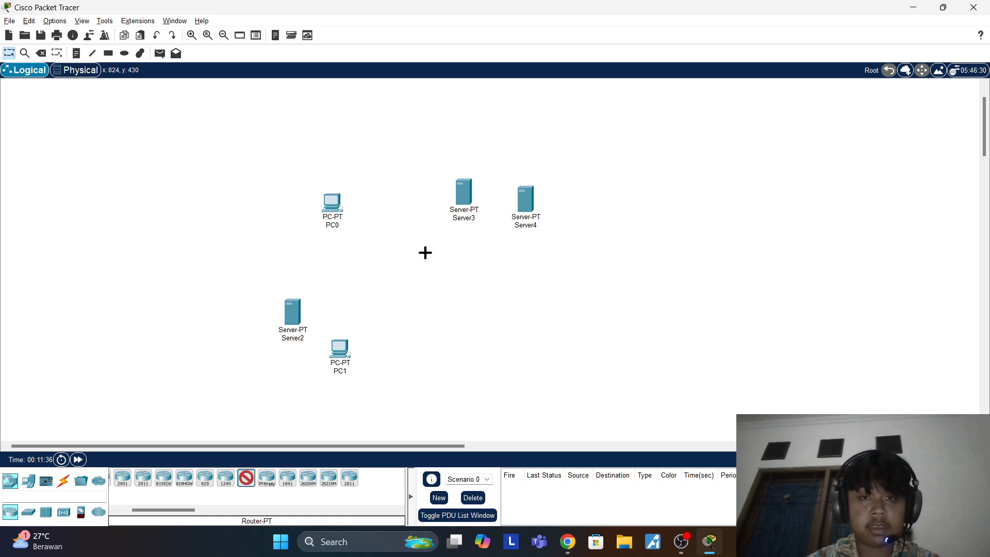
{"action": "left_click", "coordinate": [430, 280]}
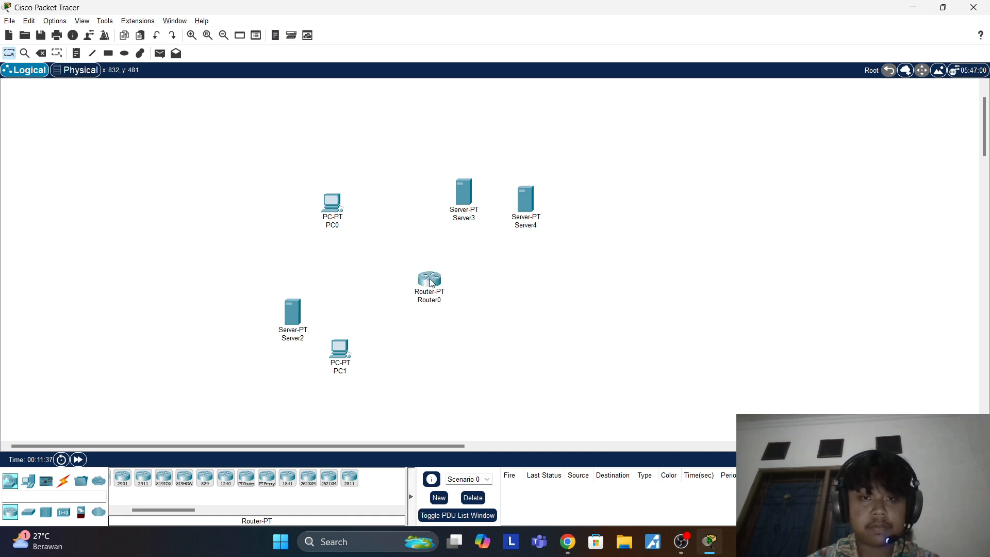
Step: Place a 2950-24 switch above the router and shift the router down and slightly left to make room
{"action": "left_click", "coordinate": [28, 512]}
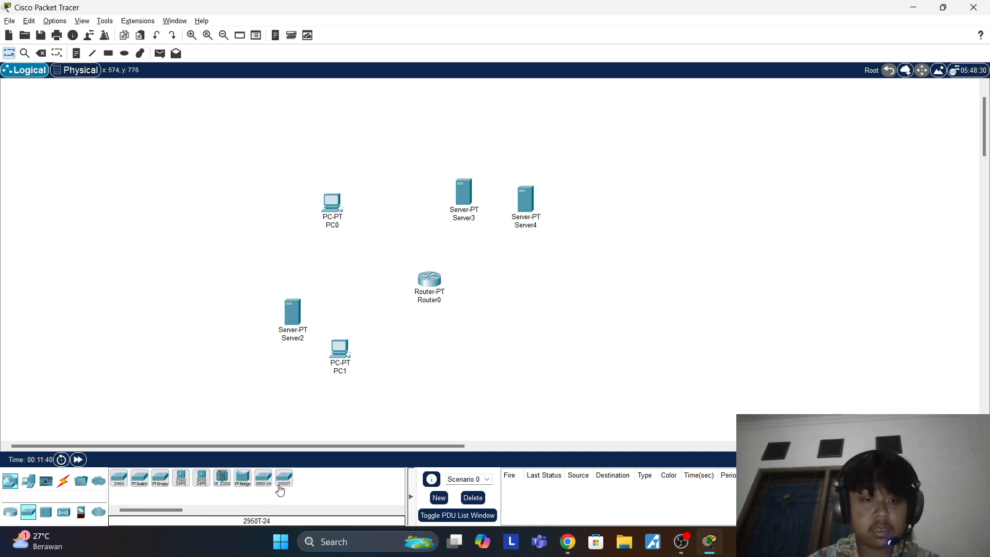
{"action": "left_click", "coordinate": [263, 478]}
{"action": "left_click", "coordinate": [431, 245]}
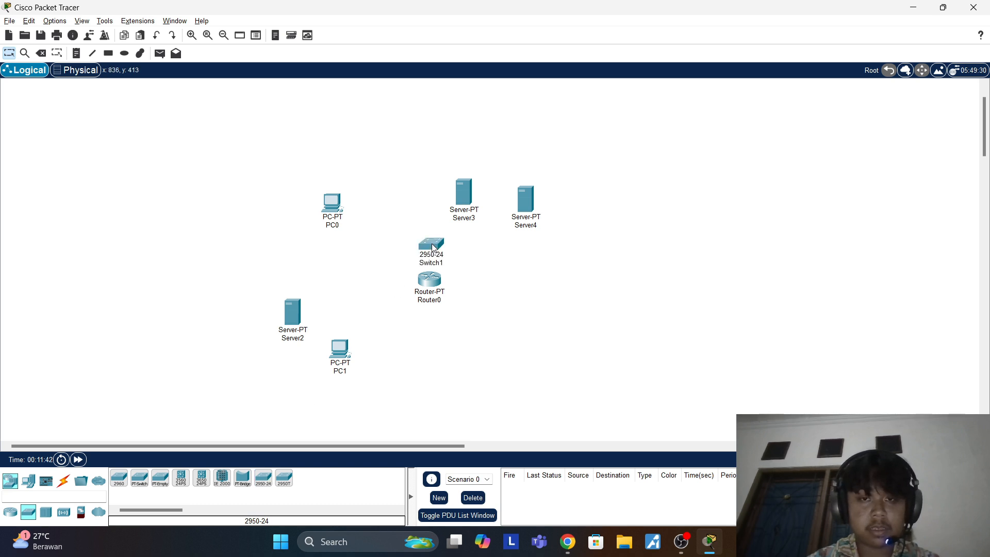
{"action": "left_click_drag", "start_coordinate": [438, 283], "coordinate": [415, 303]}
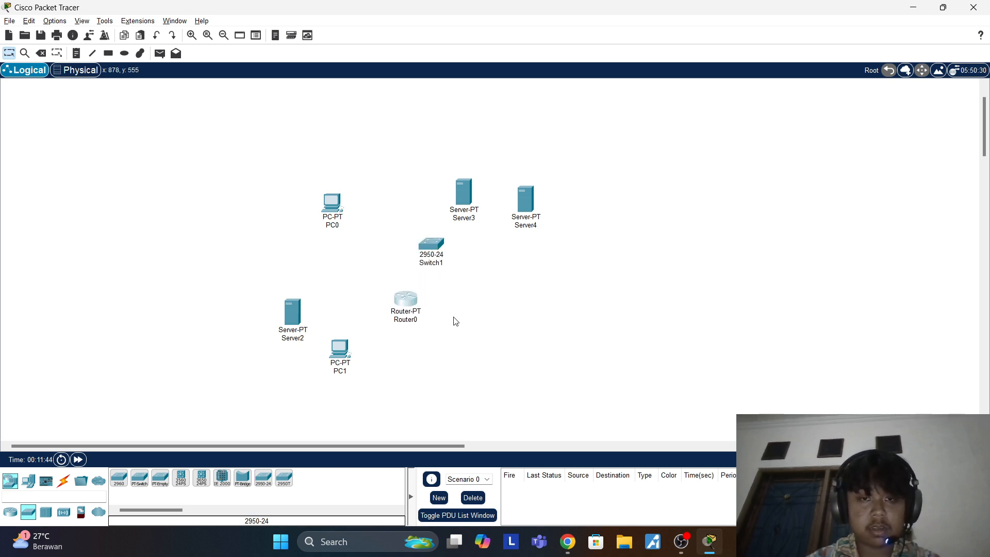
{"action": "left_click", "coordinate": [64, 480]}
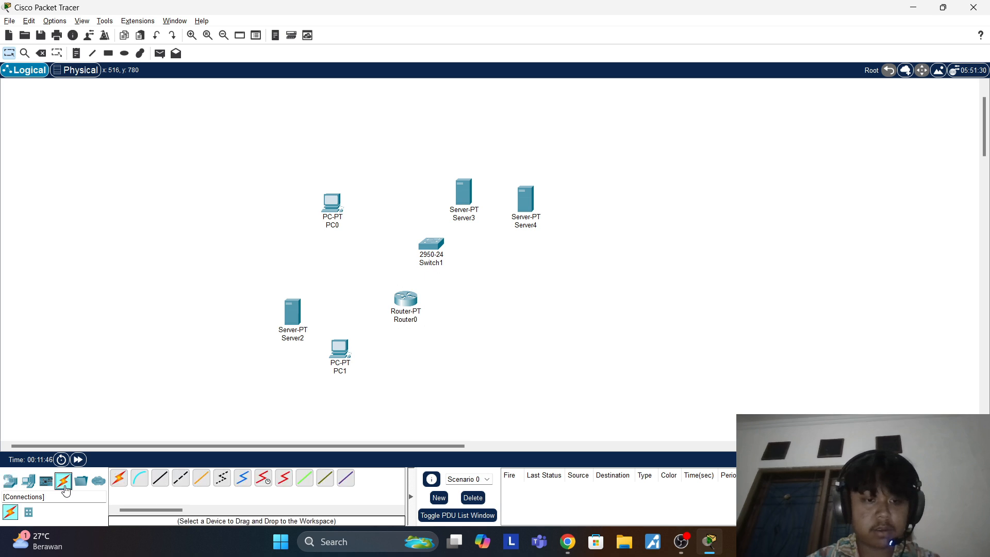
{"action": "left_click", "coordinate": [119, 478]}
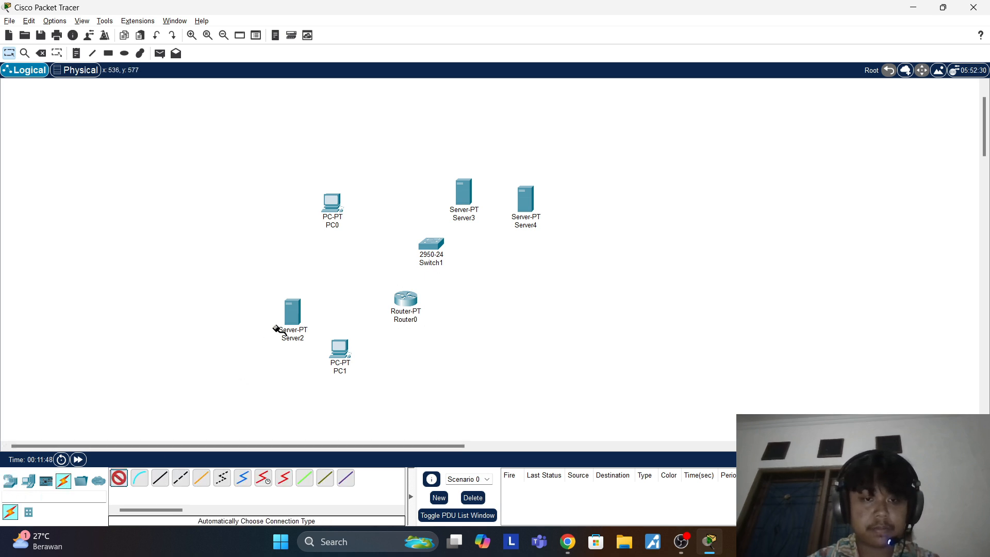
{"action": "left_click", "coordinate": [294, 316]}
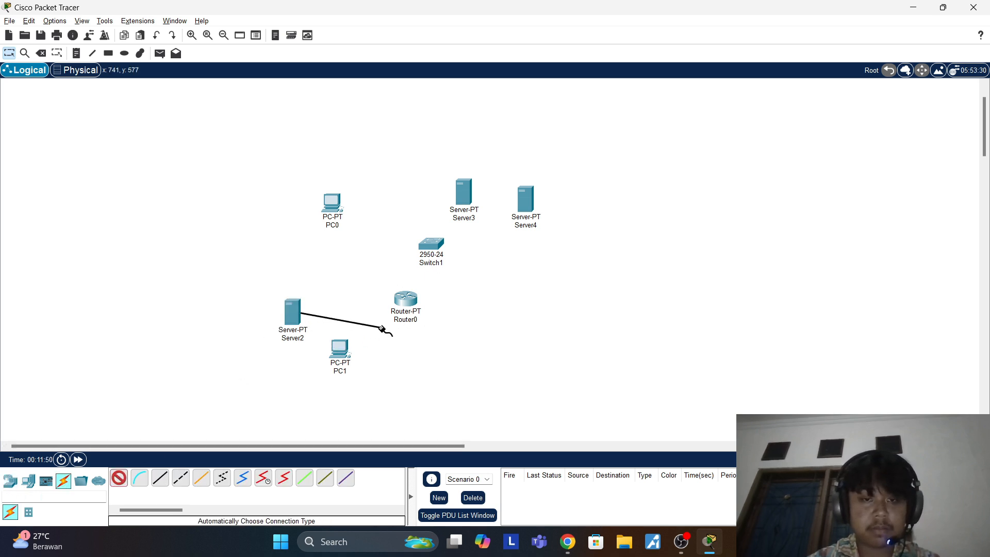
{"action": "left_click", "coordinate": [405, 306]}
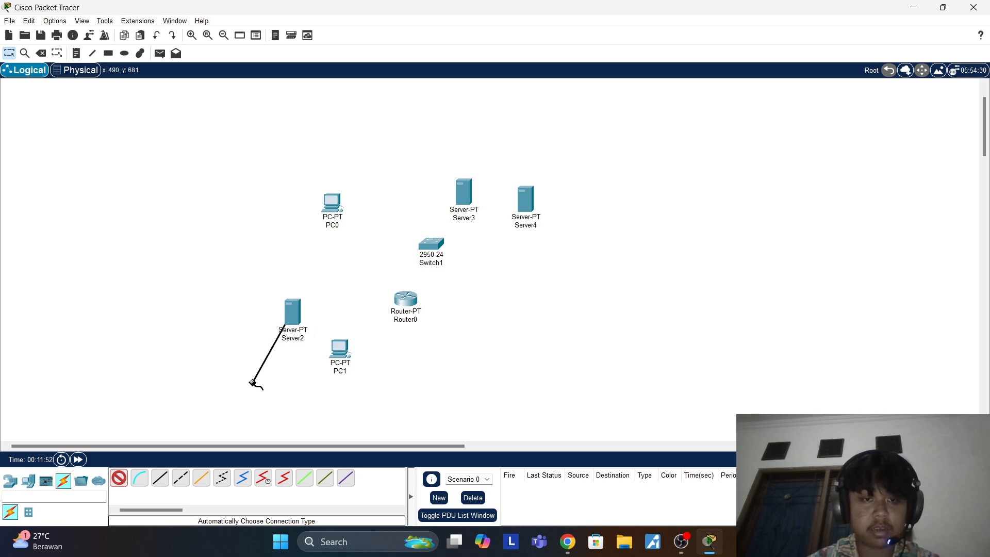
{"action": "key", "text": "Escape"}
Step: Check the assignment diagram and place a second 2950-24 switch between Server2 and the router
{"action": "left_click", "coordinate": [7, 486]}
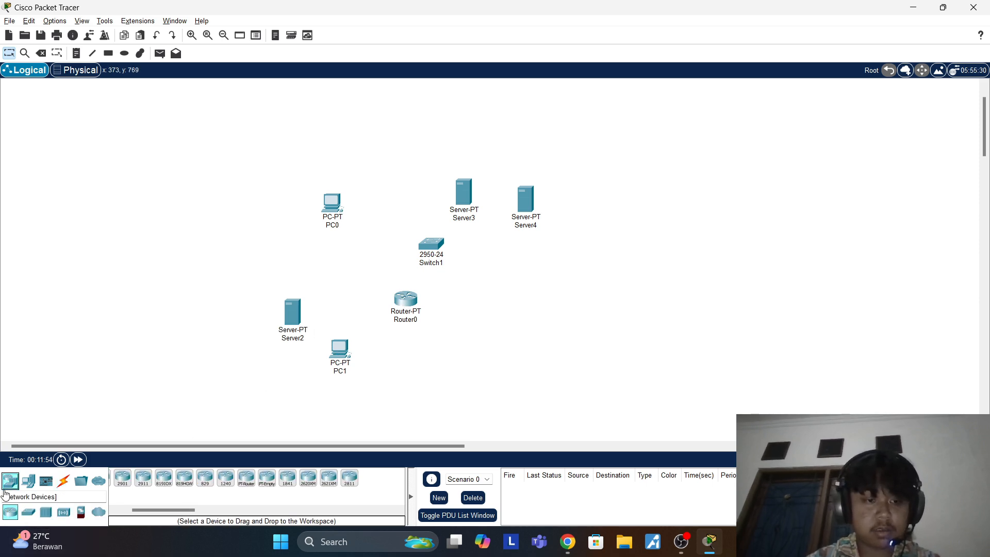
{"action": "key", "text": "alt+Tab"}
{"action": "key", "text": "alt+Tab"}
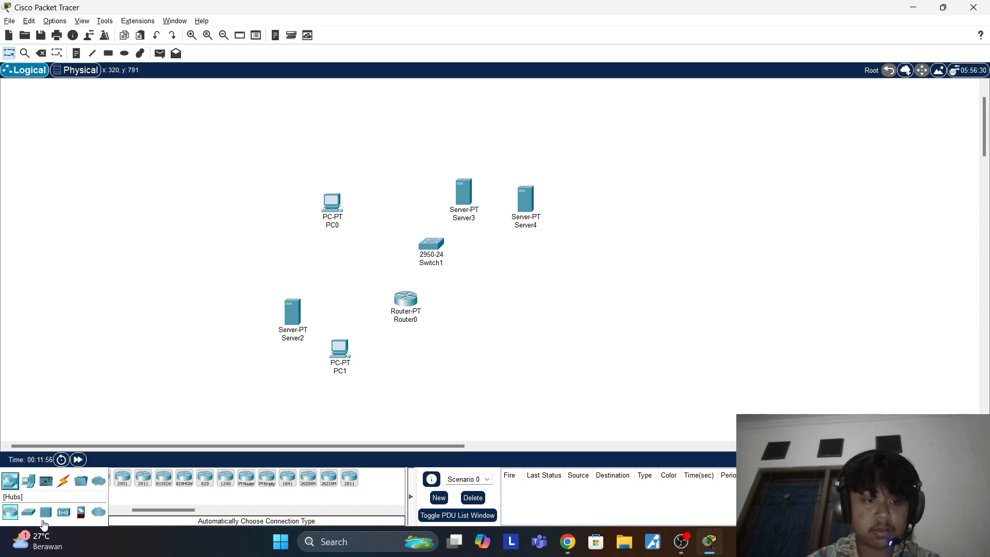
{"action": "left_click", "coordinate": [28, 512]}
{"action": "left_click", "coordinate": [263, 479]}
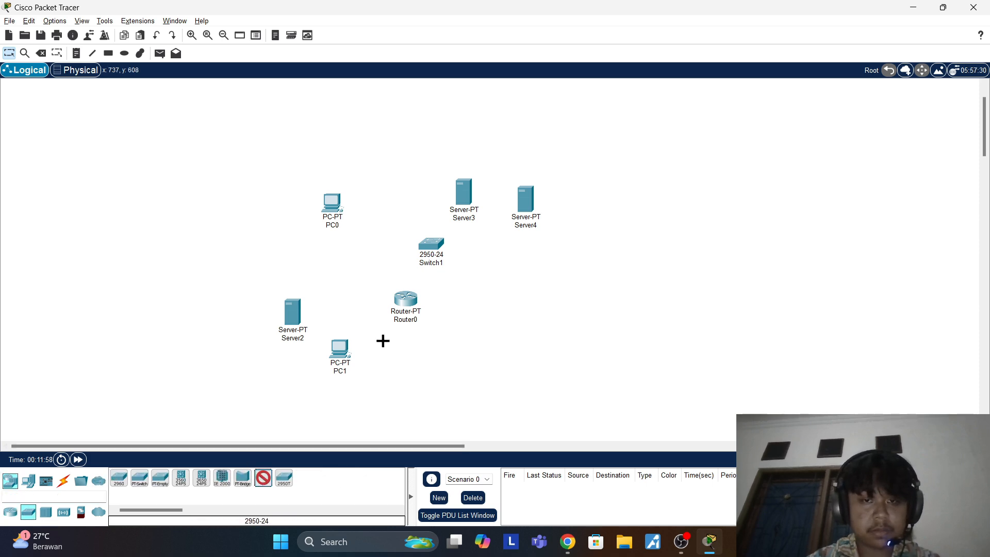
{"action": "left_click", "coordinate": [361, 323]}
Step: Move Server3 directly above Switch1 and Server4 to the right of Switch1
{"action": "left_click_drag", "start_coordinate": [434, 346], "coordinate": [531, 338]}
{"action": "left_click_drag", "start_coordinate": [465, 203], "coordinate": [435, 160]}
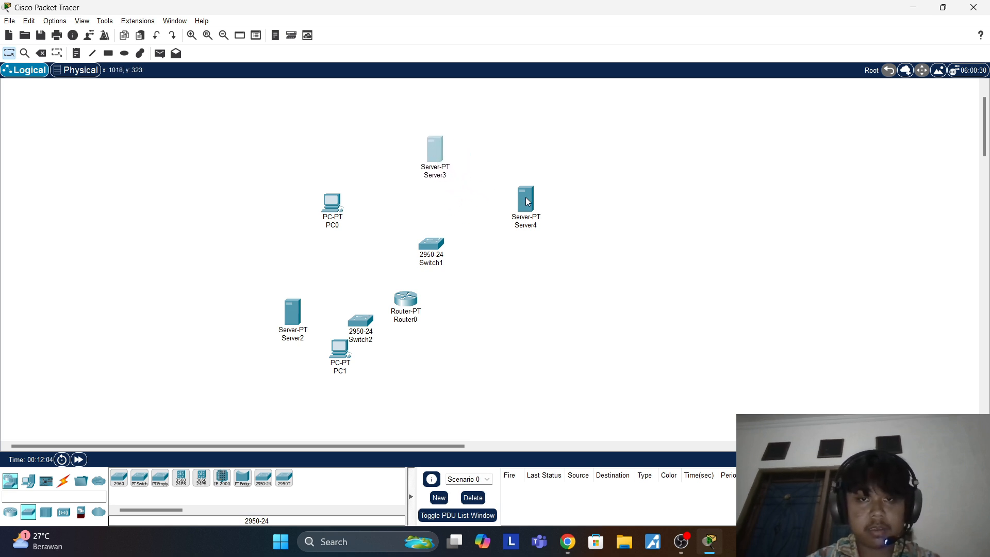
{"action": "left_click_drag", "start_coordinate": [525, 197], "coordinate": [522, 232]}
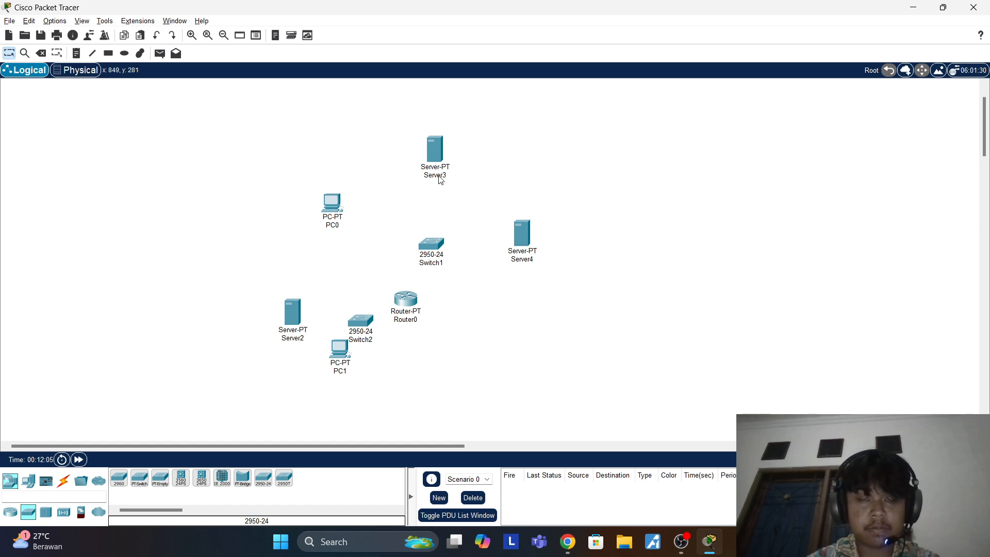
Step: Check the server names in the assignment diagram and rename the server above Switch1 as ilkom.com
{"action": "key", "text": "alt+Tab"}
{"action": "key", "text": "alt+Tab"}
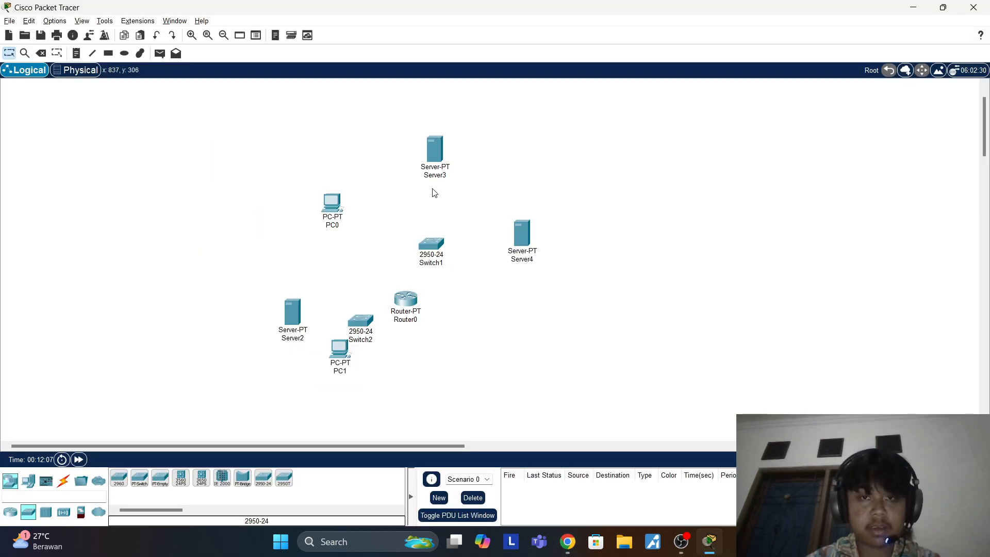
{"action": "key", "text": "alt+Tab"}
{"action": "key", "text": "alt+Tab"}
{"action": "left_click", "coordinate": [432, 178]}
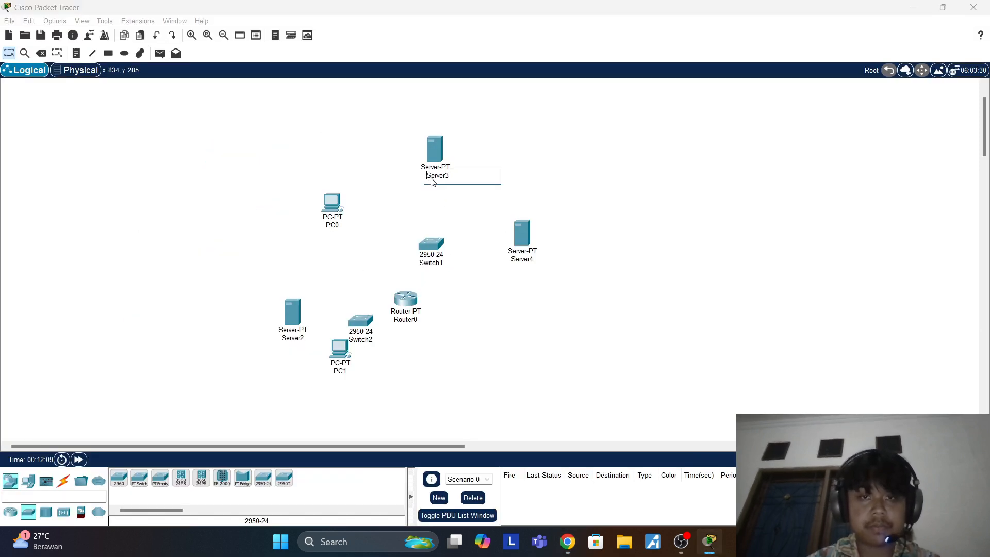
{"action": "double_click", "coordinate": [432, 178]}
{"action": "type", "text": "ilkom.com"}
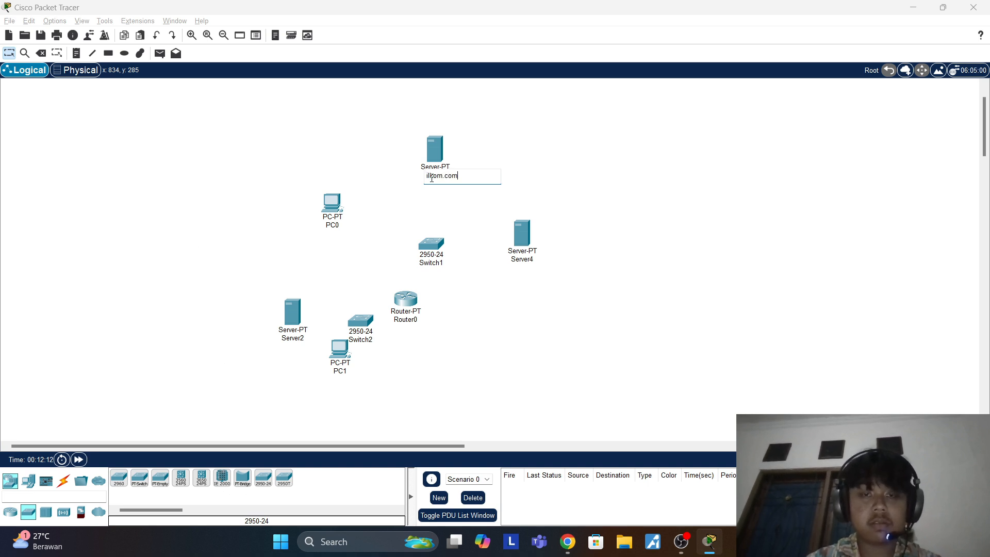
{"action": "key", "text": "Return"}
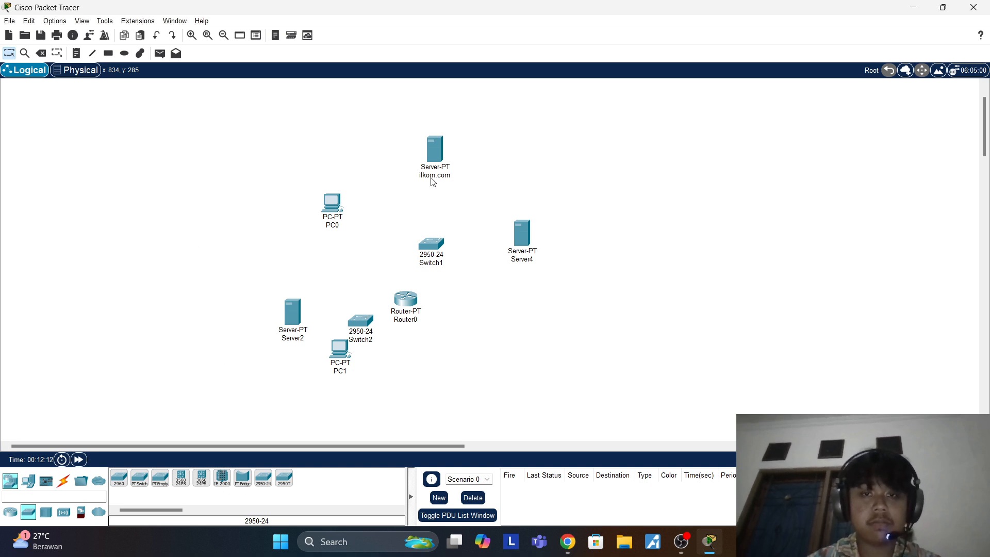
Step: Rename the server to the right of Switch1 as DNS Server
{"action": "double_click", "coordinate": [527, 260]}
{"action": "type", "text": "dns"}
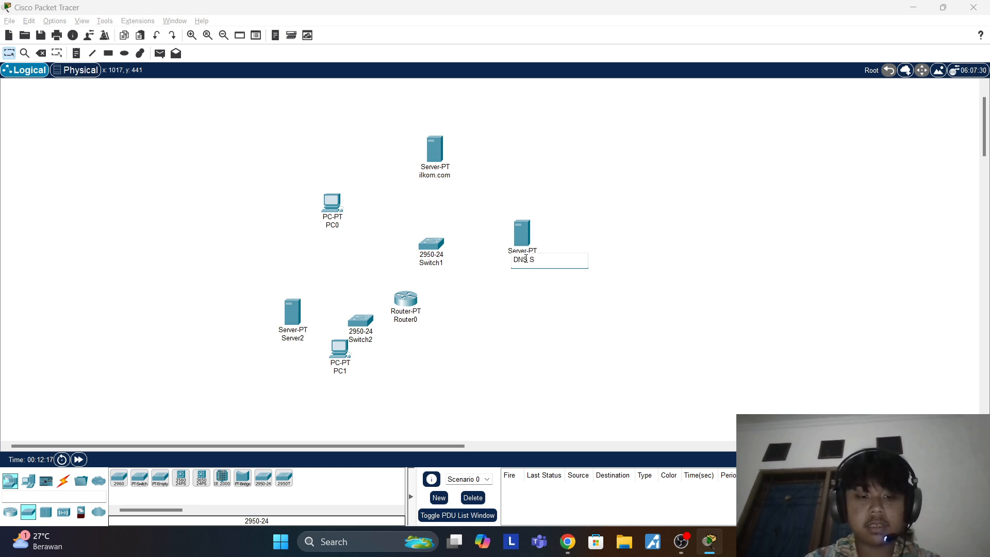
{"action": "type", "text": " Server"}
{"action": "key", "text": "Return"}
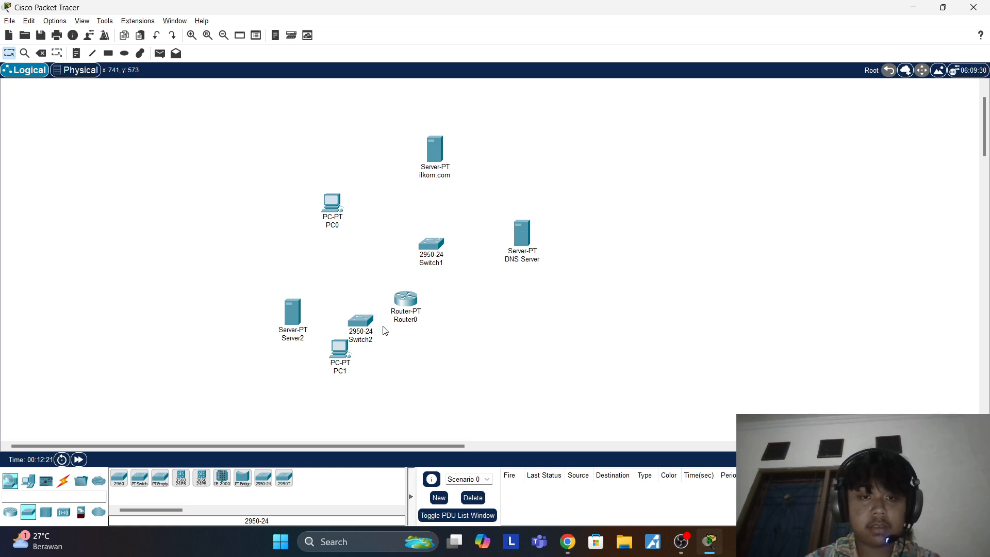
Step: Move PC1 below Server2, check the assignment diagram, and rename Server2 as pendilkom.com
{"action": "left_click_drag", "start_coordinate": [337, 349], "coordinate": [288, 378]}
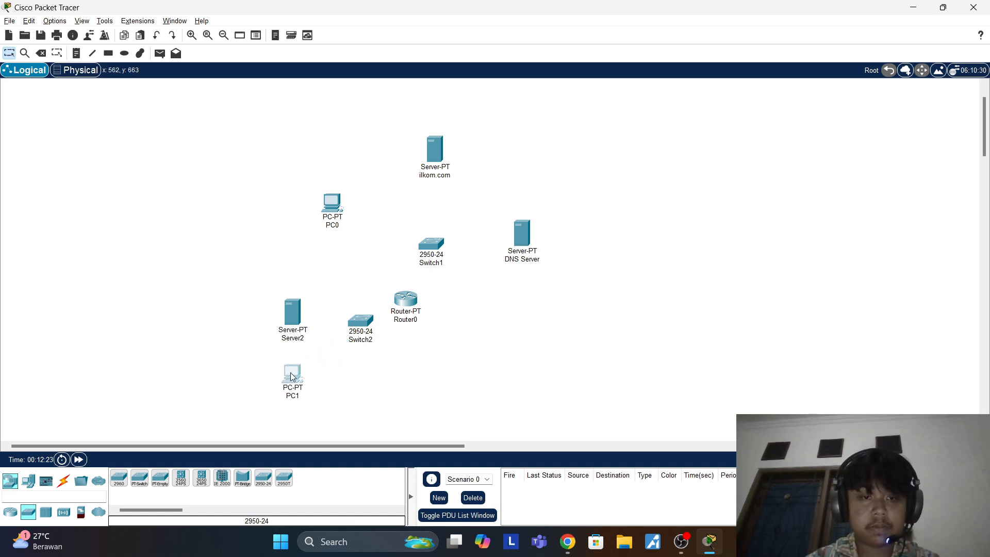
{"action": "key", "text": "alt+Tab"}
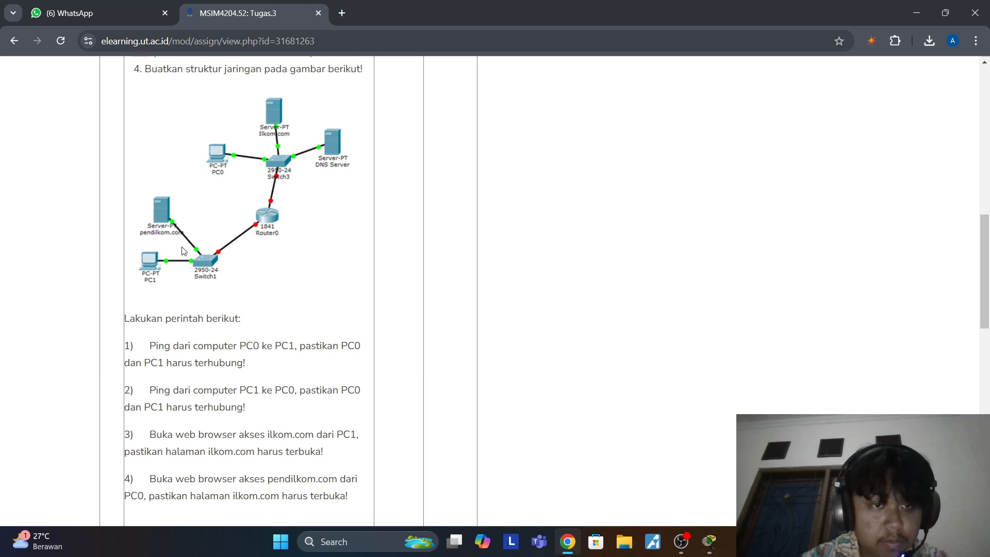
{"action": "key", "text": "alt+Tab"}
{"action": "left_click_drag", "start_coordinate": [231, 359], "coordinate": [196, 287]}
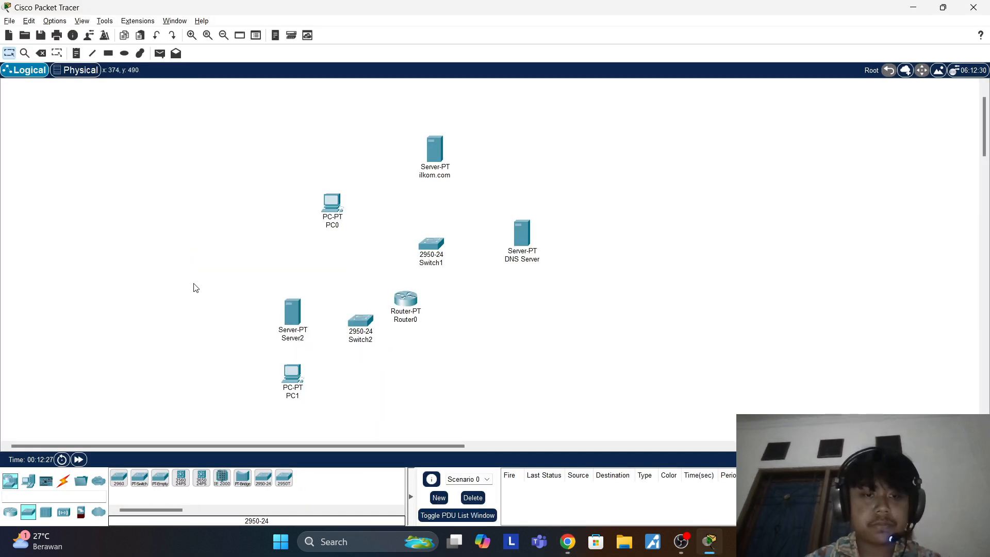
{"action": "left_click", "coordinate": [290, 339]}
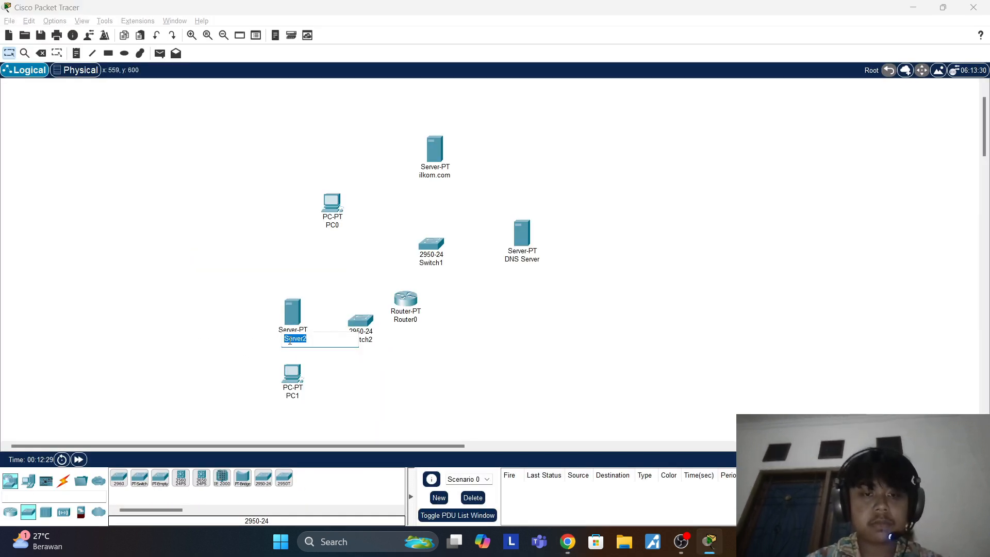
{"action": "type", "text": "P"}
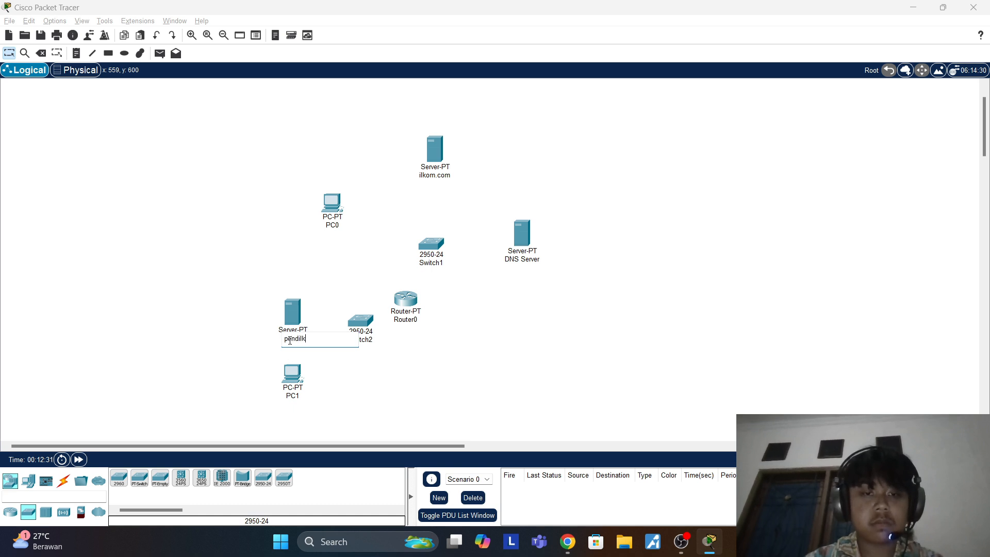
{"action": "type", "text": "endilkom.com"}
{"action": "key", "text": "Return"}
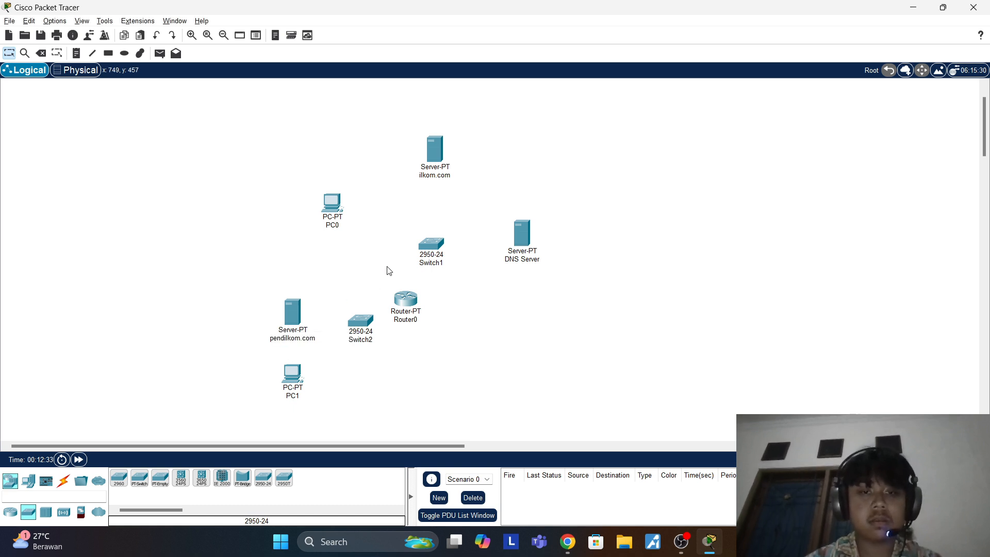
Step: Nudge the router up toward Switch1 and lower PC0 so it sits level with that switch
{"action": "left_click_drag", "start_coordinate": [387, 267], "coordinate": [353, 257]}
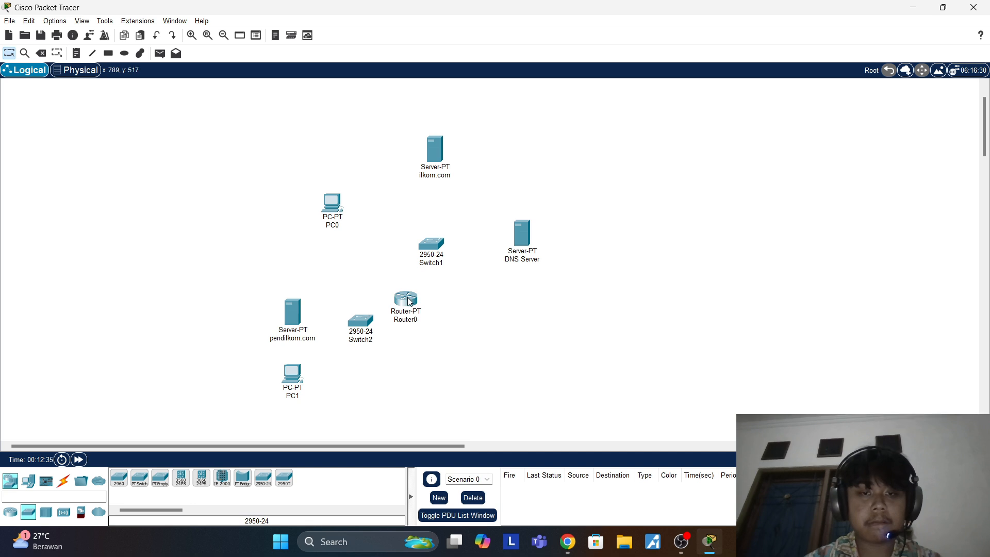
{"action": "left_click_drag", "start_coordinate": [410, 301], "coordinate": [414, 292]}
{"action": "left_click", "coordinate": [509, 309]}
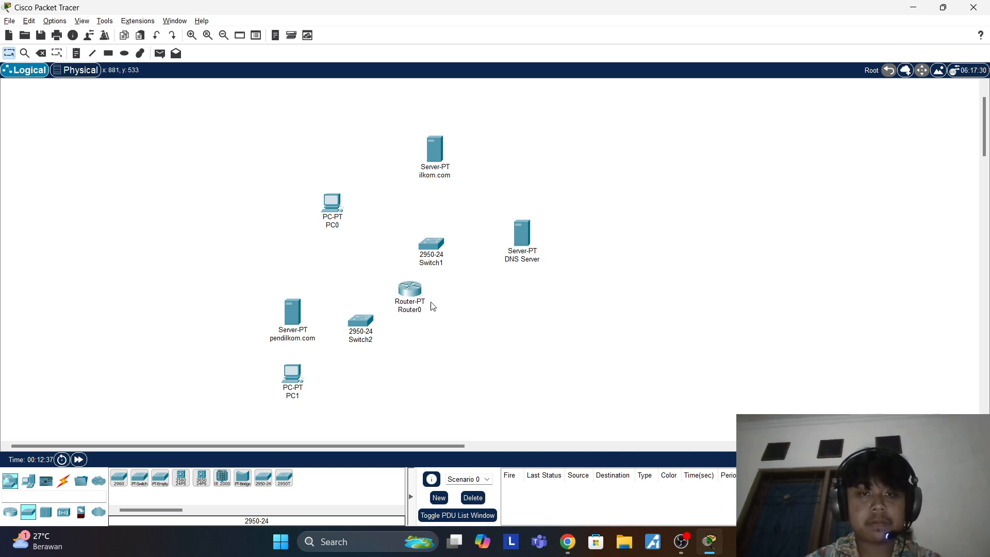
{"action": "left_click_drag", "start_coordinate": [335, 211], "coordinate": [341, 242]}
{"action": "left_click", "coordinate": [329, 191]}
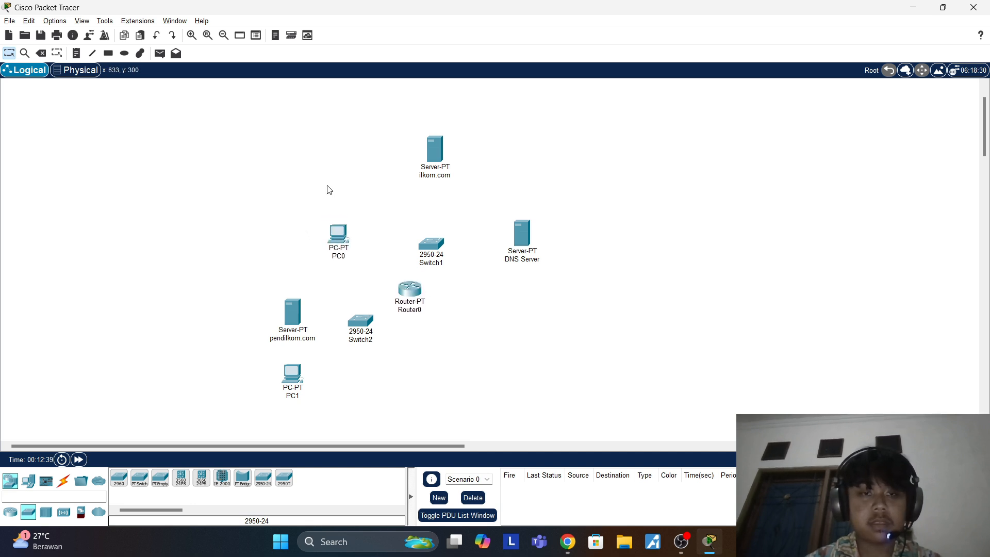
Step: Connect pendilkom.com and PC1 to Switch2 using automatically chosen cable types
{"action": "left_click", "coordinate": [63, 480]}
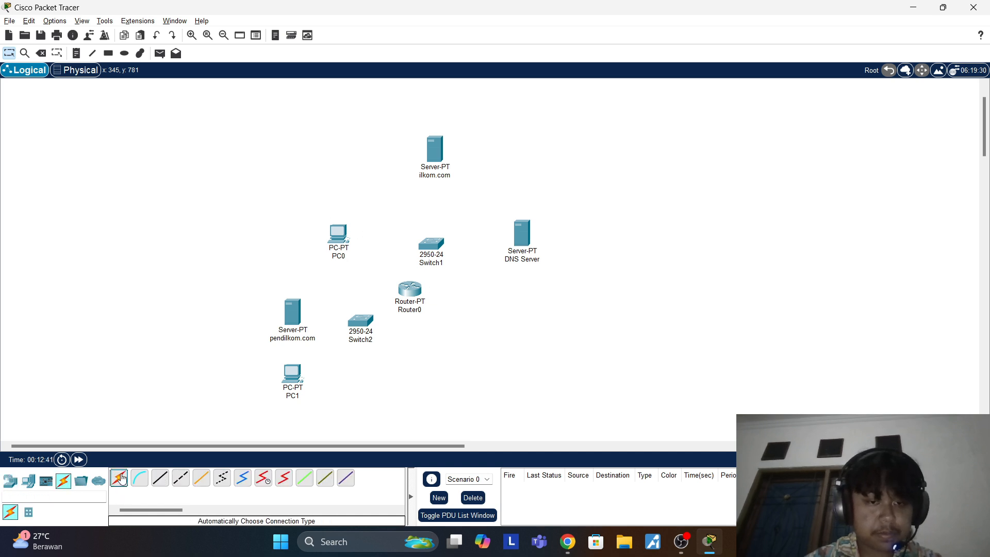
{"action": "left_click", "coordinate": [118, 478]}
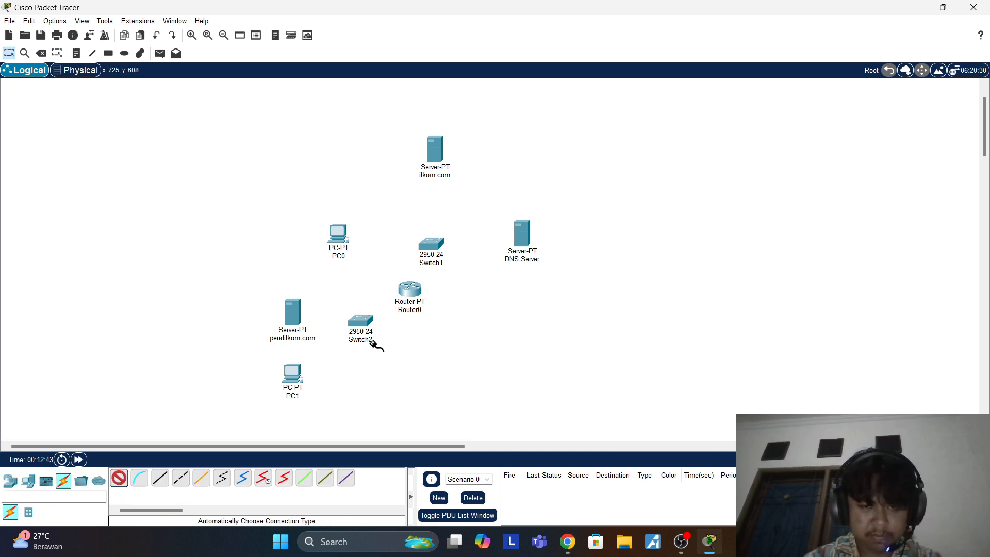
{"action": "left_click", "coordinate": [297, 319]}
{"action": "left_click", "coordinate": [360, 322]}
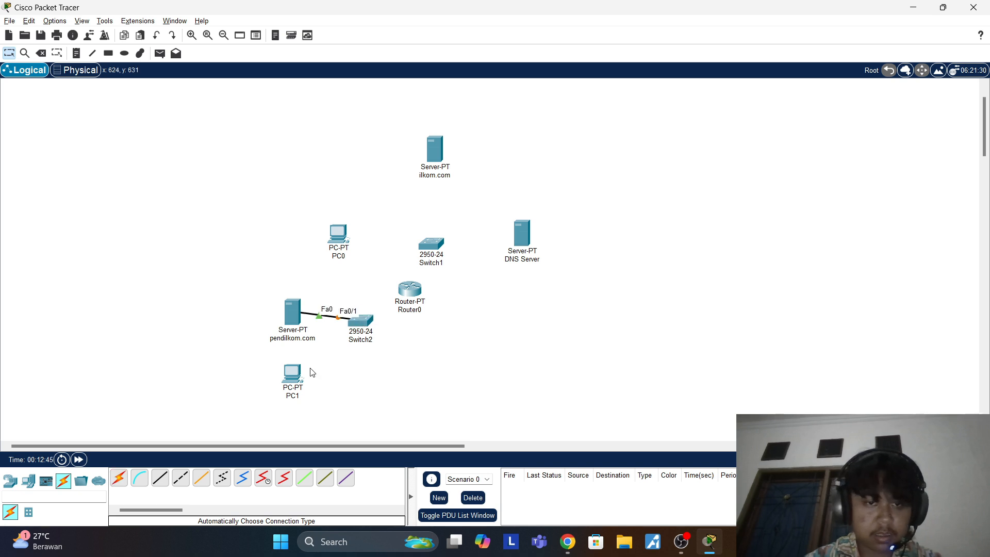
{"action": "left_click", "coordinate": [119, 479]}
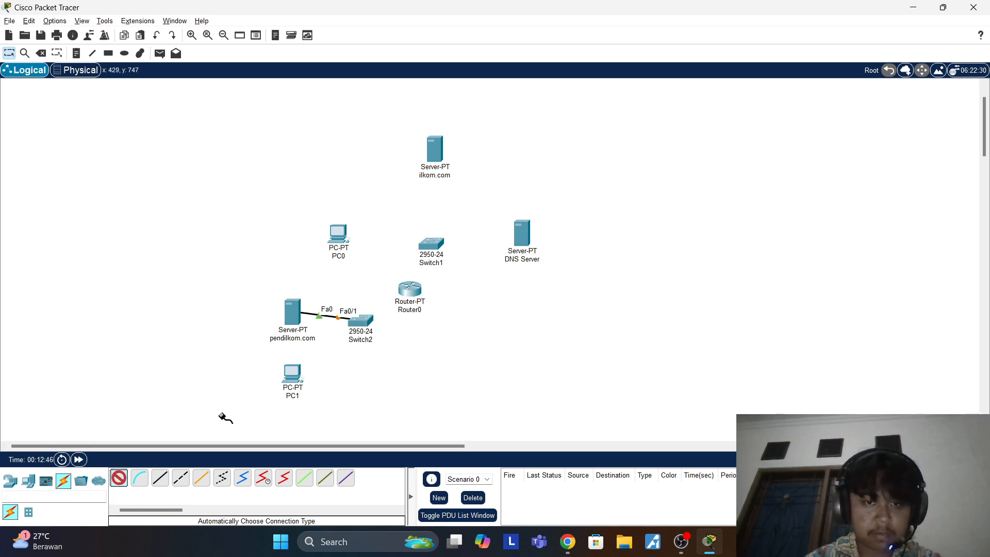
{"action": "left_click", "coordinate": [290, 376]}
{"action": "left_click", "coordinate": [361, 321]}
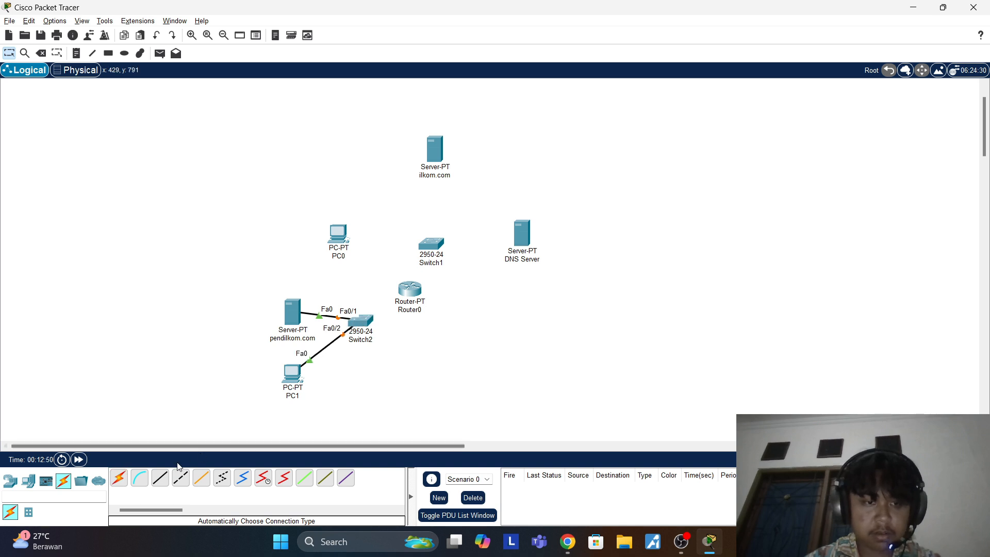
Step: Cable PC0, ilkom.com and DNS Server to Switch1, in that order, with the automatic connection type
{"action": "left_click", "coordinate": [120, 480]}
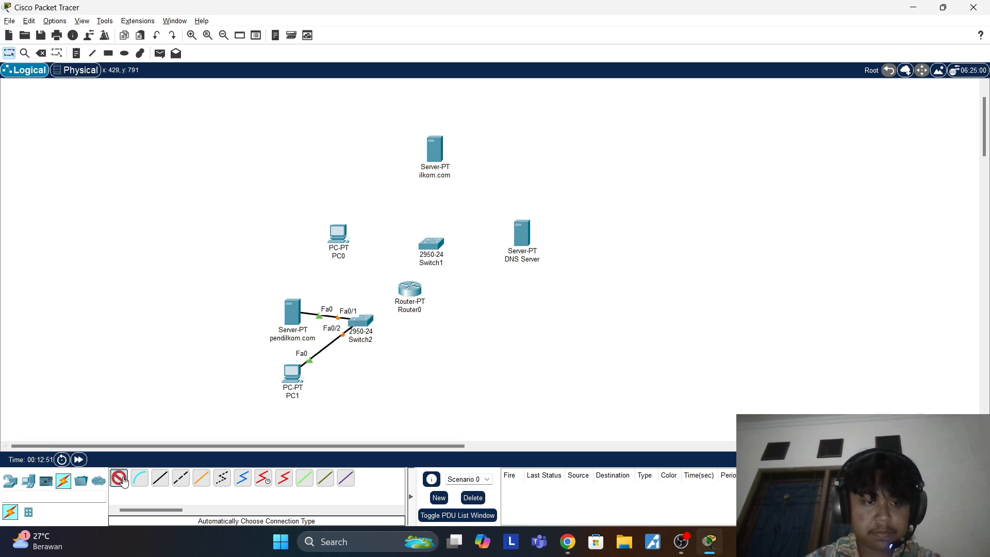
{"action": "left_click", "coordinate": [331, 236]}
{"action": "left_click", "coordinate": [431, 243]}
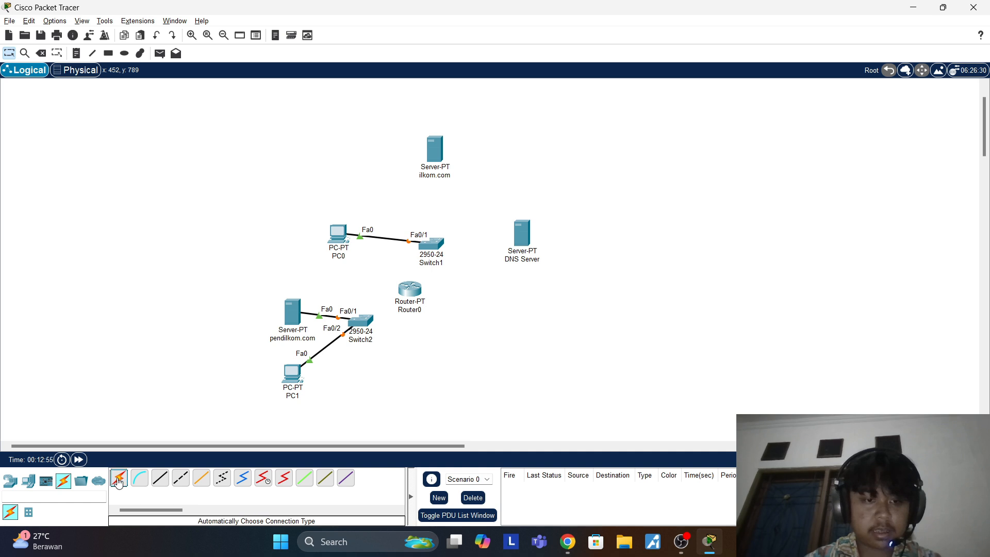
{"action": "left_click", "coordinate": [119, 479]}
{"action": "left_click", "coordinate": [434, 151]}
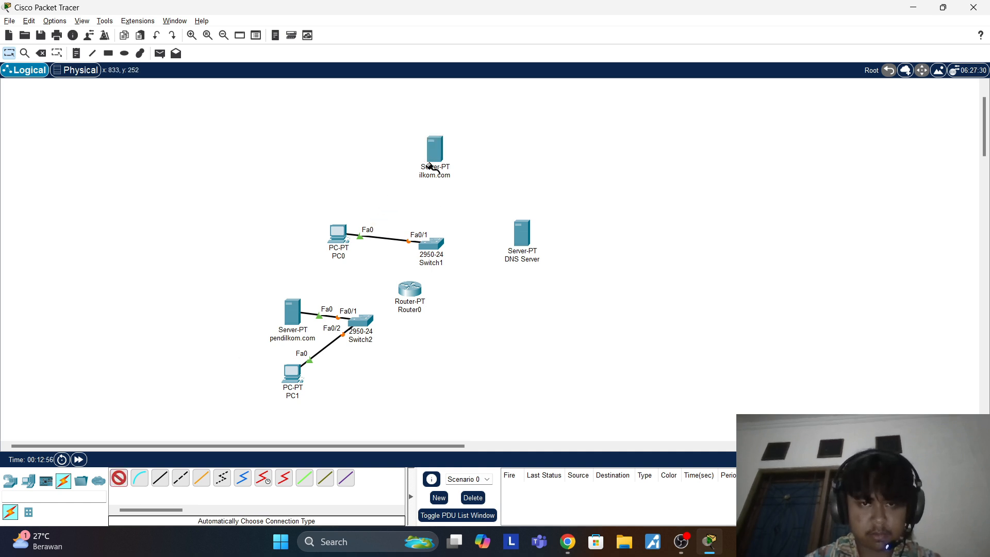
{"action": "left_click", "coordinate": [431, 243]}
{"action": "left_click", "coordinate": [119, 479]}
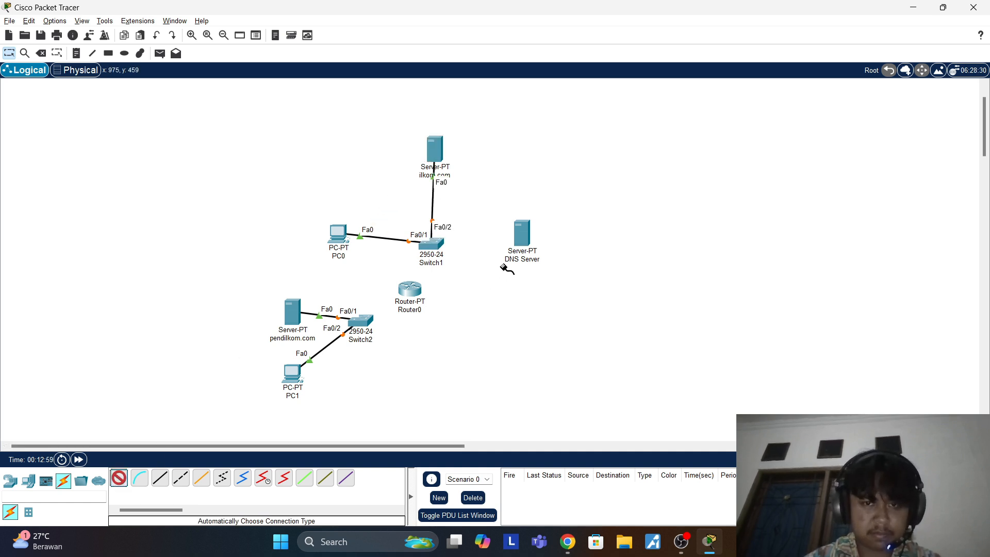
{"action": "left_click", "coordinate": [521, 234]}
{"action": "left_click", "coordinate": [427, 261]}
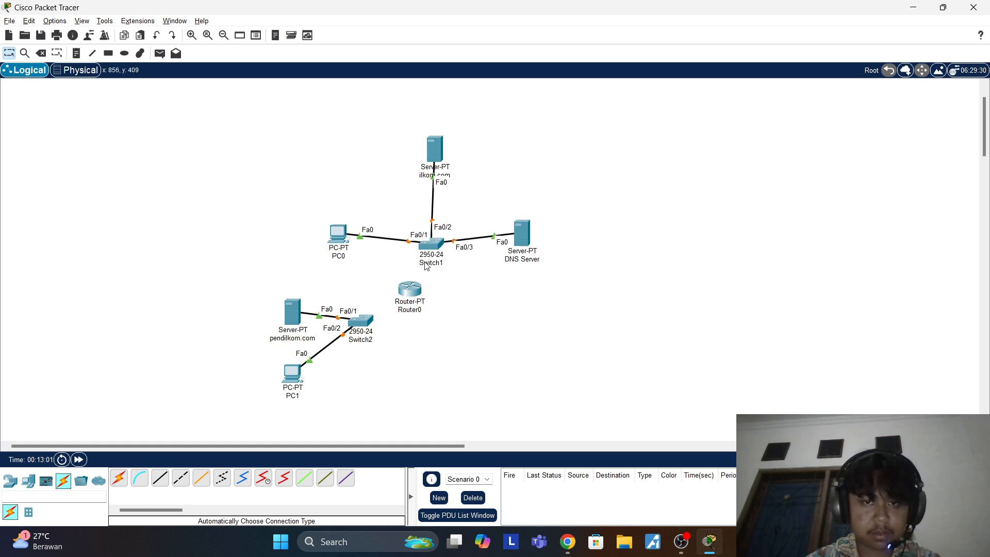
Step: Link Switch1 and then Switch2 to Router0 with automatically chosen cables
{"action": "left_click", "coordinate": [118, 479]}
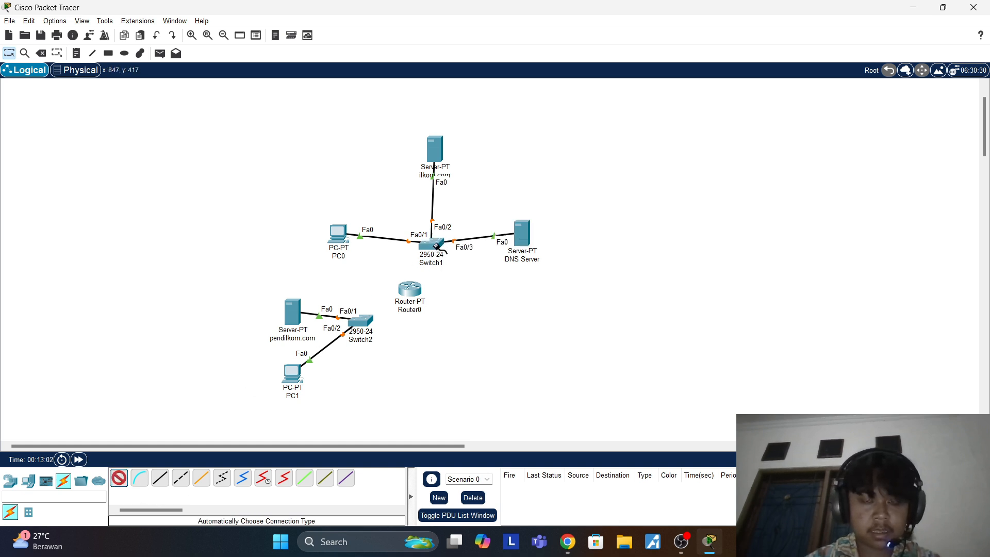
{"action": "left_click", "coordinate": [437, 244]}
{"action": "left_click", "coordinate": [410, 289]}
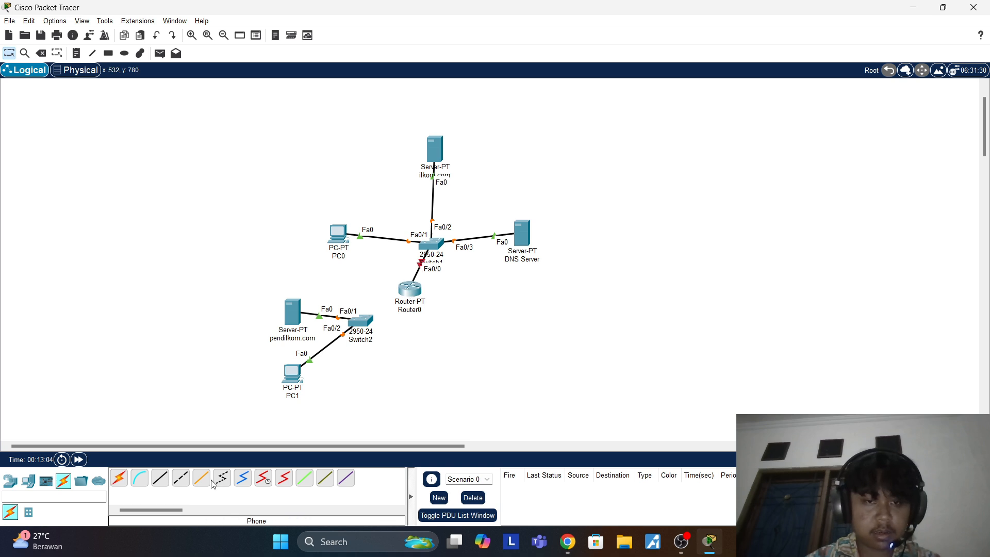
{"action": "left_click", "coordinate": [118, 480]}
{"action": "left_click", "coordinate": [361, 322]}
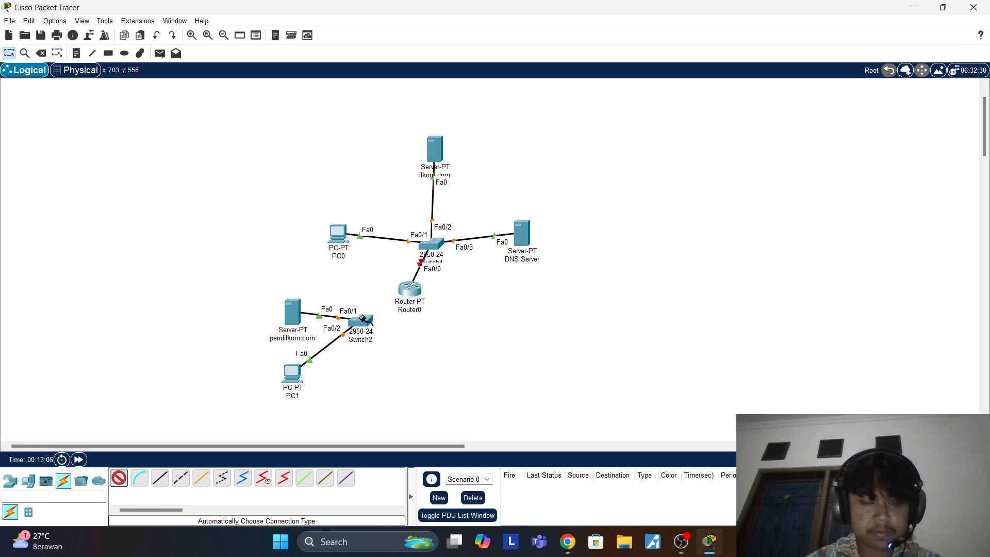
{"action": "left_click", "coordinate": [405, 294]}
{"action": "left_click", "coordinate": [408, 292]}
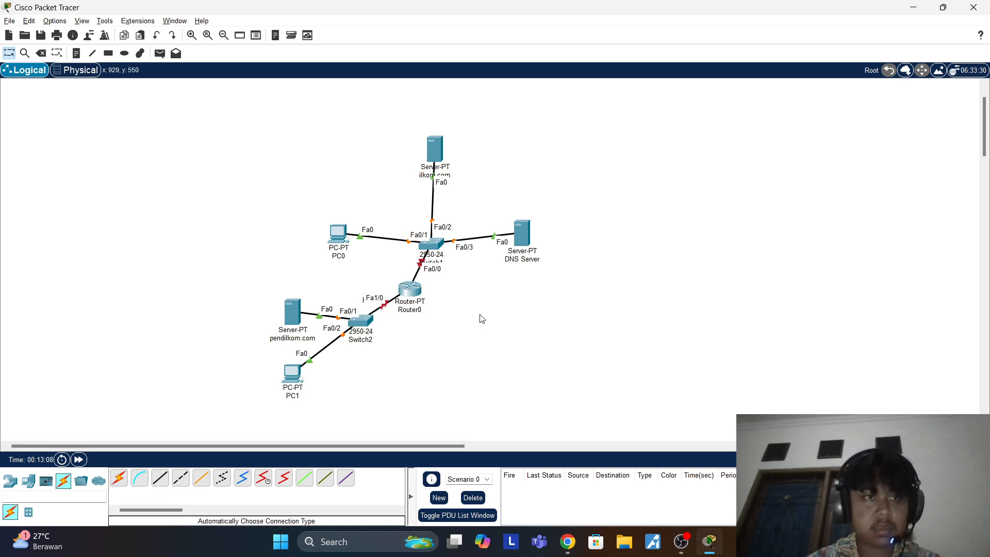
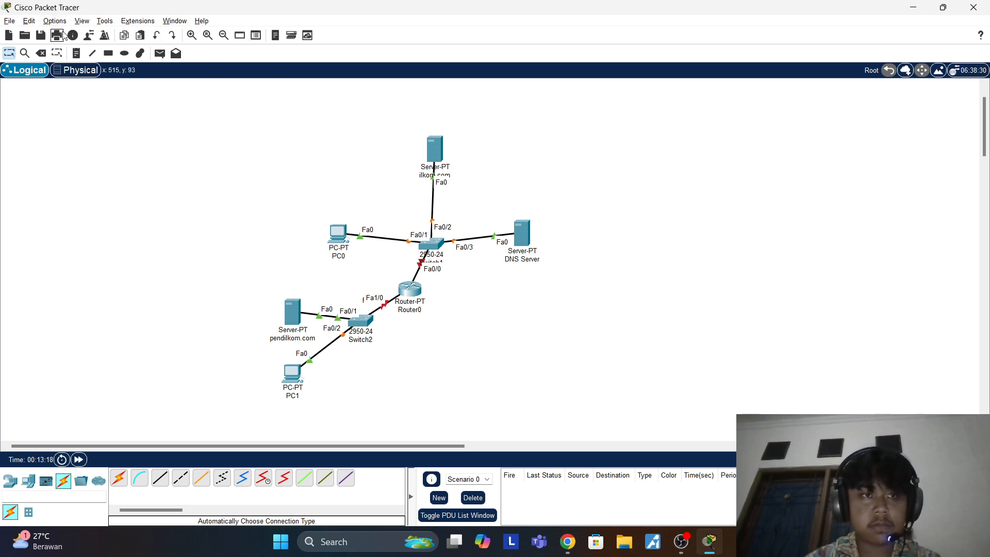
Step: Place a note reading 192.168.1.0/24 above PC0 to label the Switch1 network
{"action": "left_click", "coordinate": [78, 54]}
{"action": "left_click", "coordinate": [335, 182]}
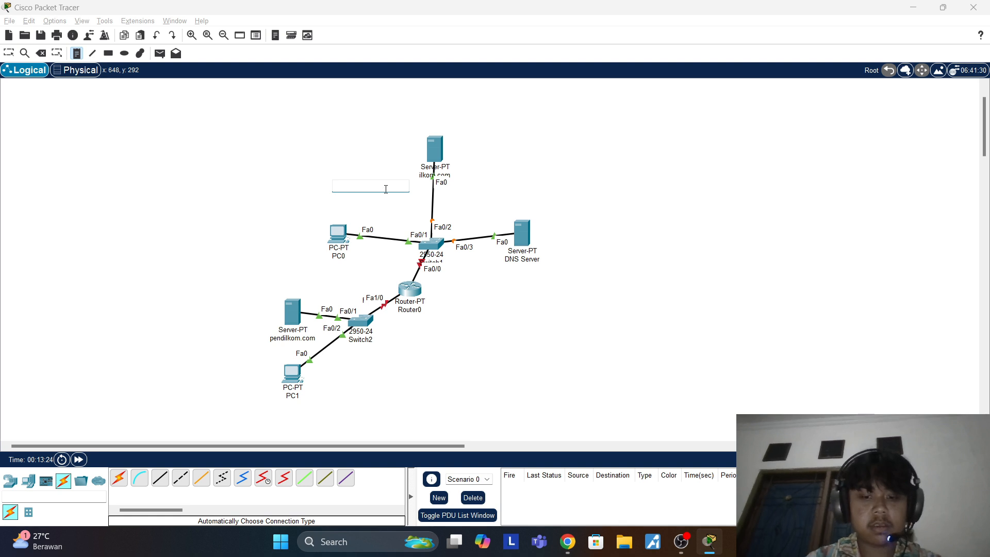
{"action": "type", "text": "192.168.1.0/24"}
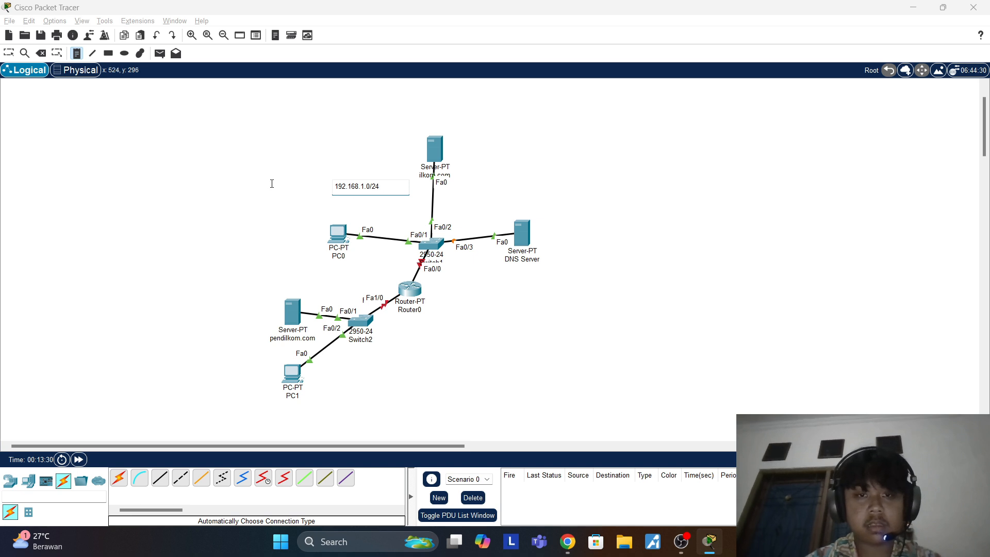
{"action": "left_click", "coordinate": [272, 184]}
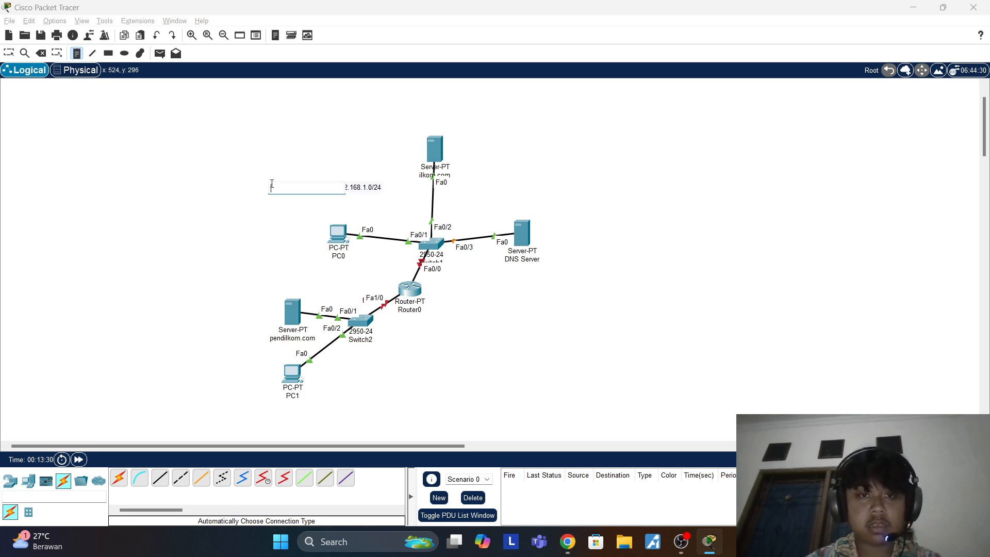
Step: Add a text note reading 192.168.2.0/24 in the empty workspace area below Router0, beside the Switch2 network
{"action": "key", "text": "Escape"}
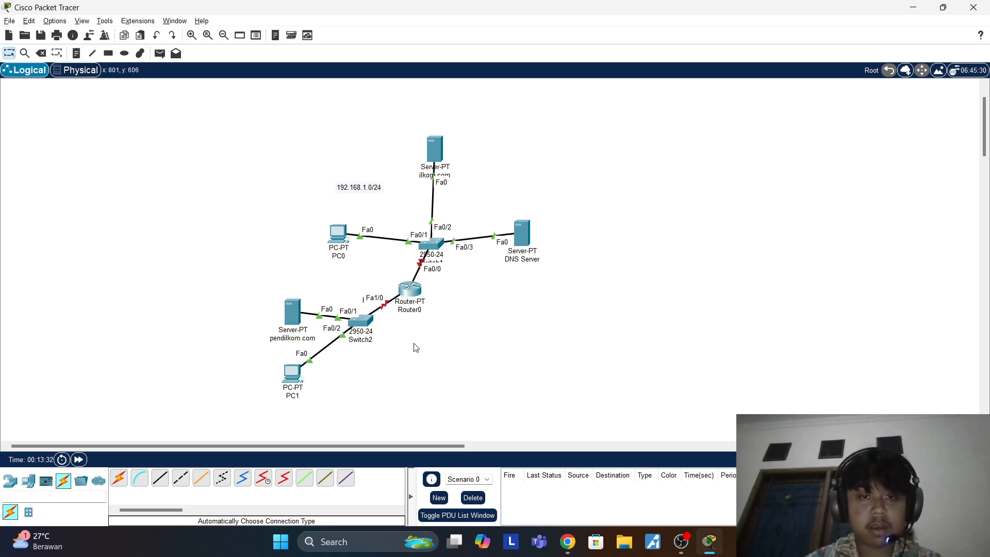
{"action": "left_click", "coordinate": [76, 54]}
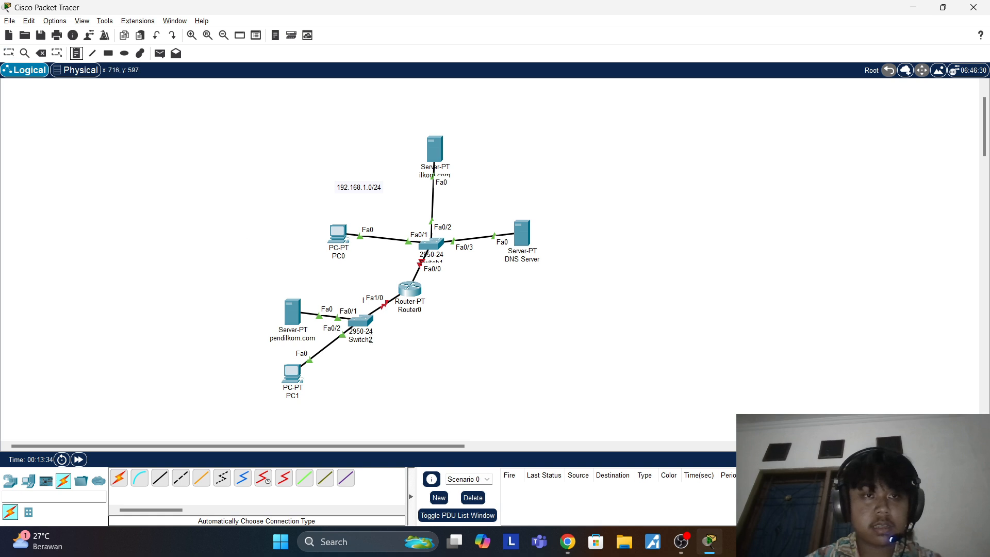
{"action": "left_click", "coordinate": [408, 377]}
{"action": "type", "text": "192.168"}
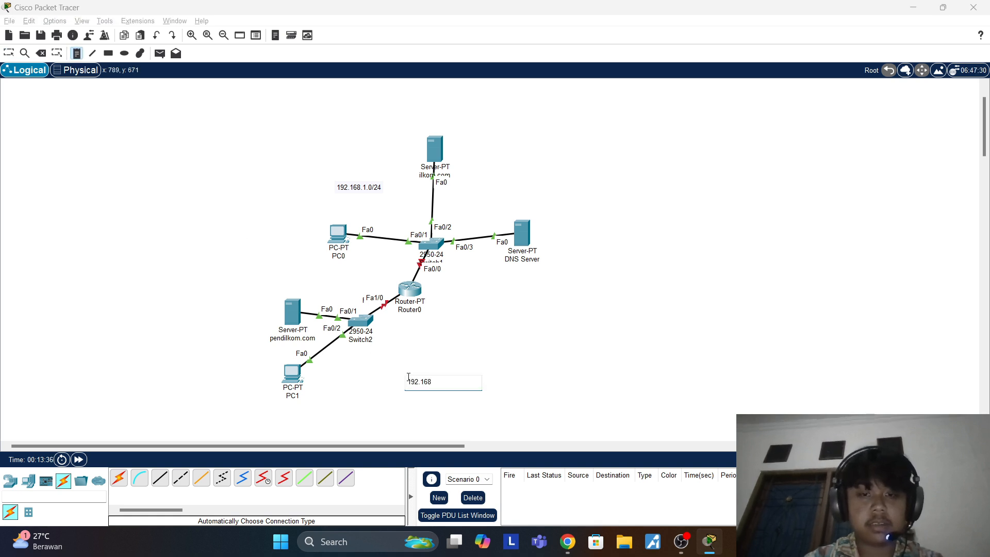
{"action": "type", "text": ".2.0/24"}
{"action": "key", "text": "Return"}
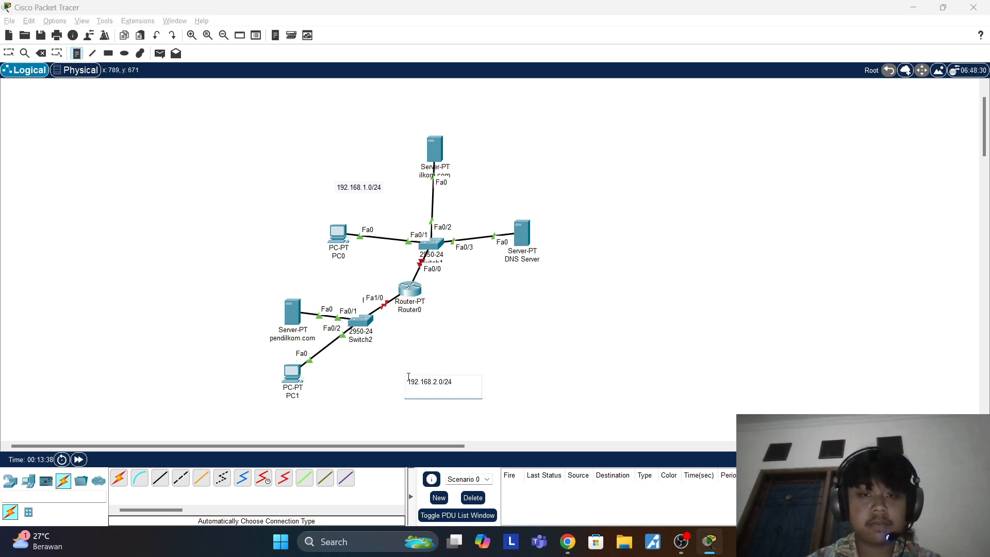
{"action": "left_click", "coordinate": [490, 348]}
{"action": "key", "text": "Escape"}
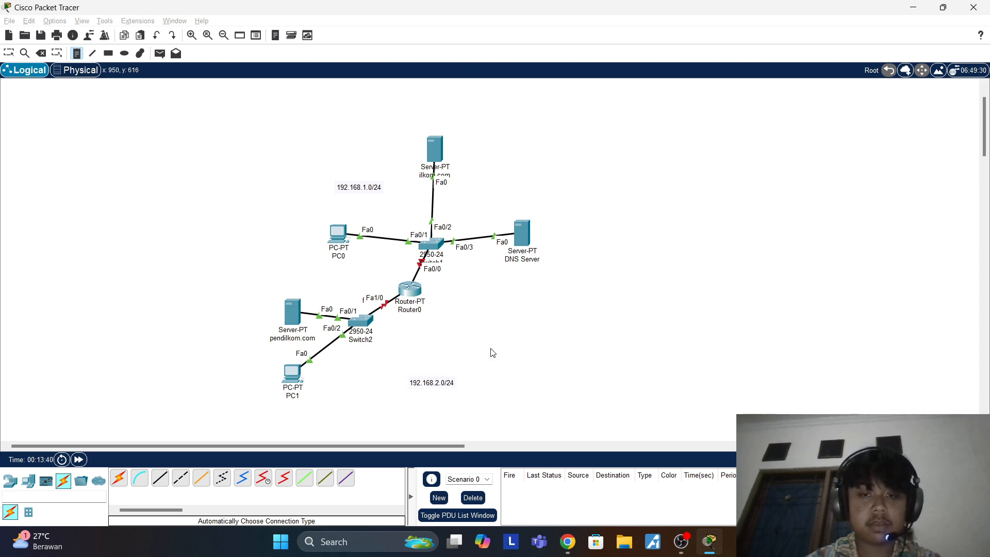
Step: Turn on the FastEthernet0/0 and FastEthernet1/0 ports of Router0
{"action": "left_click", "coordinate": [412, 302]}
{"action": "left_click", "coordinate": [407, 100]}
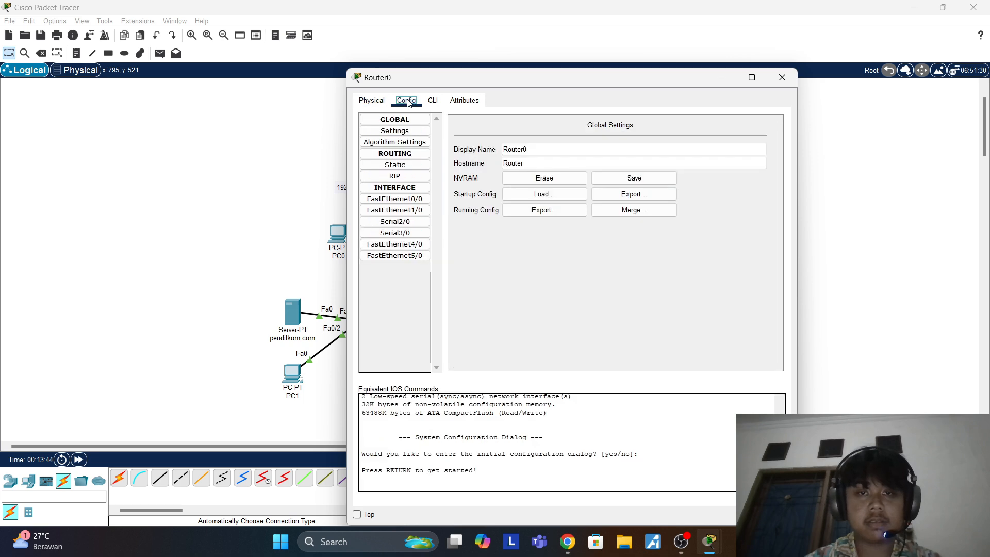
{"action": "left_click", "coordinate": [400, 201]}
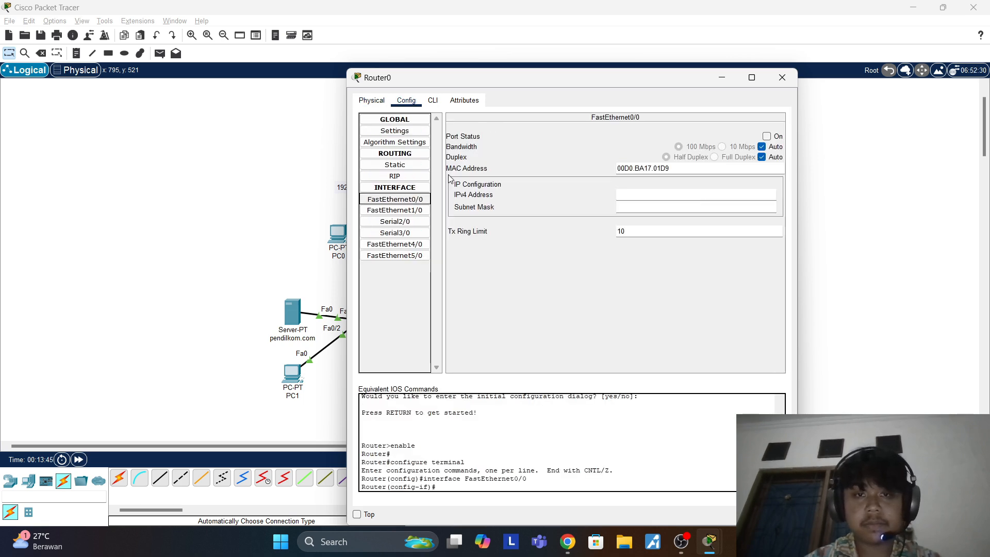
{"action": "left_click", "coordinate": [767, 137]}
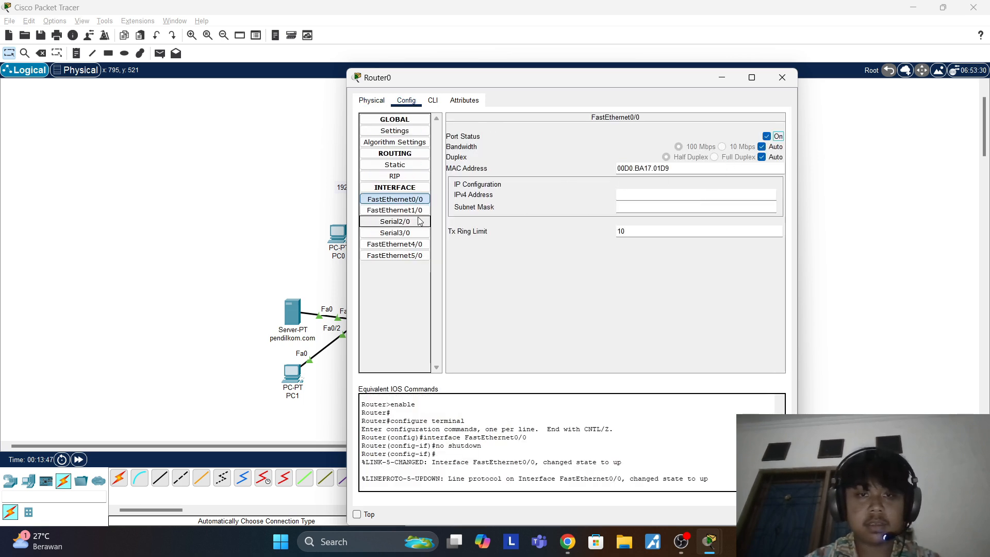
{"action": "left_click", "coordinate": [394, 210]}
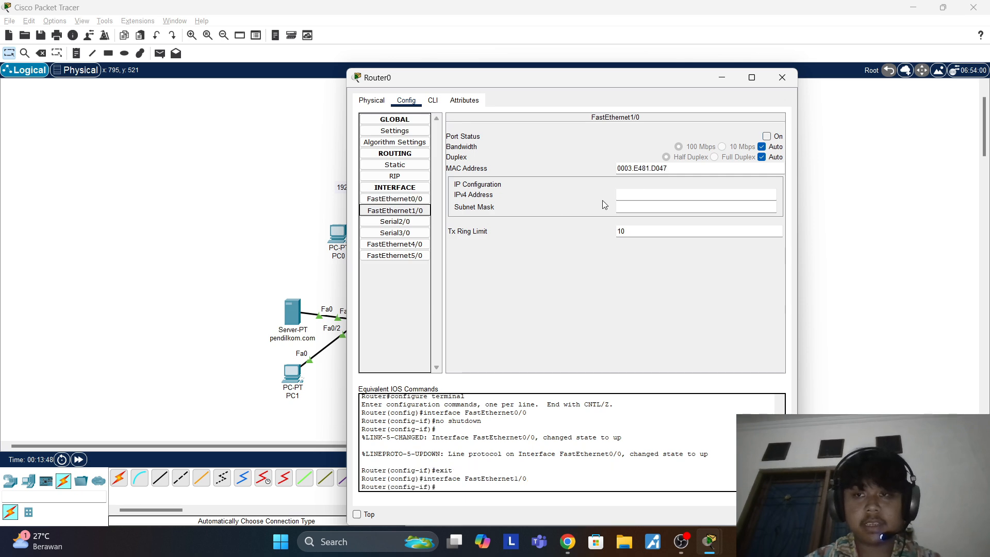
{"action": "left_click", "coordinate": [767, 136]}
{"action": "left_click", "coordinate": [782, 77]}
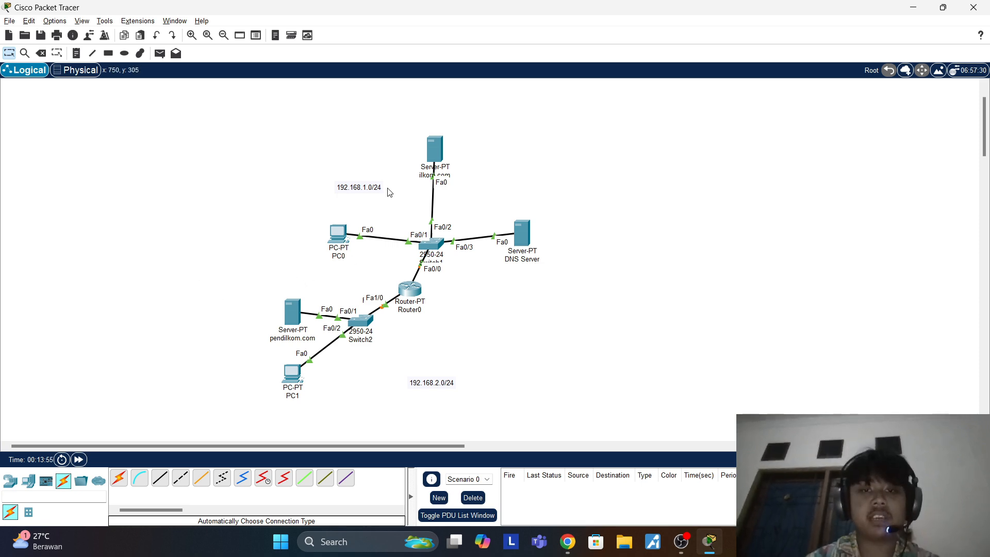
Step: Give the DNS Server the static IPv4 address 192.168.1.1 with subnet mask 255.255.255.0
{"action": "left_click", "coordinate": [338, 235]}
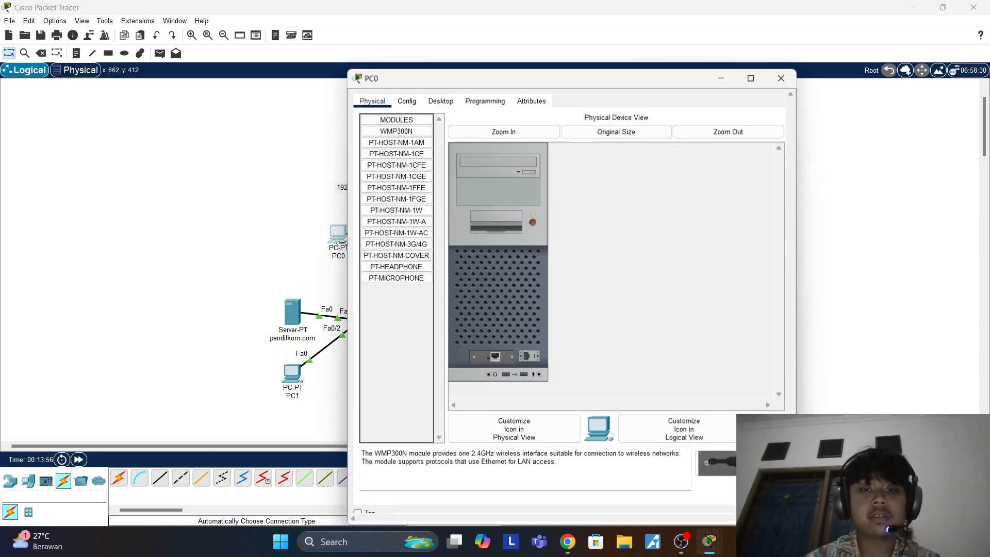
{"action": "left_click", "coordinate": [806, 73]}
{"action": "left_click", "coordinate": [523, 234]}
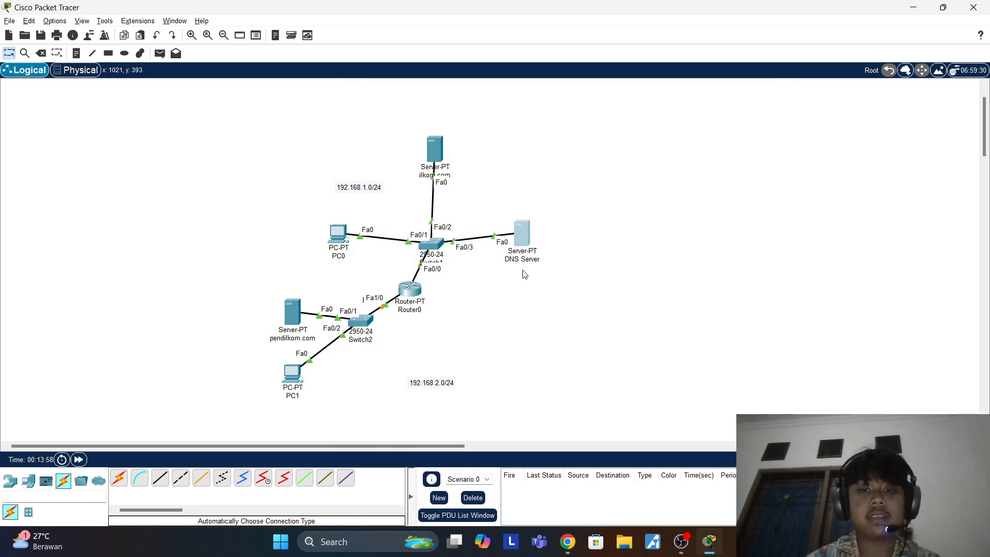
{"action": "left_click", "coordinate": [406, 101]}
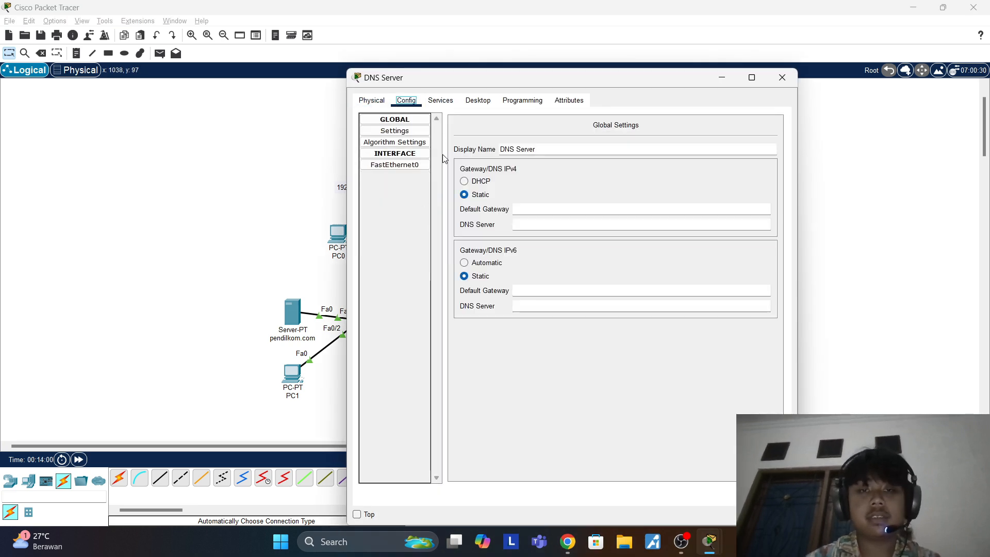
{"action": "left_click", "coordinate": [478, 101]}
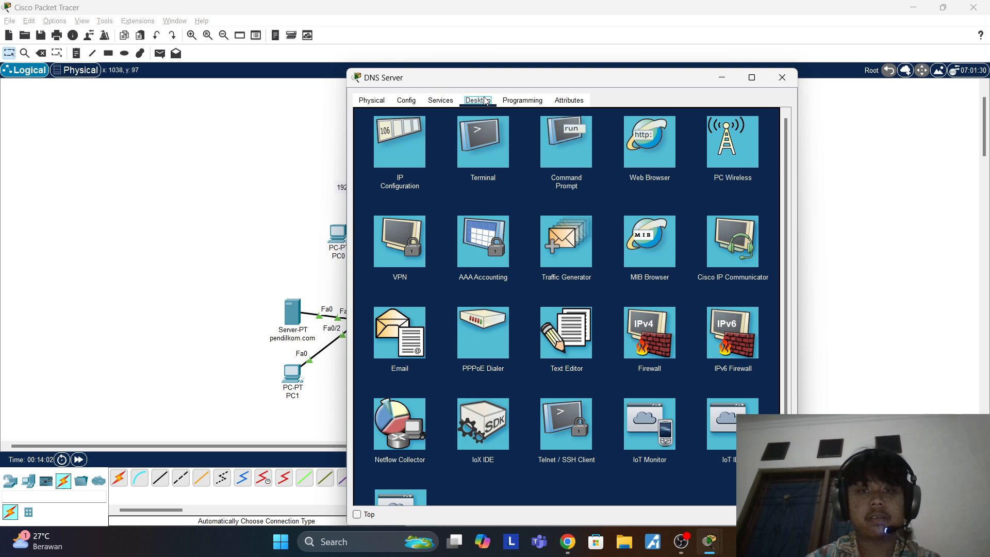
{"action": "left_click", "coordinate": [407, 134]}
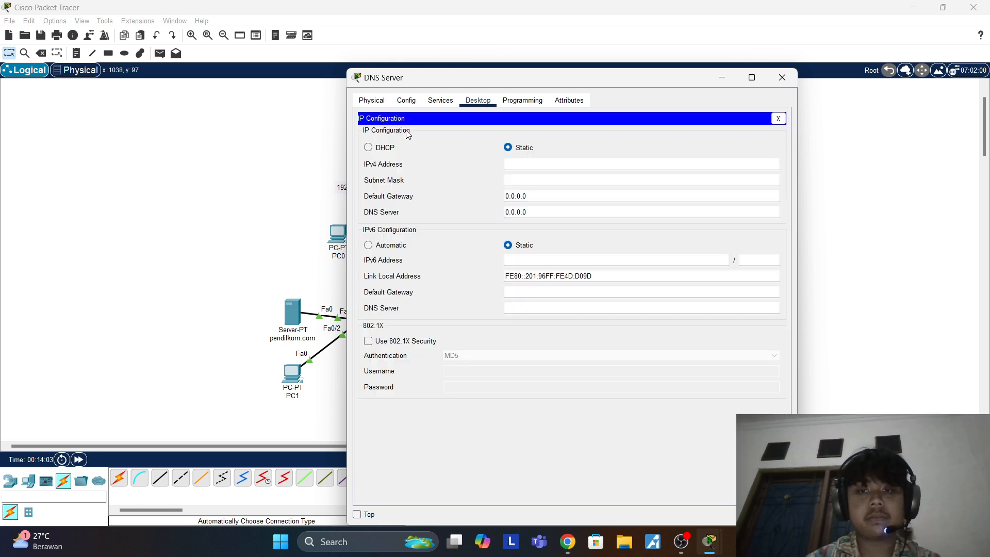
{"action": "left_click", "coordinate": [615, 166]}
{"action": "type", "text": "192.168.1.1"}
{"action": "key", "text": "Tab"}
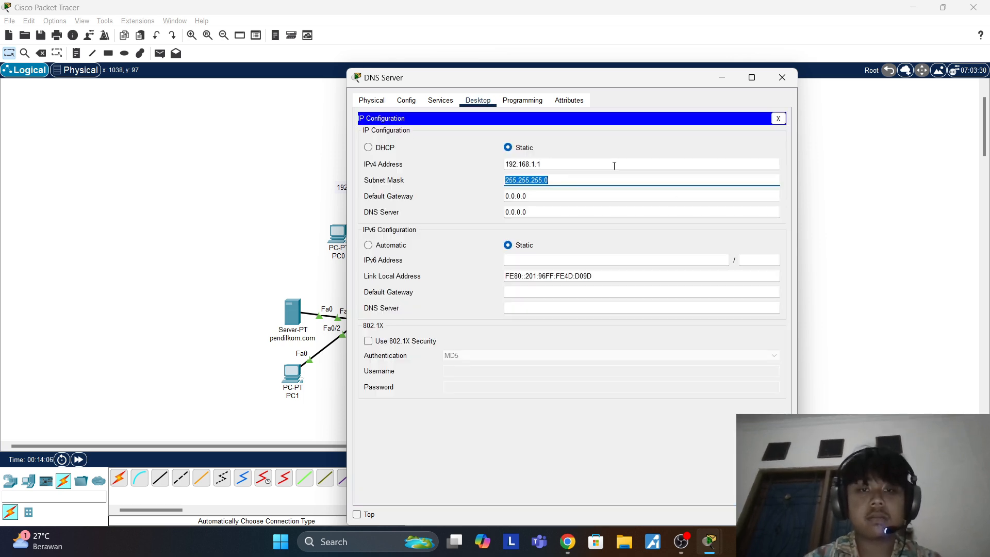
{"action": "left_click", "coordinate": [782, 77]}
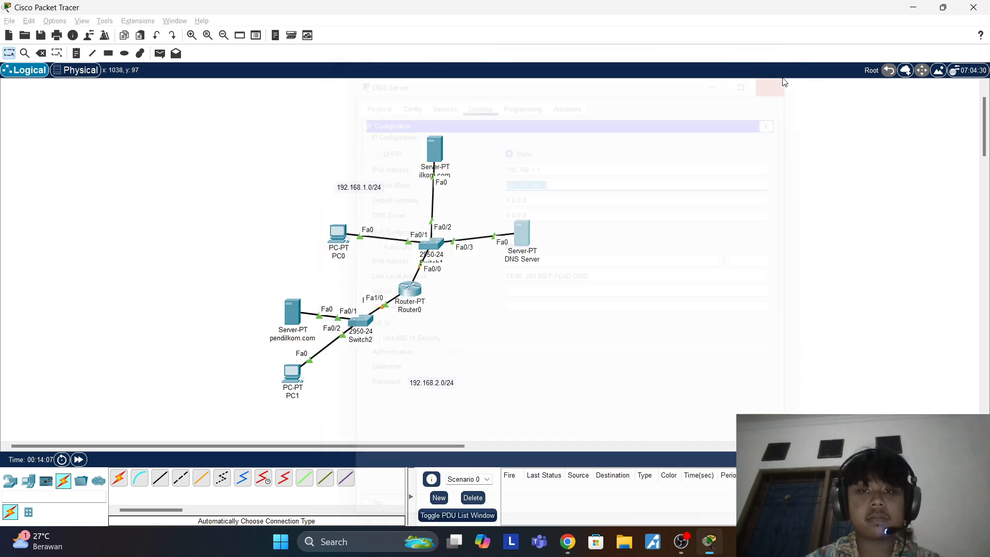
Step: Give the ilkom.com server the static IPv4 address 192.168.1.2 with subnet mask 255.255.255.0
{"action": "left_click", "coordinate": [434, 163]}
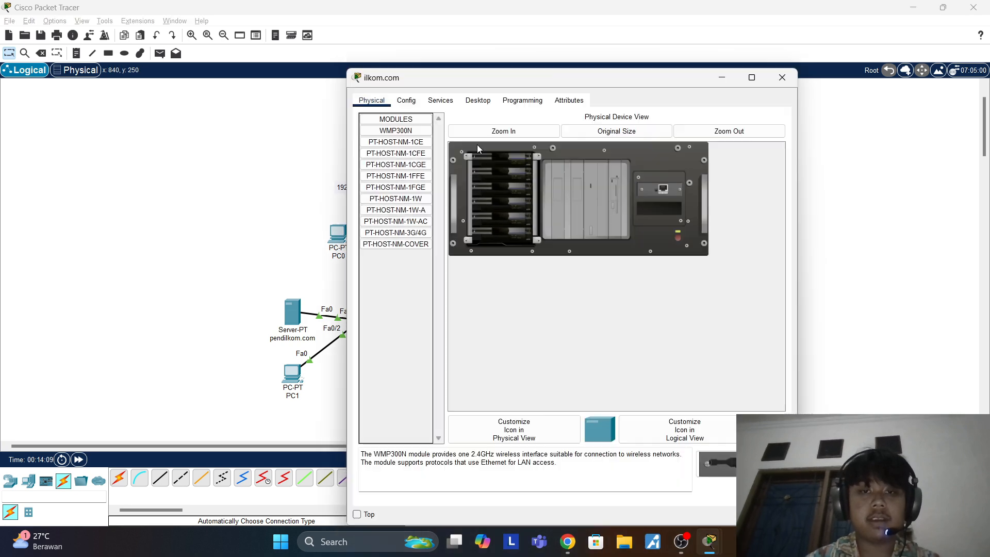
{"action": "left_click", "coordinate": [475, 100]}
{"action": "left_click", "coordinate": [397, 168]}
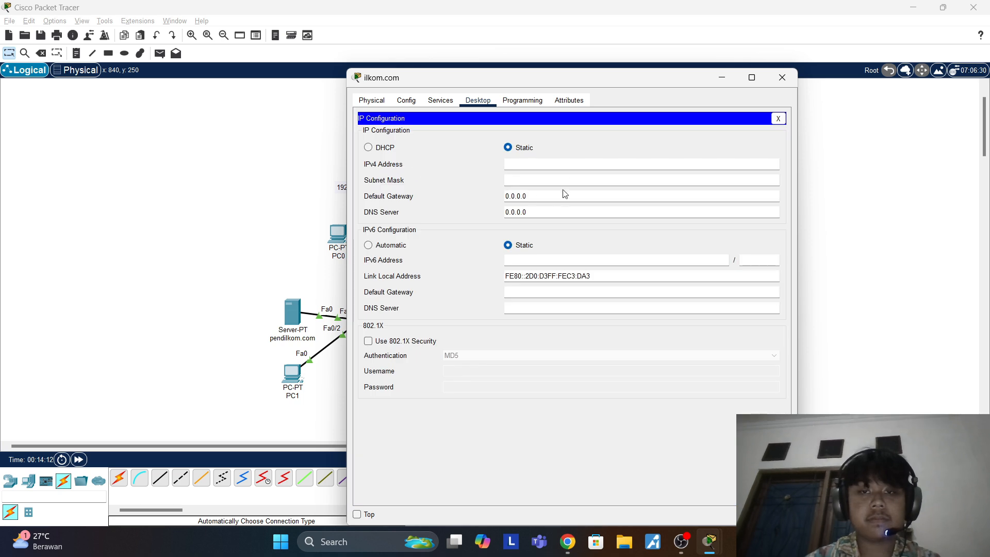
{"action": "left_click", "coordinate": [561, 164]}
{"action": "type", "text": "192.168.1.2"}
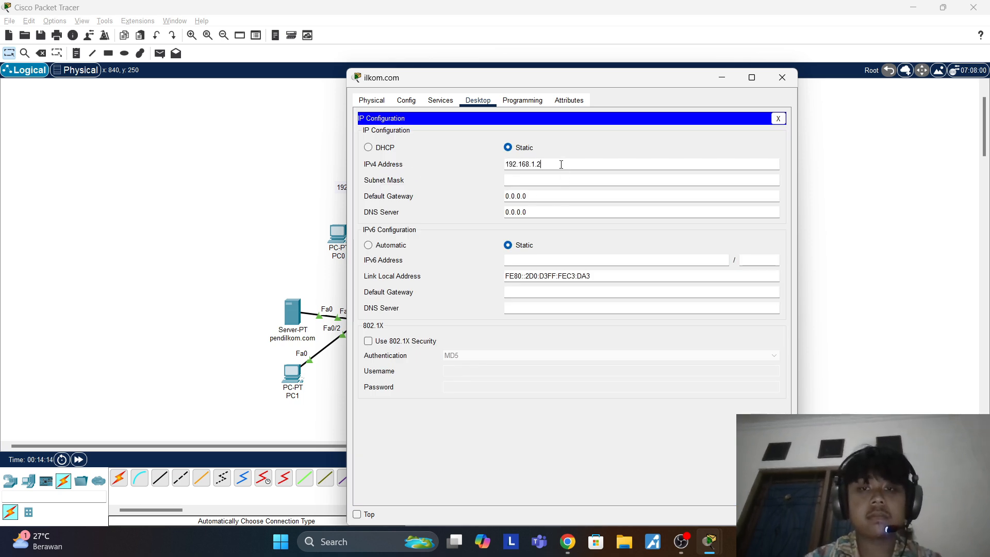
{"action": "key", "text": "Tab"}
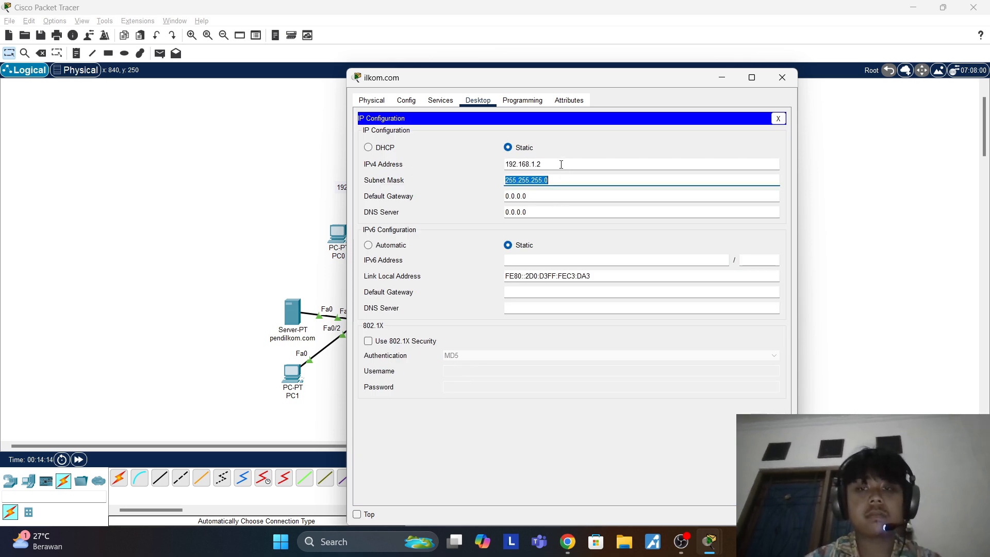
{"action": "left_click", "coordinate": [782, 78]}
Step: Give PC0 the static IPv4 address 192.168.1.3 with subnet mask 255.255.255.0
{"action": "left_click", "coordinate": [338, 235]}
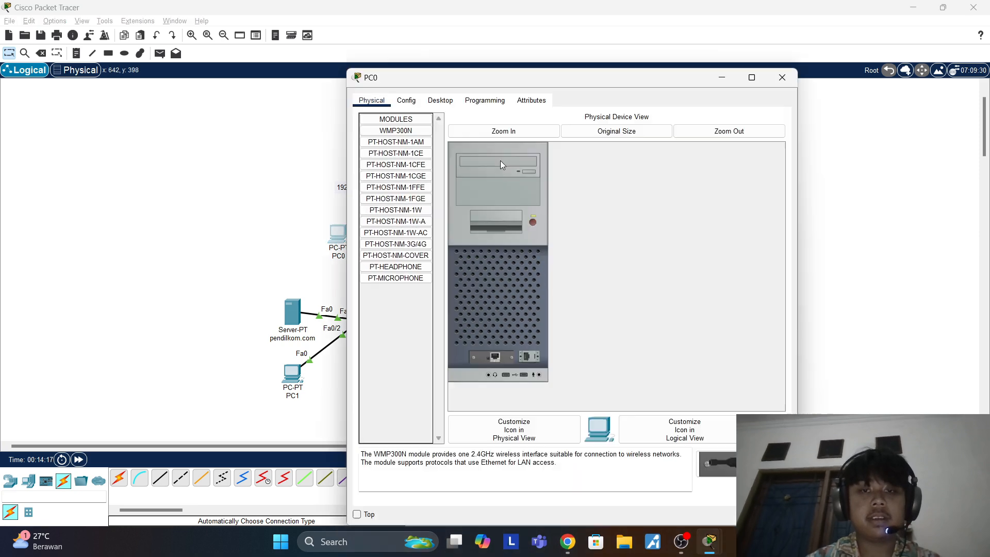
{"action": "left_click", "coordinate": [441, 101]}
{"action": "left_click", "coordinate": [406, 145]}
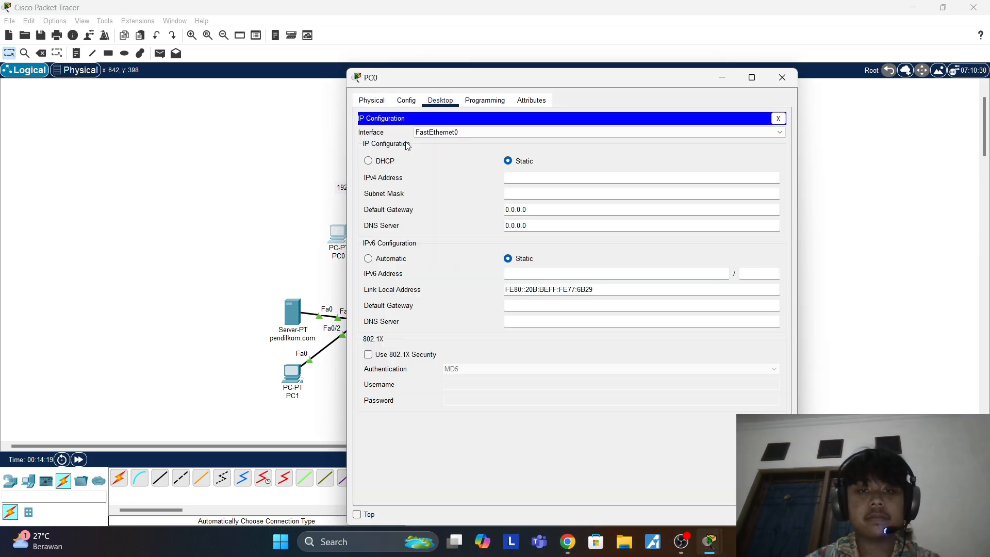
{"action": "type", "text": "192.168.1.3"}
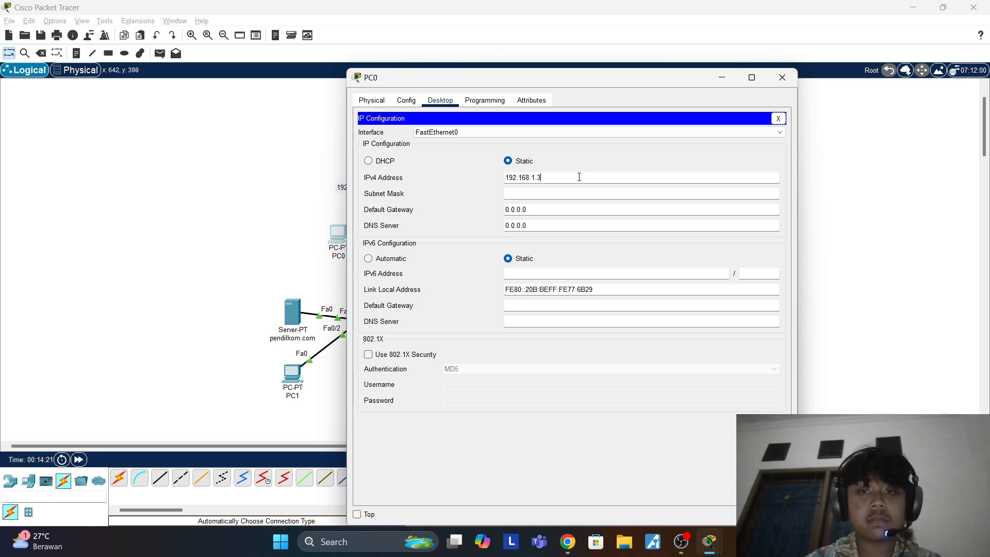
{"action": "key", "text": "Tab"}
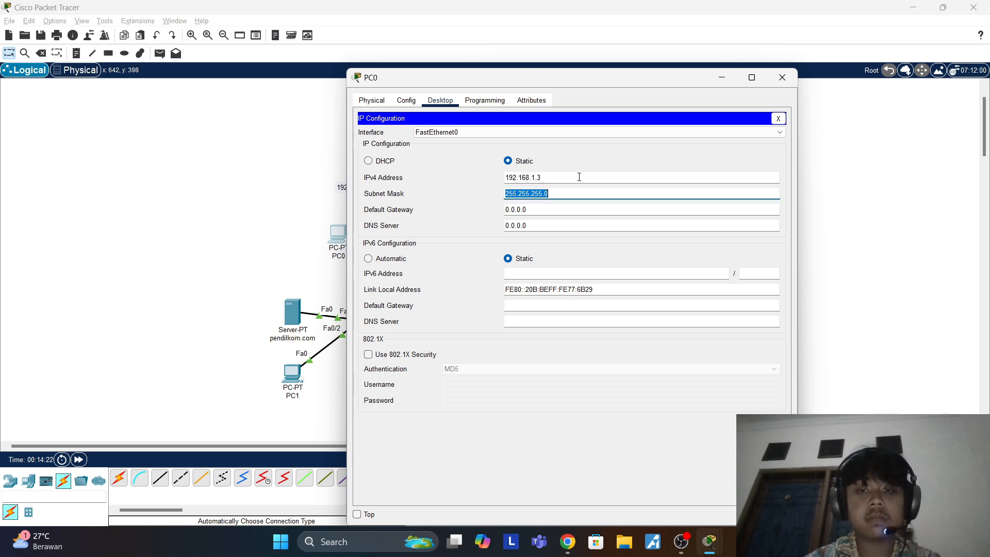
{"action": "left_click", "coordinate": [782, 77]}
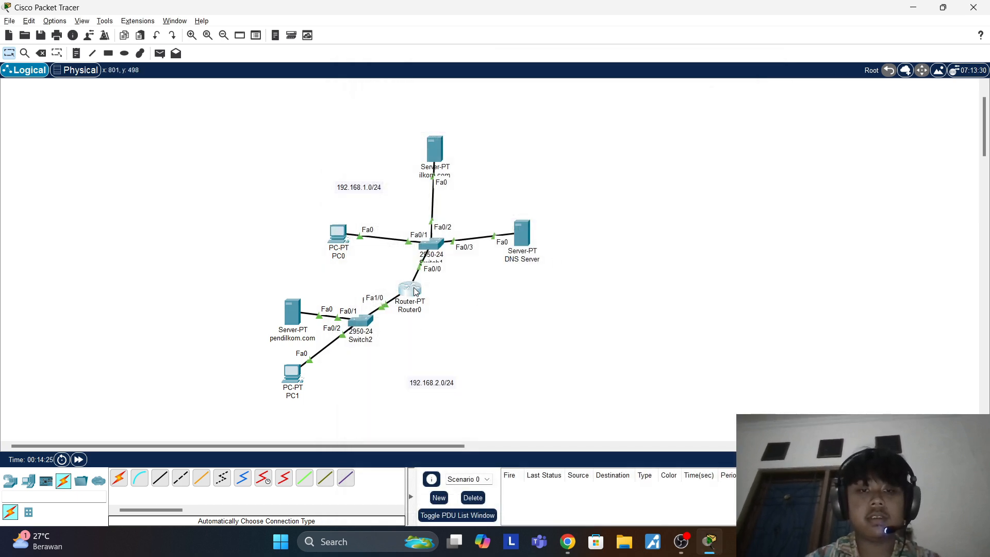
Step: Assign IPv4 address 192.168.1.4 with subnet mask 255.255.255.0 to Router0's FastEthernet0/0 interface
{"action": "left_click", "coordinate": [415, 292]}
{"action": "left_click_drag", "start_coordinate": [585, 79], "coordinate": [746, 71]}
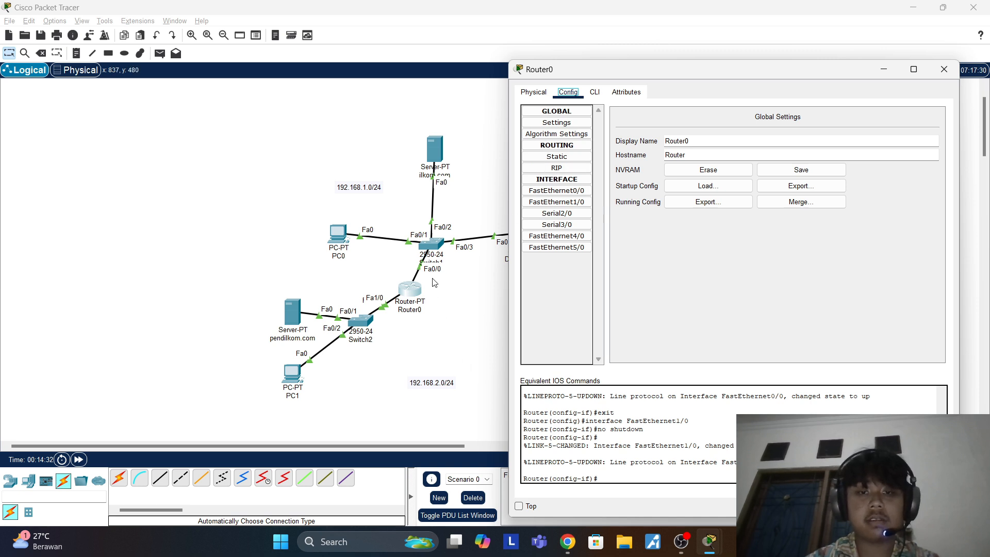
{"action": "left_click", "coordinate": [560, 194]}
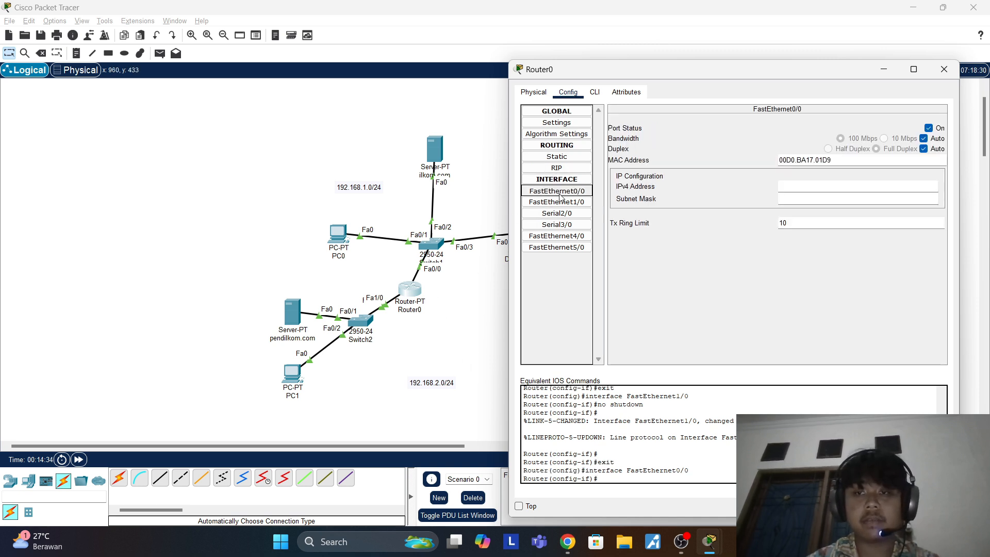
{"action": "left_click", "coordinate": [810, 187]}
{"action": "type", "text": "192.1"}
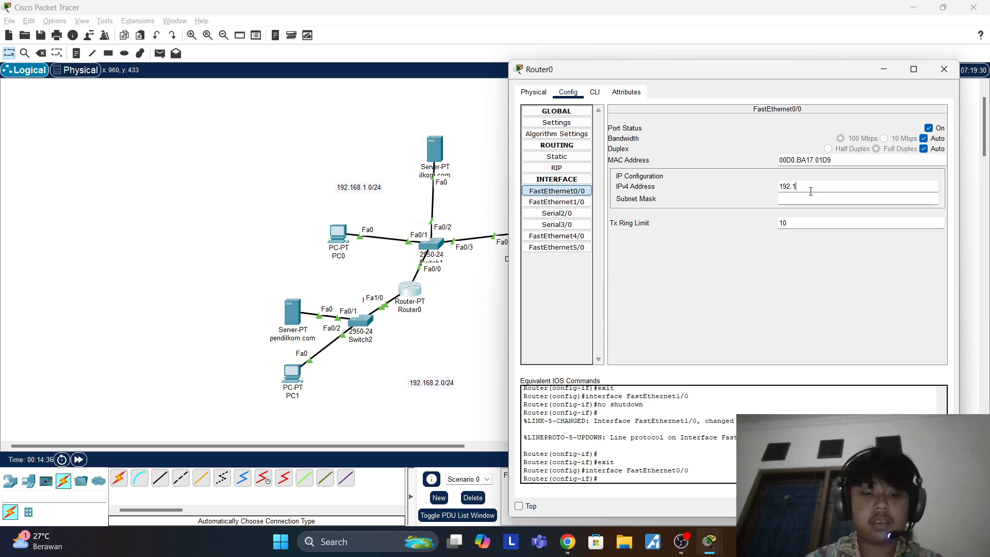
{"action": "type", "text": "68.1.4"}
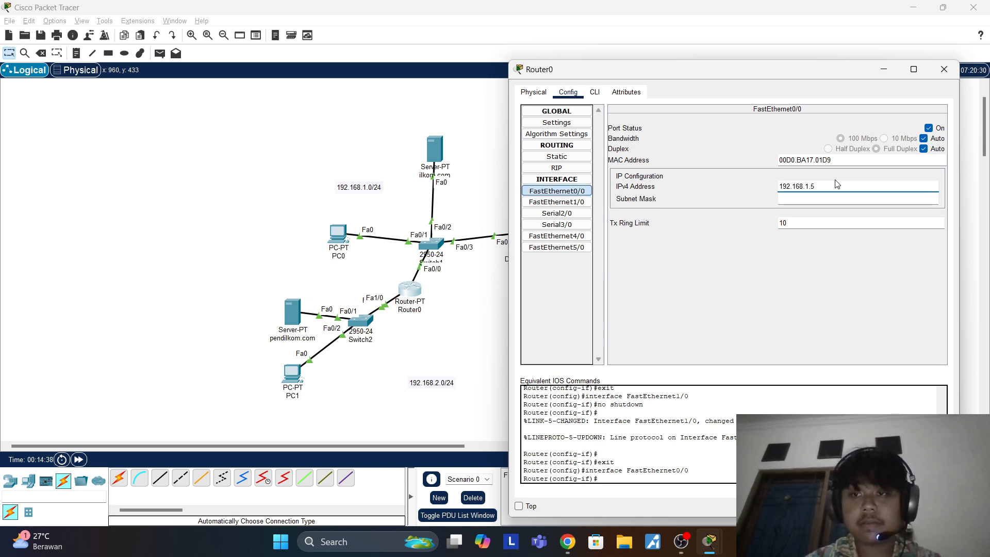
{"action": "key", "text": "Tab"}
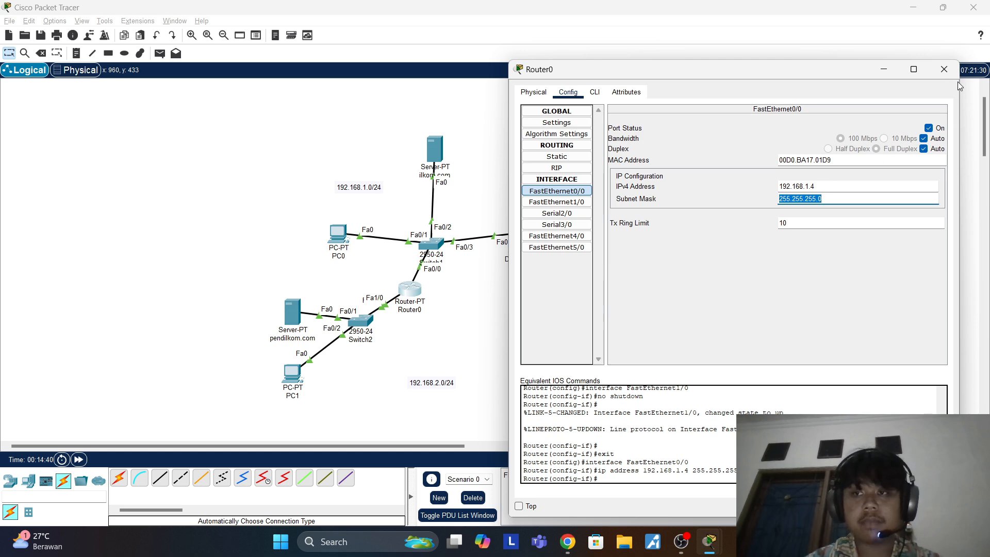
{"action": "left_click", "coordinate": [945, 70]}
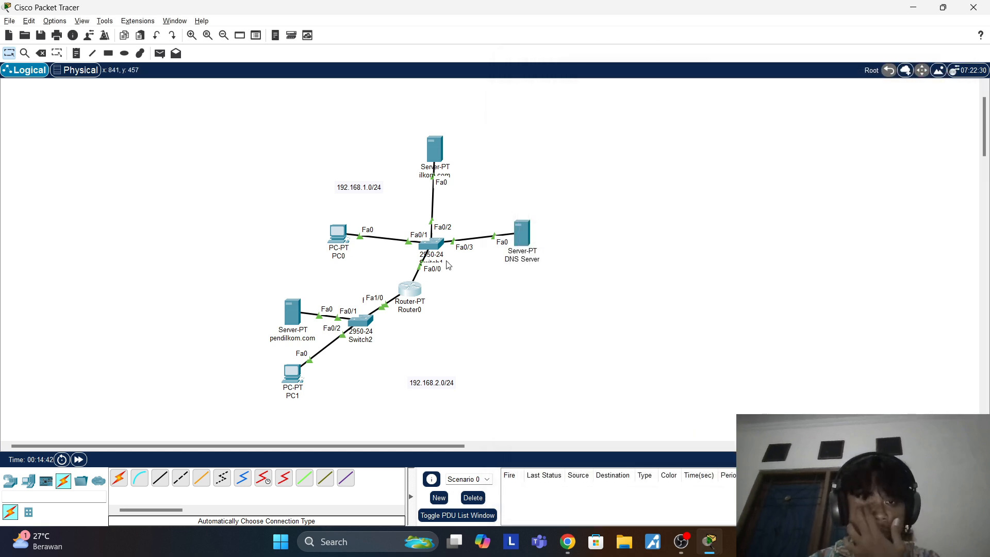
Step: Open index.html in the ilkom.com server's HTTP service for editing and delete the welcome line and all quick links
{"action": "left_click", "coordinate": [441, 155]}
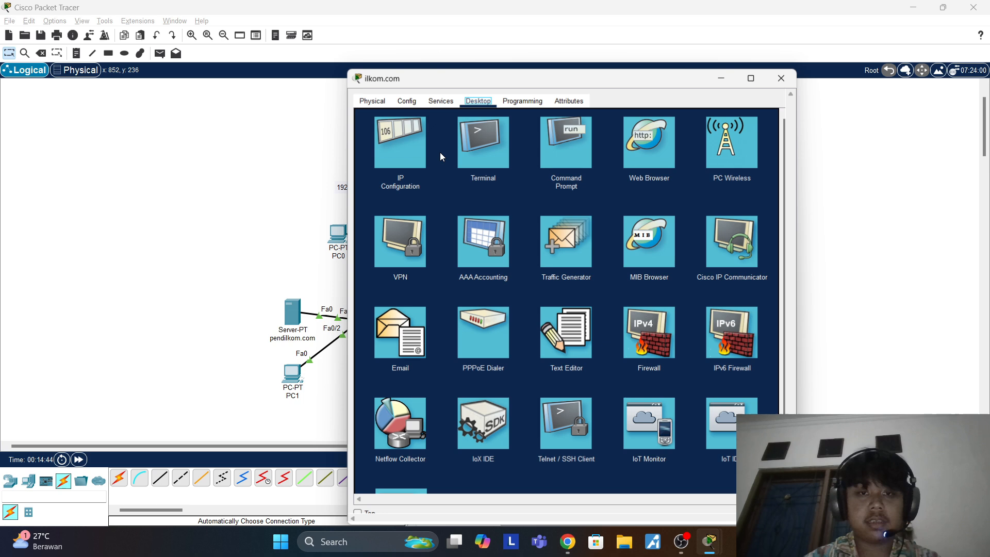
{"action": "left_click", "coordinate": [406, 100]}
{"action": "left_click", "coordinate": [441, 100]}
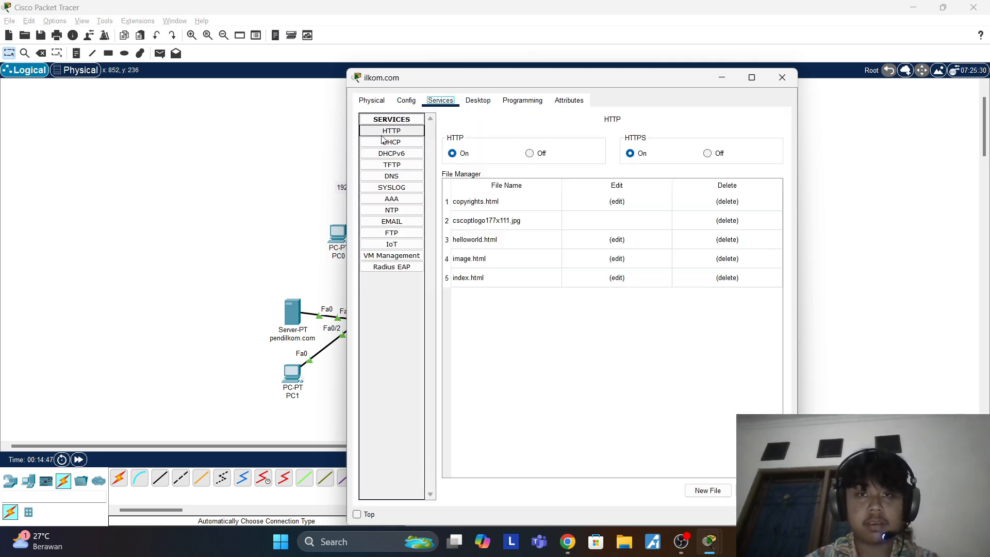
{"action": "left_click", "coordinate": [620, 282]}
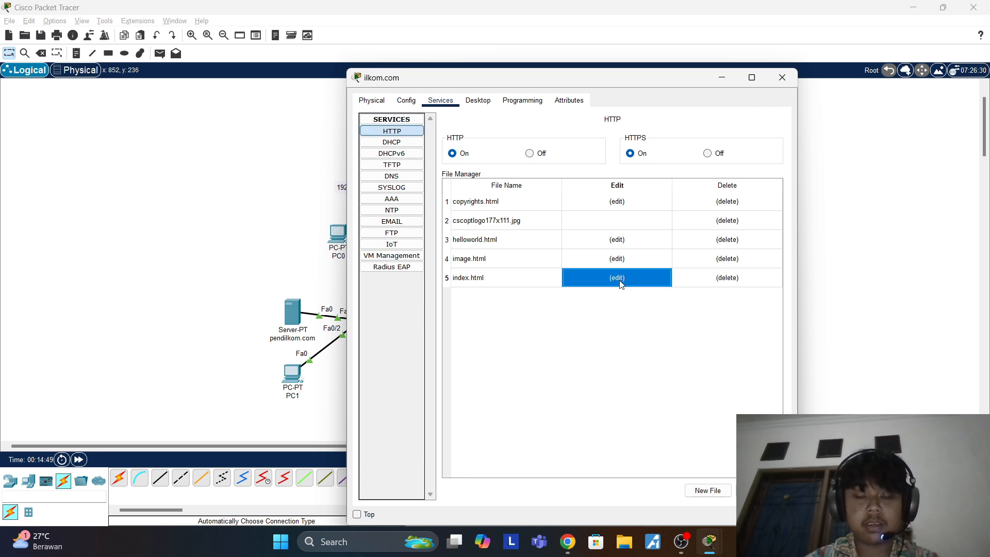
{"action": "left_click_drag", "start_coordinate": [593, 197], "coordinate": [413, 156]}
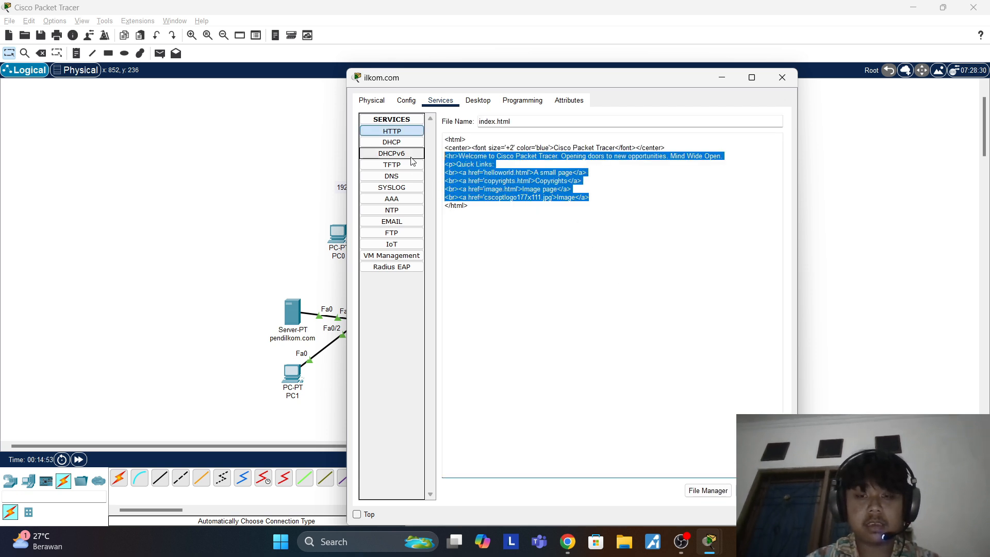
{"action": "key", "text": "BackSpace"}
{"action": "key", "text": "BackSpace"}
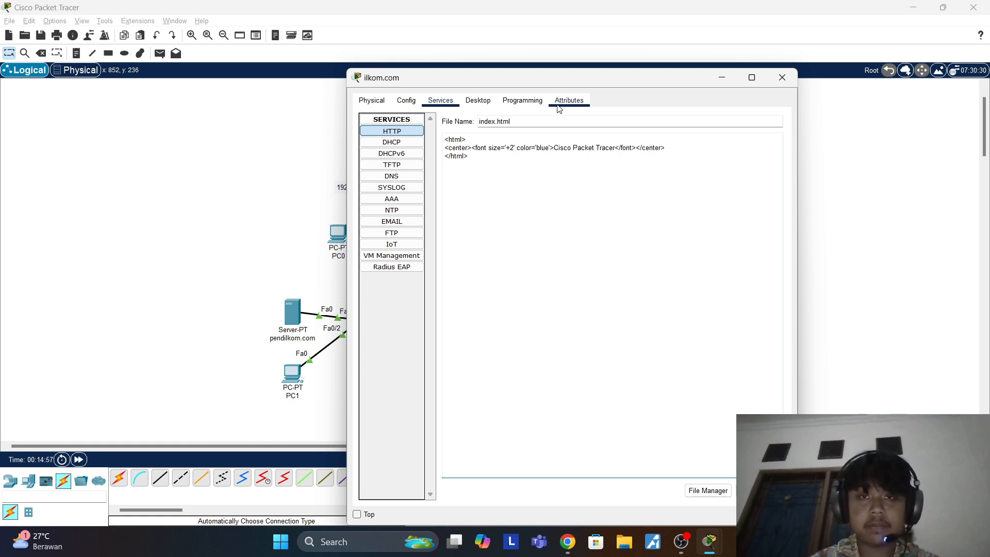
Step: Replace the heading text in index.html with "Ilkom.com", keeping its font and center tags
{"action": "key", "text": "BackSpace"}
{"action": "key", "text": "BackSpace"}
{"action": "key", "text": "BackSpace"}
{"action": "key", "text": "BackSpace"}
{"action": "key", "text": "BackSpace"}
{"action": "key", "text": "BackSpace"}
{"action": "key", "text": "BackSpace"}
{"action": "key", "text": "BackSpace"}
{"action": "key", "text": "BackSpace"}
{"action": "key", "text": "BackSpace"}
{"action": "key", "text": "BackSpace"}
{"action": "key", "text": "BackSpace"}
{"action": "key", "text": "BackSpace"}
{"action": "key", "text": "BackSpace"}
{"action": "key", "text": "BackSpace"}
{"action": "key", "text": "BackSpace"}
{"action": "key", "text": "BackSpace"}
{"action": "key", "text": "BackSpace"}
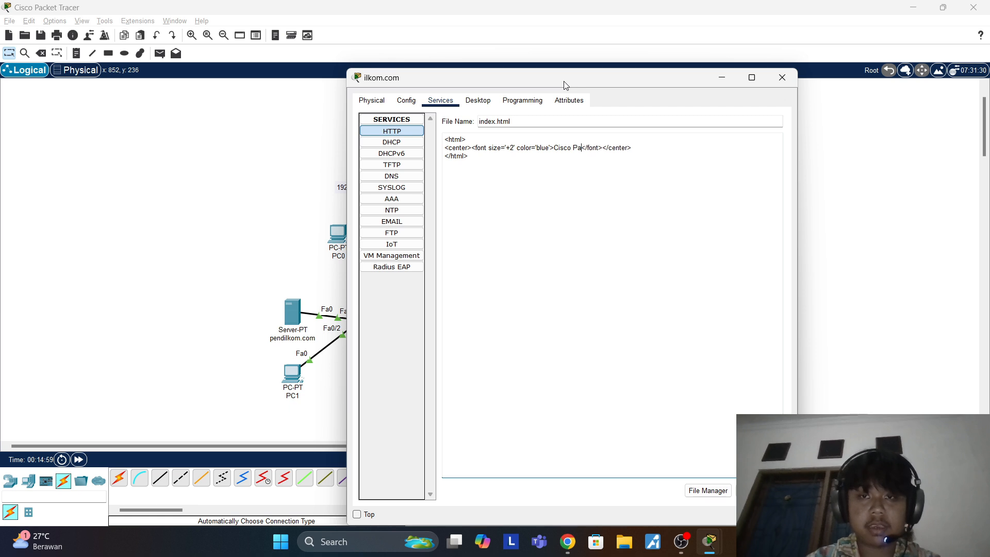
{"action": "key", "text": "BackSpace"}
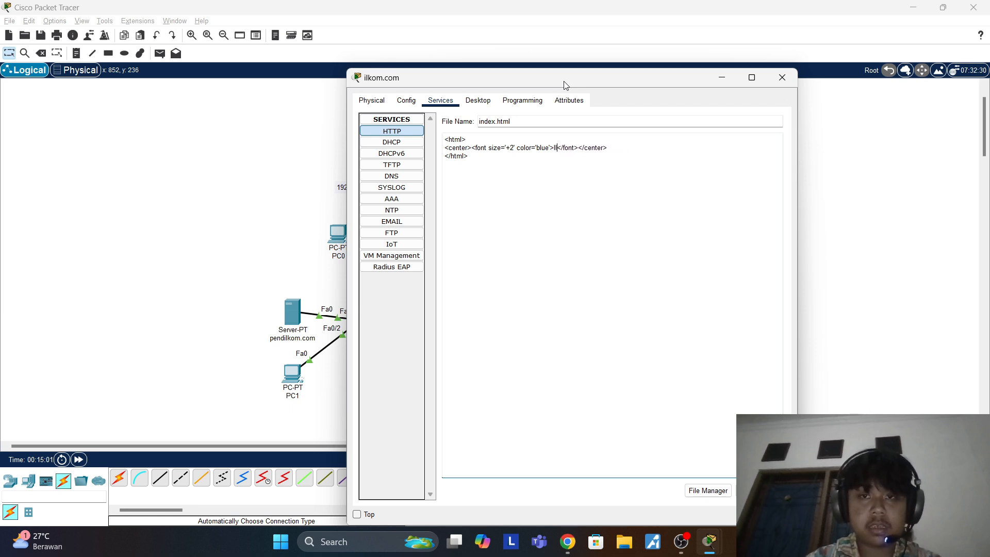
{"action": "type", "text": "Ilkom.co"}
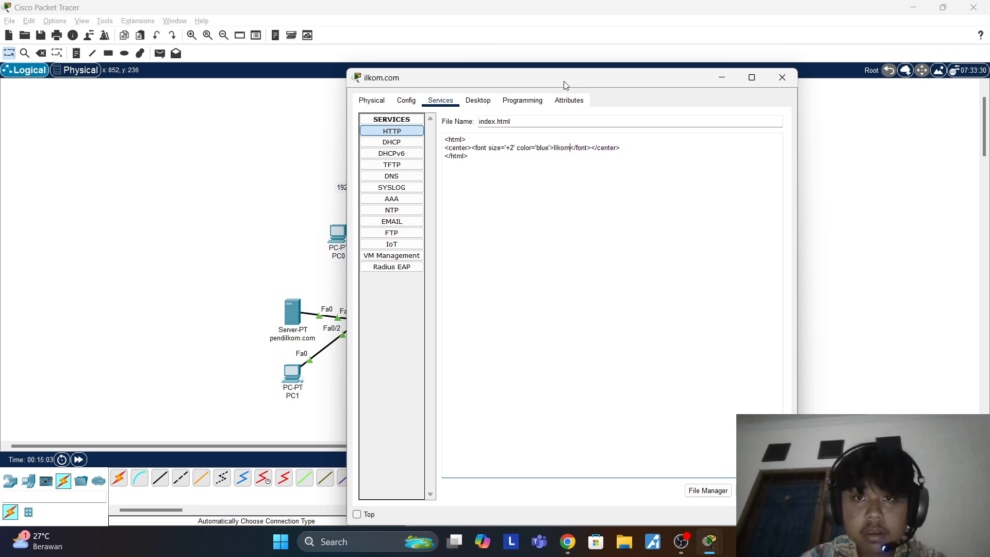
{"action": "type", "text": "m"}
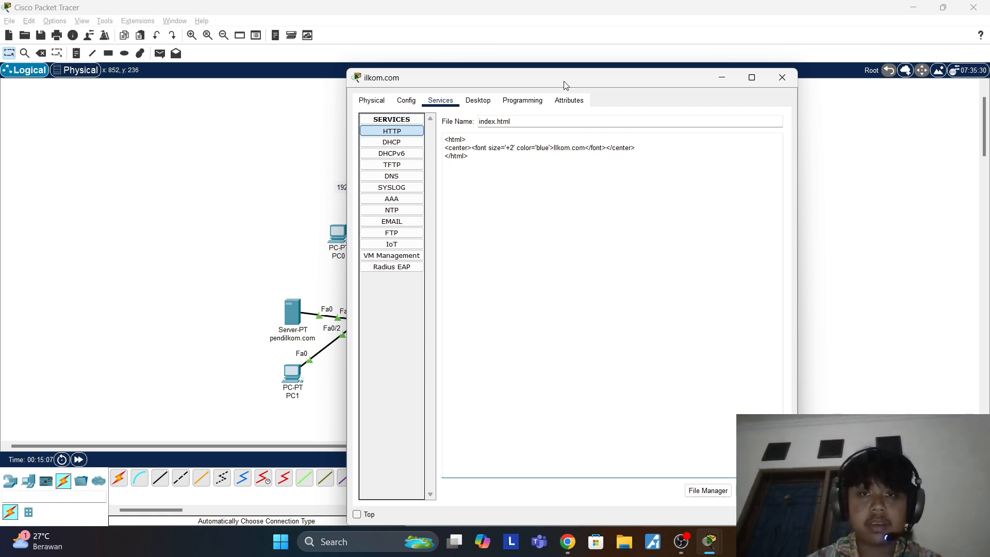
Step: Insert "HTTP Server" before "Ilkom.com" in the heading and save index.html, overwriting the existing file
{"action": "key", "text": "Left"}
{"action": "key", "text": "Left"}
{"action": "key", "text": "Left"}
{"action": "key", "text": "Left"}
{"action": "key", "text": "Left"}
{"action": "key", "text": "Left"}
{"action": "key", "text": "Left"}
{"action": "key", "text": "Left"}
{"action": "key", "text": "Left"}
{"action": "type", "text": "HTTP "}
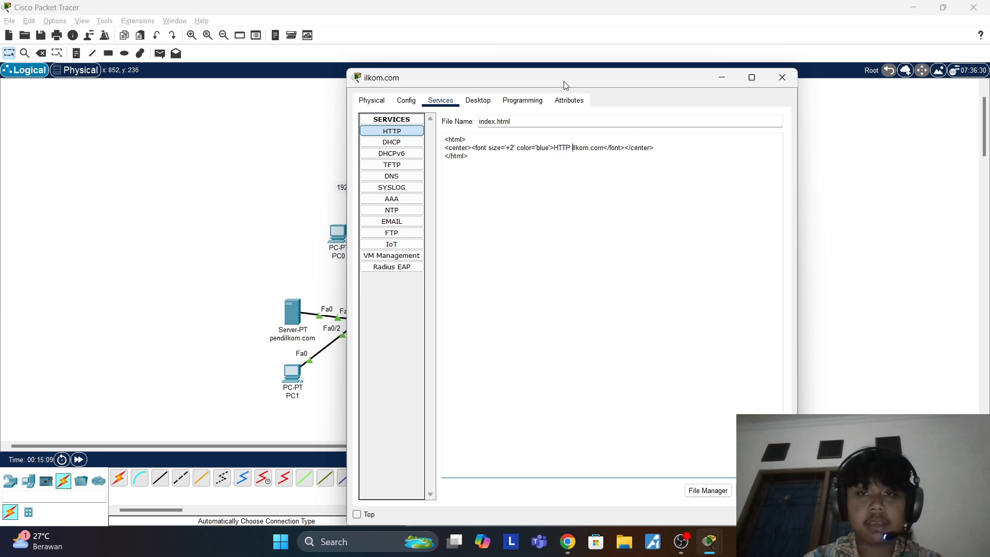
{"action": "type", "text": "Server"}
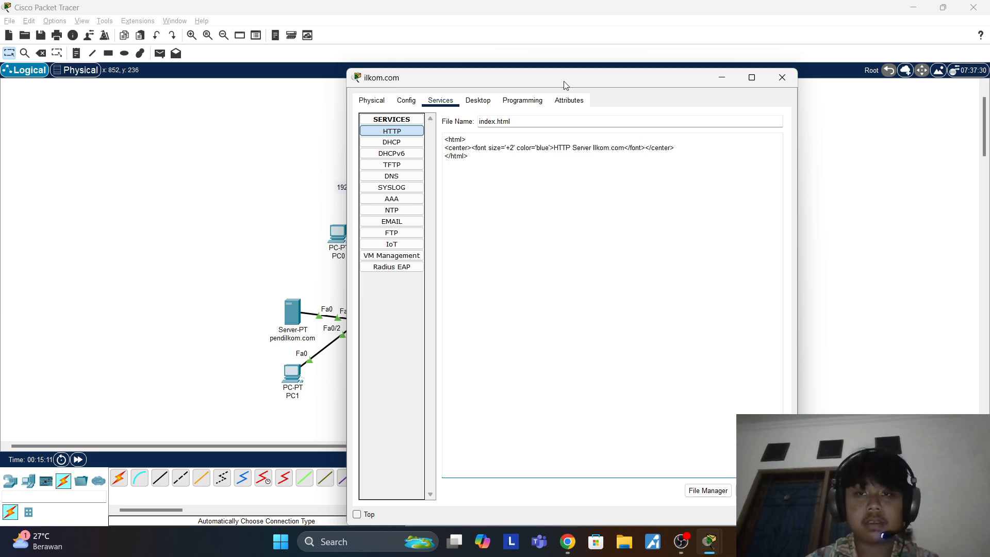
{"action": "left_click", "coordinate": [760, 491]}
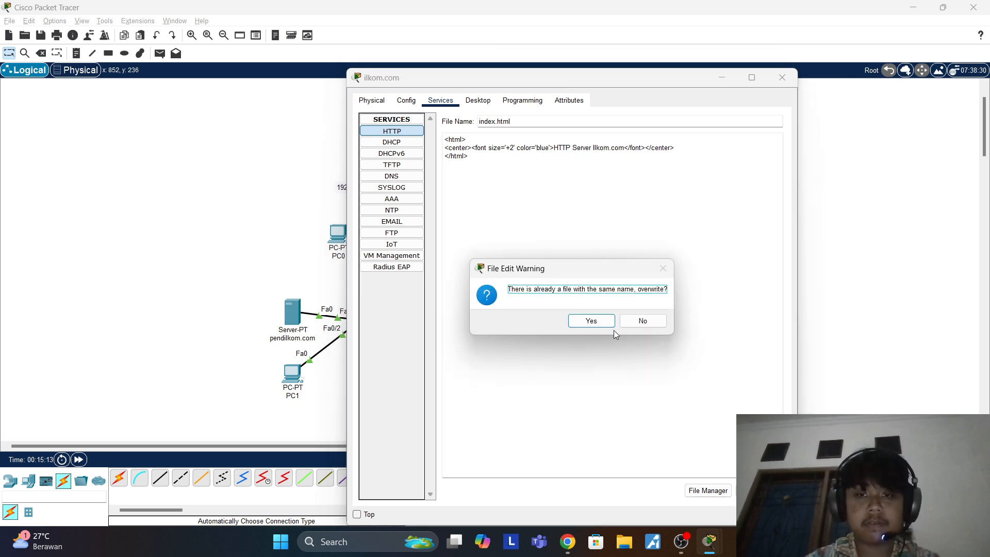
{"action": "left_click", "coordinate": [592, 321]}
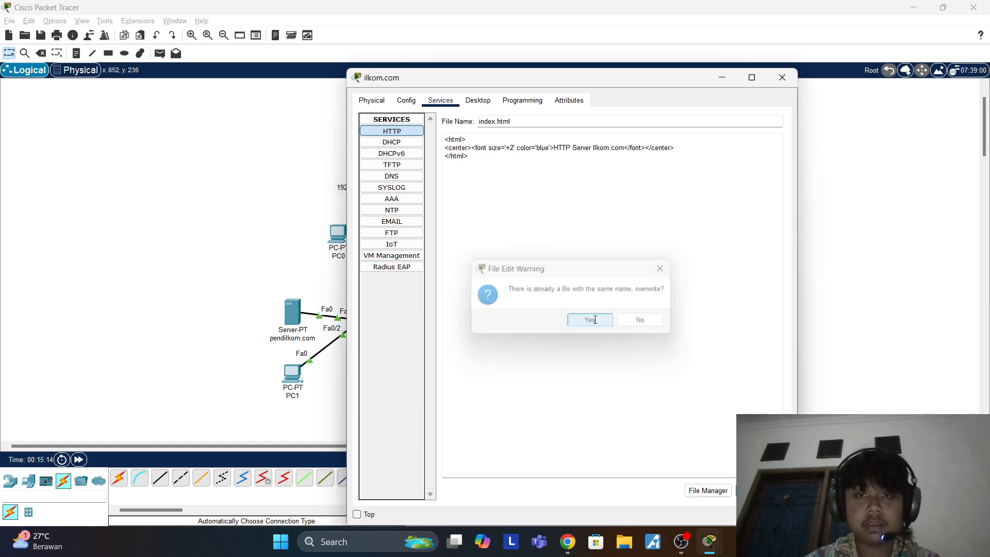
{"action": "left_click", "coordinate": [782, 77]}
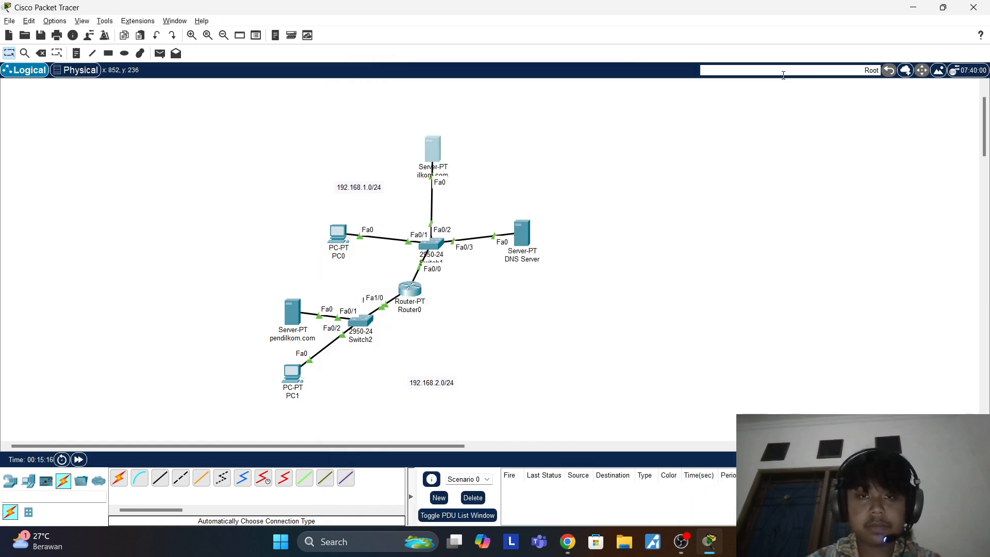
Step: Turn on the DNS service on the DNS Server and add an A record mapping ilkom.com to 192.168.1.2
{"action": "left_click", "coordinate": [522, 233]}
{"action": "left_click", "coordinate": [413, 102]}
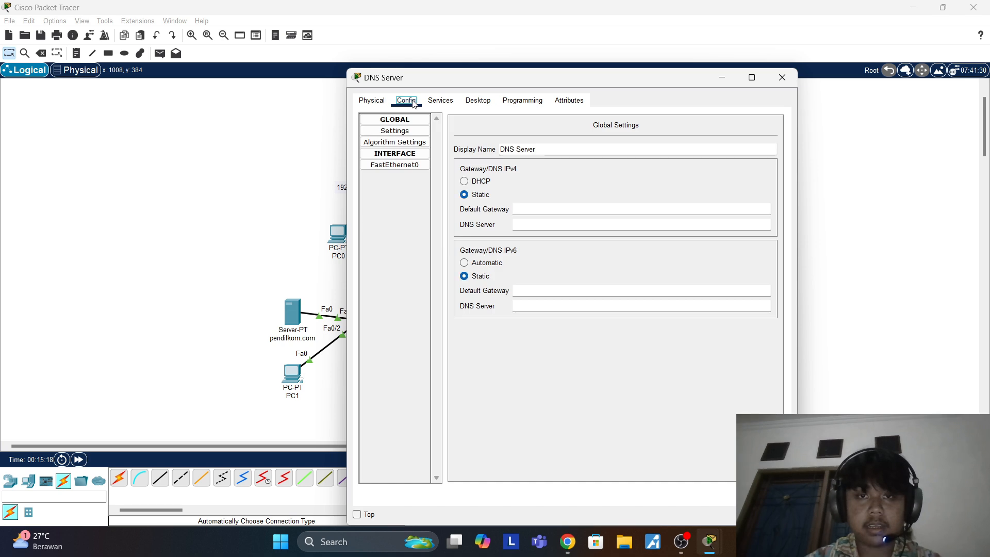
{"action": "left_click", "coordinate": [440, 101]}
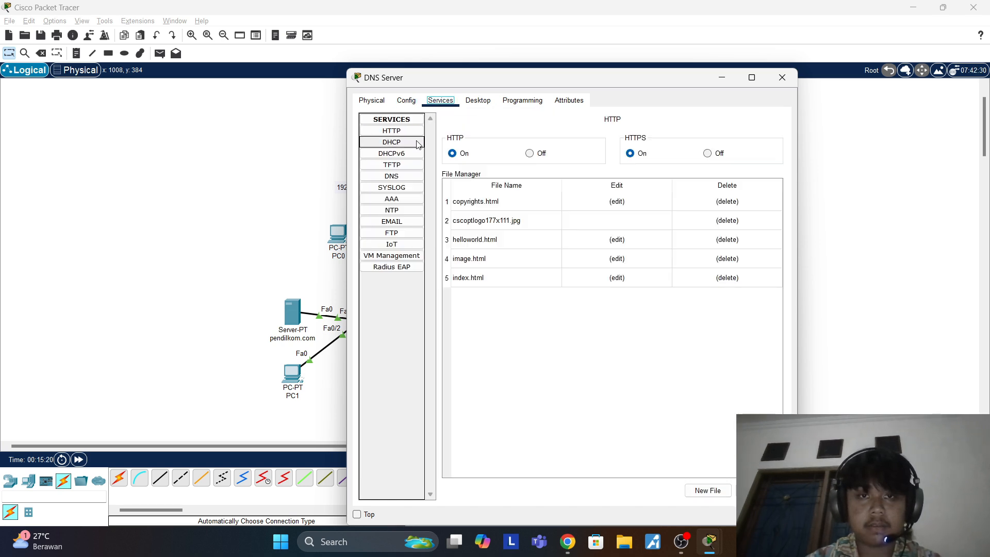
{"action": "left_click", "coordinate": [402, 178]}
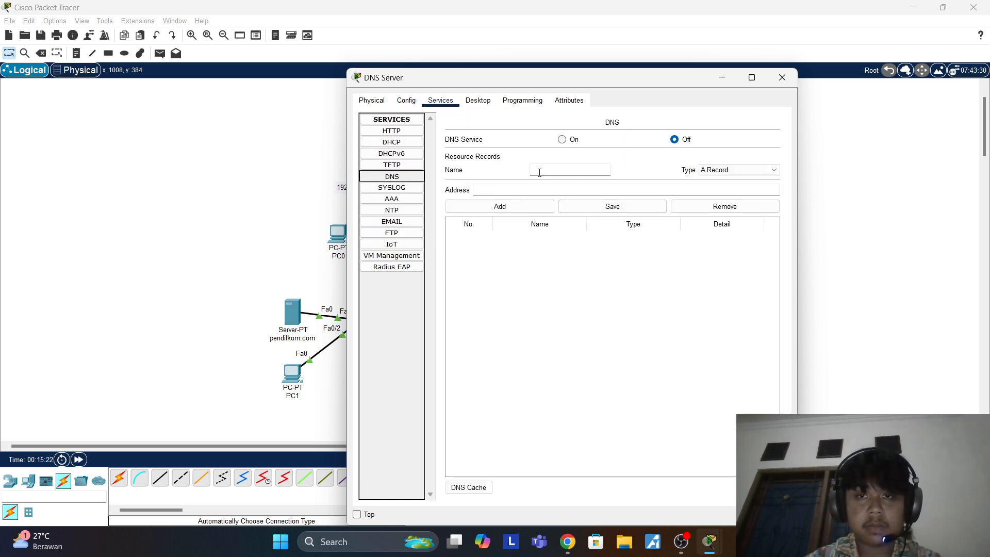
{"action": "left_click", "coordinate": [563, 140]}
{"action": "left_click", "coordinate": [561, 172]}
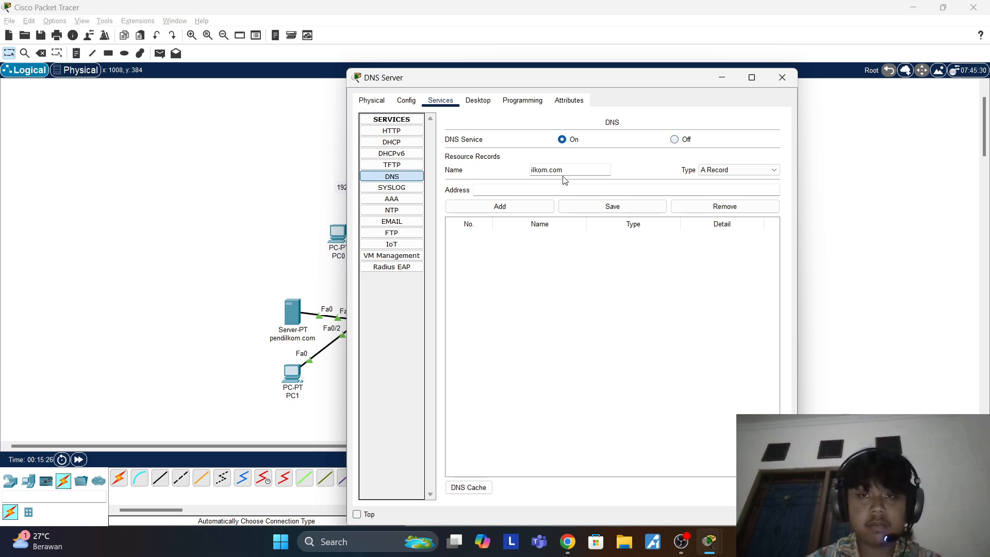
{"action": "left_click", "coordinate": [568, 189]}
{"action": "type", "text": "192.168.1"}
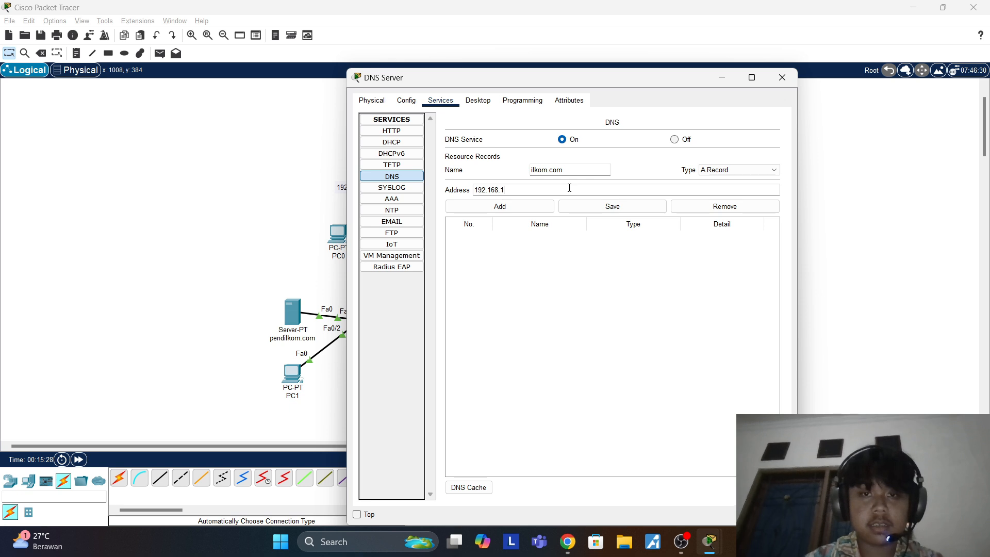
{"action": "type", "text": ".2"}
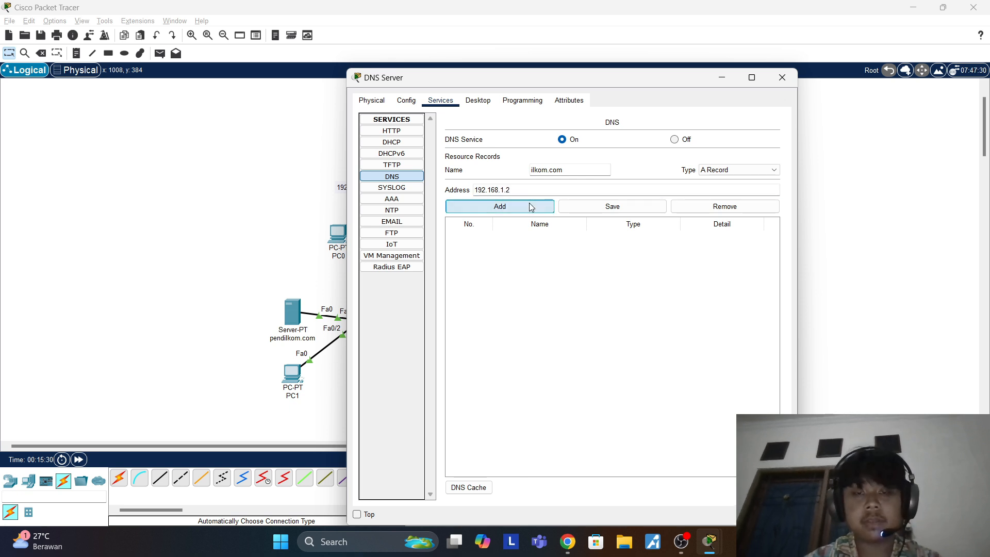
{"action": "left_click", "coordinate": [531, 207]}
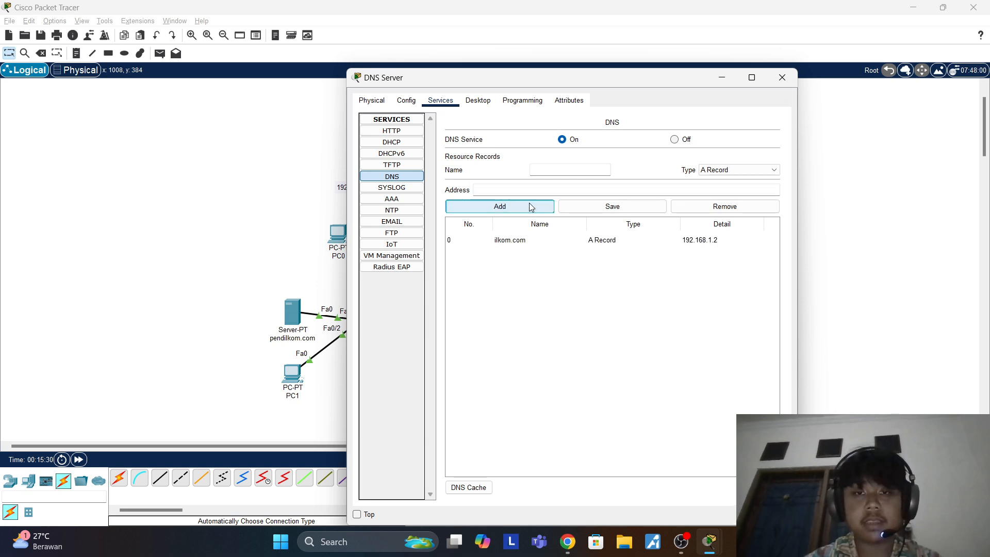
{"action": "left_click", "coordinate": [783, 77]}
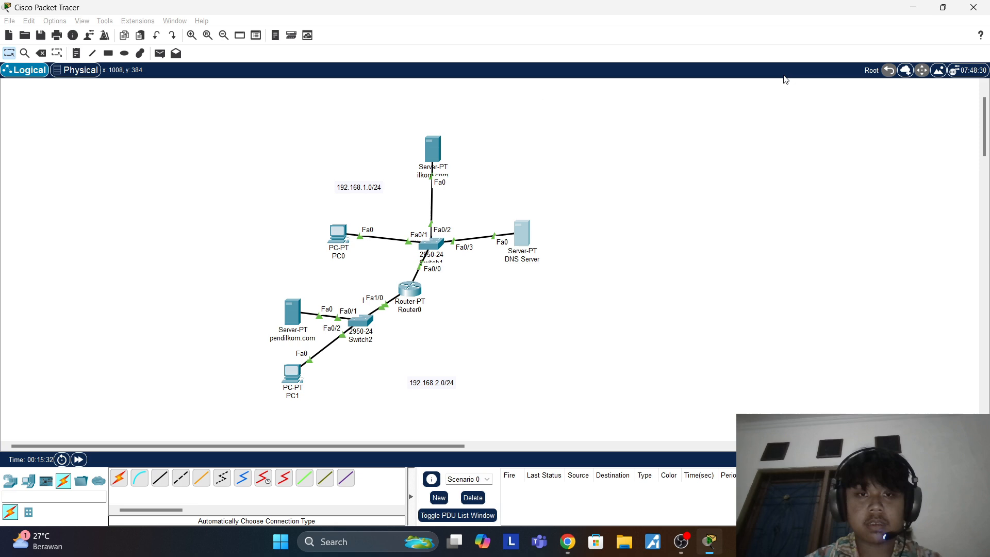
Step: Set PC0's IPv4 DNS server address to 192.168.1.1
{"action": "left_click", "coordinate": [338, 235]}
{"action": "left_click", "coordinate": [419, 166]}
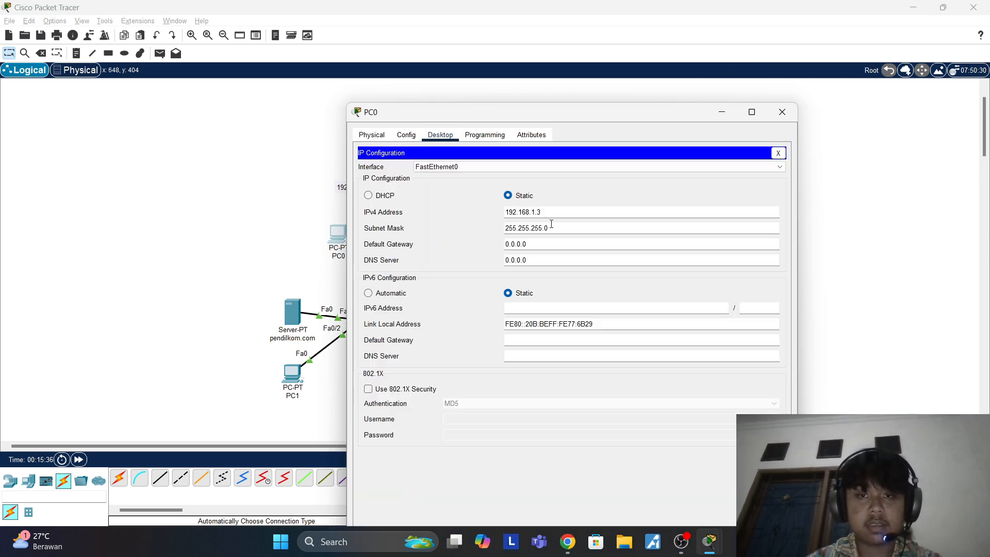
{"action": "left_click_drag", "start_coordinate": [538, 259], "coordinate": [456, 258]}
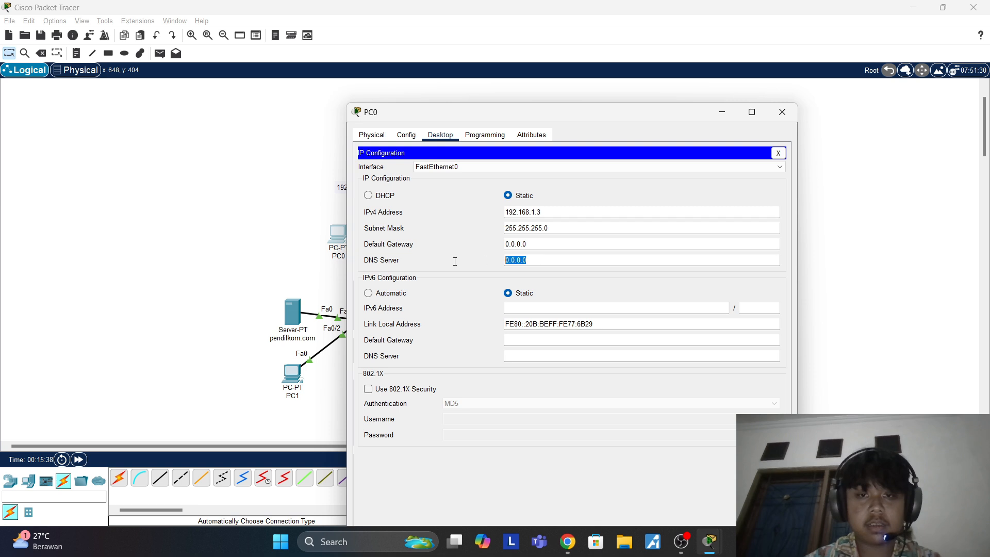
{"action": "type", "text": "192.168.1."}
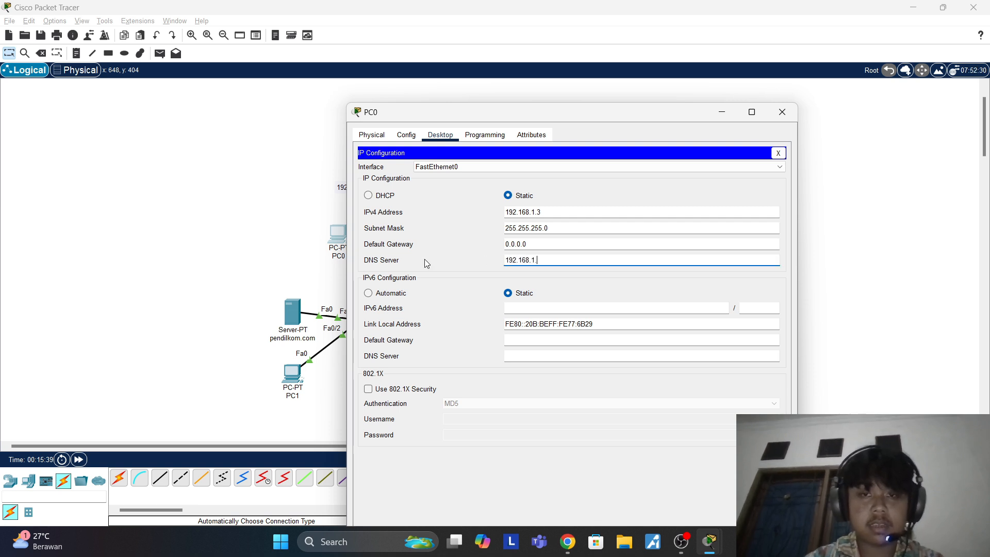
{"action": "type", "text": "1"}
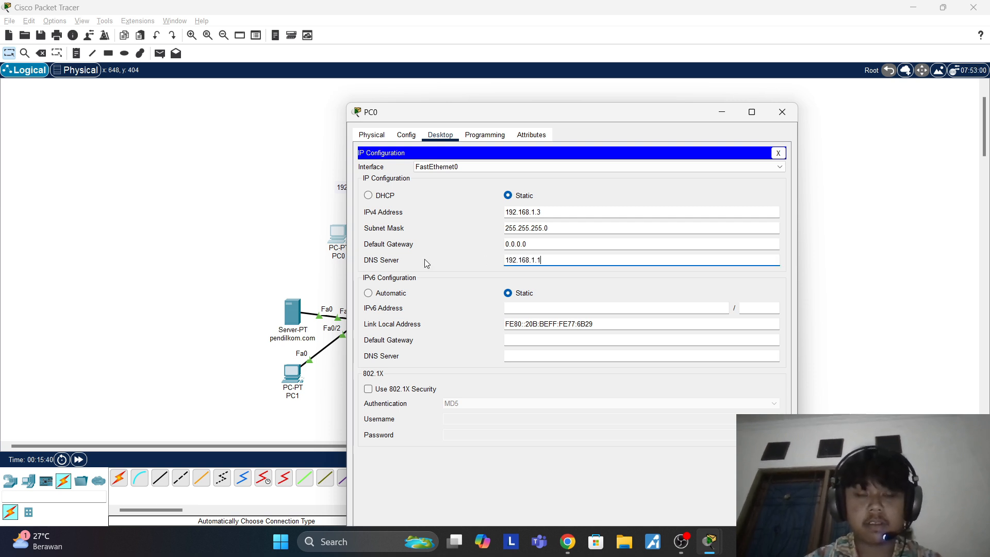
{"action": "left_click", "coordinate": [774, 154]}
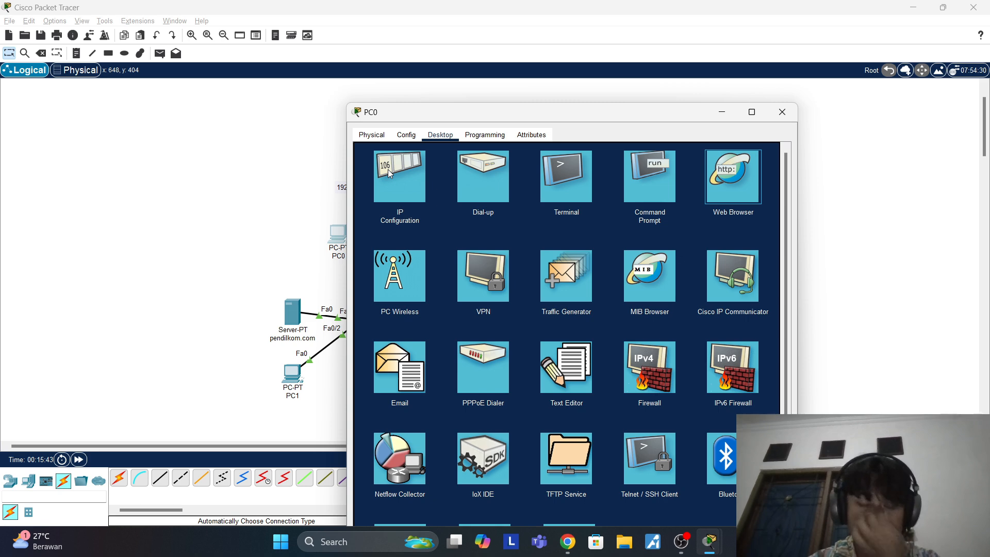
Step: Load ilkom.com in PC0's web browser to test name resolution and the web page
{"action": "left_click", "coordinate": [717, 185]}
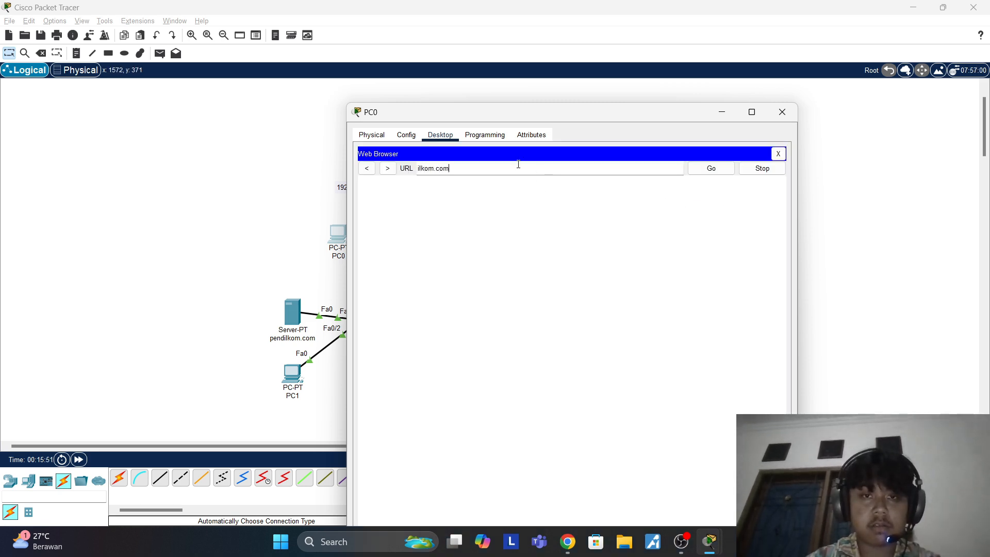
{"action": "key", "text": "Return"}
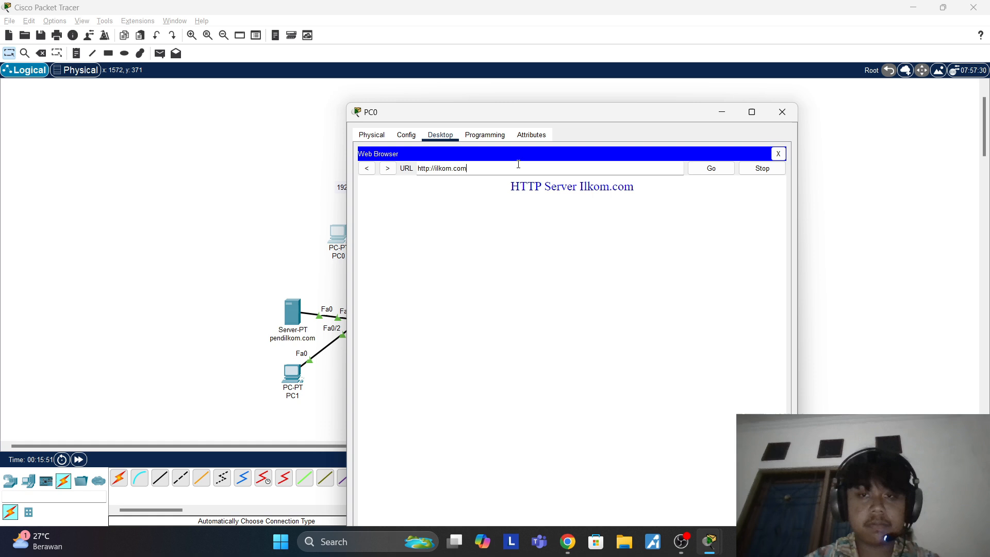
{"action": "left_click", "coordinate": [781, 113]}
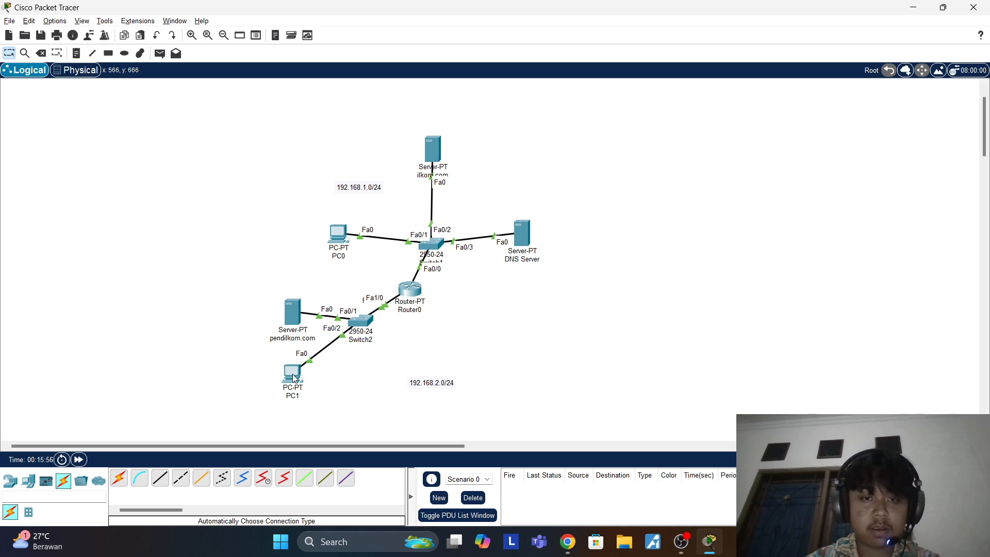
Step: Assign the pendilkom.com server the static IPv4 address 192.168.2.1 with subnet mask 255.255.255.0
{"action": "left_click", "coordinate": [290, 320]}
{"action": "left_click", "coordinate": [483, 101]}
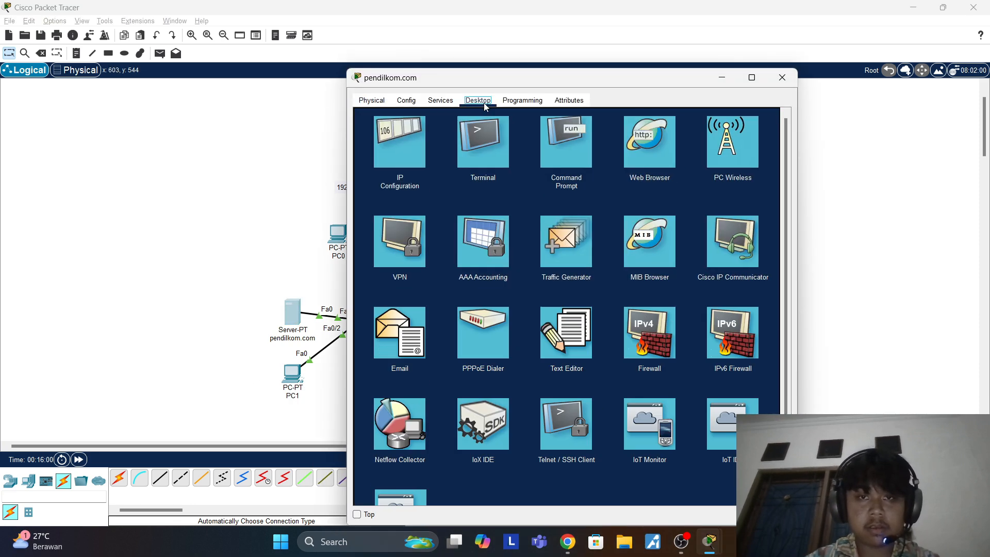
{"action": "left_click", "coordinate": [422, 151]}
{"action": "left_click", "coordinate": [542, 165]}
{"action": "type", "text": "19"}
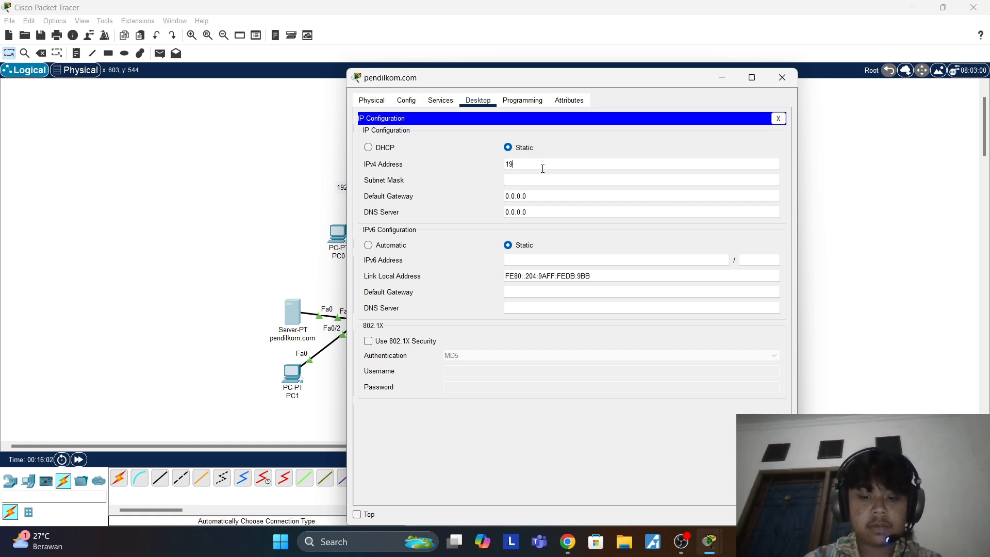
{"action": "type", "text": "2.168.2.1"}
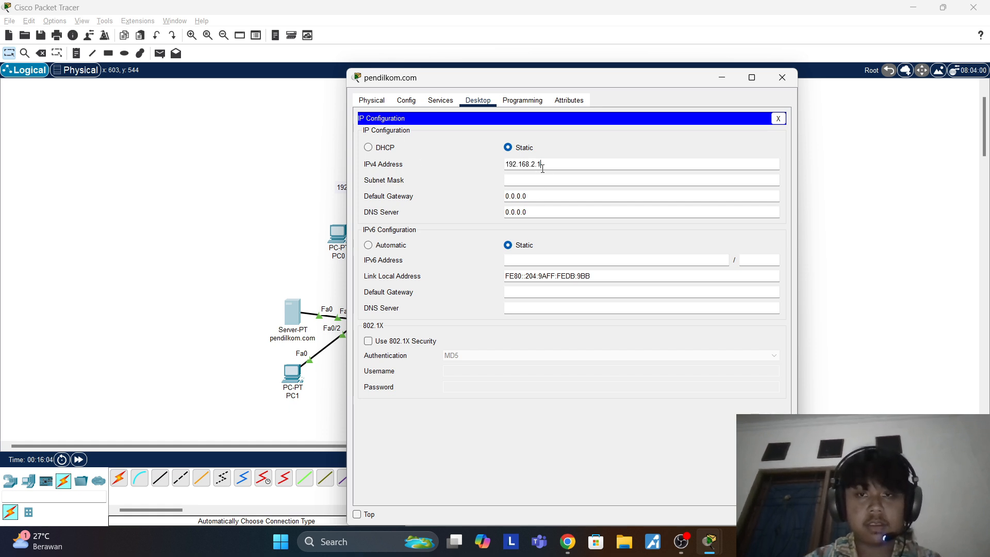
{"action": "key", "text": "Tab"}
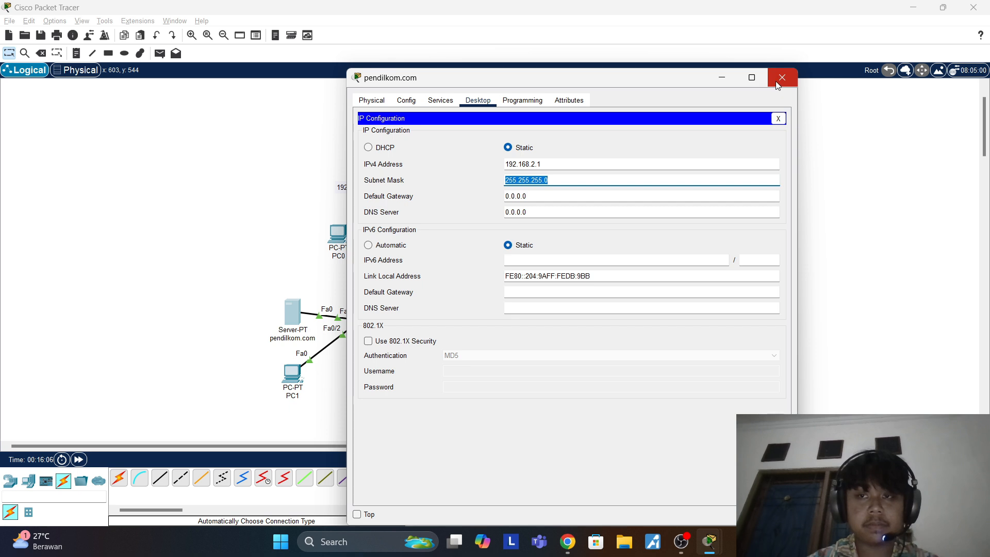
{"action": "left_click_drag", "start_coordinate": [537, 212], "coordinate": [456, 217]}
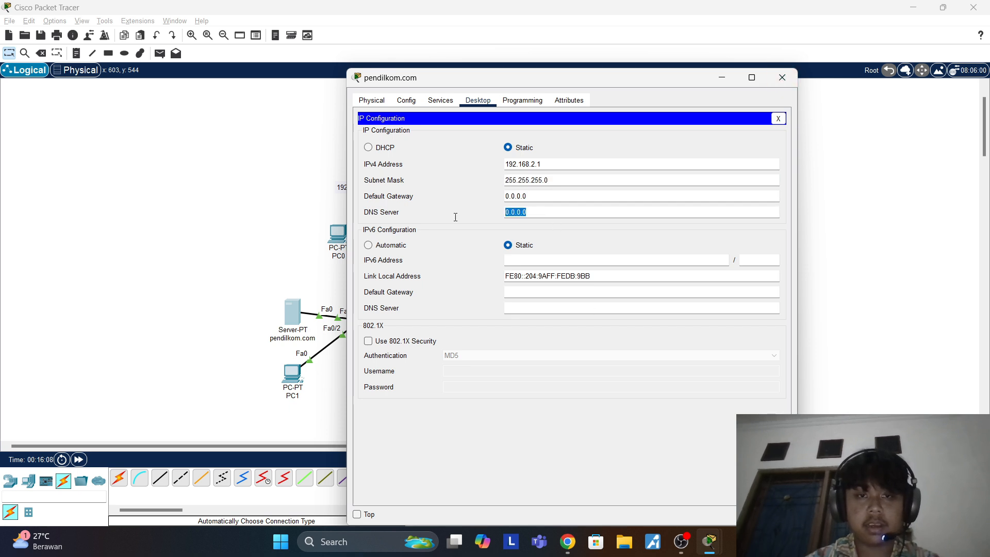
{"action": "left_click", "coordinate": [783, 77]}
Step: Open the IP configuration of PC1
{"action": "left_click", "coordinate": [292, 374]}
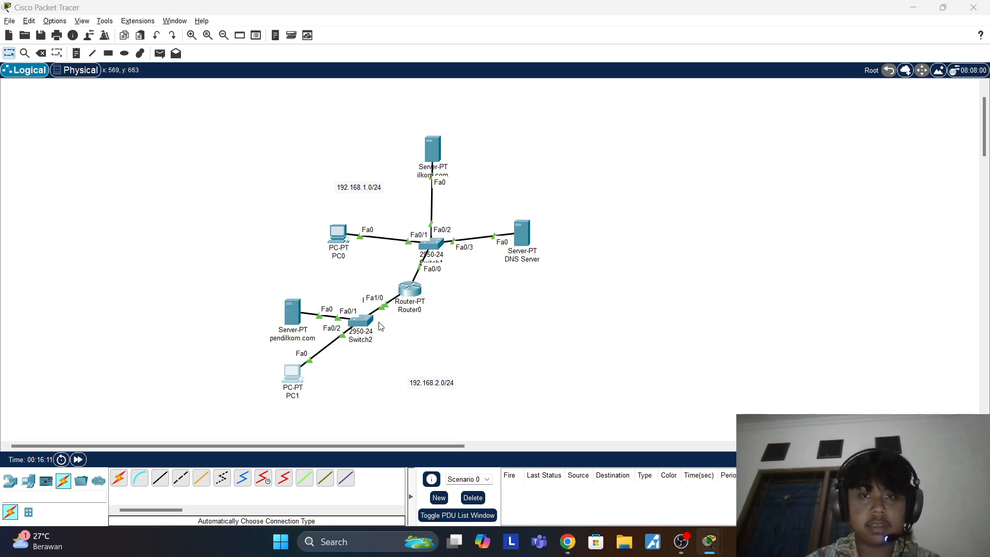
{"action": "left_click", "coordinate": [440, 100]}
{"action": "left_click", "coordinate": [400, 147]}
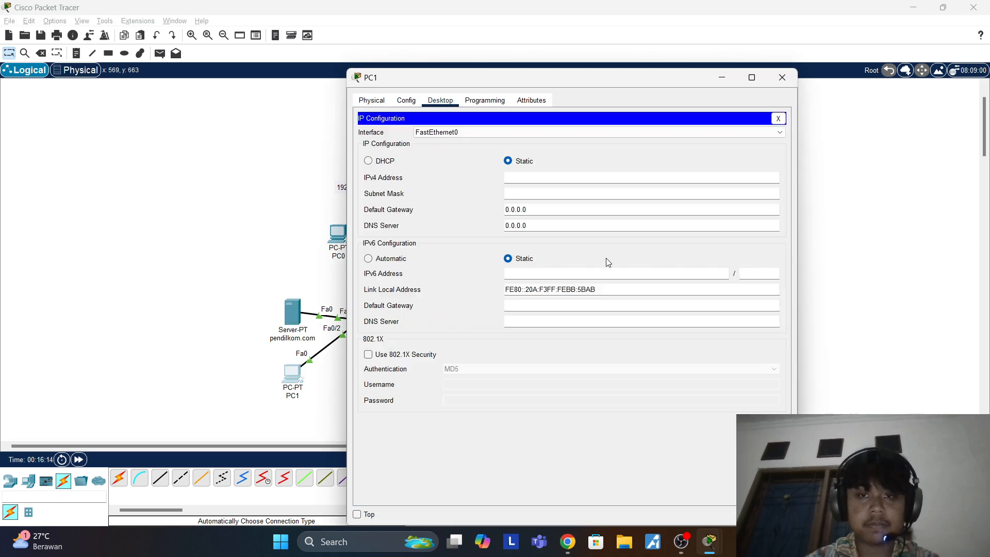
Step: Try to assign PC1 the static IPv4 address 192.168.2.1
{"action": "left_click", "coordinate": [596, 178]}
{"action": "type", "text": "192.168"}
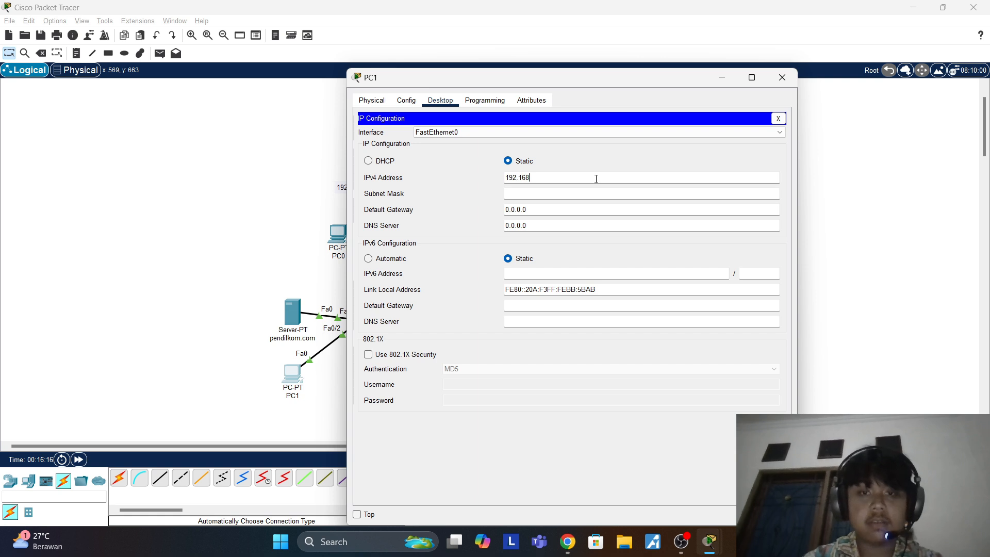
{"action": "type", "text": ".2.1"}
{"action": "key", "text": "Tab"}
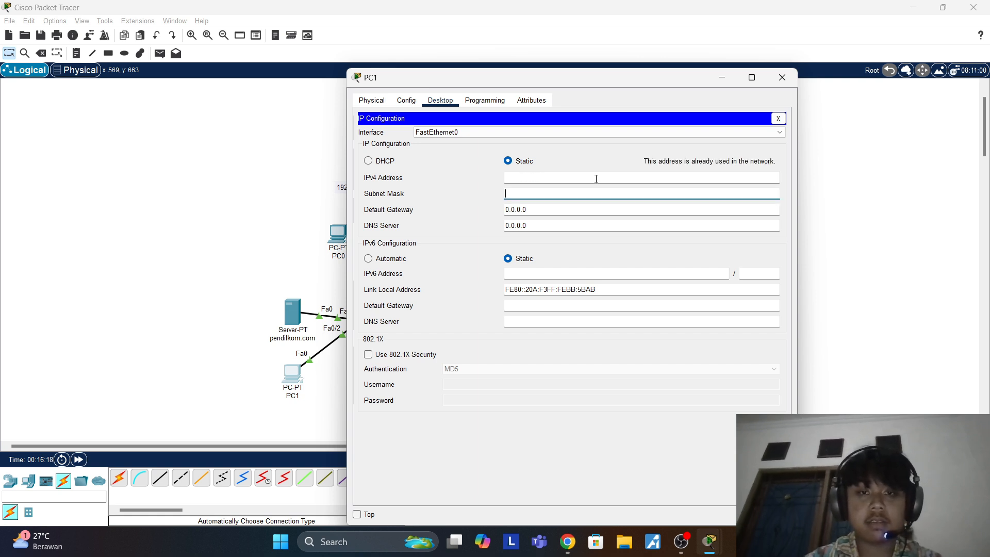
Step: Set PC1's IPv4 address to 192.168.2.2 with subnet mask 255.255.255.0 and its DNS server to 192.168.1.1
{"action": "type", "text": "192.168"}
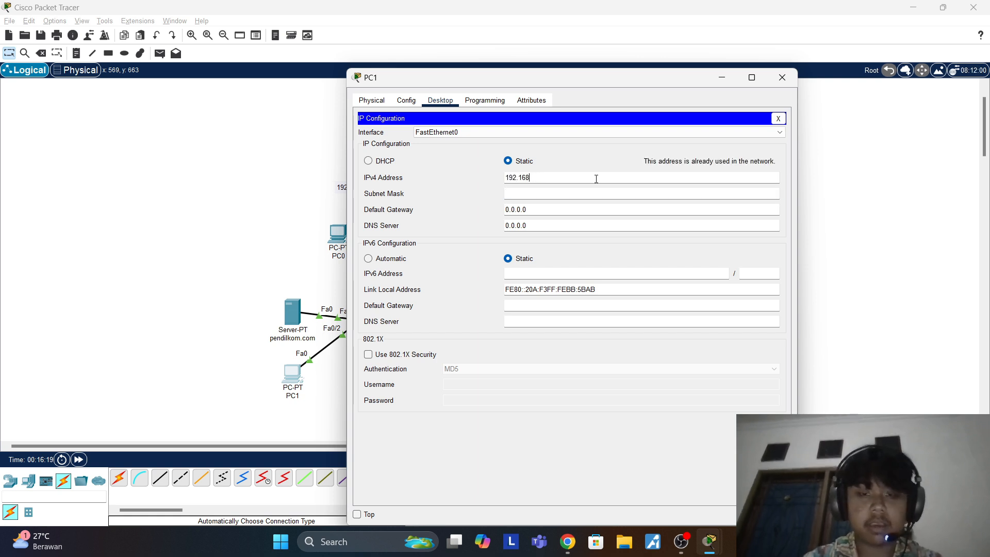
{"action": "type", "text": ".2.2"}
{"action": "key", "text": "Tab"}
{"action": "key", "text": "Tab"}
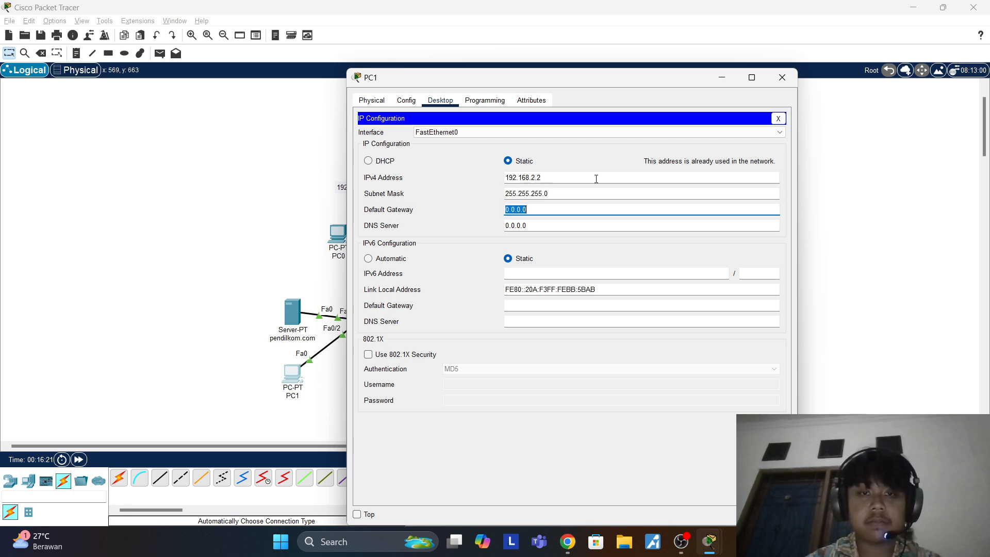
{"action": "key", "text": "Tab"}
{"action": "key", "text": "BackSpace"}
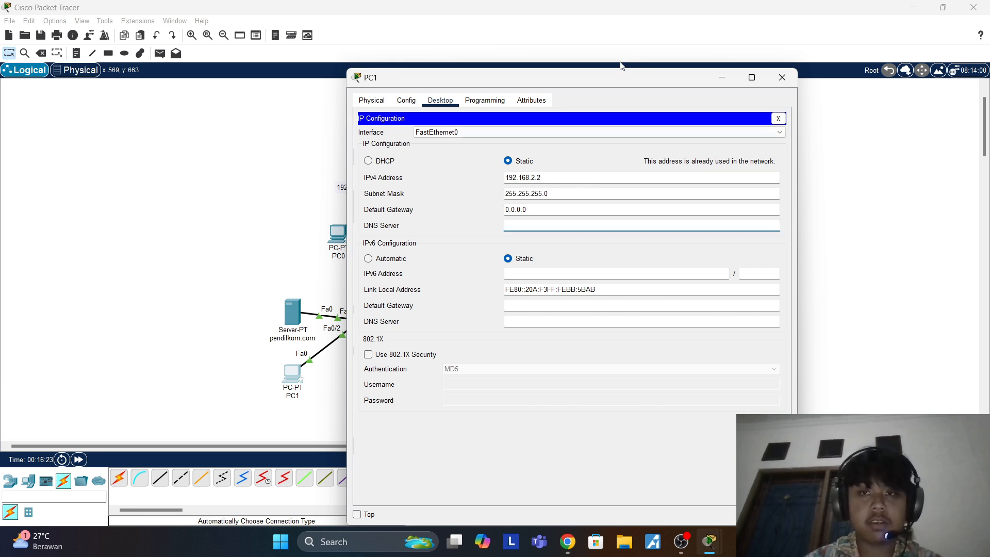
{"action": "type", "text": "192.168.1.1"}
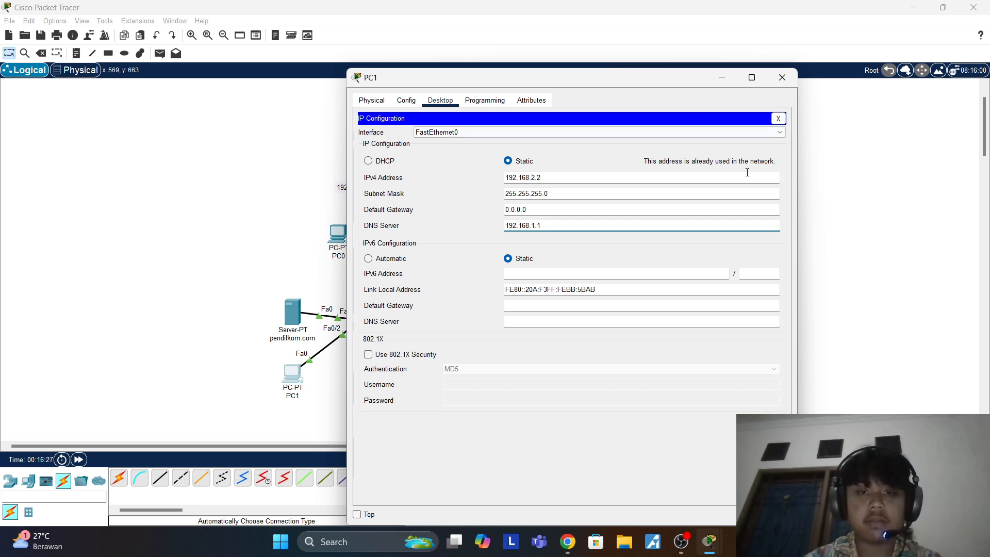
{"action": "left_click", "coordinate": [781, 78]}
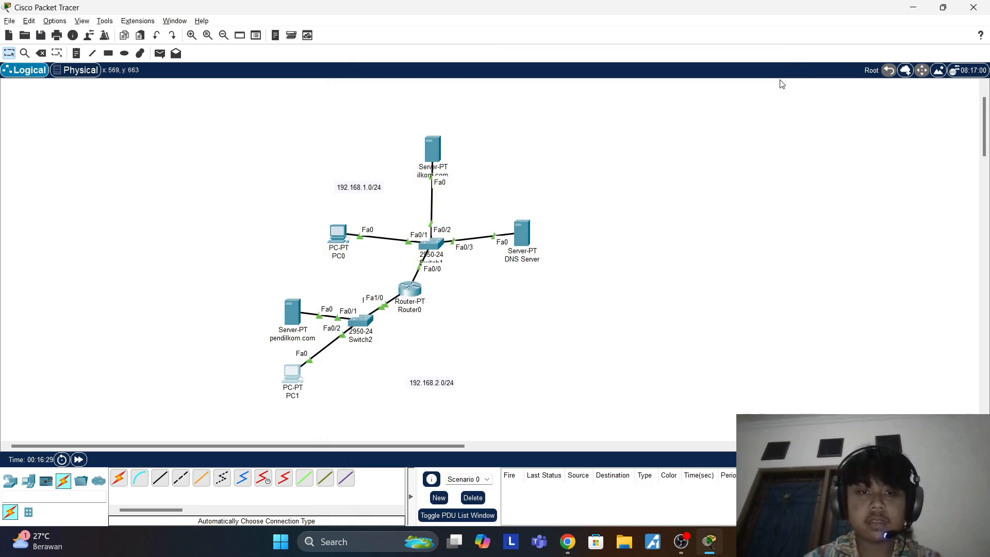
Step: Assign Router0's FastEthernet1/0 interface the IPv4 address 192.168.2.3 with subnet mask 255.255.255.0
{"action": "left_click", "coordinate": [407, 295]}
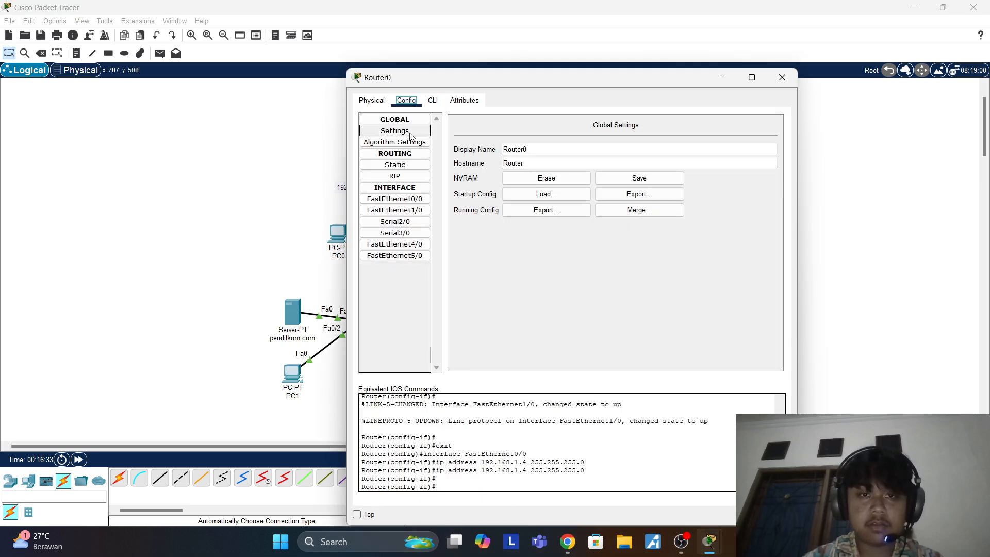
{"action": "left_click", "coordinate": [413, 210]}
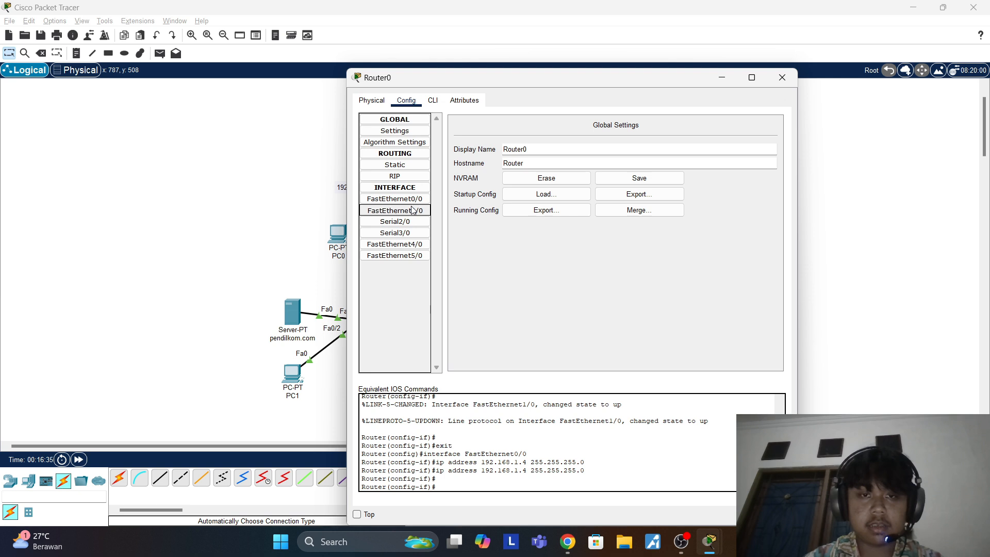
{"action": "left_click", "coordinate": [641, 196]}
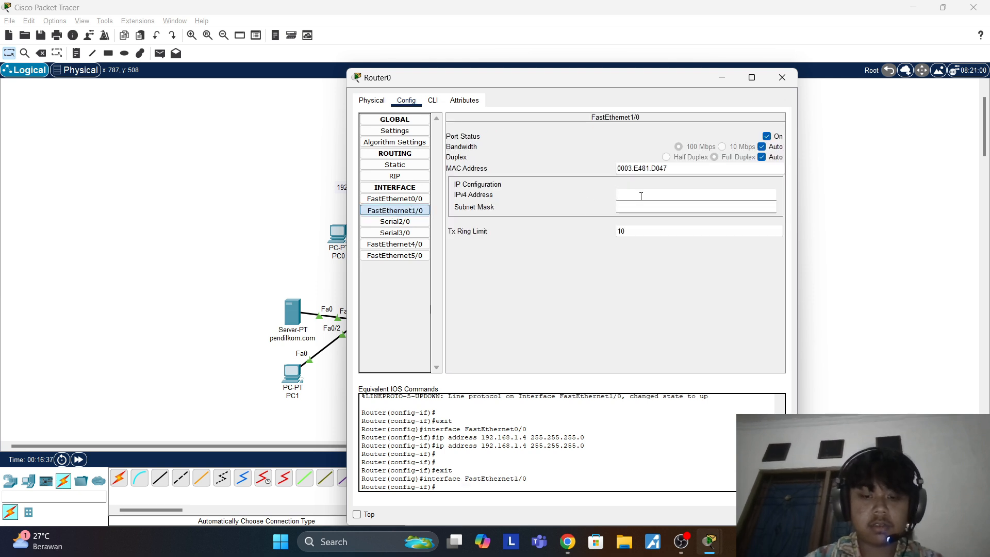
{"action": "type", "text": "192.168"}
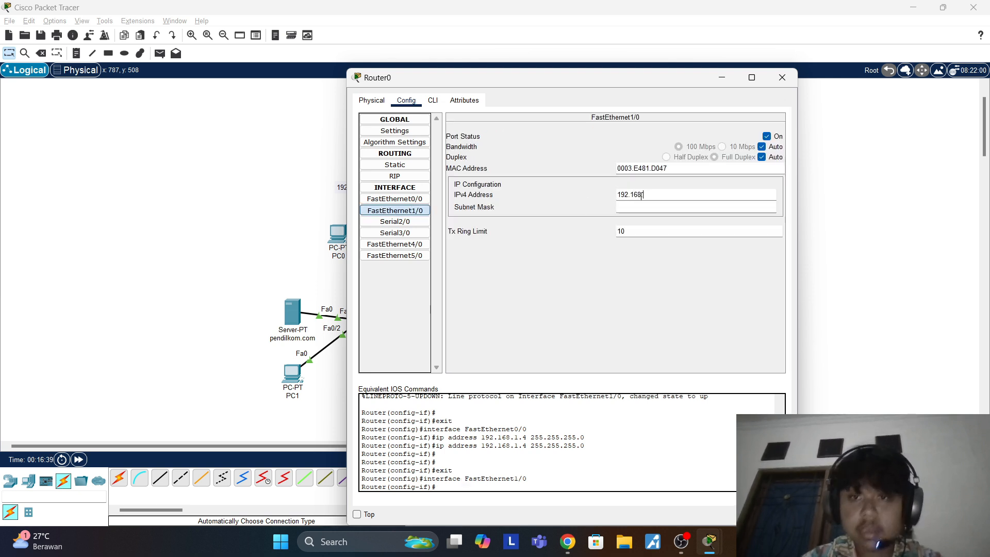
{"action": "type", "text": ".2.3"}
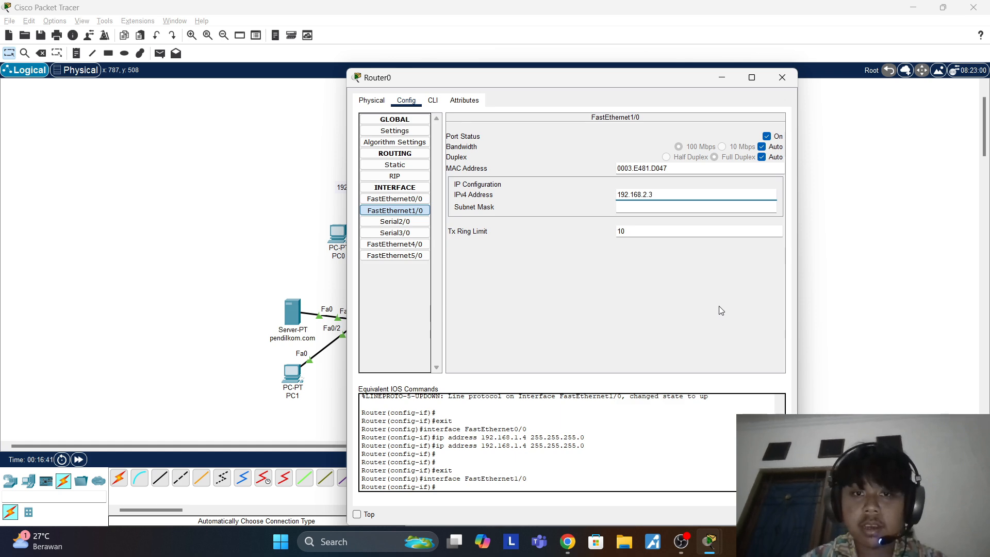
{"action": "key", "text": "Tab"}
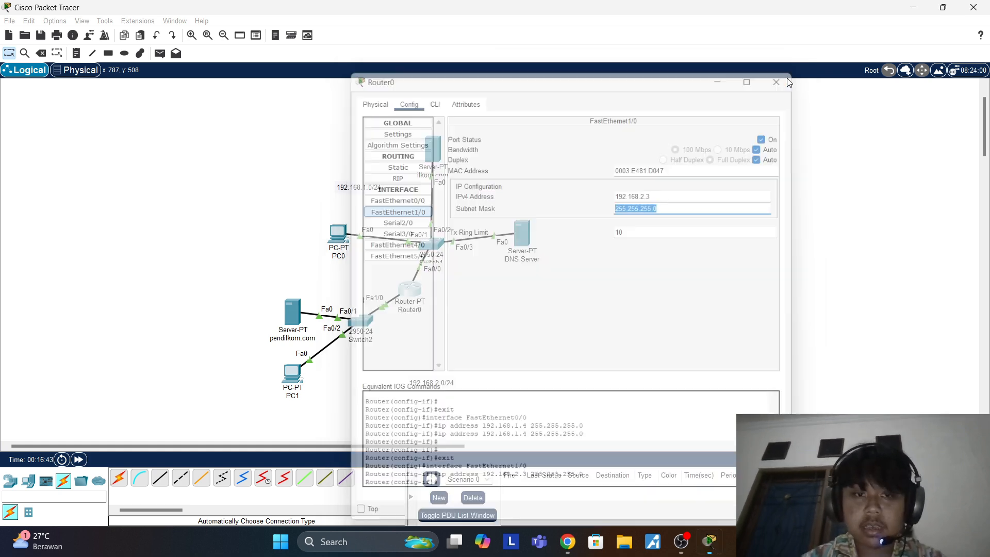
{"action": "left_click", "coordinate": [776, 82]}
Step: Ping 192.168.1.3 from PC1's command prompt to test the route between the networks, and stop the ping
{"action": "left_click", "coordinate": [292, 374]}
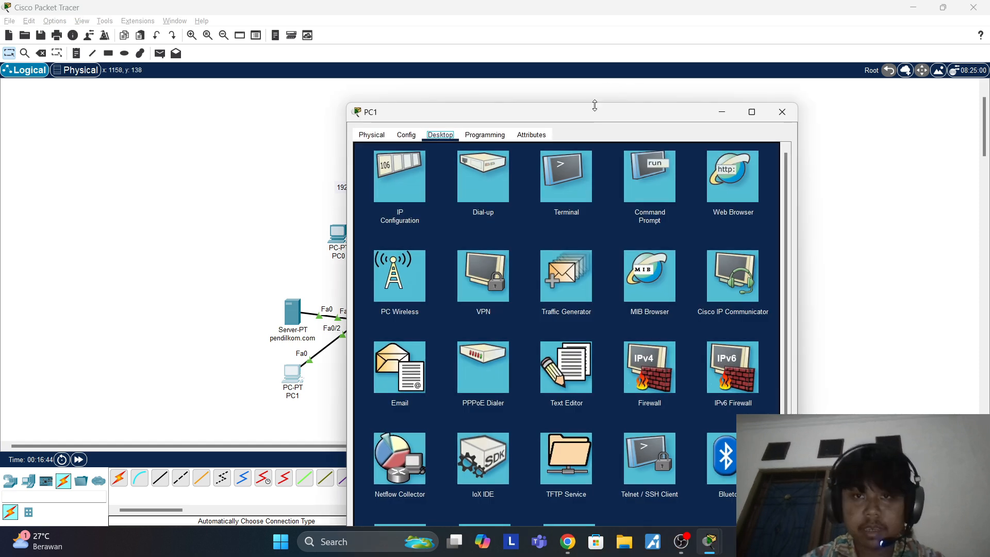
{"action": "left_click_drag", "start_coordinate": [584, 117], "coordinate": [675, 65]}
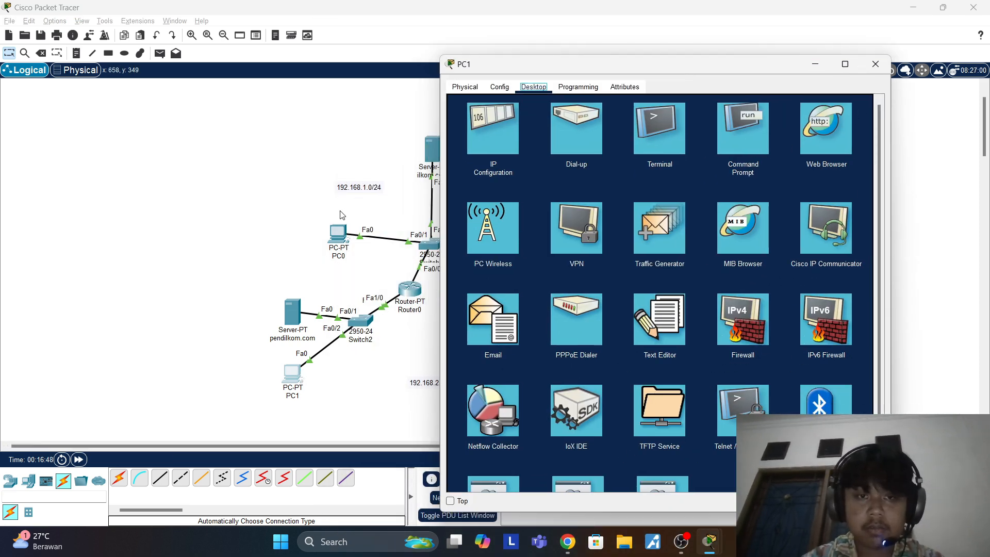
{"action": "left_click", "coordinate": [741, 140]}
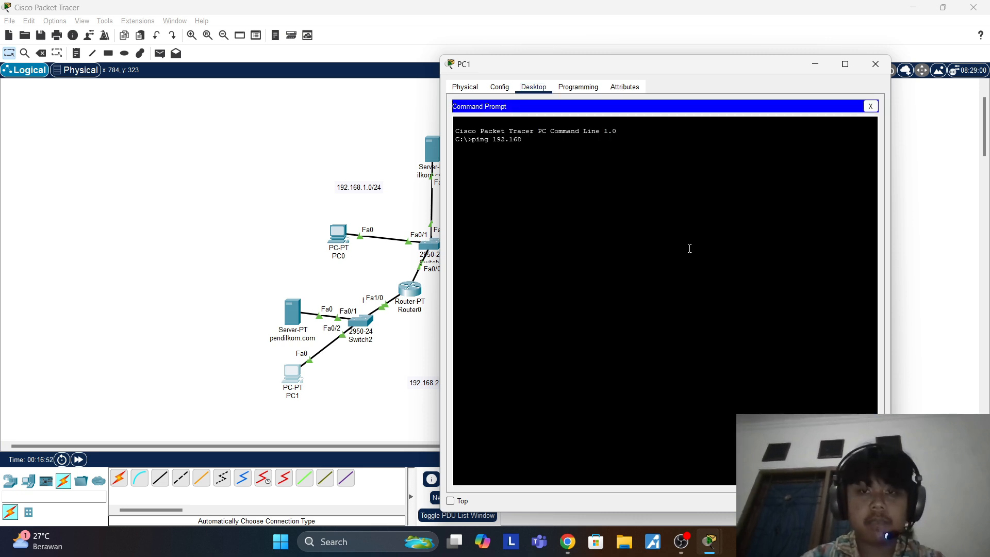
{"action": "type", "text": "ping 192.168.1.3"}
{"action": "key", "text": "Return"}
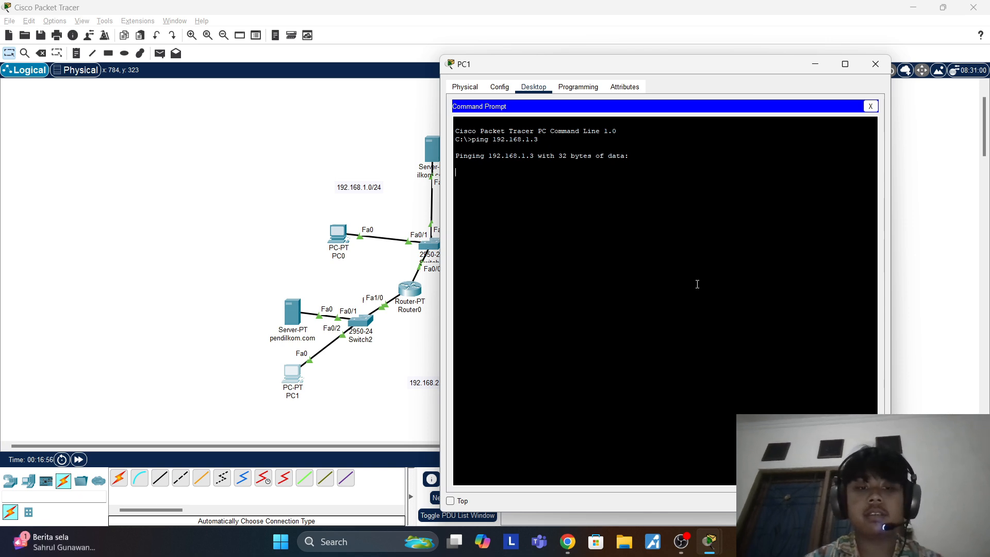
{"action": "key", "text": "ctrl+c"}
{"action": "left_click", "coordinate": [876, 68]}
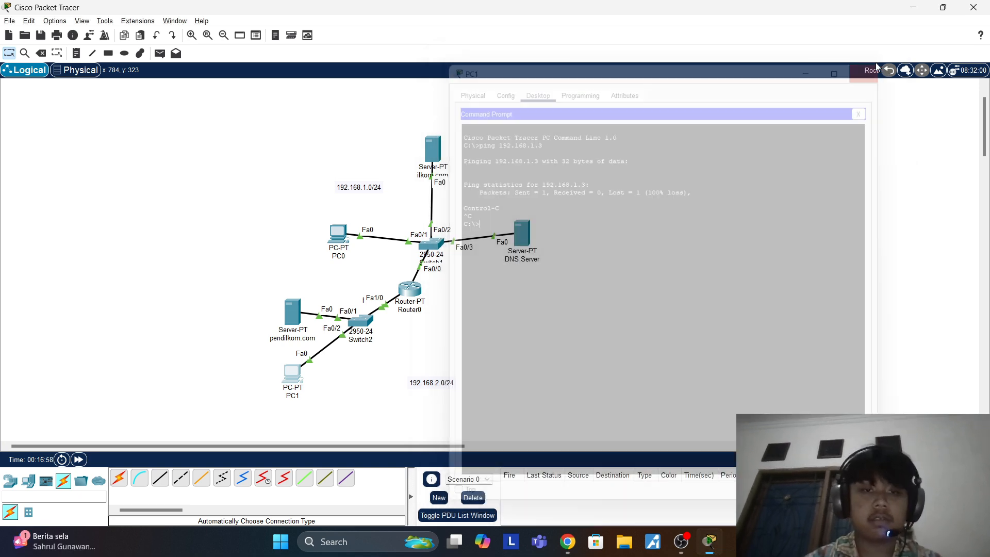
Step: Ping 192.168.2.2 from PC0's command prompt to test the route to the second network
{"action": "left_click", "coordinate": [340, 236]}
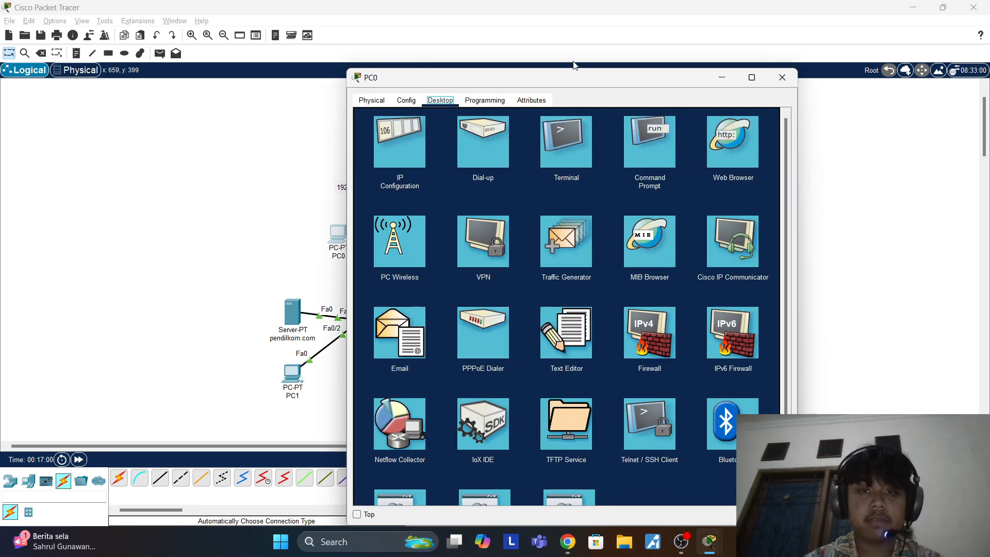
{"action": "left_click_drag", "start_coordinate": [550, 78], "coordinate": [636, 61]}
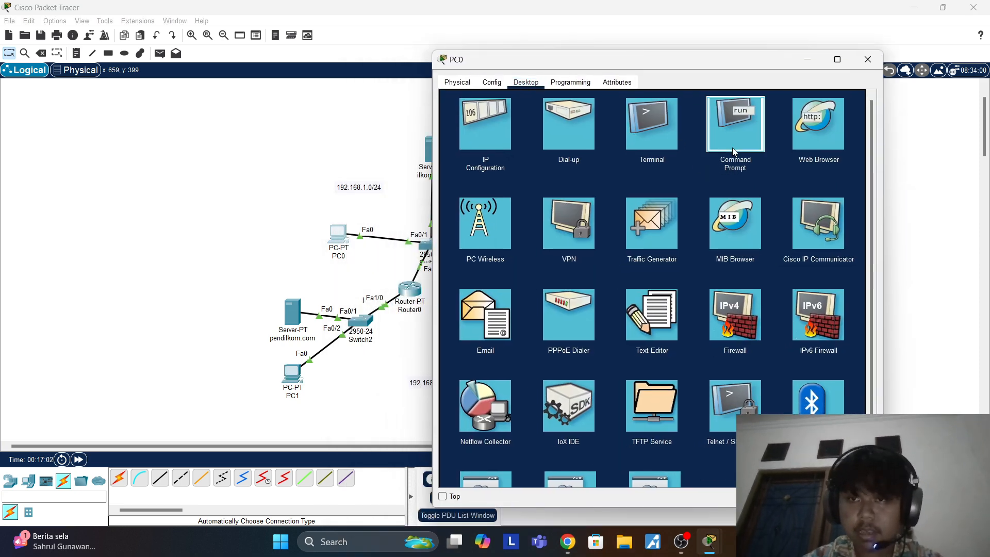
{"action": "left_click", "coordinate": [733, 147]}
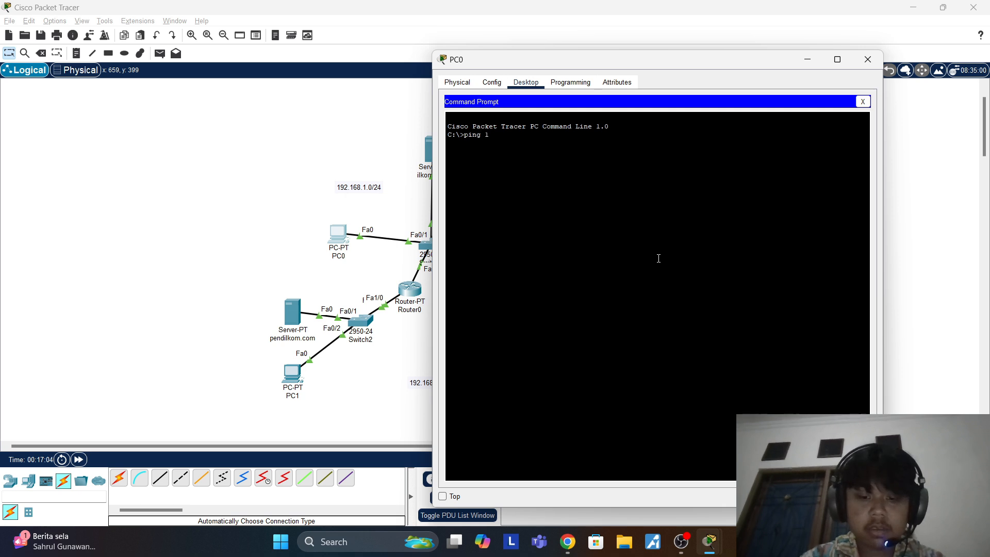
{"action": "type", "text": "ping 192.168.2.2"}
{"action": "key", "text": "Return"}
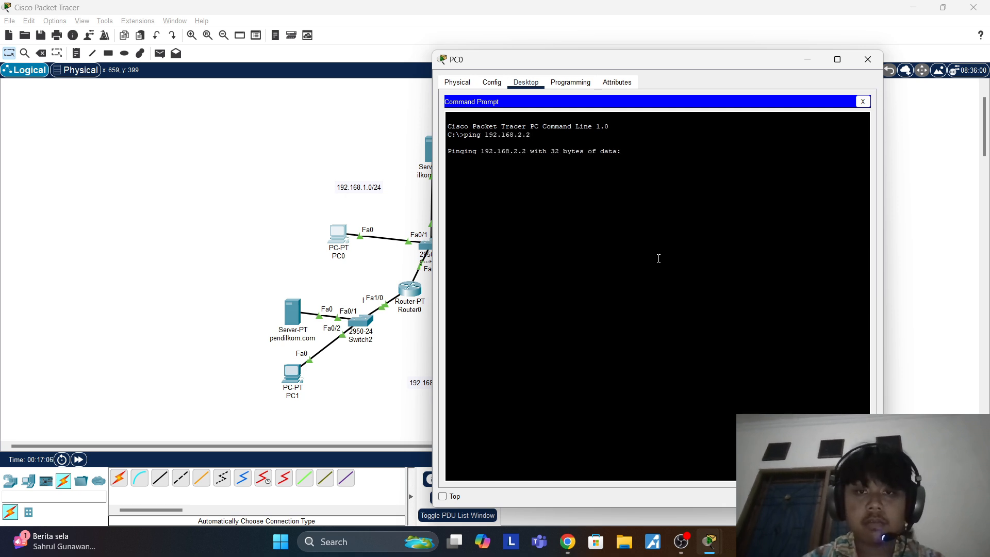
{"action": "left_click", "coordinate": [876, 57]}
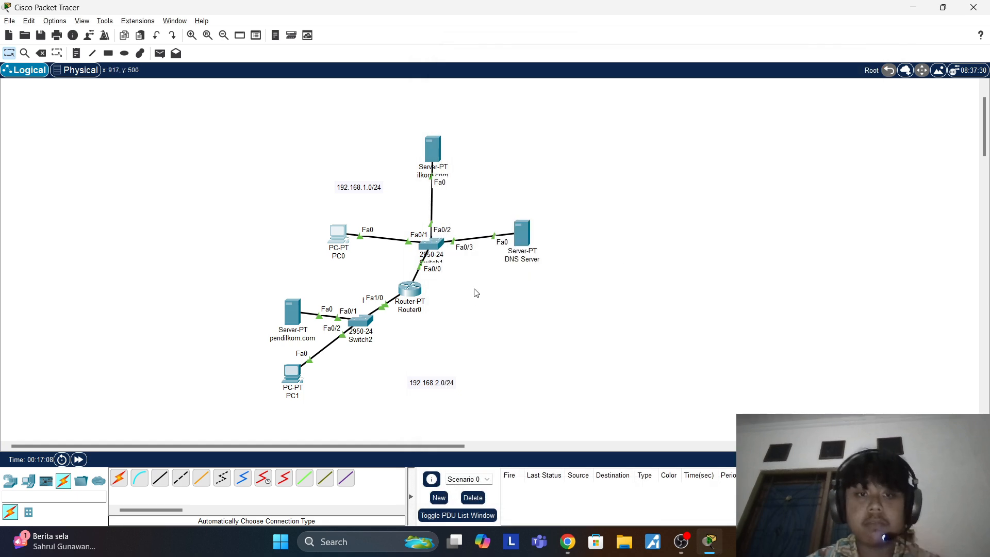
Step: Check the address, gateway and DNS values in PC0's IP configuration
{"action": "left_click", "coordinate": [338, 234]}
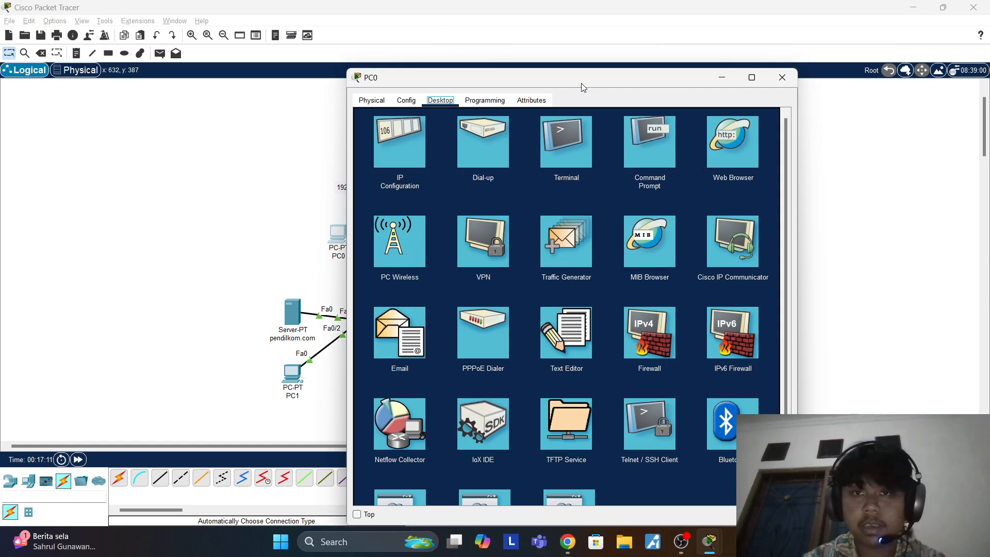
{"action": "left_click_drag", "start_coordinate": [581, 82], "coordinate": [657, 61]}
{"action": "left_click", "coordinate": [478, 131]}
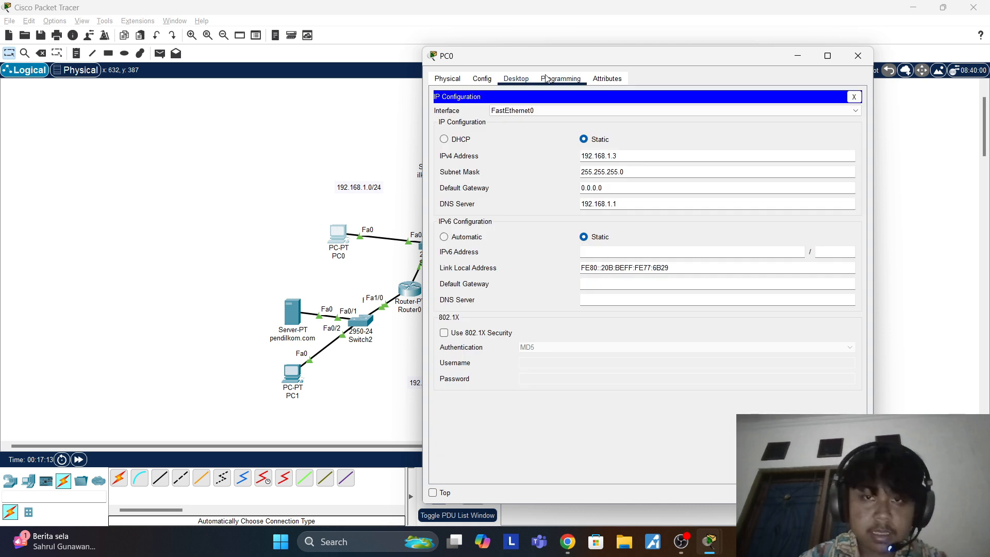
{"action": "left_click_drag", "start_coordinate": [559, 60], "coordinate": [604, 62]}
{"action": "left_click", "coordinate": [278, 253]}
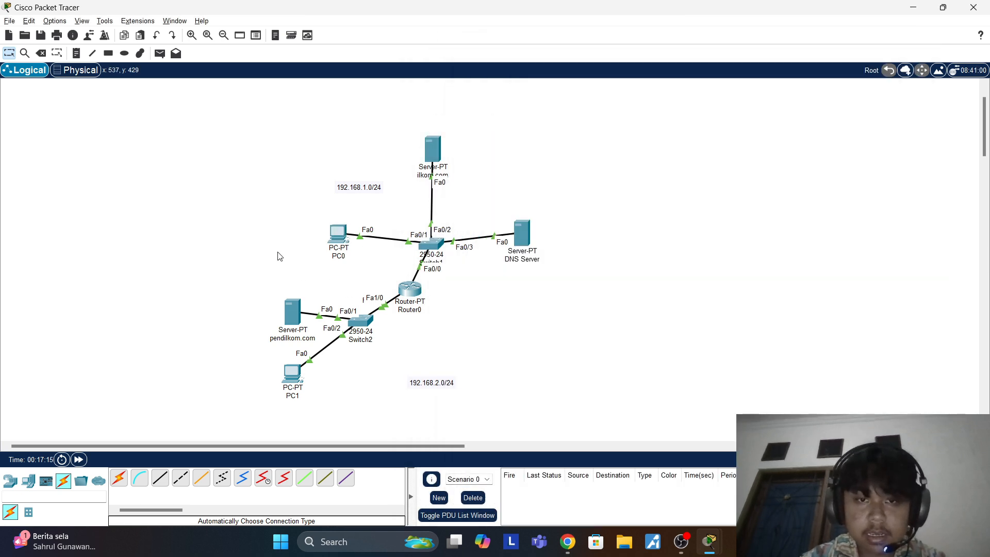
Step: Check the interface addresses in Router0's configuration
{"action": "left_click", "coordinate": [406, 294]}
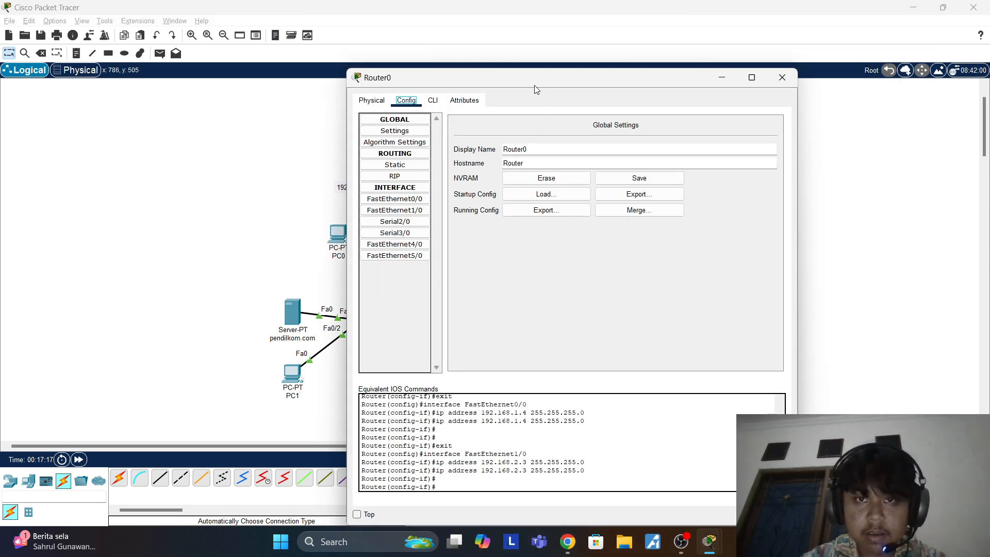
{"action": "left_click_drag", "start_coordinate": [540, 81], "coordinate": [651, 85]}
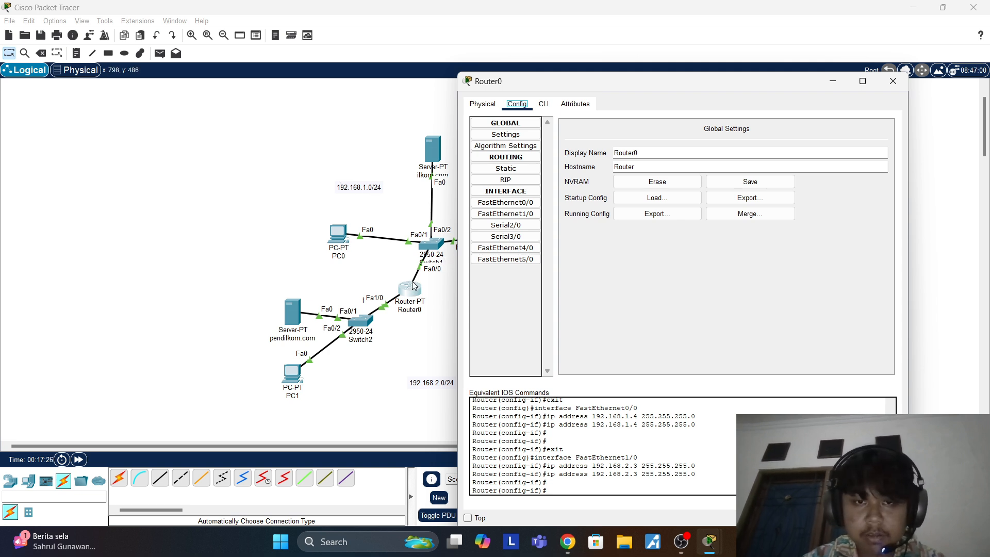
{"action": "left_click", "coordinate": [896, 85]}
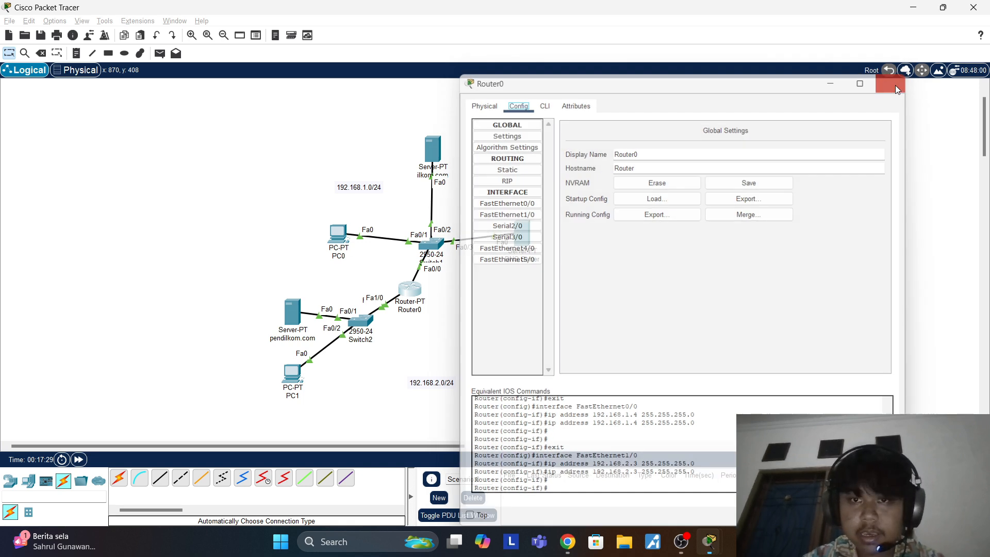
Step: Set PC0's default gateway to 192.168.1.4 in its IP configuration
{"action": "left_click", "coordinate": [345, 236]}
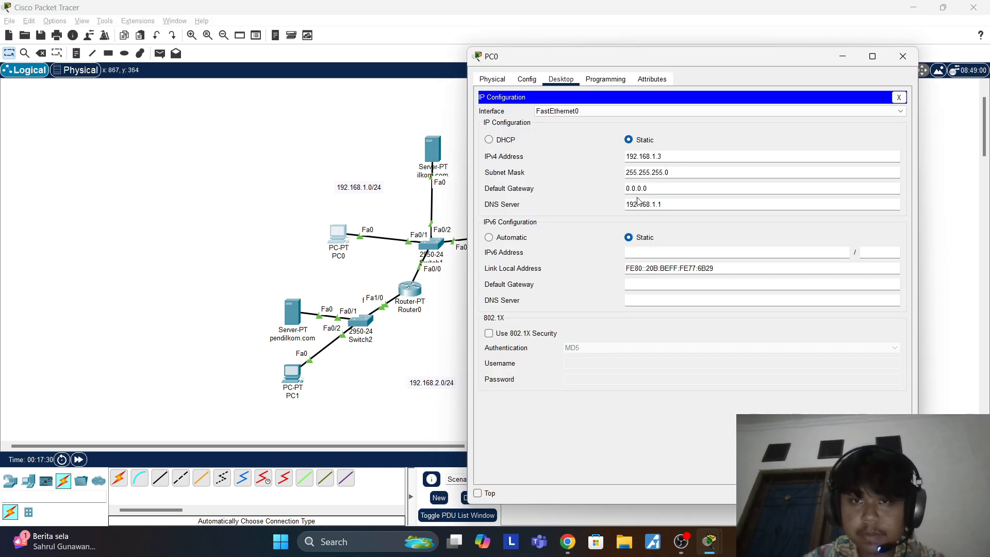
{"action": "key", "text": "ctrl+a"}
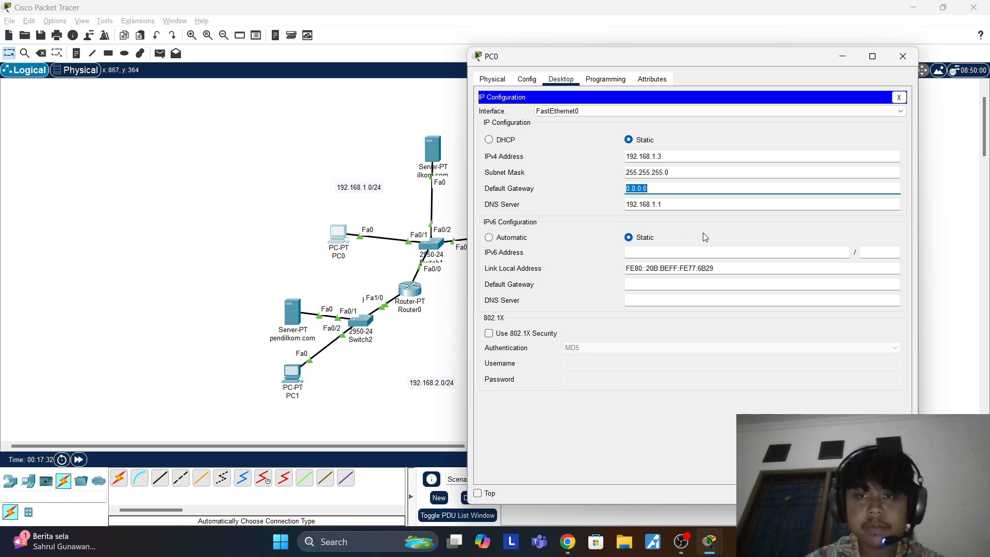
{"action": "type", "text": "192.168"}
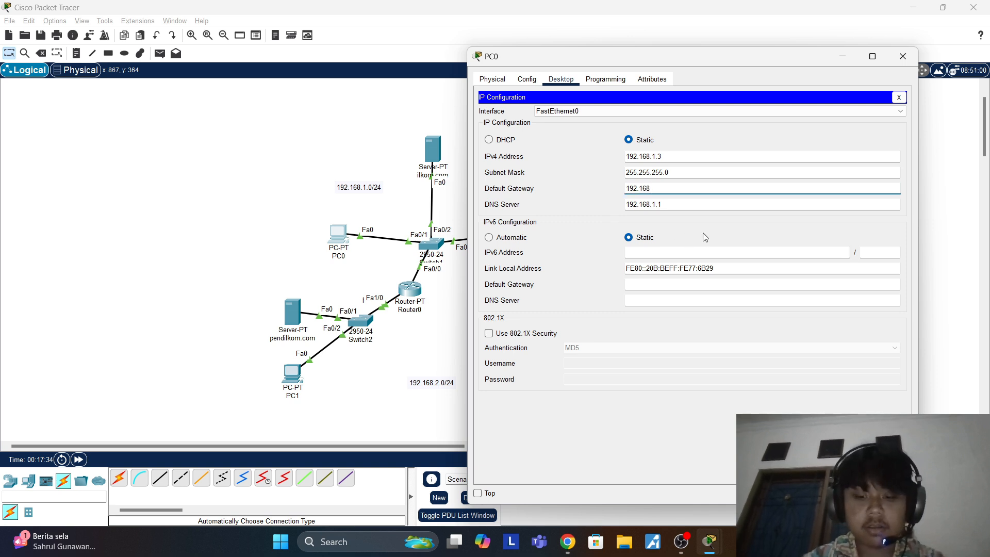
{"action": "type", "text": ".1."}
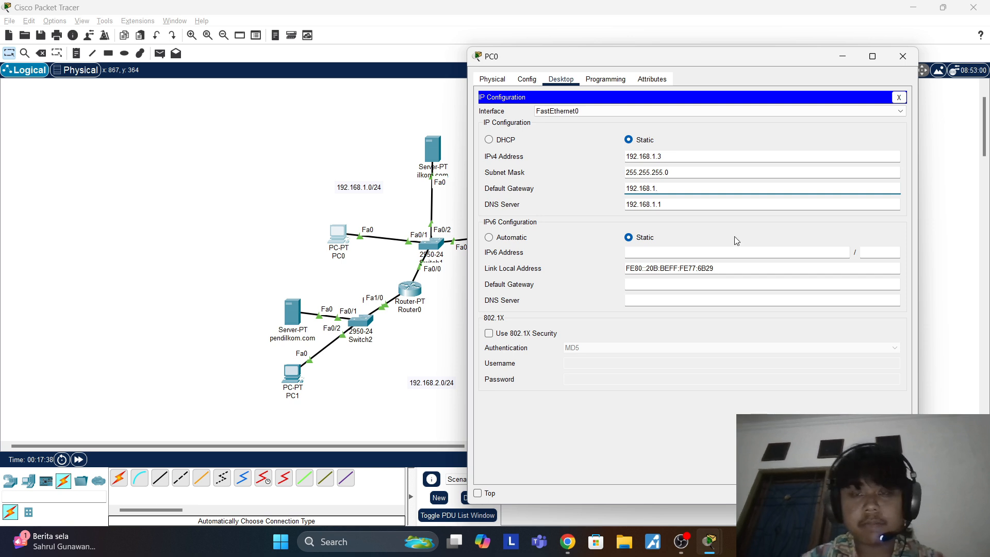
{"action": "type", "text": "4"}
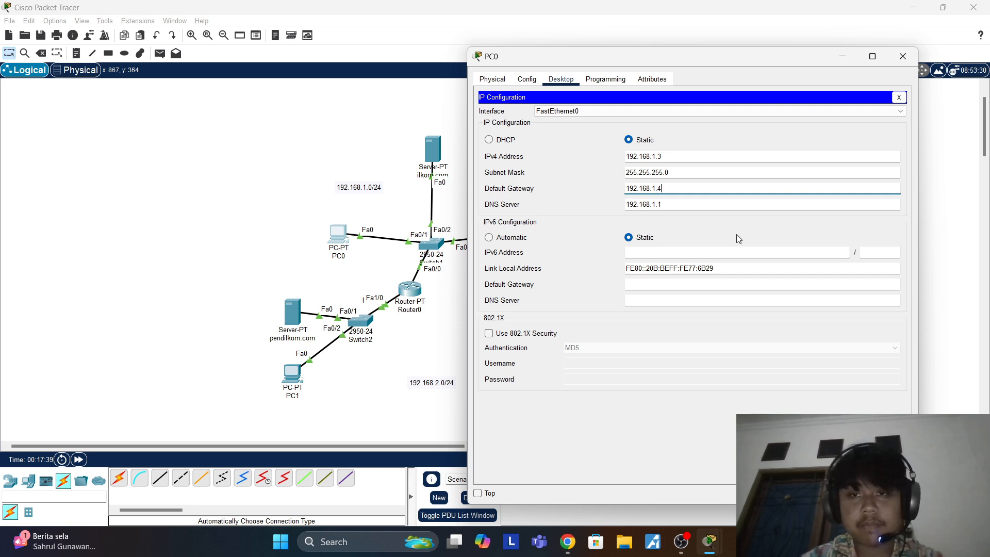
{"action": "left_click", "coordinate": [903, 56]}
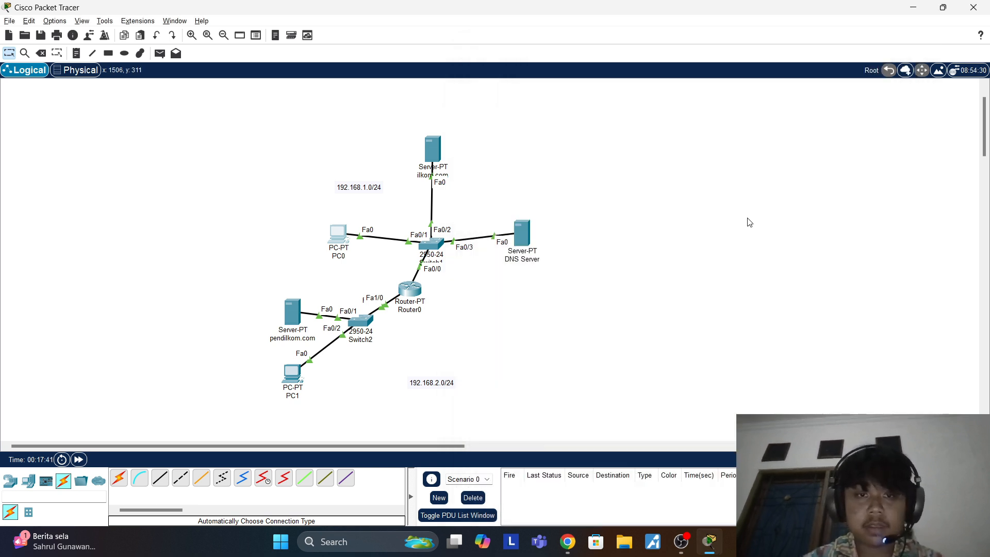
Step: Check the IPv4 address of Router0's FastEthernet0/0 interface
{"action": "left_click", "coordinate": [410, 289]}
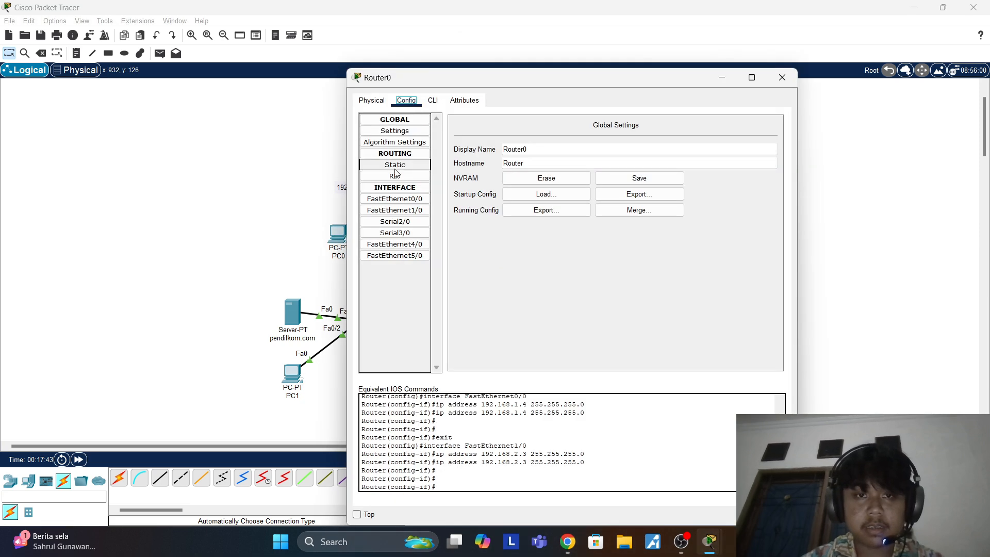
{"action": "left_click", "coordinate": [394, 199]}
{"action": "left_click", "coordinate": [781, 78]}
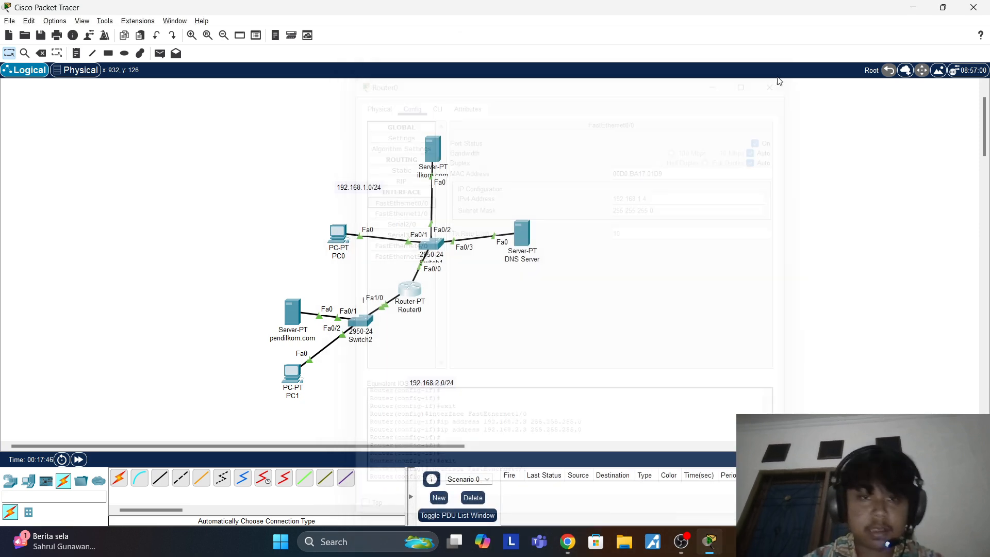
Step: Ping 192.168.2.2 from PC0's command prompt to test the route to the second network, and stop the ping
{"action": "left_click", "coordinate": [336, 236]}
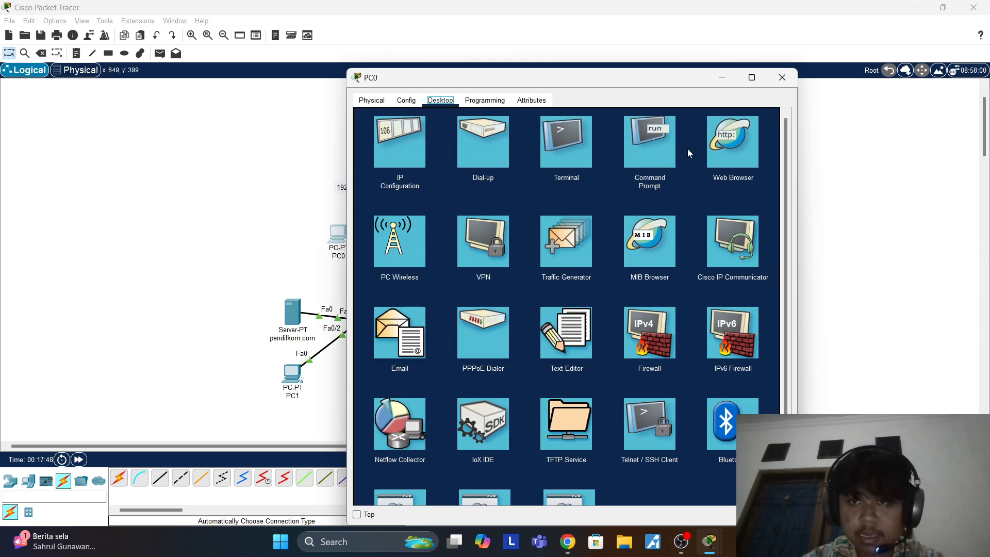
{"action": "left_click", "coordinate": [655, 154]}
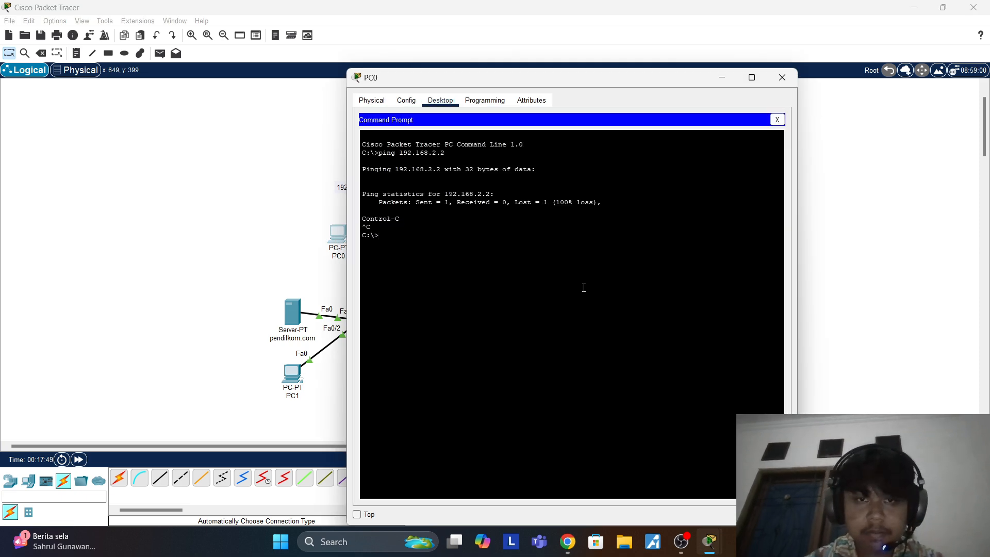
{"action": "key", "text": "Up"}
{"action": "key", "text": "Return"}
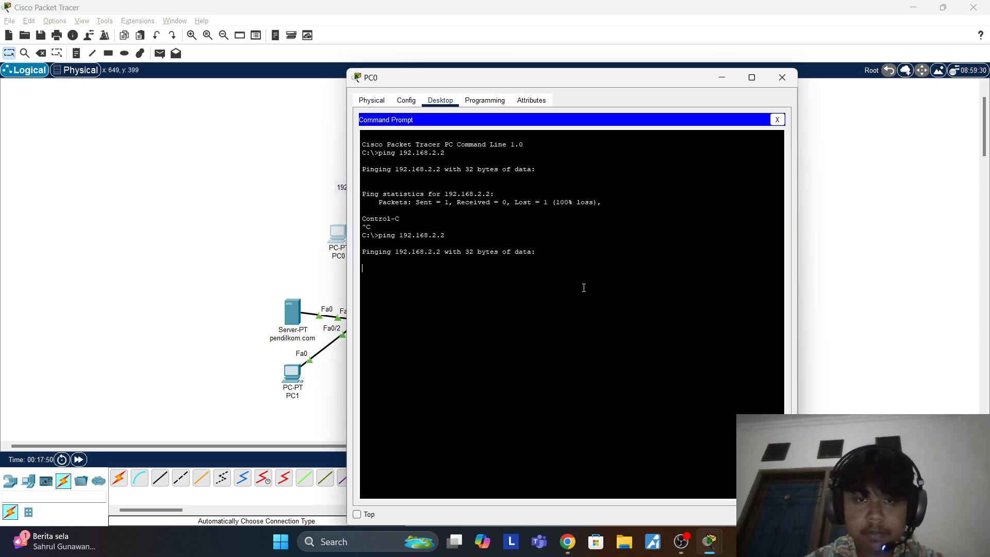
{"action": "key", "text": "ctrl+c"}
{"action": "left_click", "coordinate": [783, 80]}
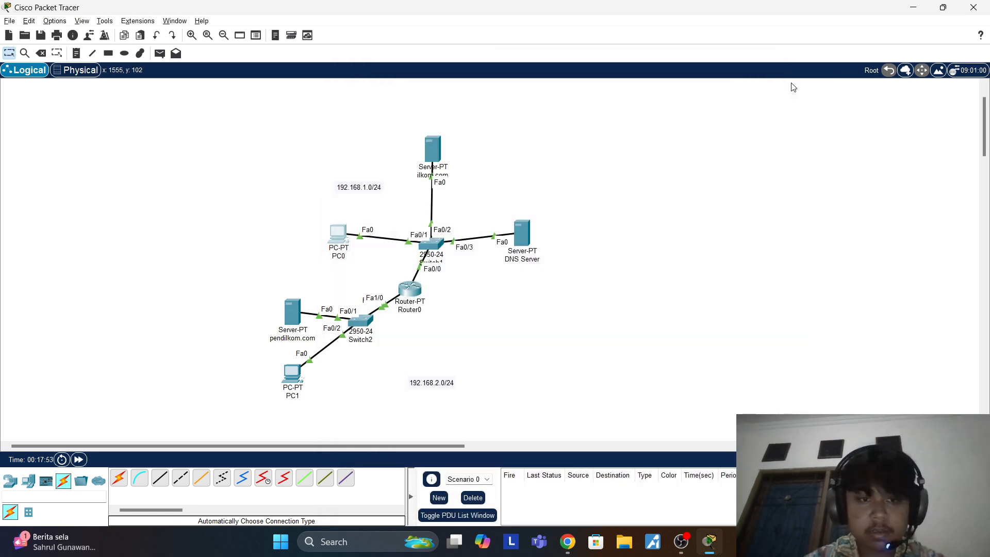
Step: Set PC1's default gateway to 192.168.2.3 in its IP configuration
{"action": "left_click", "coordinate": [293, 375]}
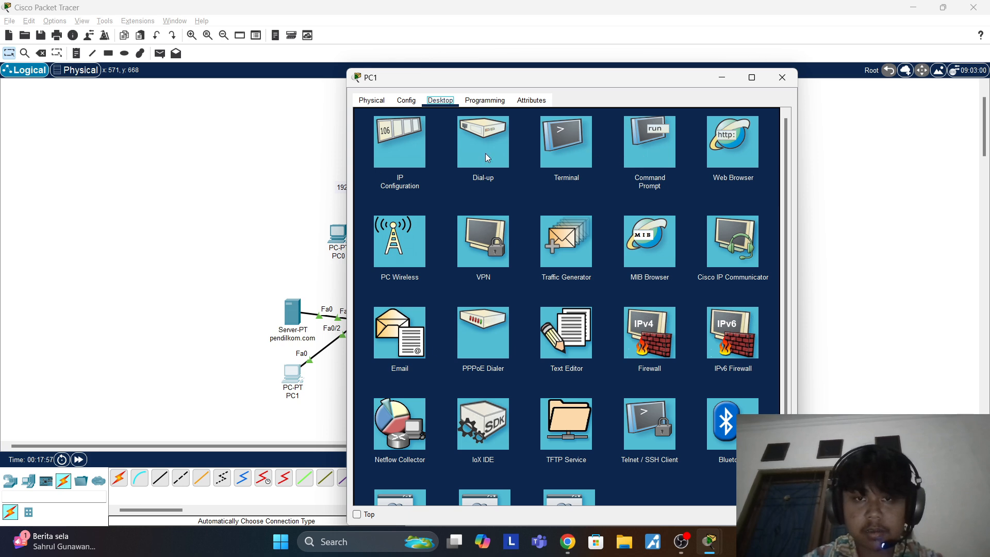
{"action": "left_click", "coordinate": [405, 152]}
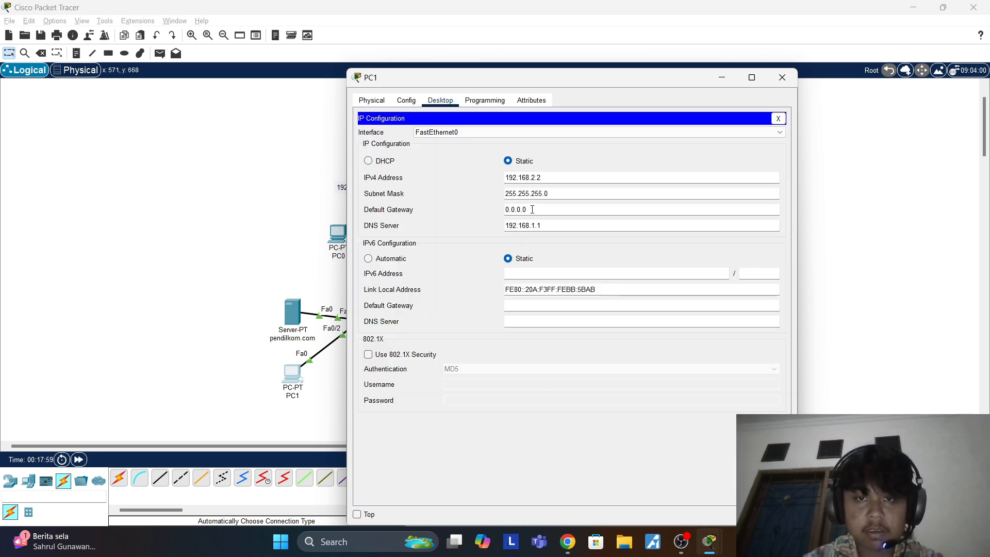
{"action": "left_click_drag", "start_coordinate": [532, 210], "coordinate": [450, 209]}
{"action": "type", "text": "192."}
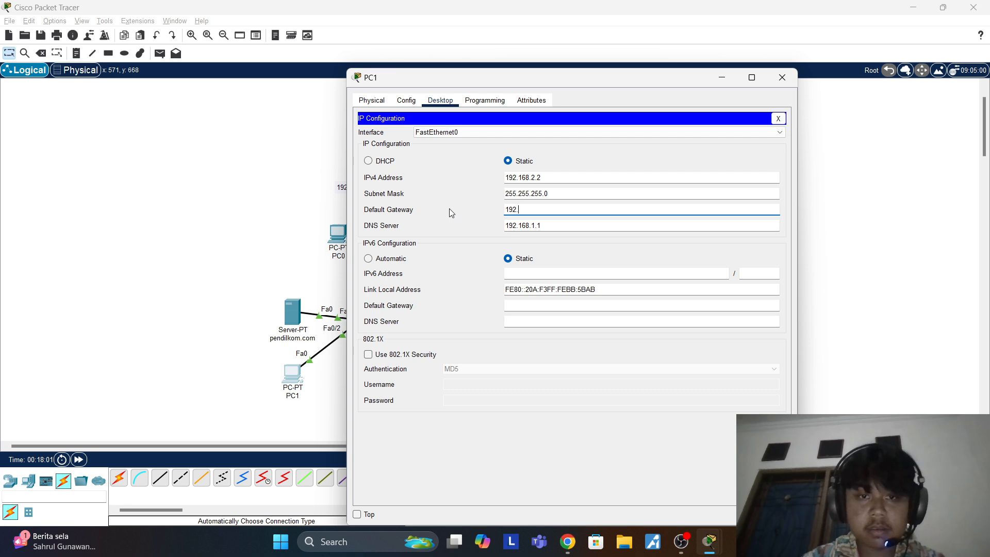
{"action": "type", "text": "168."}
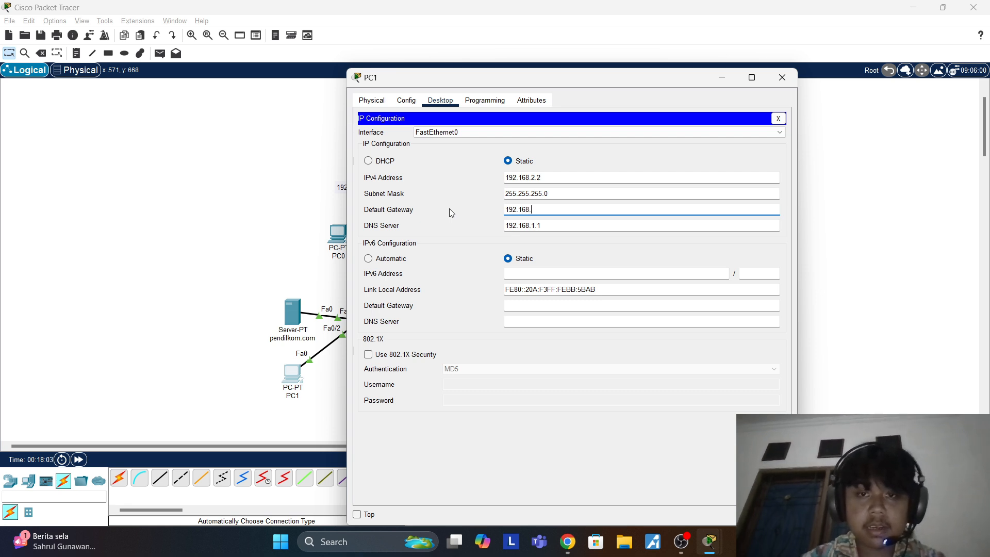
{"action": "type", "text": "2.3"}
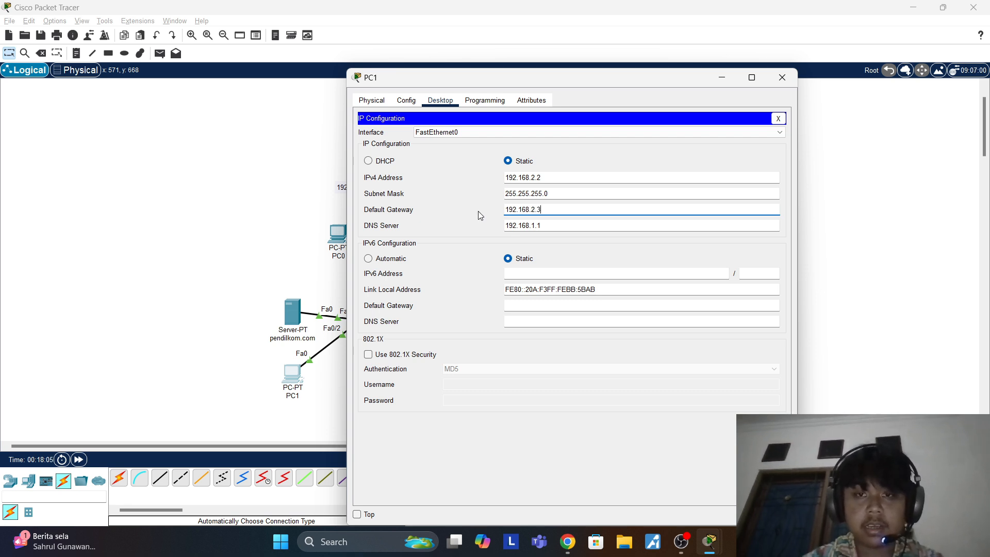
{"action": "left_click", "coordinate": [794, 76]}
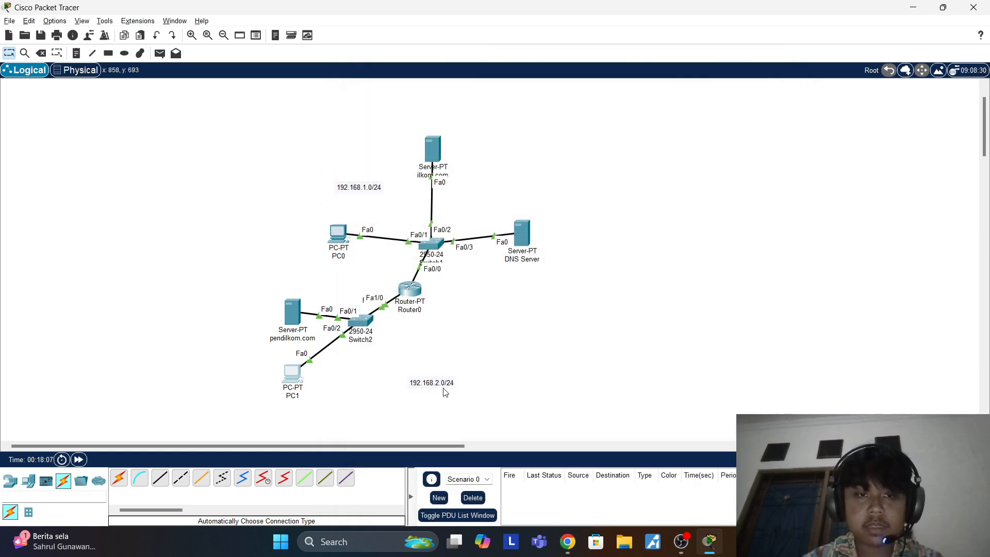
Step: Repeat the ping to 192.168.2.2 from PC0's command prompt and let it finish
{"action": "left_click", "coordinate": [342, 228]}
{"action": "left_click", "coordinate": [667, 159]}
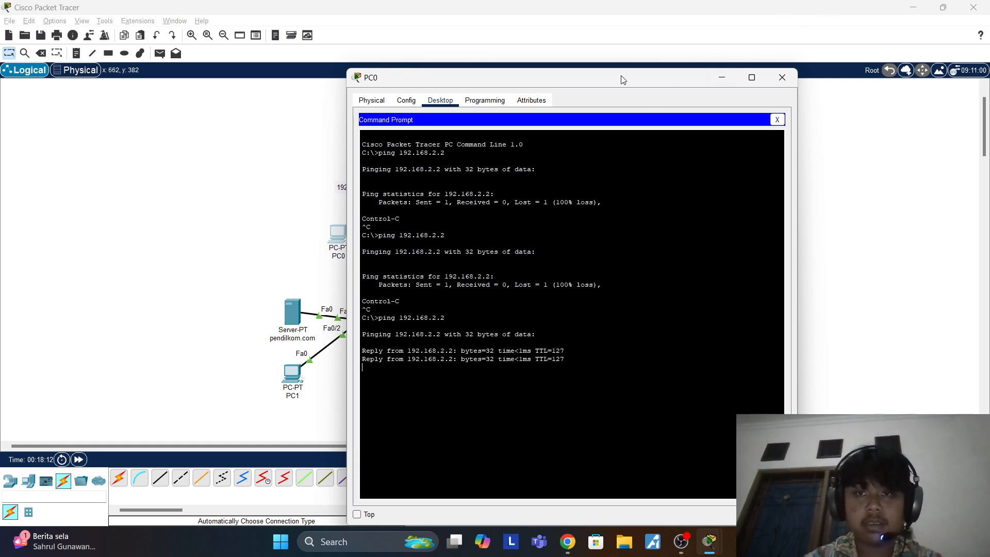
{"action": "left_click_drag", "start_coordinate": [621, 78], "coordinate": [767, 66]}
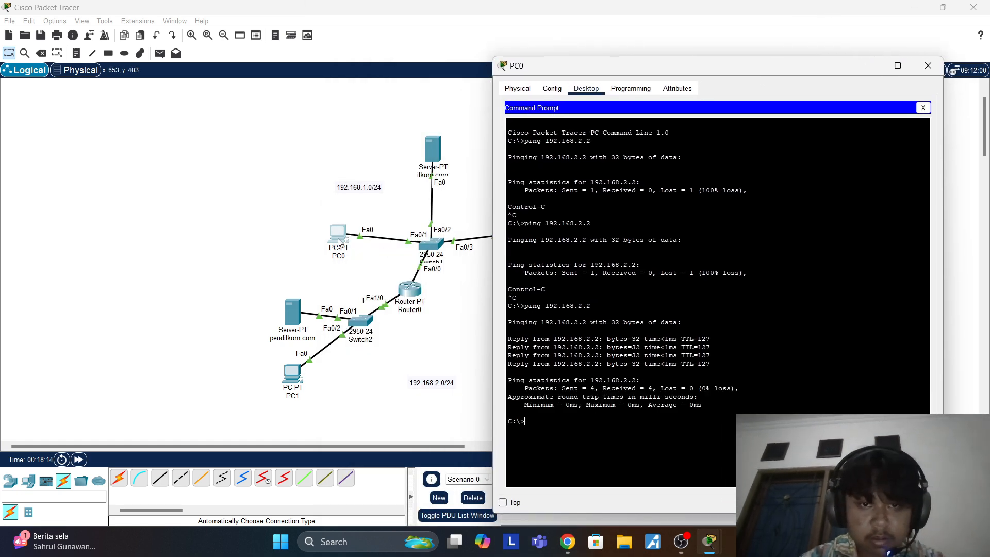
{"action": "left_click", "coordinate": [921, 69]}
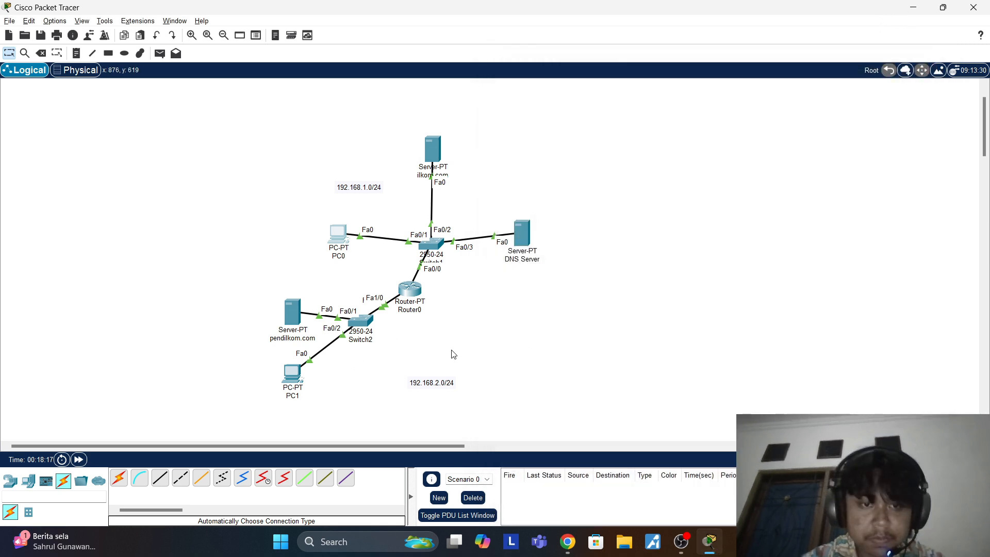
Step: Ping 192.168.1.3 from PC1's command prompt to test the route back to the first network
{"action": "left_click", "coordinate": [290, 388]}
{"action": "left_click", "coordinate": [652, 156]}
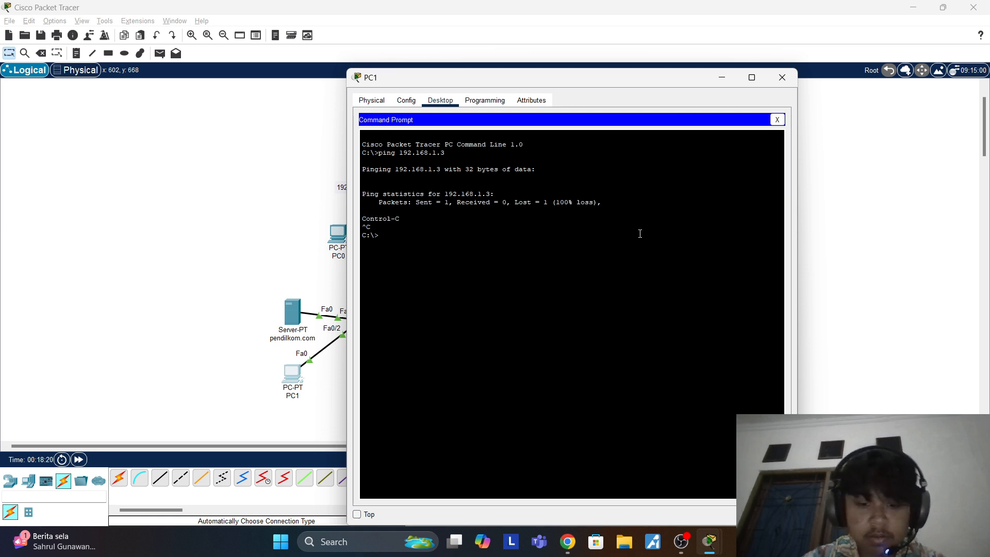
{"action": "type", "text": "pig"}
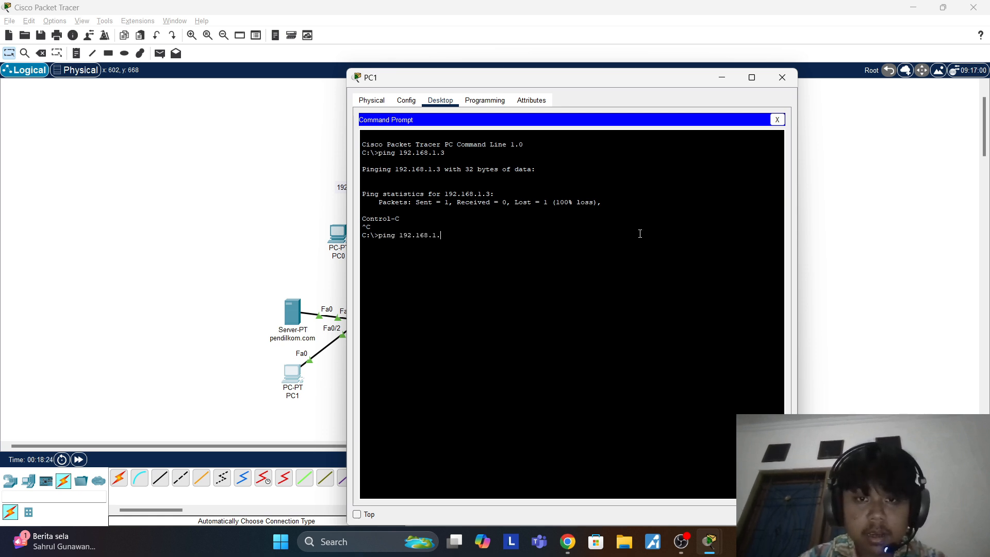
{"action": "key", "text": "Return"}
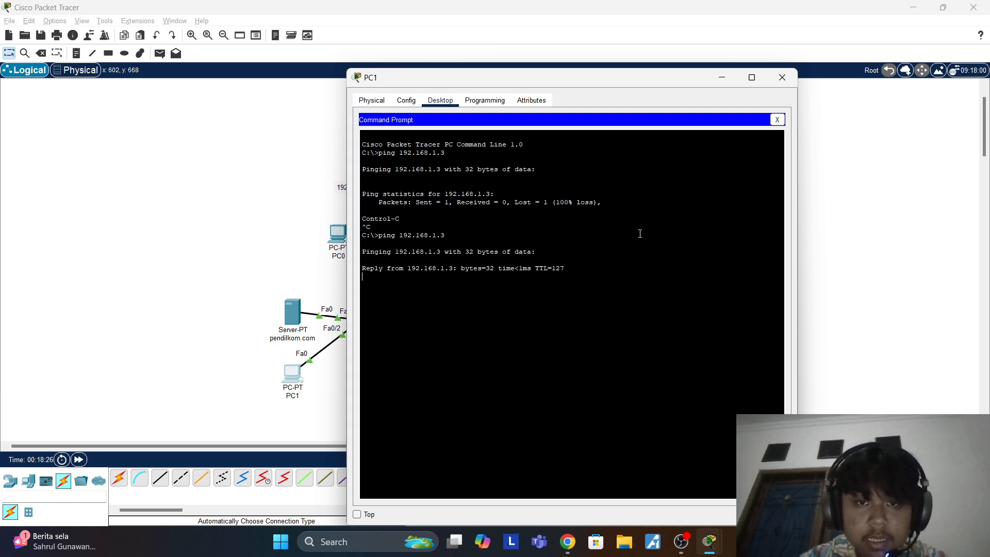
{"action": "left_click_drag", "start_coordinate": [597, 73], "coordinate": [725, 75]}
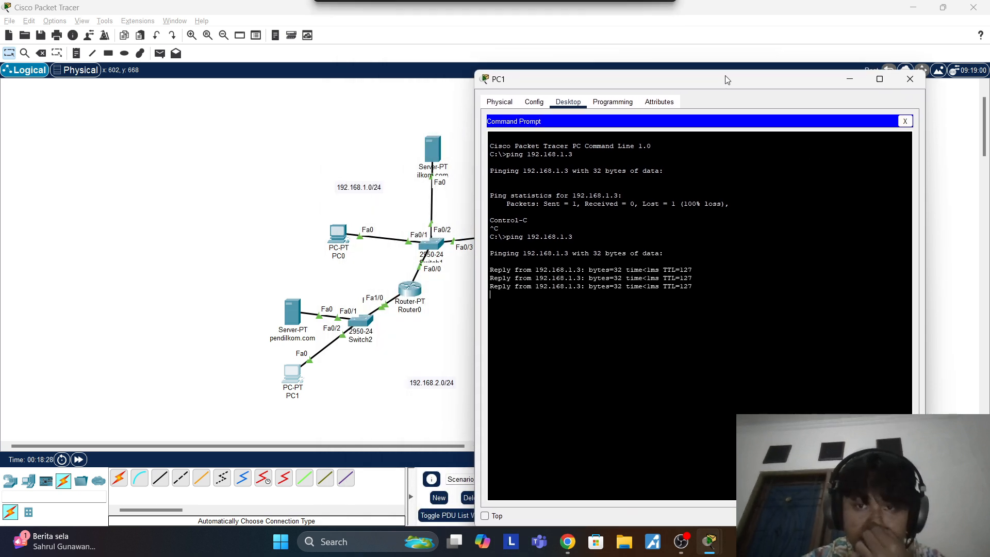
{"action": "left_click", "coordinate": [906, 80]}
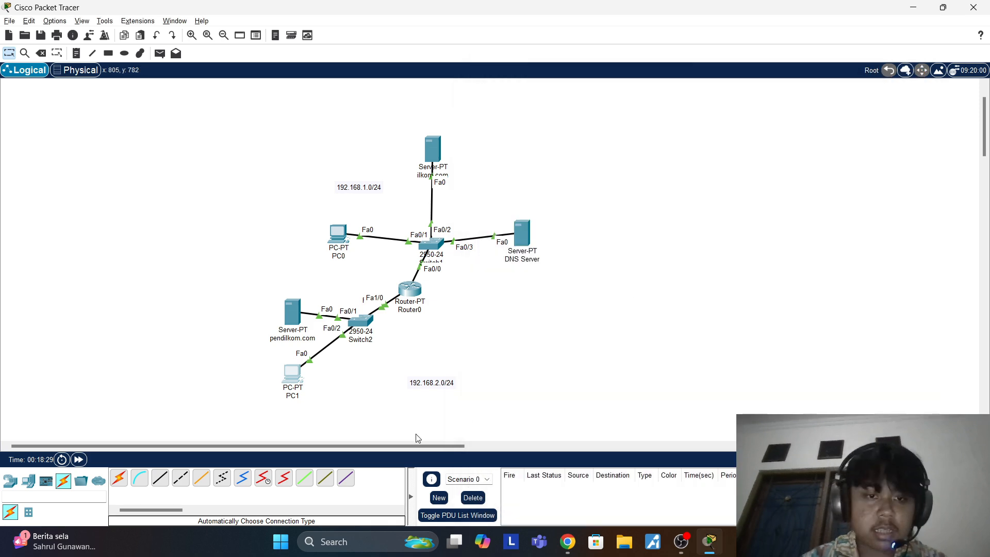
Step: Edit index.html in the pendilkom.com server's HTTP service and delete the body content between the heading line and the closing html tag
{"action": "left_click", "coordinate": [293, 313]}
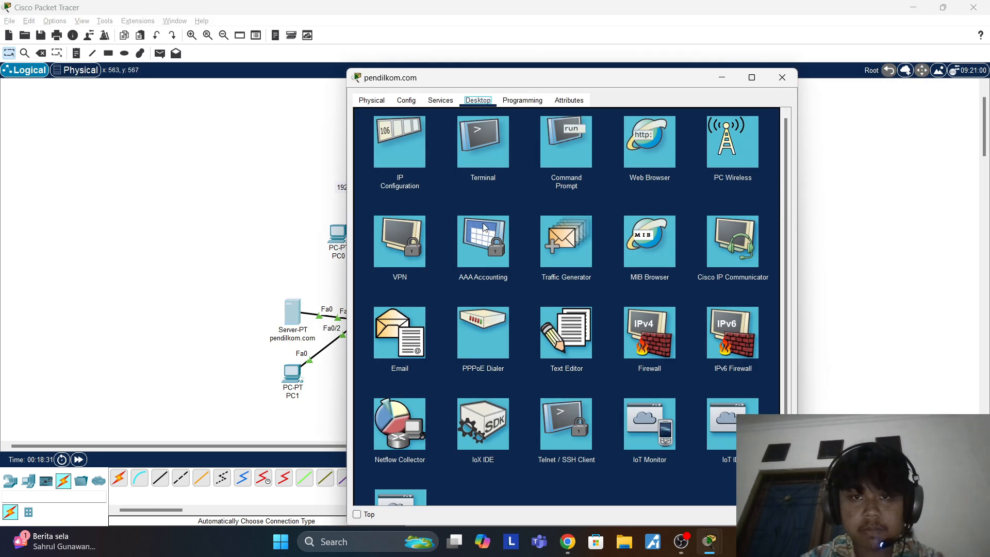
{"action": "left_click", "coordinate": [440, 100]}
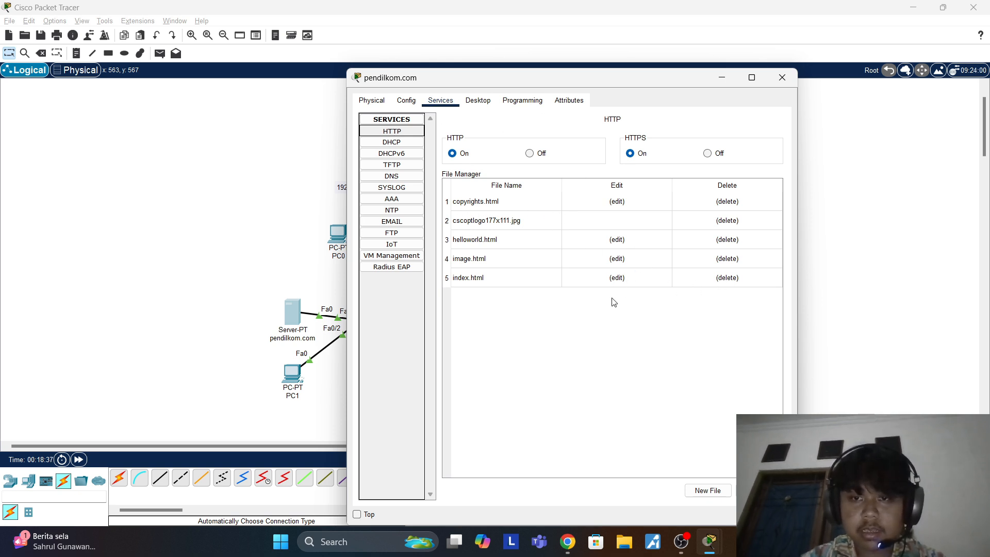
{"action": "left_click", "coordinate": [615, 278]}
{"action": "left_click_drag", "start_coordinate": [599, 196], "coordinate": [442, 156]}
{"action": "key", "text": "BackSpace"}
{"action": "key", "text": "BackSpace"}
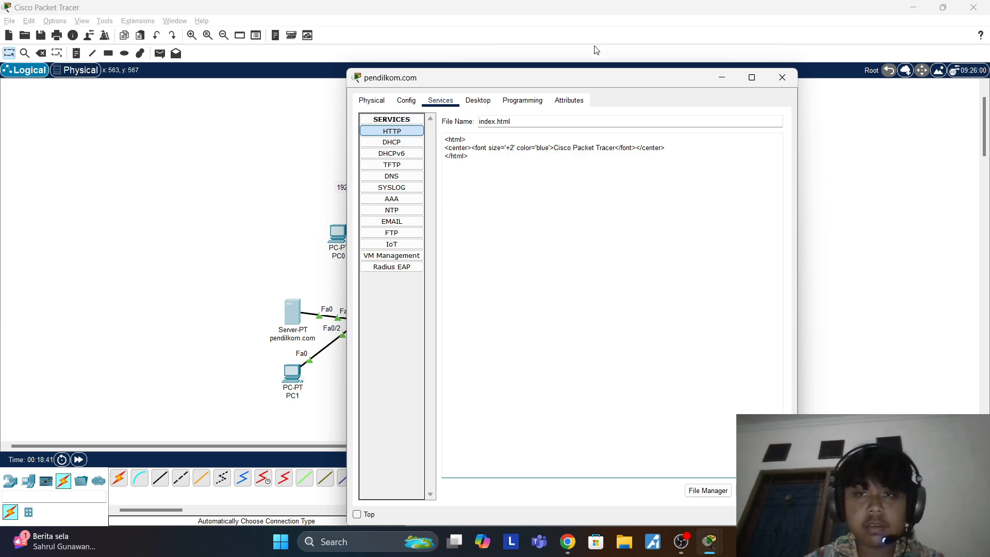
Step: Replace the heading text in the pendilkom.com server's index.html with "HTTP Server pendilkom.com" and save it over the existing file
{"action": "key", "text": "BackSpace"}
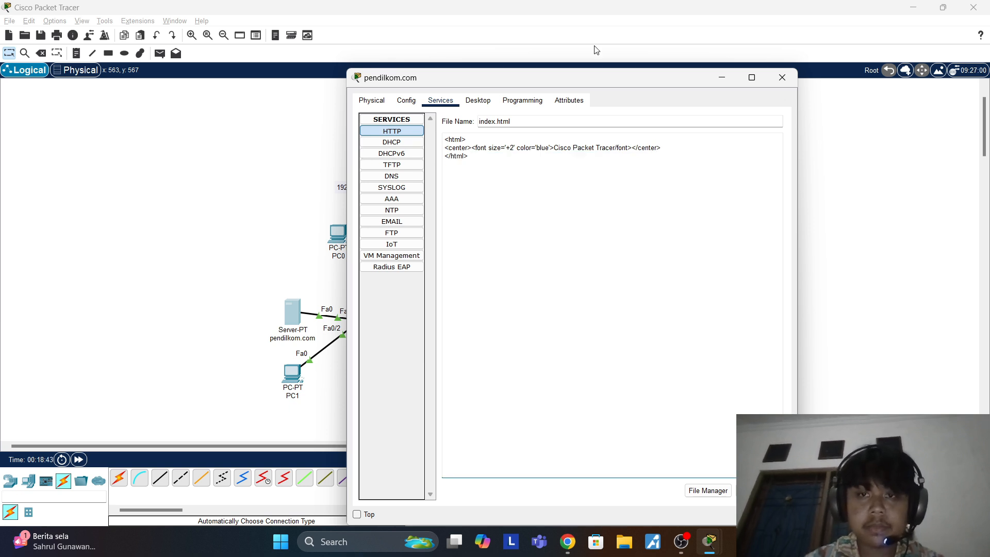
{"action": "type", "text": "<"}
{"action": "key", "text": "Left"}
{"action": "key", "text": "BackSpace"}
{"action": "key", "text": "BackSpace"}
{"action": "key", "text": "BackSpace"}
{"action": "key", "text": "BackSpace"}
{"action": "key", "text": "BackSpace"}
{"action": "key", "text": "BackSpace"}
{"action": "key", "text": "BackSpace"}
{"action": "key", "text": "BackSpace"}
{"action": "key", "text": "BackSpace"}
{"action": "key", "text": "BackSpace"}
{"action": "key", "text": "BackSpace"}
{"action": "key", "text": "BackSpace"}
{"action": "key", "text": "BackSpace"}
{"action": "key", "text": "BackSpace"}
{"action": "key", "text": "BackSpace"}
{"action": "key", "text": "BackSpace"}
{"action": "key", "text": "BackSpace"}
{"action": "key", "text": "BackSpace"}
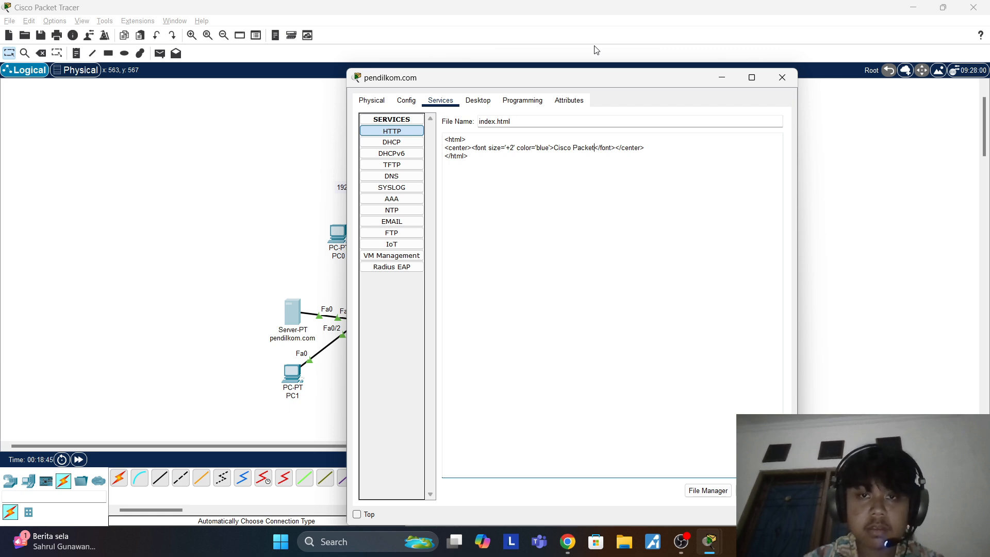
{"action": "key", "text": "BackSpace"}
{"action": "type", "text": "HTTP S"}
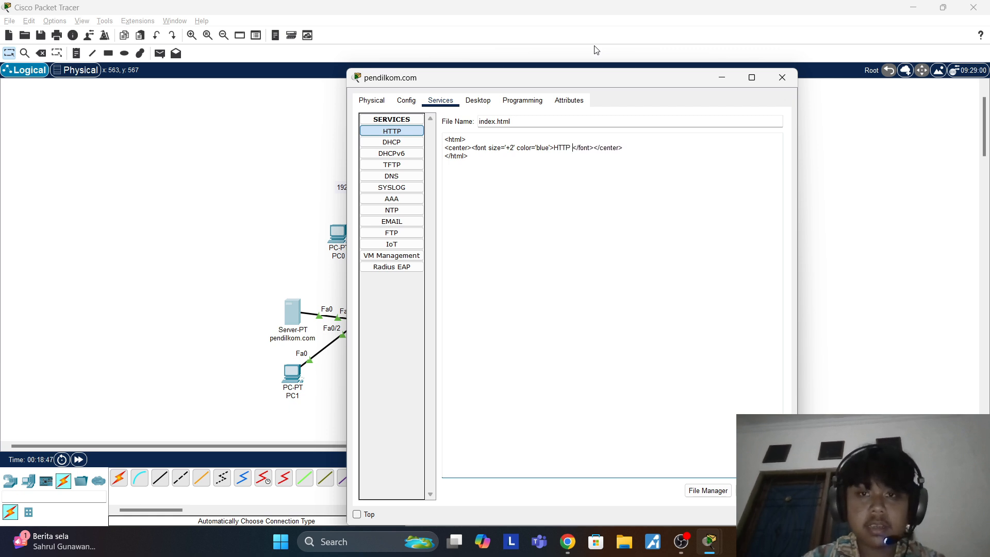
{"action": "type", "text": "erver "}
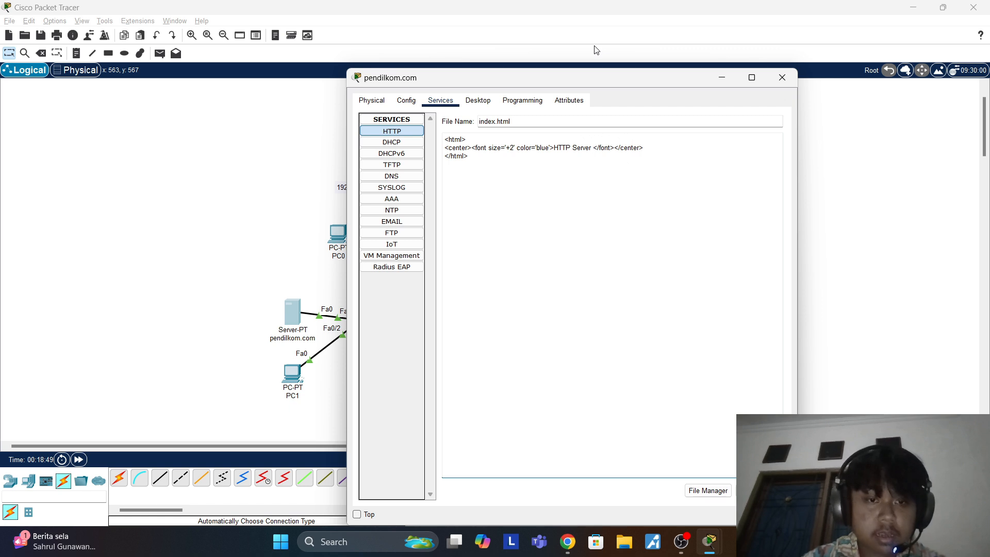
{"action": "type", "text": "pendilkom.com"}
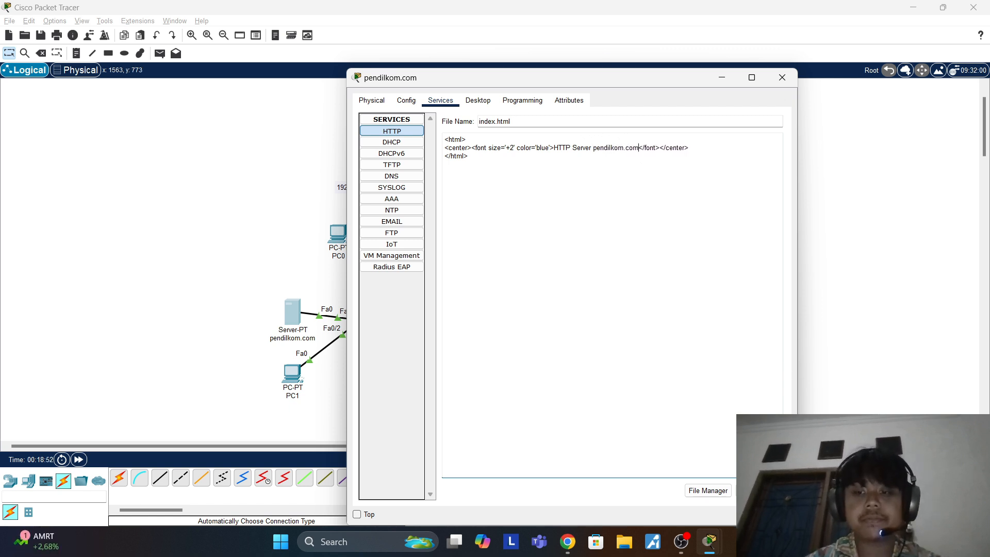
{"action": "left_click", "coordinate": [758, 491]}
{"action": "left_click", "coordinate": [589, 322]}
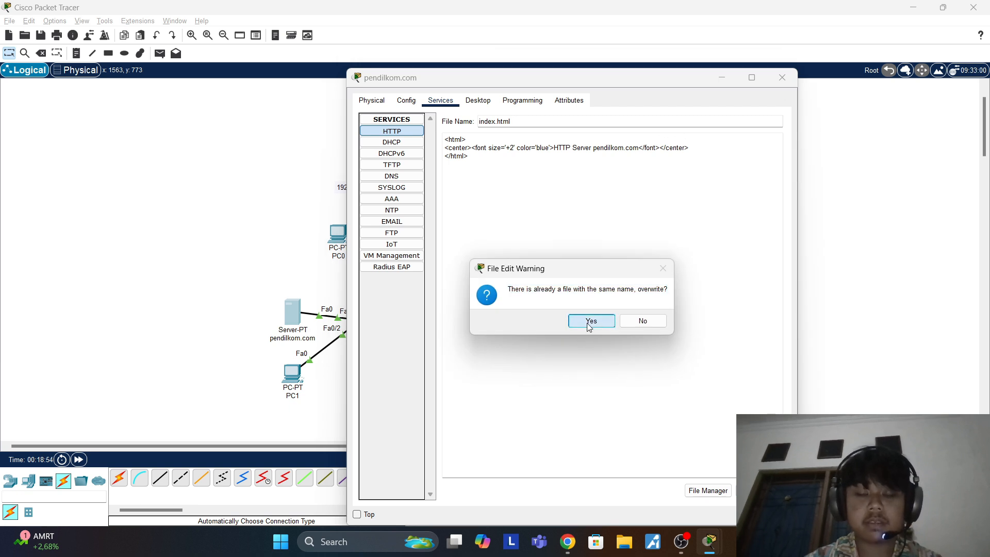
{"action": "left_click", "coordinate": [782, 77]}
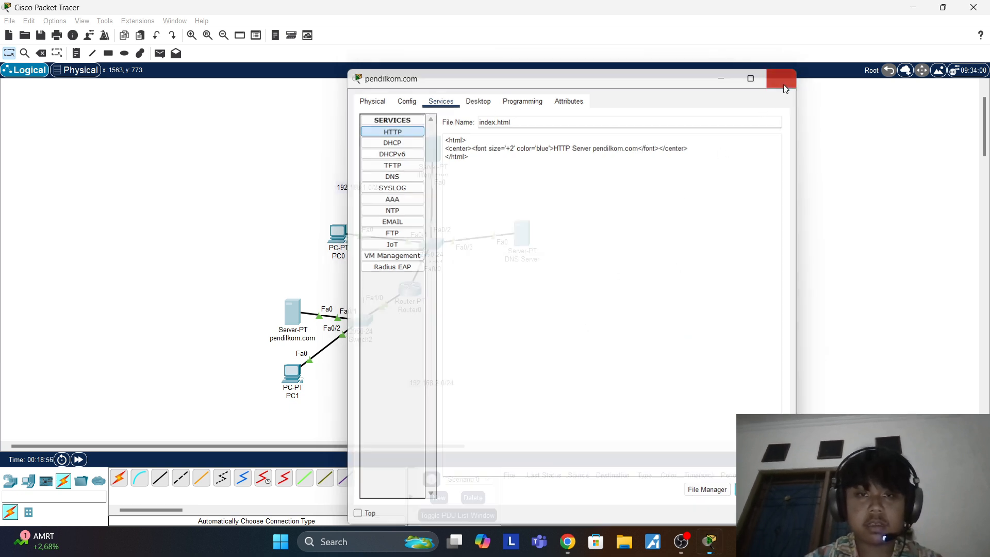
Step: Add an A record for pendilkom.com with address 192.168.2.1 to the DNS Server's DNS service
{"action": "left_click", "coordinate": [519, 235]}
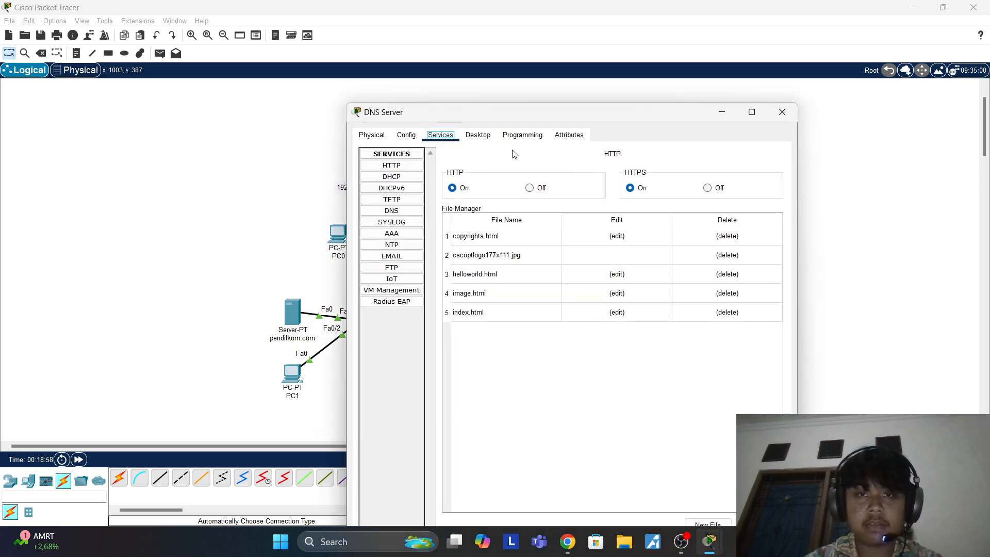
{"action": "left_click", "coordinate": [403, 215]}
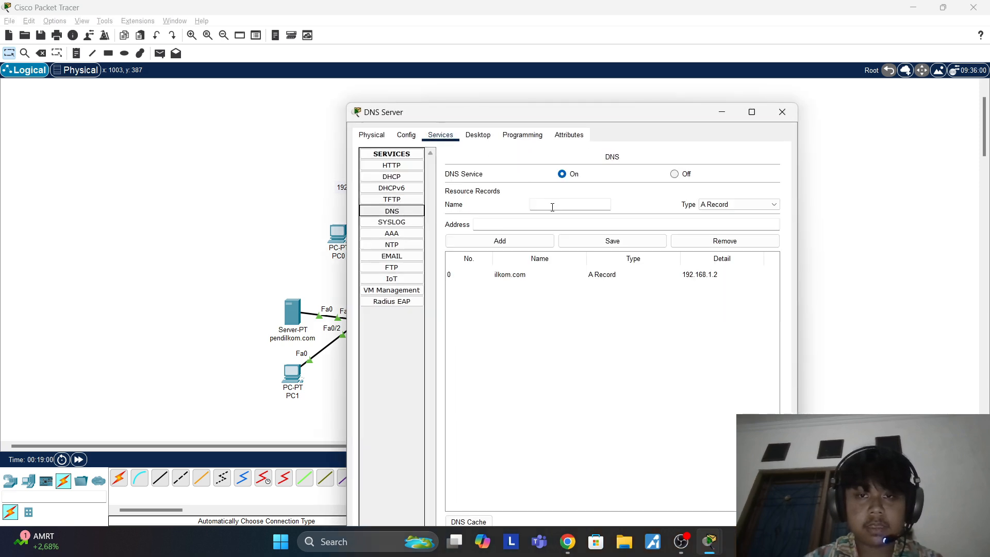
{"action": "left_click", "coordinate": [558, 203]}
{"action": "type", "text": "pendilko"}
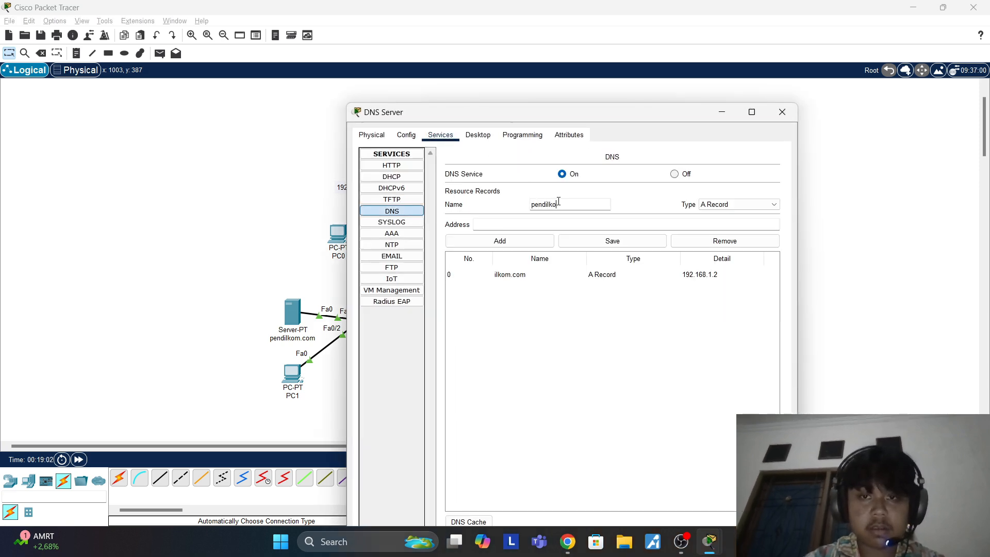
{"action": "type", "text": "m.com"}
{"action": "left_click", "coordinate": [565, 223]}
{"action": "type", "text": "1"}
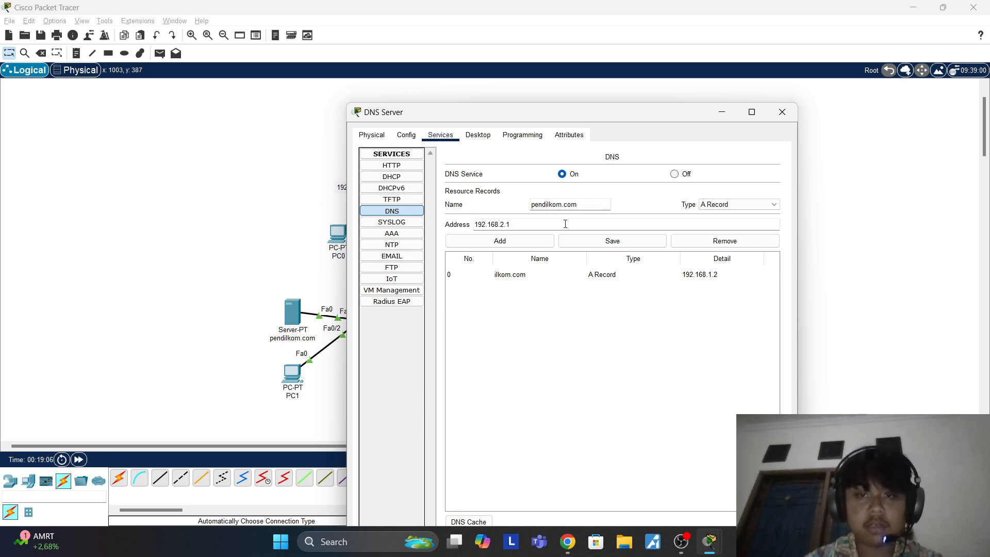
{"action": "type", "text": "92.168.2.1"}
{"action": "left_click", "coordinate": [500, 241]}
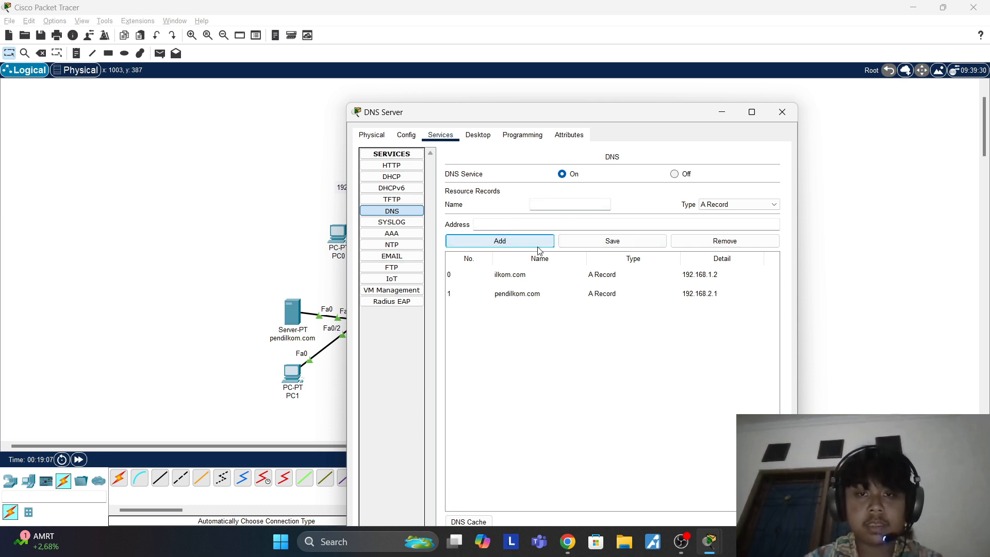
{"action": "left_click", "coordinate": [782, 112]}
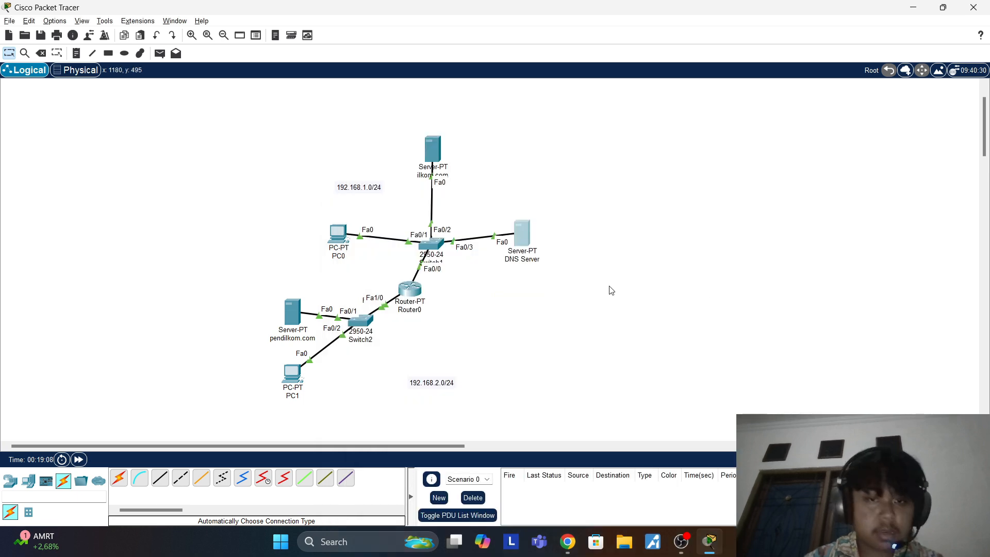
Step: Load ilkom.com in PC0's web browser to test the first web server
{"action": "left_click", "coordinate": [331, 250]}
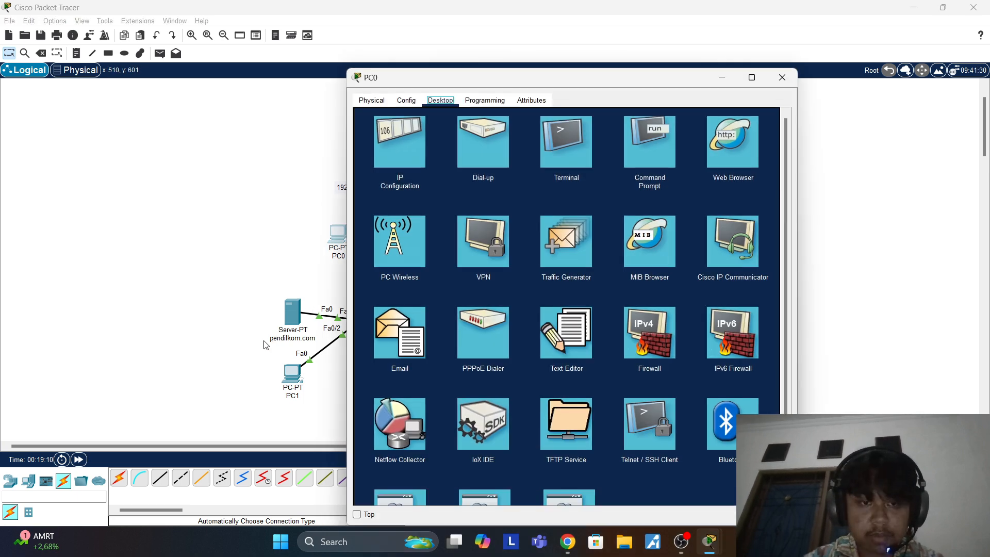
{"action": "left_click", "coordinate": [725, 150]}
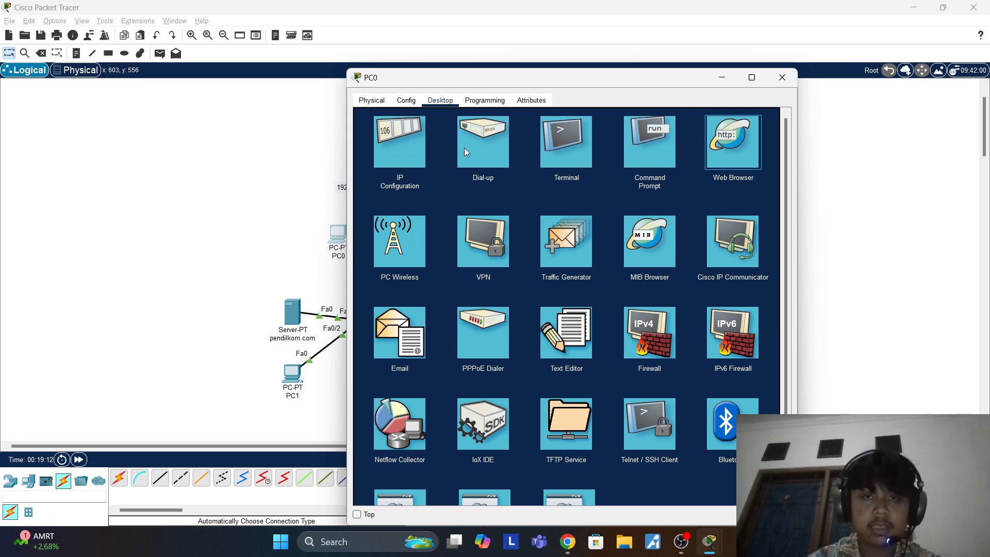
{"action": "key", "text": "alt+F4"}
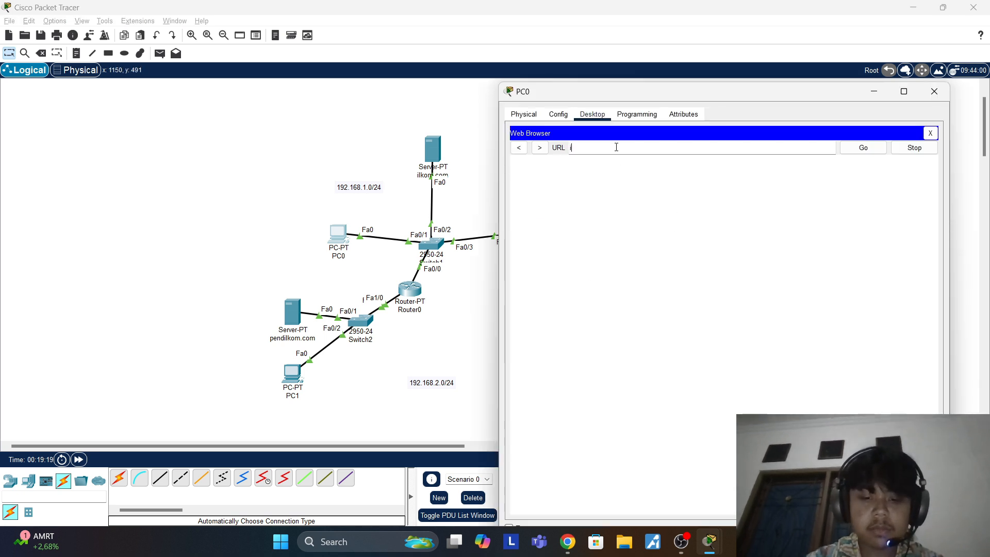
{"action": "key", "text": "Return"}
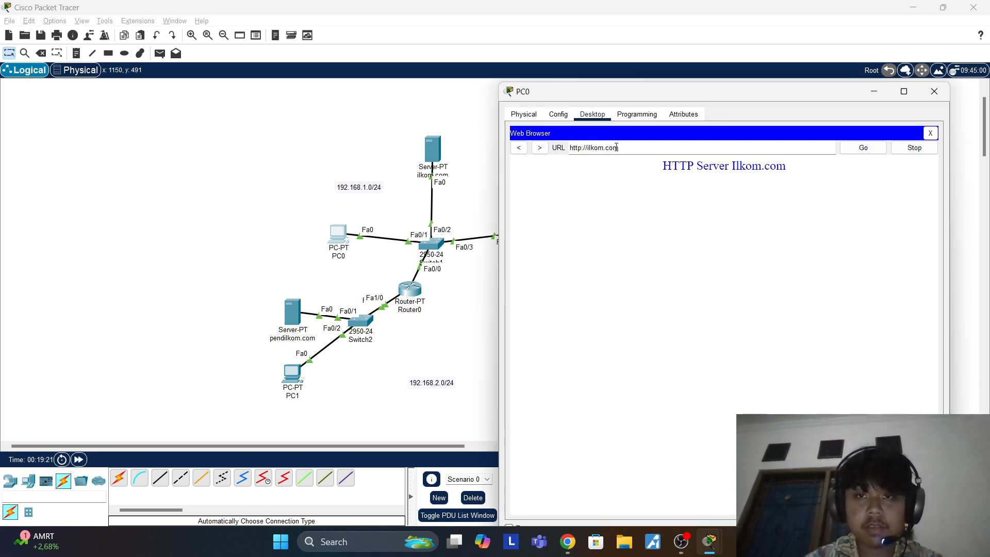
Step: Request pendilkom.com in PC0's web browser to test access to the second network's web server
{"action": "key", "text": "ctrl+a"}
{"action": "key", "text": "BackSpace"}
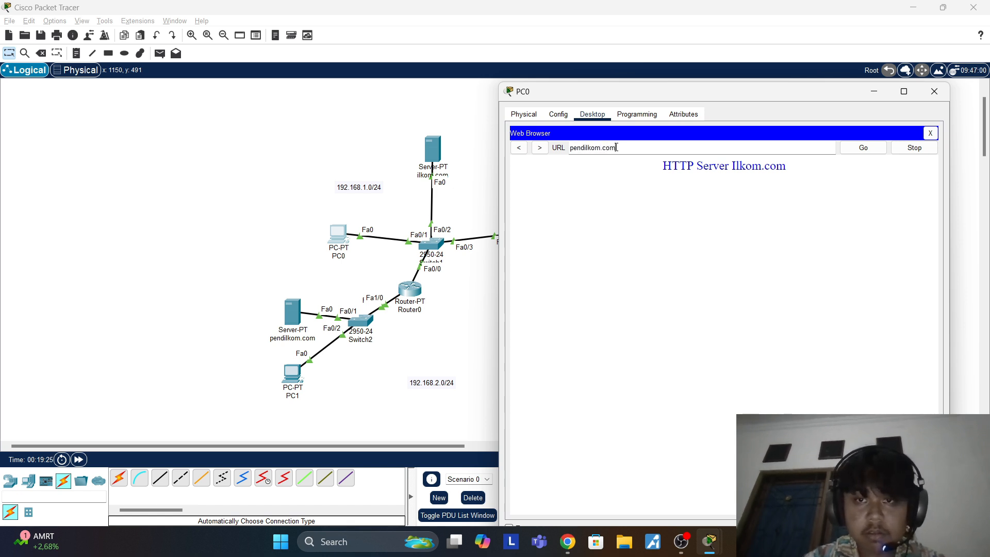
{"action": "key", "text": "Return"}
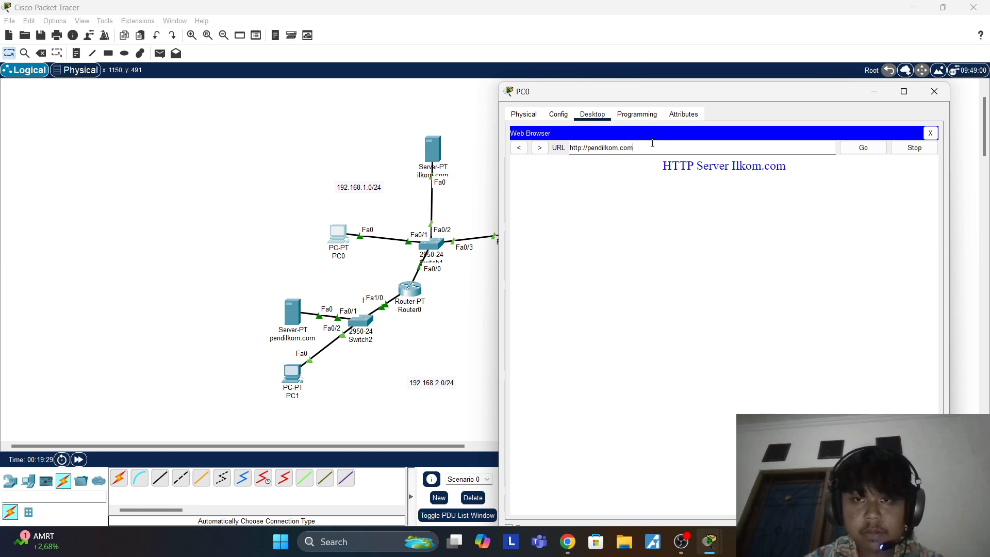
Step: Set the pendilkom.com server's default gateway to 192.168.2.3 in its IP configuration
{"action": "left_click", "coordinate": [309, 317]}
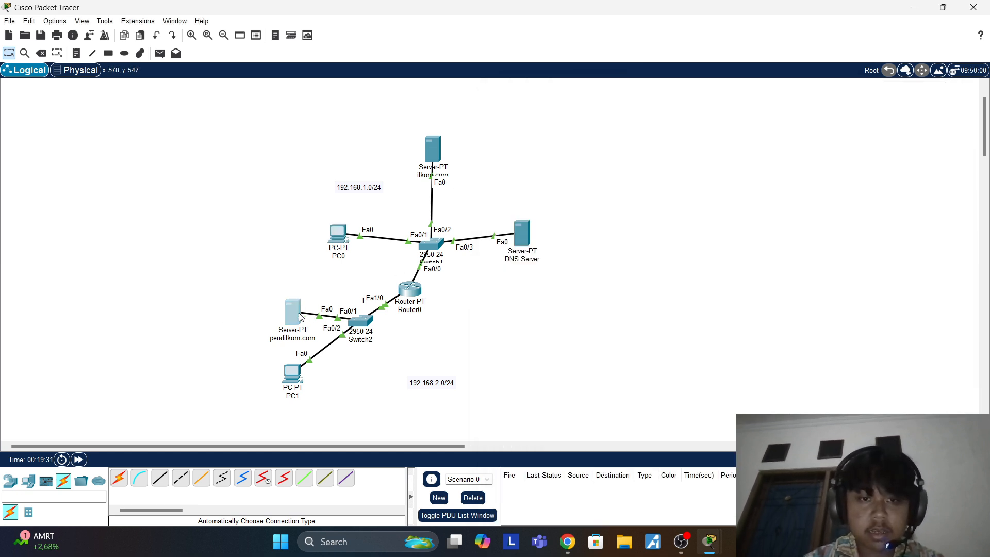
{"action": "left_click", "coordinate": [313, 310]}
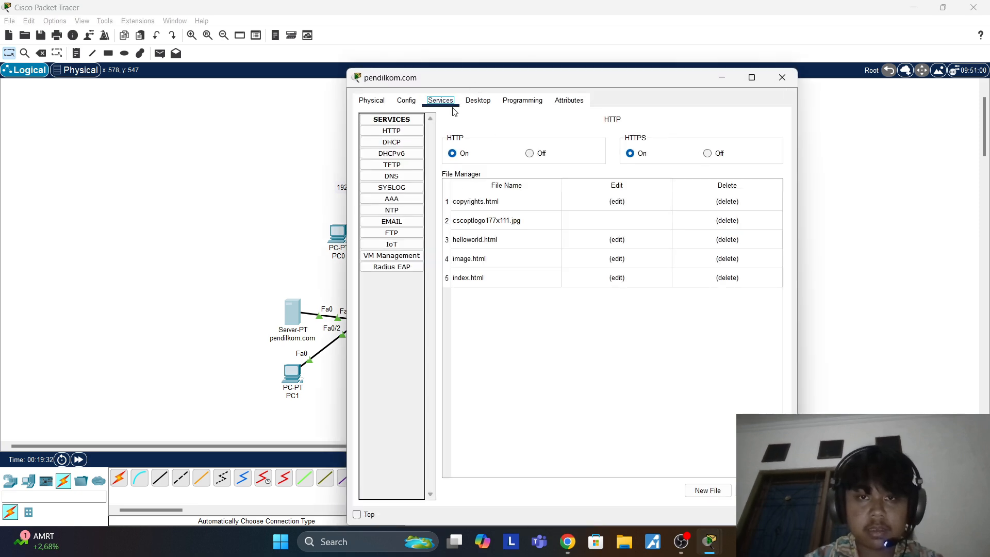
{"action": "left_click", "coordinate": [476, 101]}
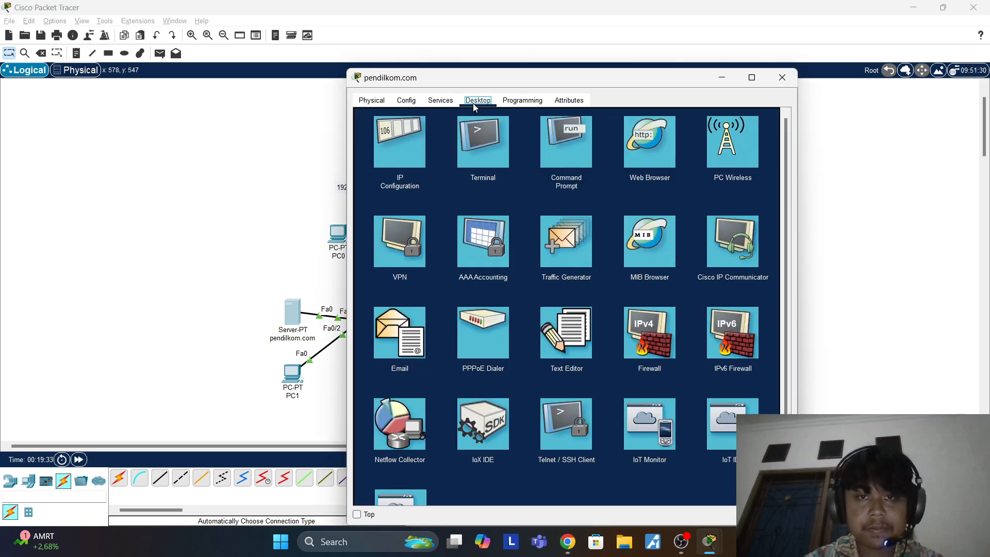
{"action": "left_click", "coordinate": [394, 156]}
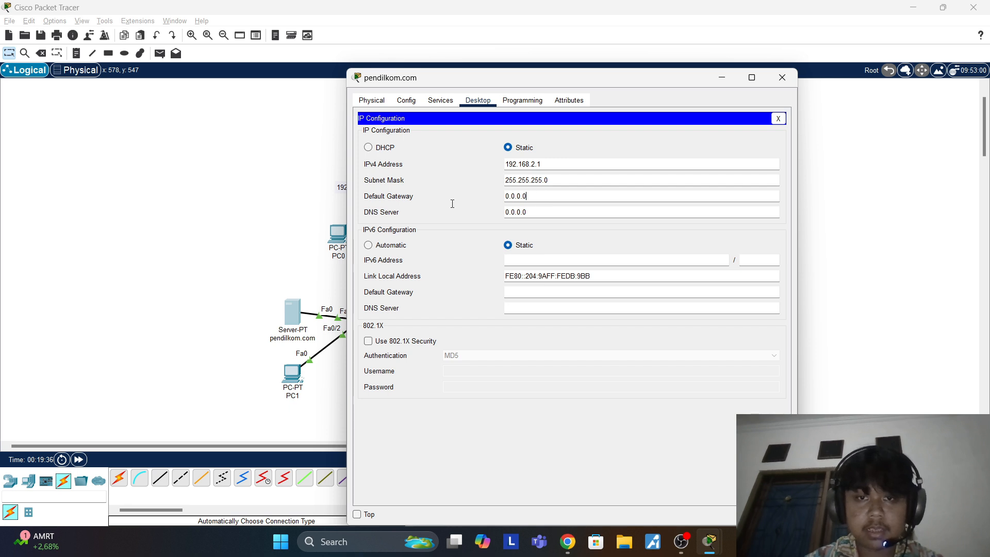
{"action": "triple_click", "coordinate": [533, 201]}
{"action": "type", "text": "1"}
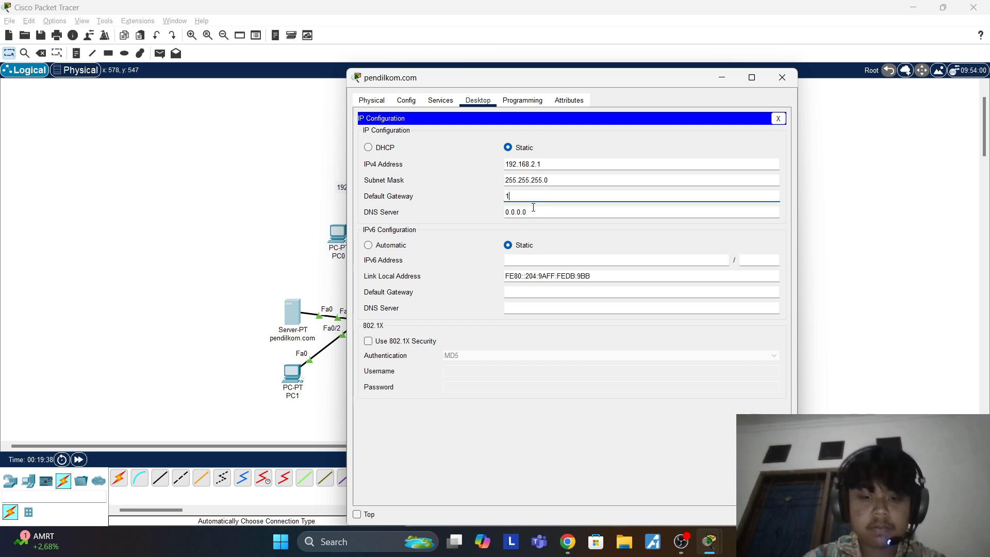
{"action": "type", "text": "92.168.2.3"}
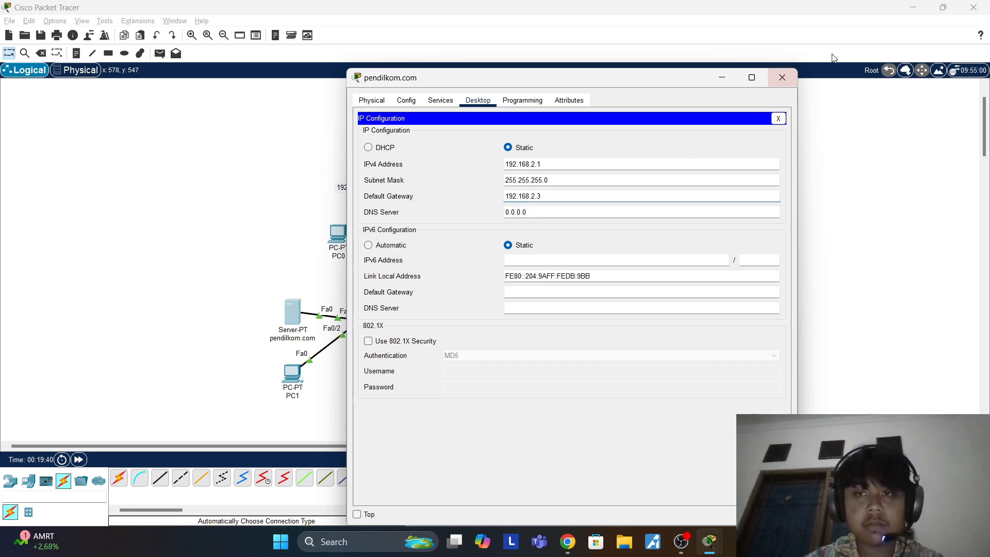
{"action": "left_click", "coordinate": [786, 73]}
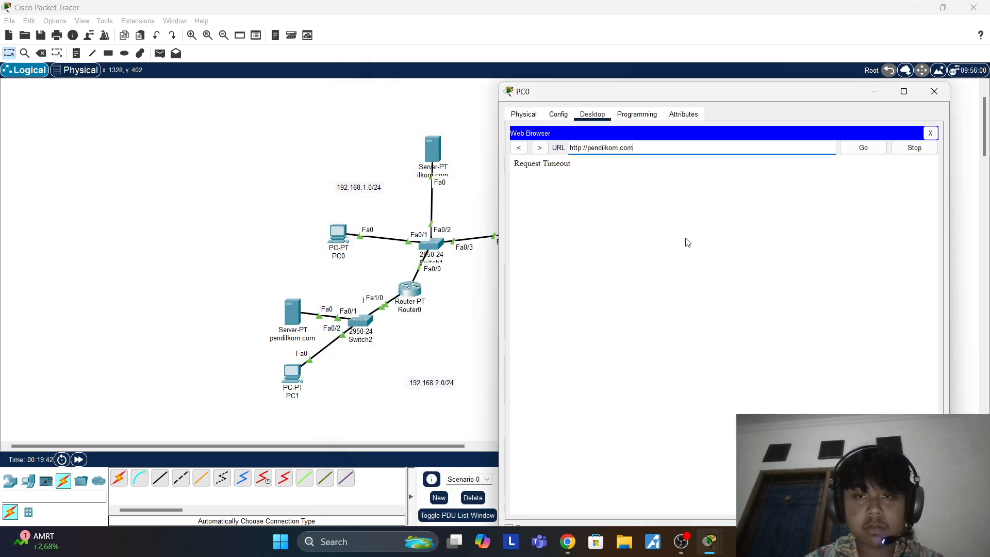
Step: Reload pendilkom.com in PC0's web browser and close PC0's window
{"action": "key", "text": "Return"}
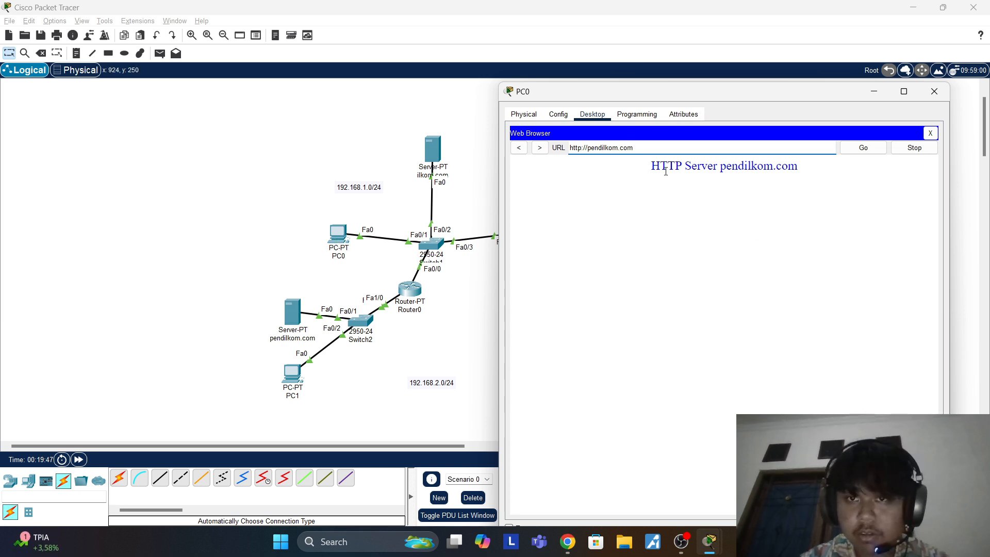
{"action": "left_click", "coordinate": [937, 99]}
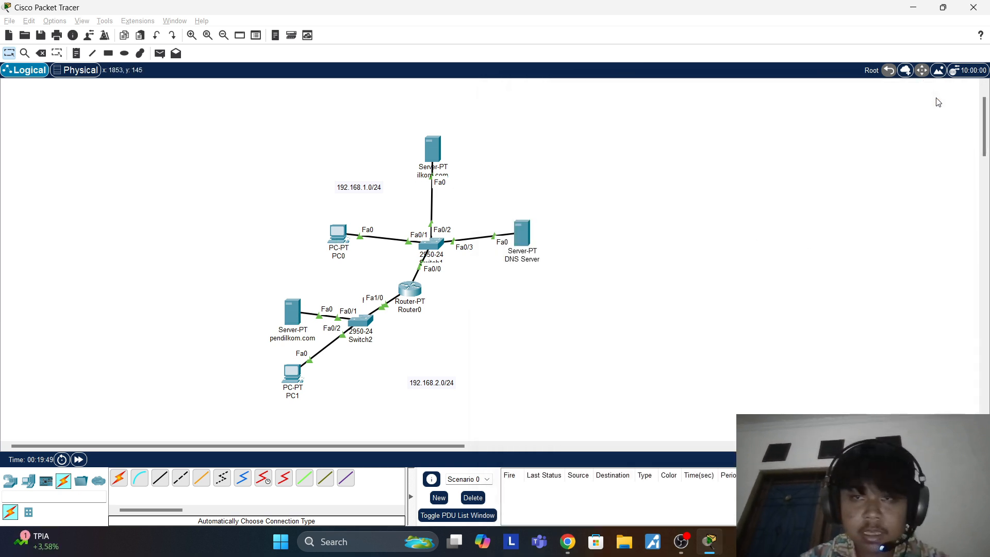
Step: Try to load pendilkom.com in PC1's web browser, and close the browser
{"action": "left_click", "coordinate": [288, 382]}
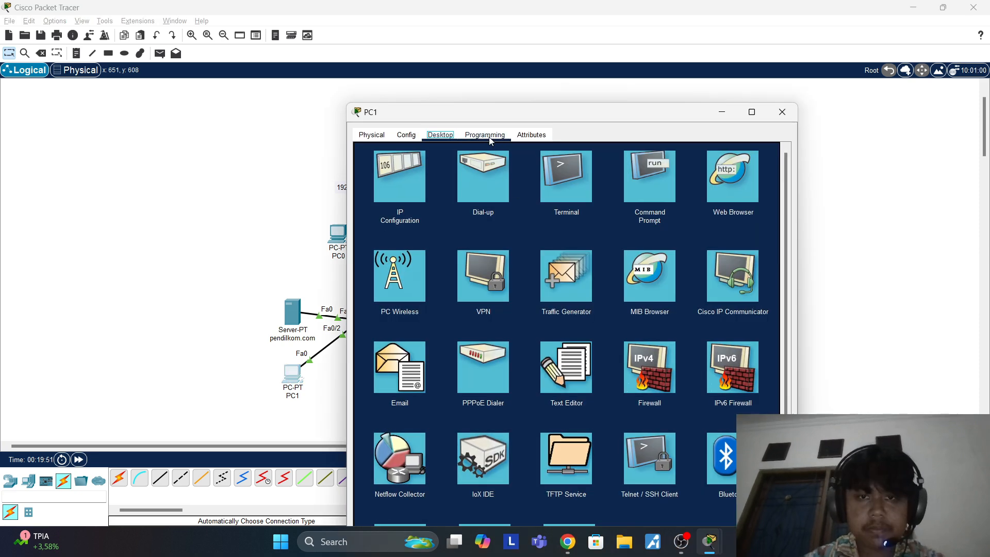
{"action": "left_click_drag", "start_coordinate": [493, 114], "coordinate": [583, 77]}
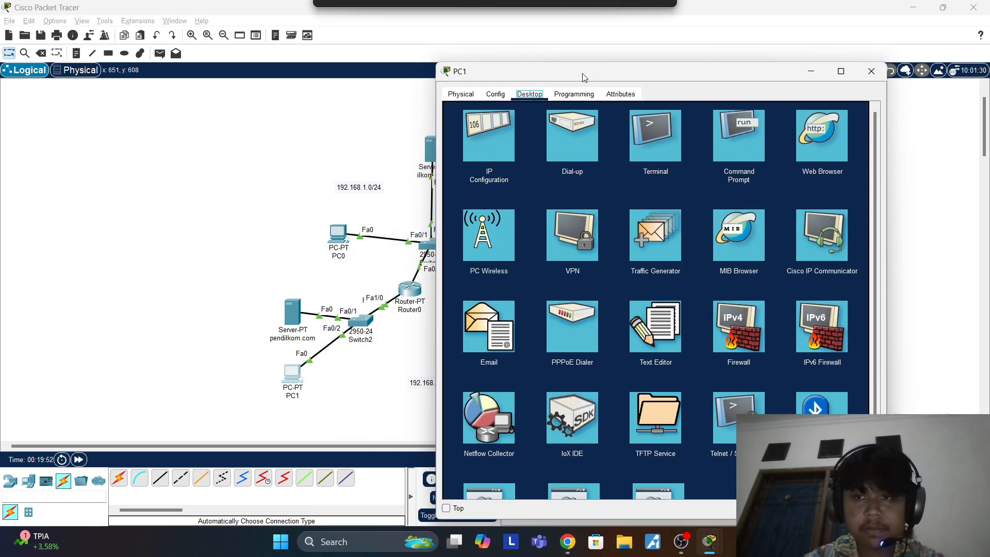
{"action": "left_click", "coordinate": [818, 150]}
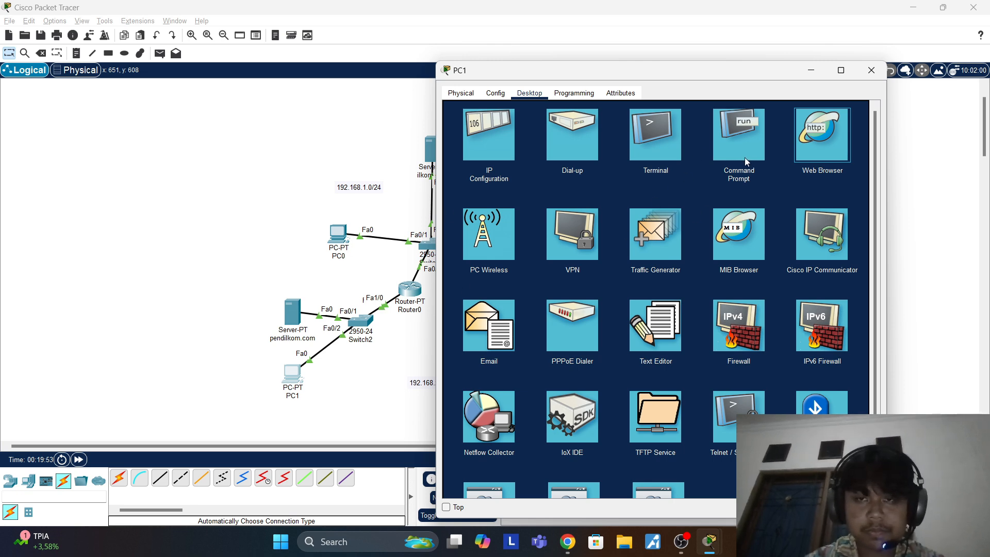
{"action": "left_click", "coordinate": [832, 154]}
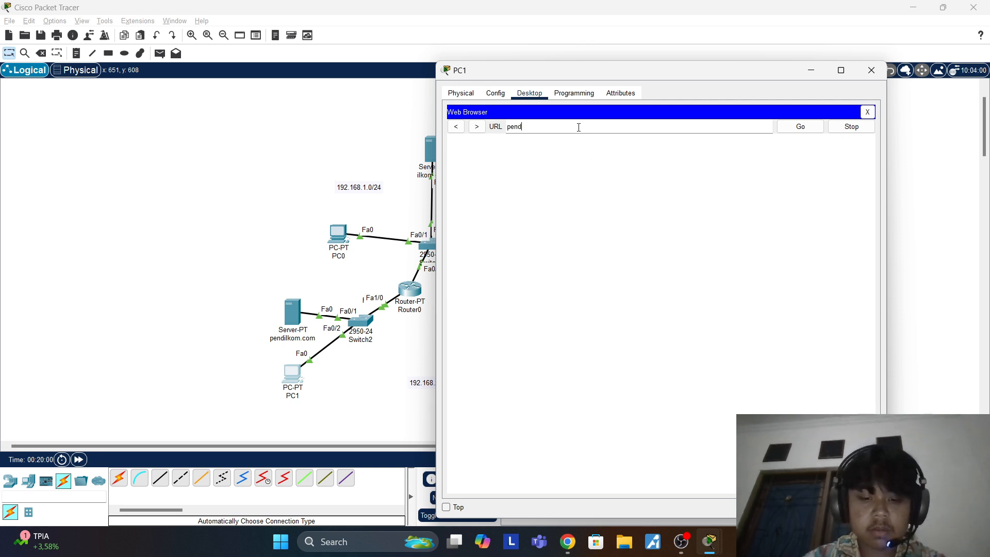
{"action": "type", "text": "pendilkom.com"}
{"action": "key", "text": "Return"}
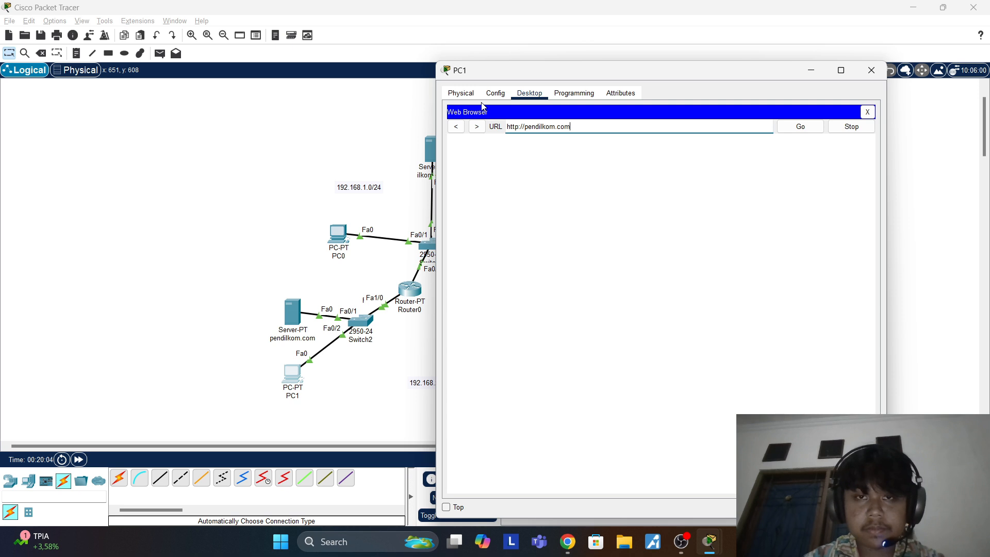
{"action": "left_click", "coordinate": [619, 129]}
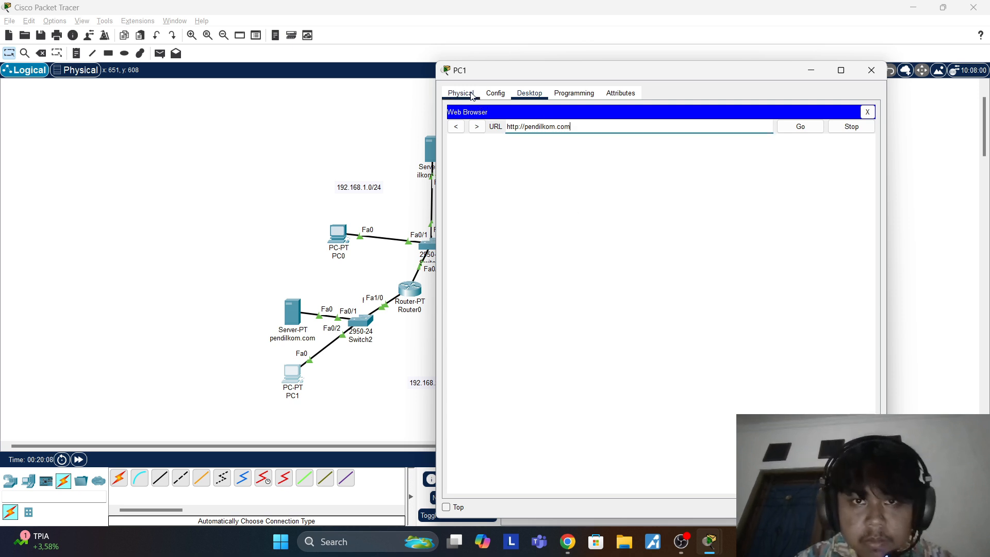
{"action": "left_click", "coordinate": [867, 112]}
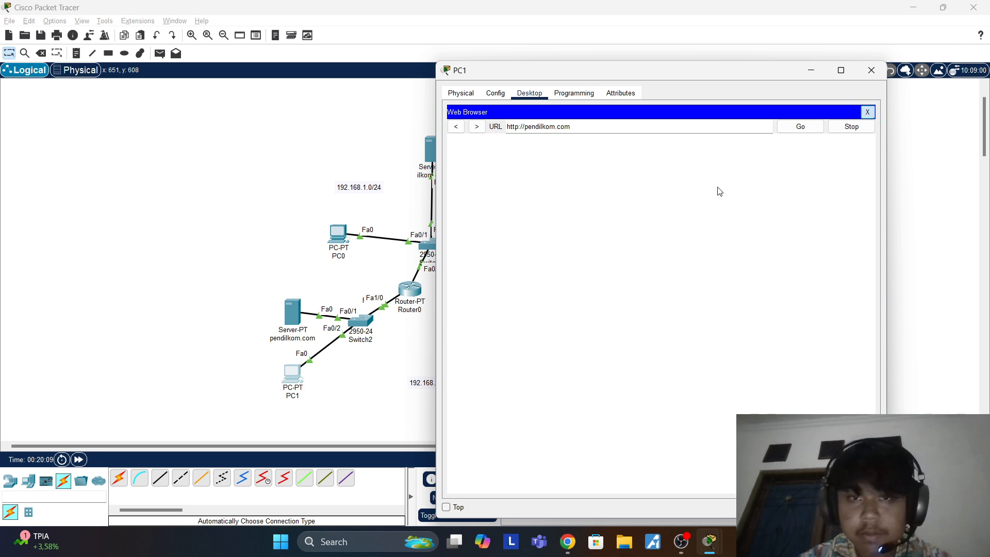
{"action": "left_click", "coordinate": [497, 141]}
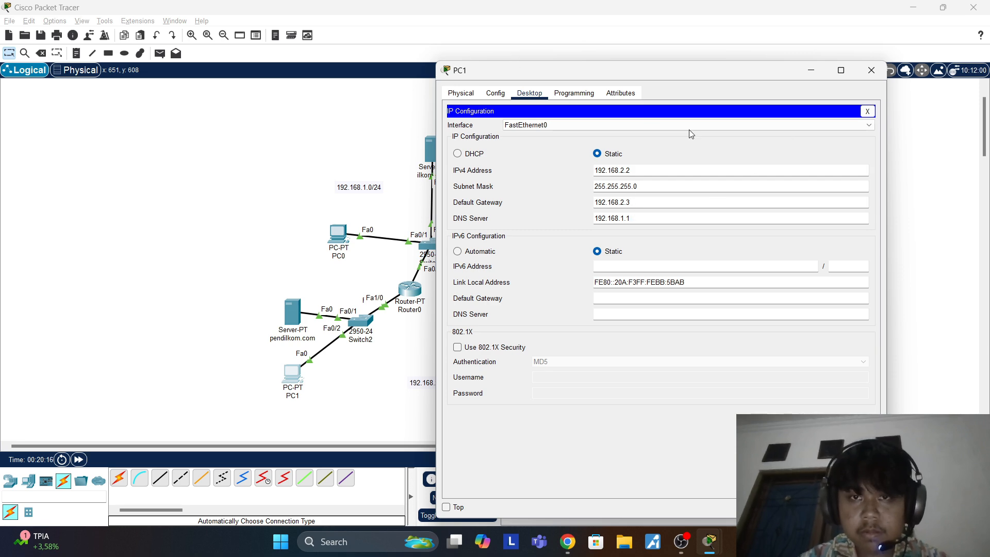
{"action": "left_click", "coordinate": [867, 111]}
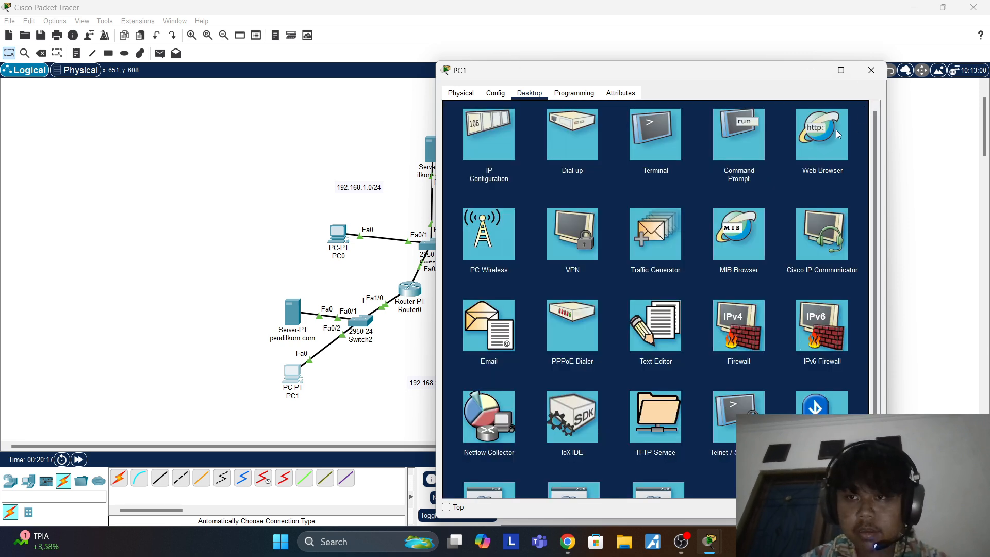
{"action": "left_click", "coordinate": [838, 134]}
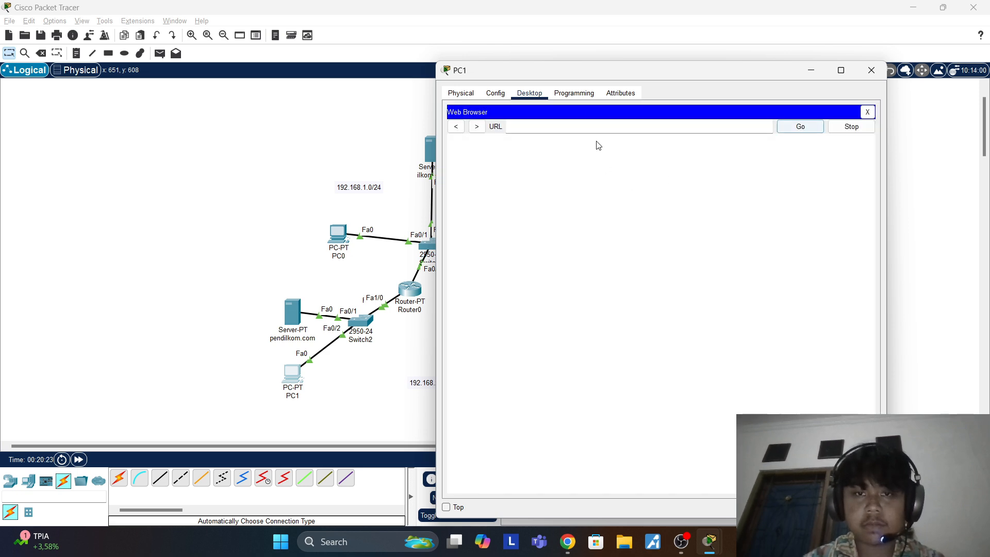
{"action": "left_click", "coordinate": [603, 126]}
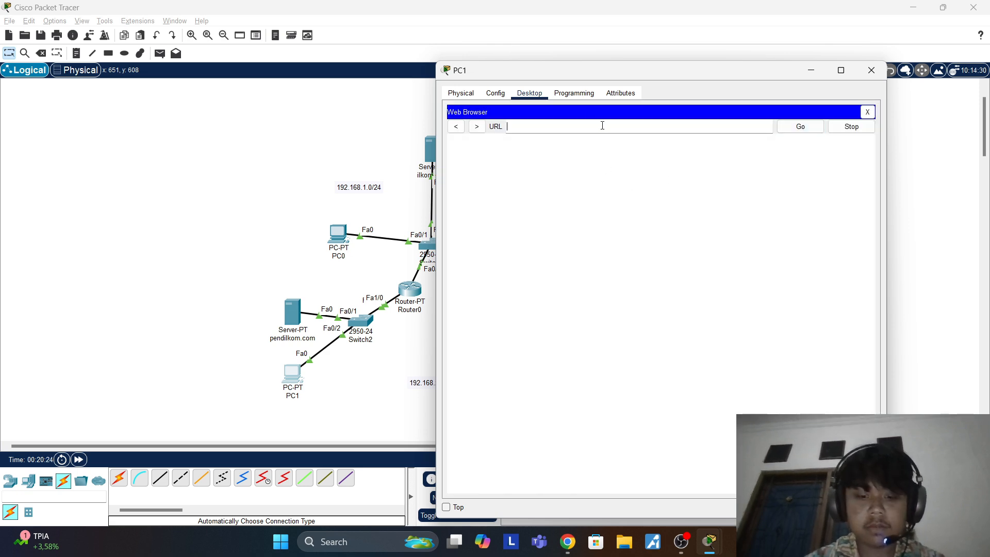
{"action": "type", "text": "ilkom.com"}
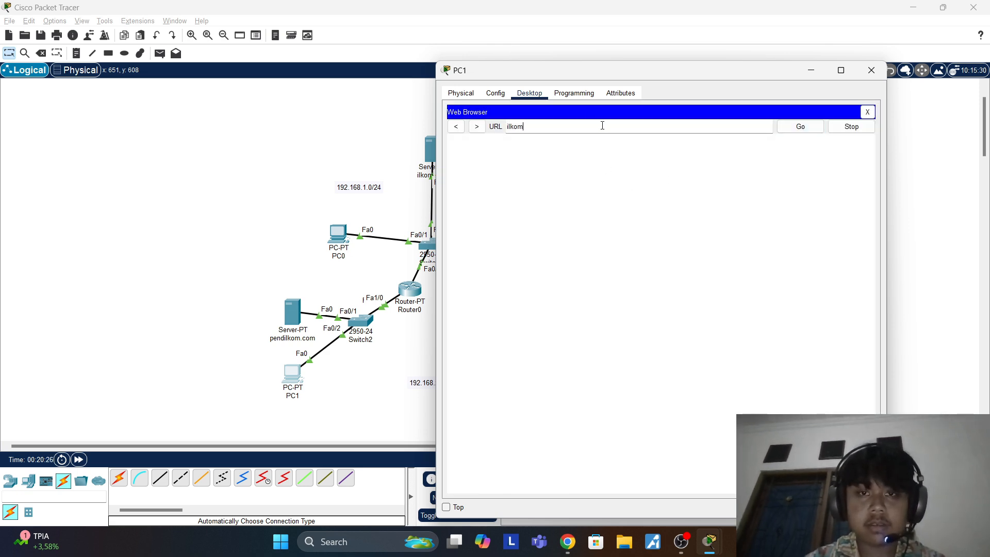
{"action": "key", "text": "Home"}
{"action": "type", "text": "http://"}
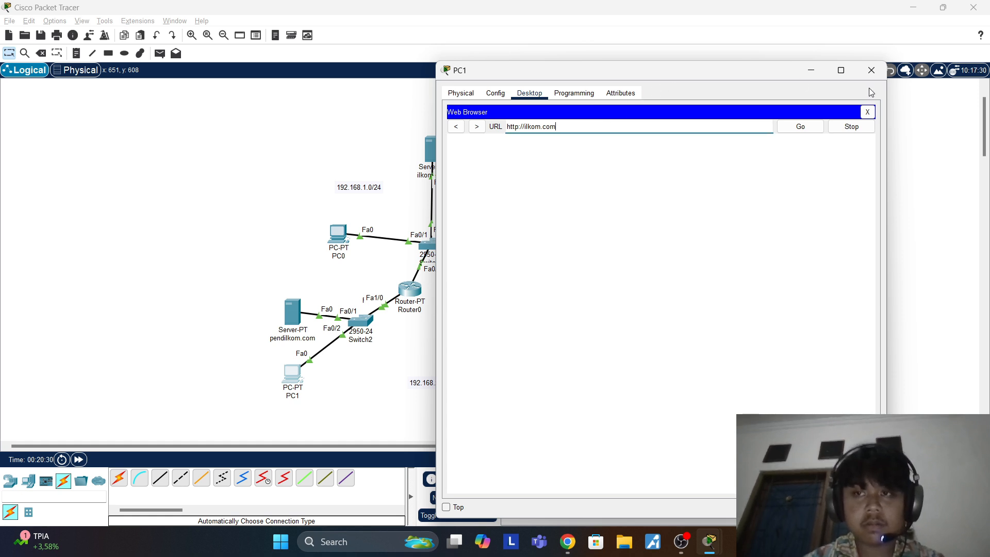
{"action": "left_click", "coordinate": [871, 70]}
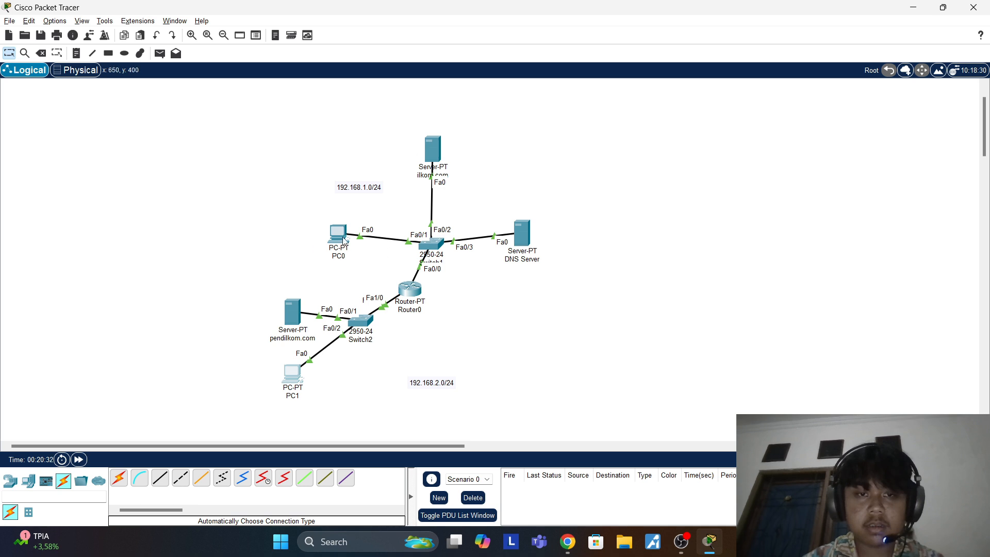
Step: Review the IP configurations of PC0 and PC1, including their default gateways and DNS server addresses
{"action": "left_click_drag", "start_coordinate": [361, 238], "coordinate": [340, 239]}
{"action": "left_click", "coordinate": [361, 283]}
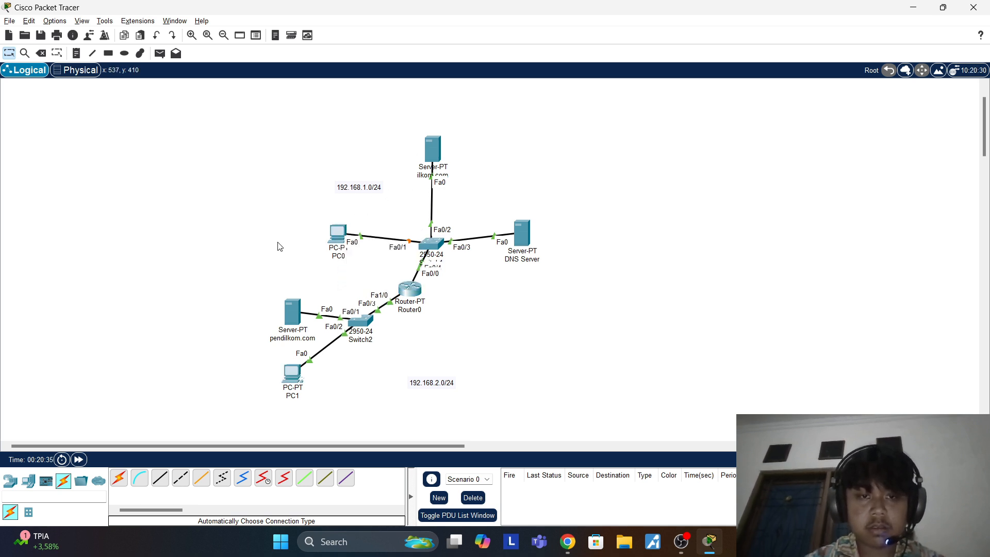
{"action": "left_click", "coordinate": [339, 236]}
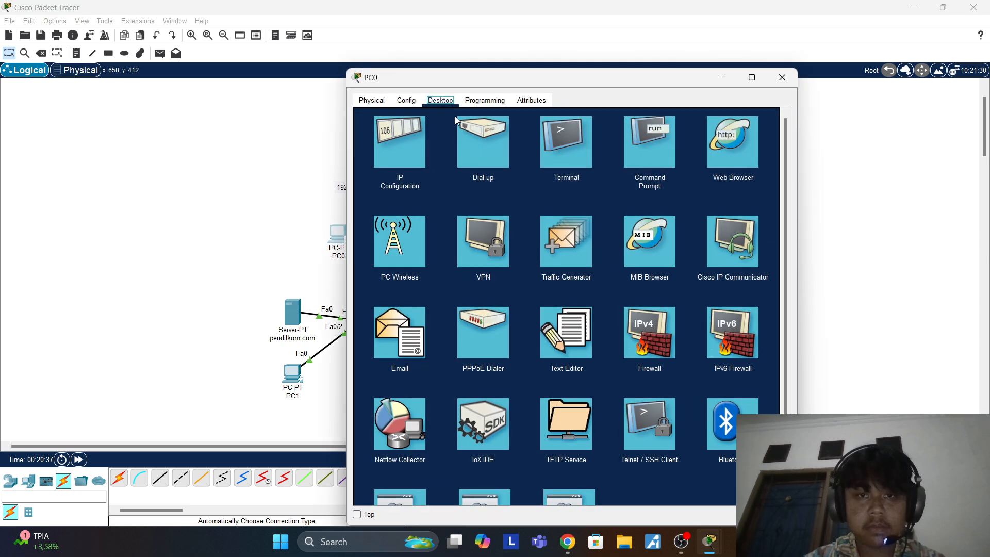
{"action": "left_click", "coordinate": [412, 147]}
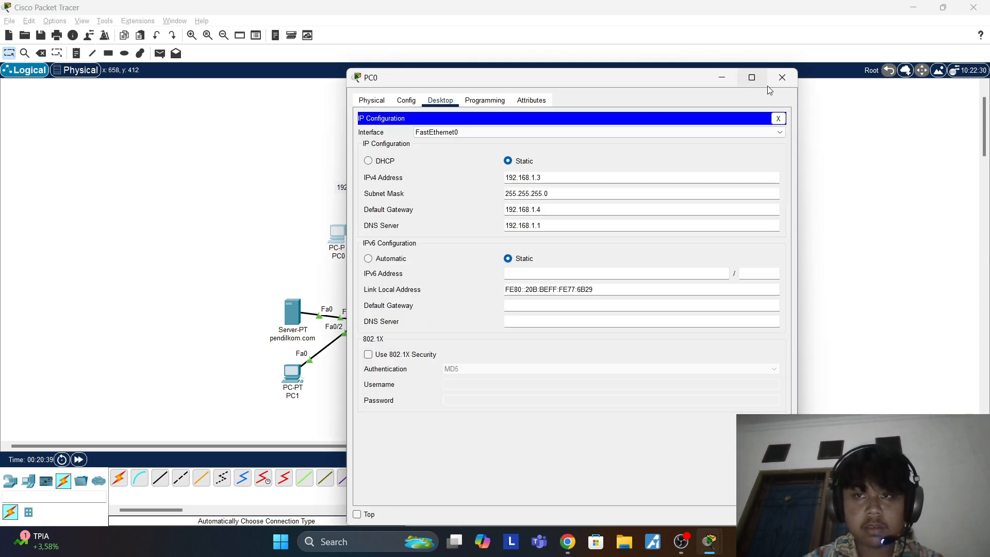
{"action": "left_click", "coordinate": [782, 77]}
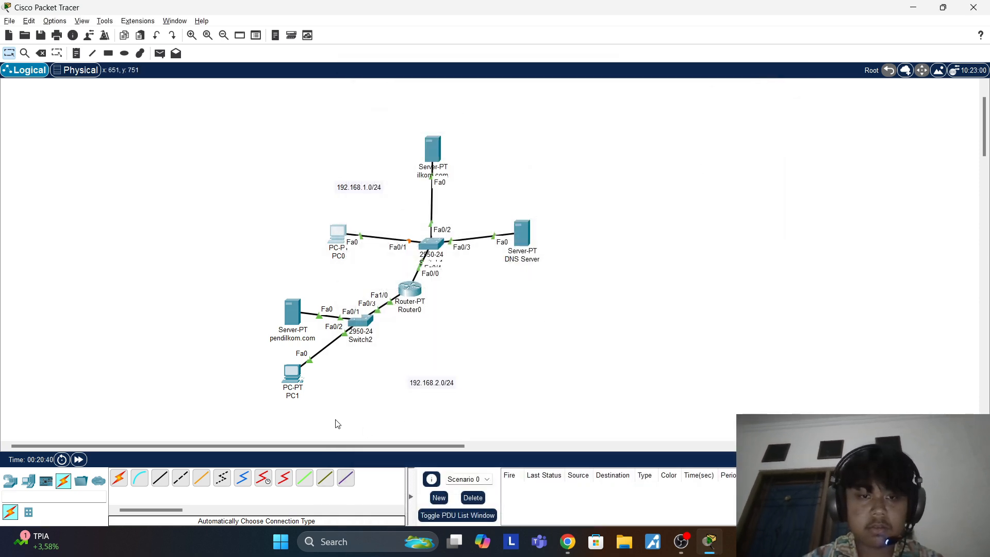
{"action": "left_click", "coordinate": [289, 379]}
{"action": "left_click", "coordinate": [415, 193]}
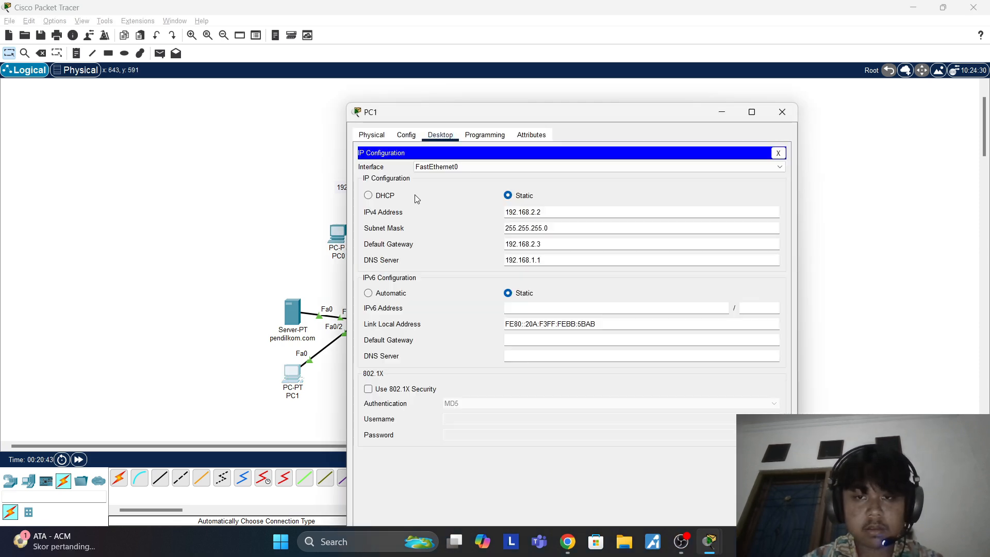
{"action": "left_click", "coordinate": [782, 112]}
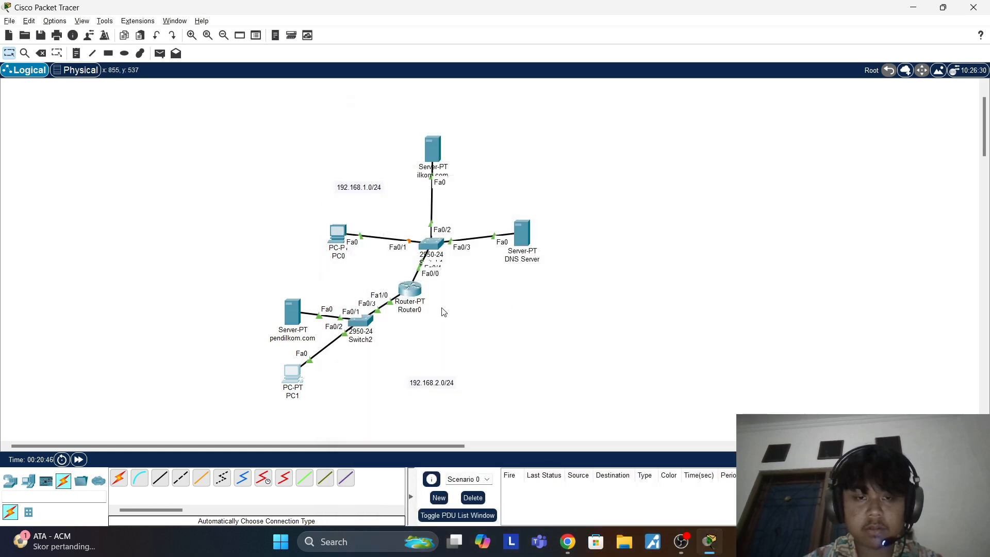
Step: Inspect Router0's FastEthernet1/0 interface configuration and close the router's window
{"action": "left_click", "coordinate": [410, 288]}
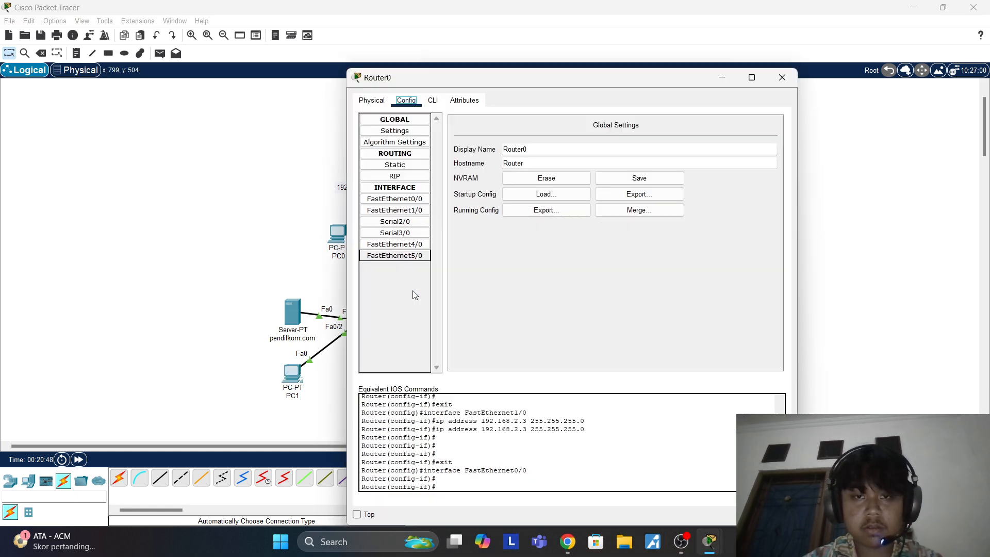
{"action": "left_click", "coordinate": [418, 216]}
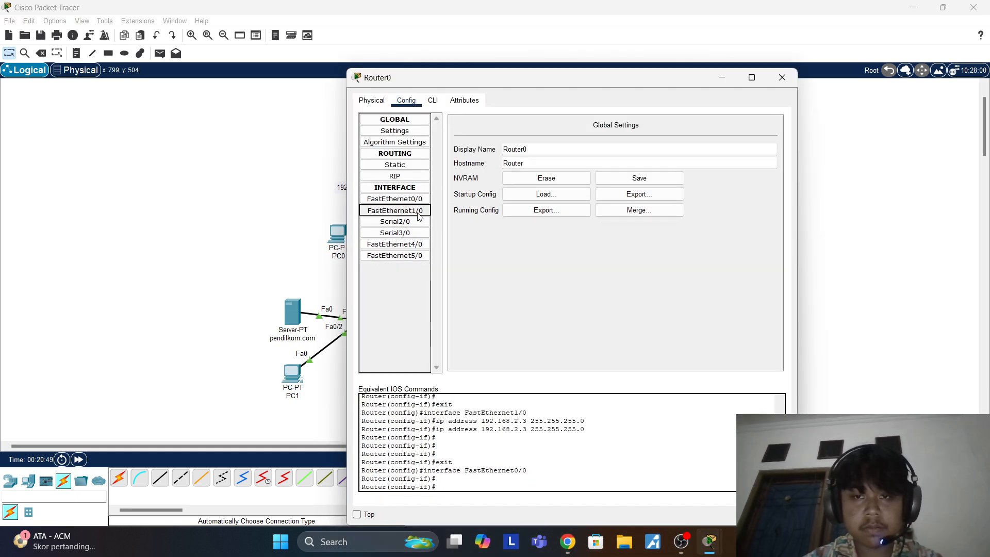
{"action": "left_click", "coordinate": [783, 85]}
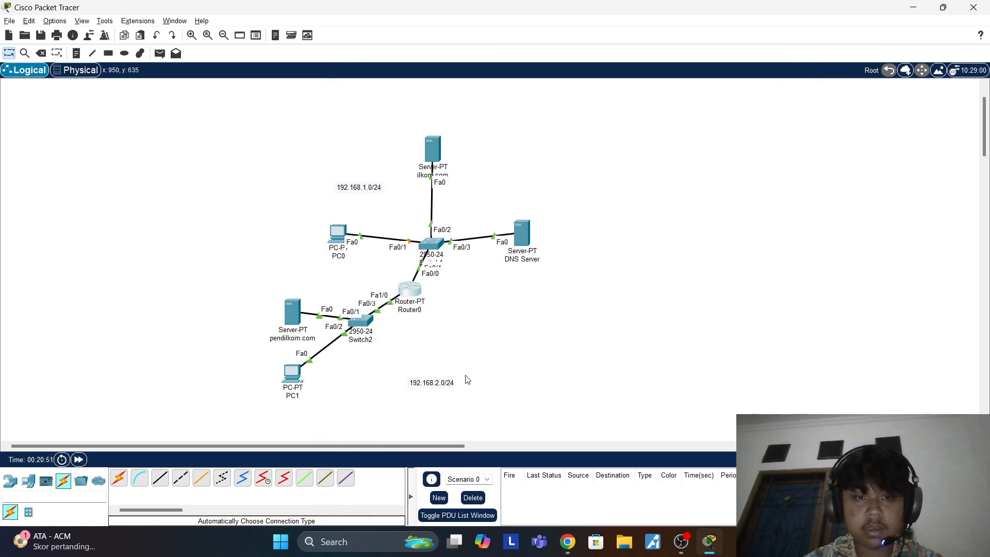
Step: Ping 192.168.1.3 from PC1's command prompt to test the route to PC0, and interrupt the ping
{"action": "left_click", "coordinate": [296, 373]}
{"action": "left_click", "coordinate": [659, 151]}
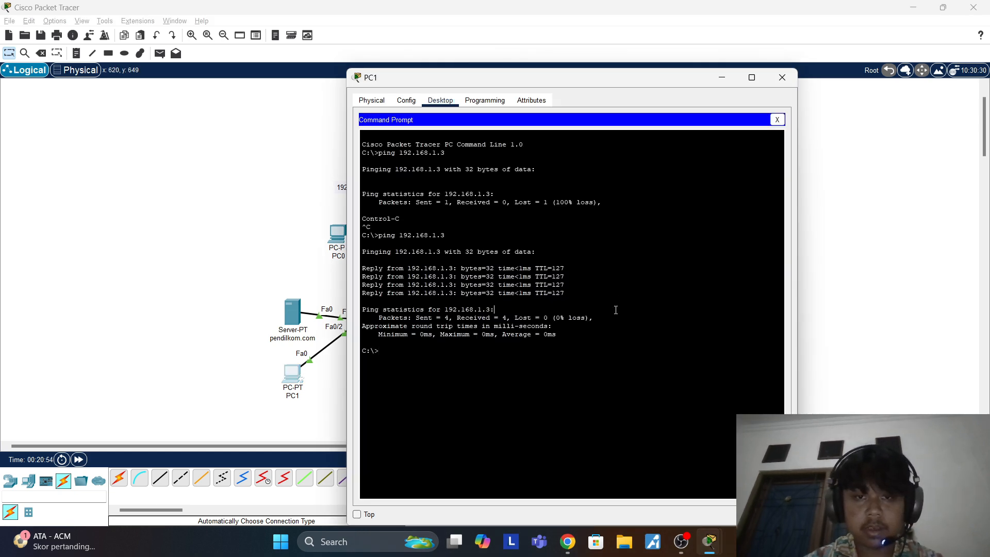
{"action": "key", "text": "Up"}
{"action": "key", "text": "Return"}
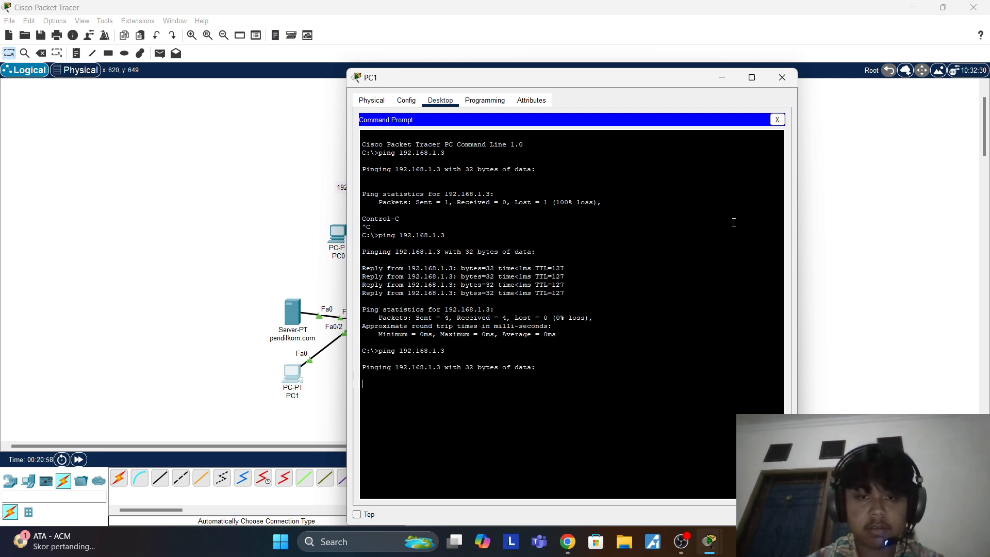
{"action": "key", "text": "ctrl+c"}
Step: Ping the DNS server at 192.168.1.1 from PC1 and close the command prompt
{"action": "key", "text": "Up"}
{"action": "key", "text": "BackSpace"}
{"action": "type", "text": "192.168.1.1"}
{"action": "key", "text": "Return"}
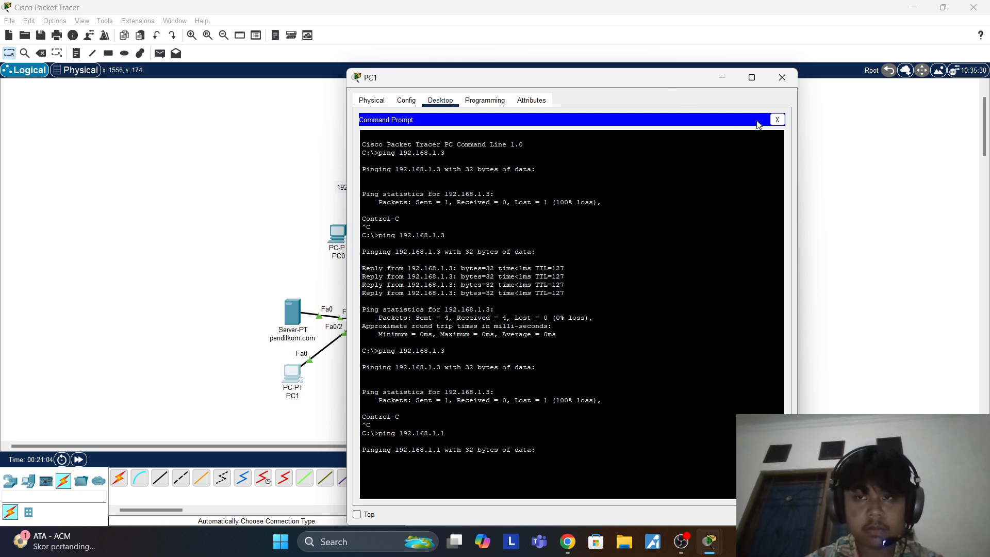
{"action": "left_click", "coordinate": [777, 120]}
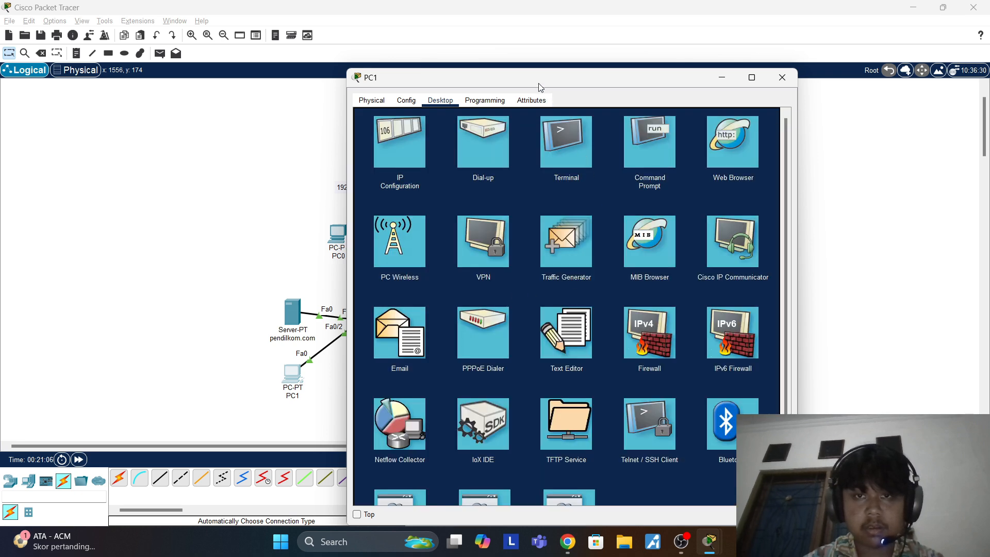
Step: Recheck the default gateway and DNS server entries in PC1's IP configuration, and close its window
{"action": "left_click_drag", "start_coordinate": [540, 86], "coordinate": [663, 56]}
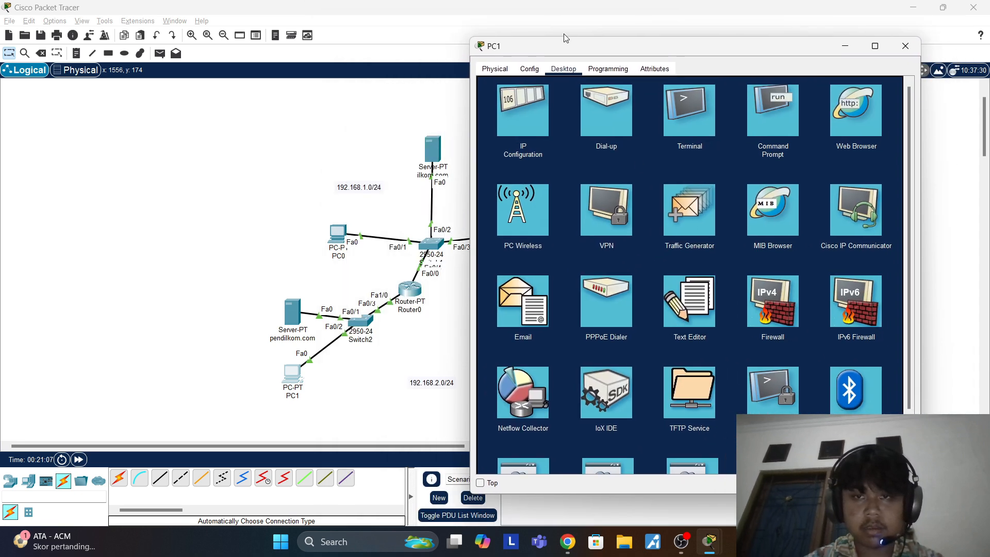
{"action": "left_click", "coordinate": [535, 104]}
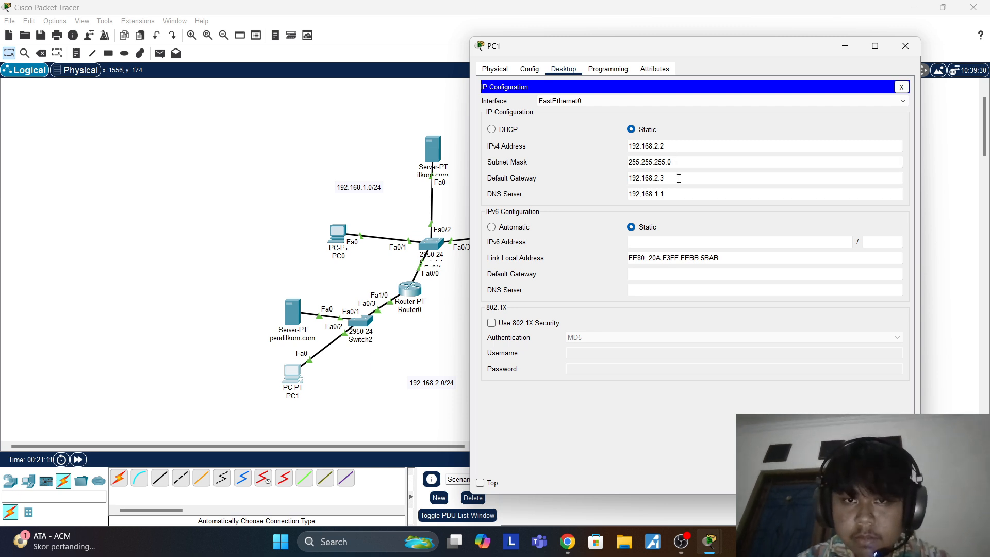
{"action": "left_click", "coordinate": [679, 179]}
{"action": "left_click", "coordinate": [676, 195]}
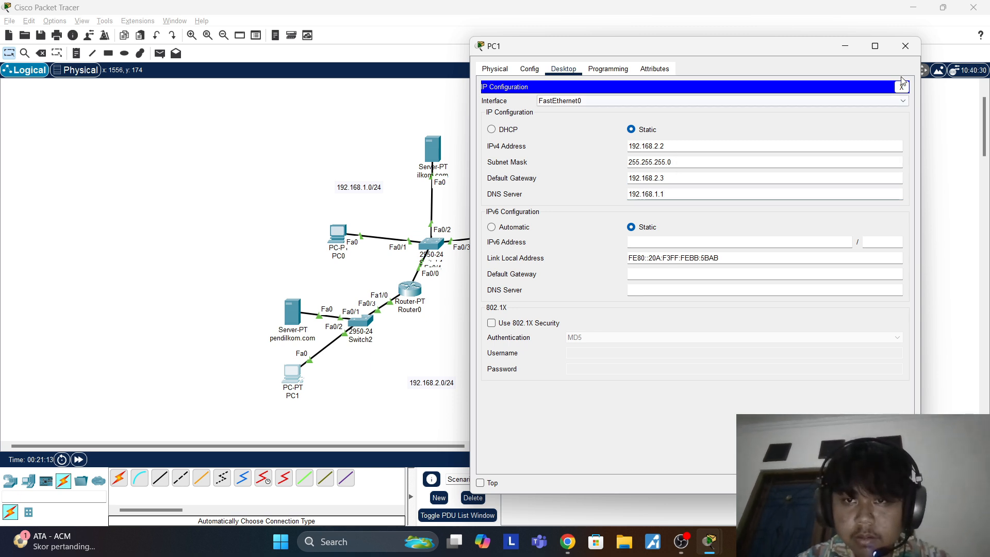
{"action": "left_click", "coordinate": [904, 50]}
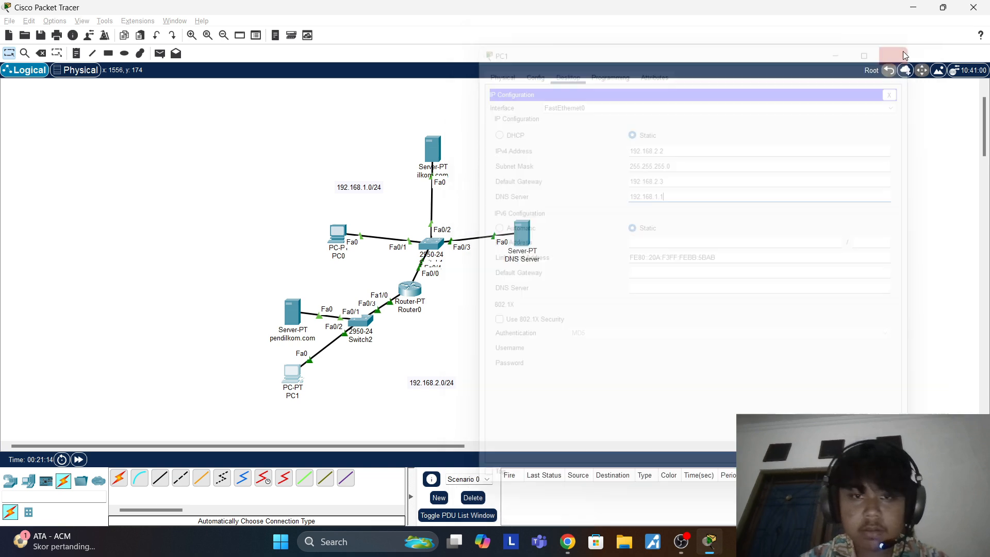
Step: Set the DNS Server's default gateway to 192.168.1.4 in its IP configuration, matching PC0's gateway
{"action": "left_click", "coordinate": [521, 238]}
{"action": "left_click", "coordinate": [478, 100]}
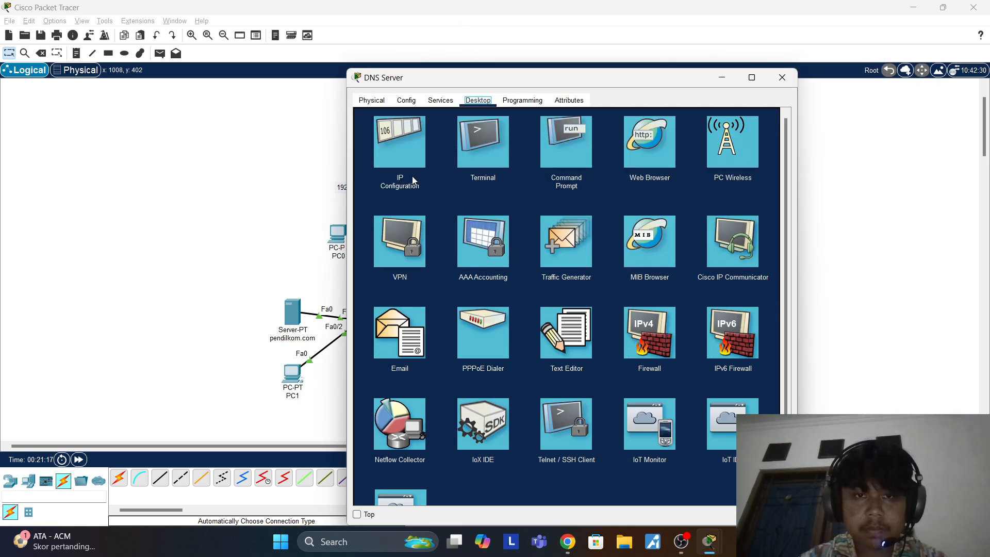
{"action": "left_click", "coordinate": [392, 147]}
{"action": "left_click_drag", "start_coordinate": [557, 212], "coordinate": [296, 248]}
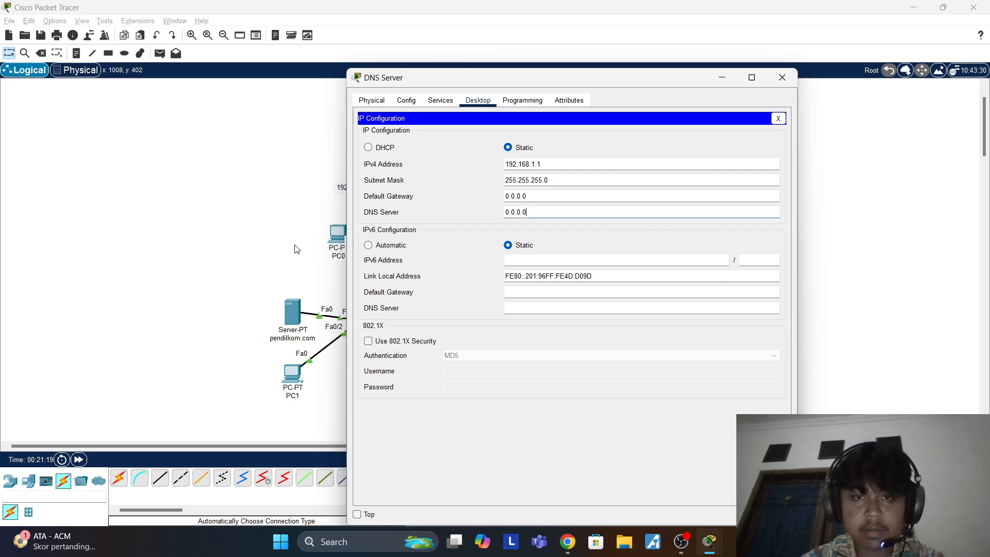
{"action": "triple_click", "coordinate": [569, 200]}
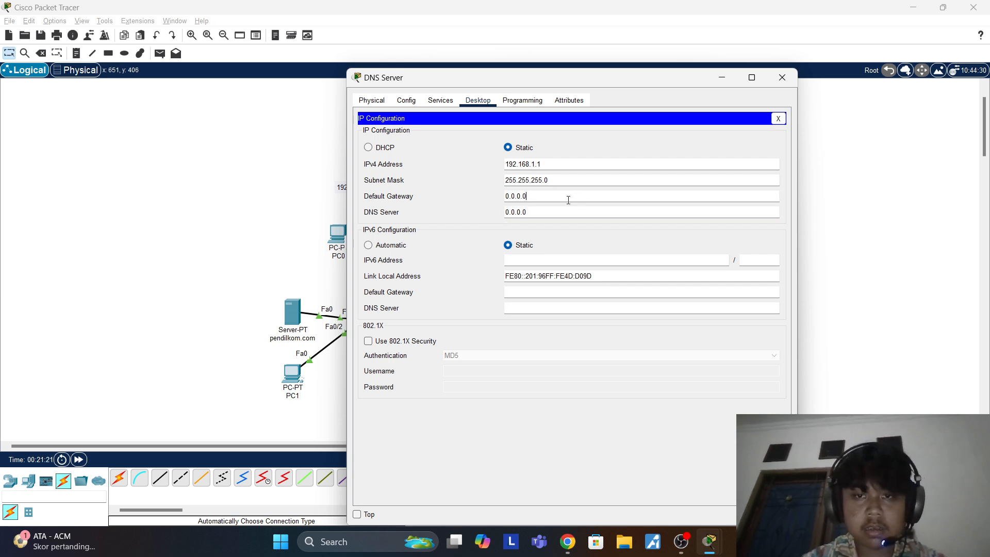
{"action": "key", "text": "BackSpace"}
{"action": "type", "text": "192.168.1."}
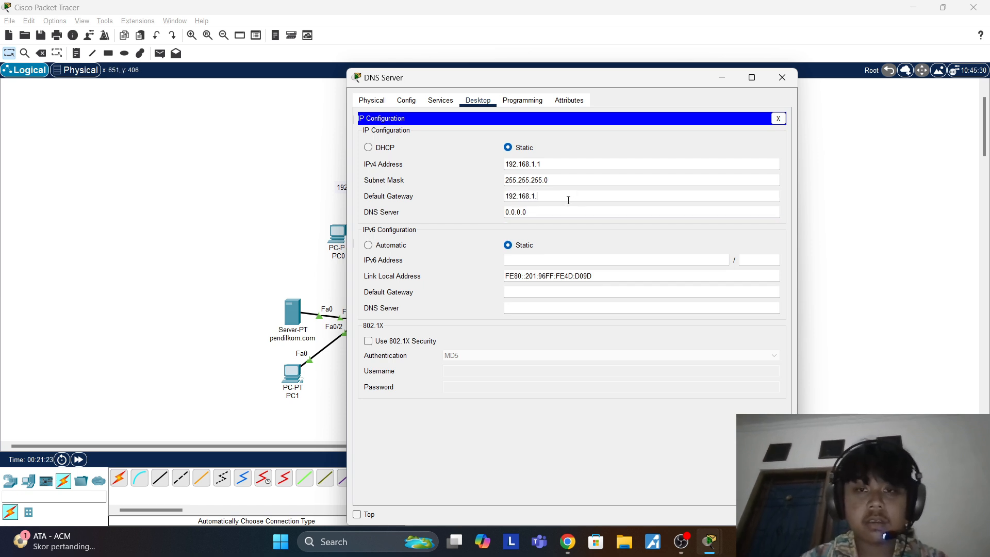
{"action": "type", "text": "1"}
{"action": "left_click", "coordinate": [782, 77]}
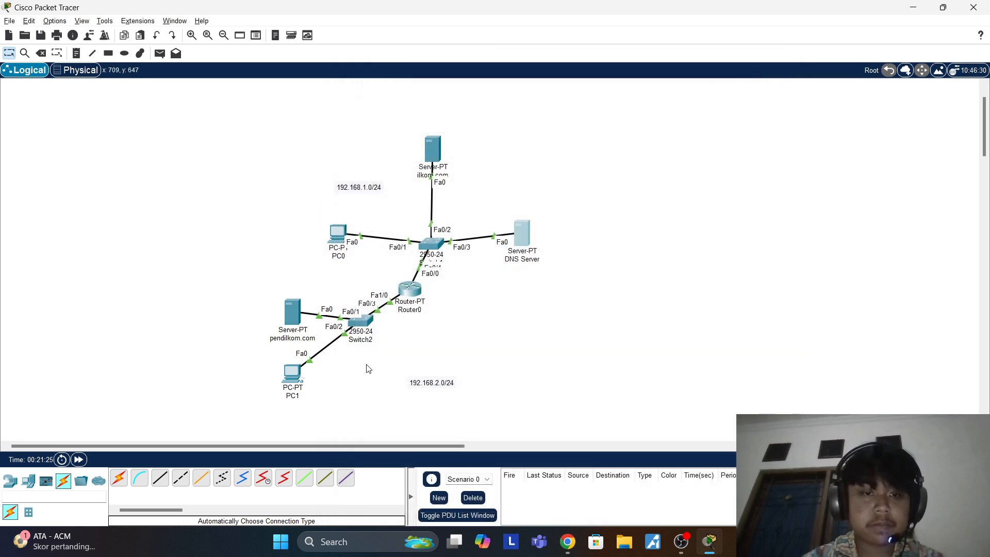
Step: Repeat the ping to 192.168.1.1 from PC1, interrupt it, and close the command prompt
{"action": "left_click", "coordinate": [293, 373]}
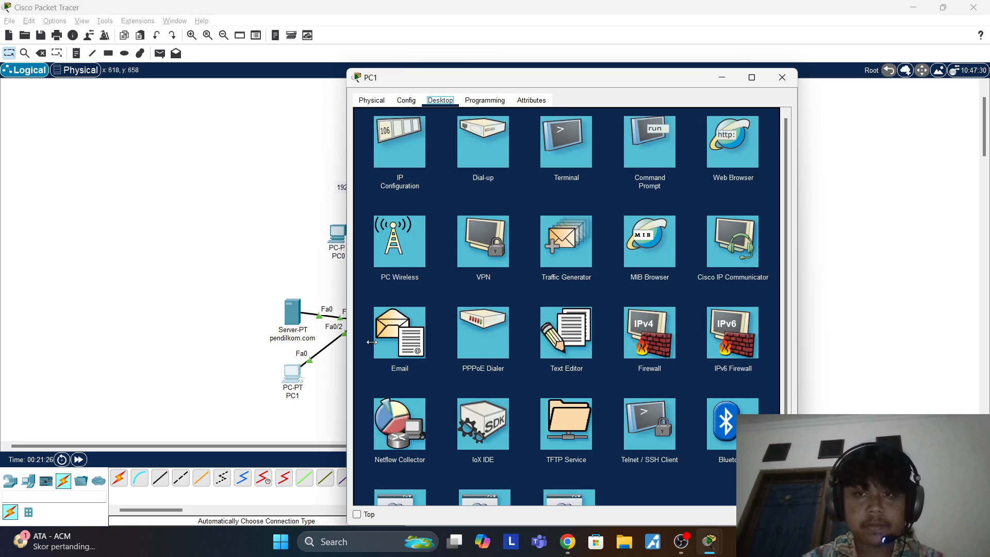
{"action": "left_click", "coordinate": [650, 146]}
{"action": "key", "text": "Up"}
{"action": "key", "text": "Return"}
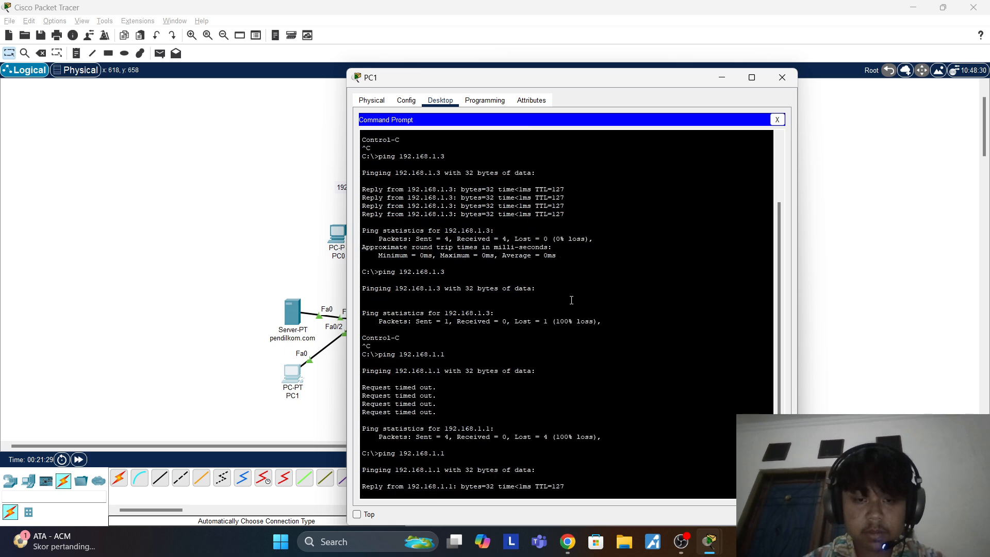
{"action": "key", "text": "ctrl+c"}
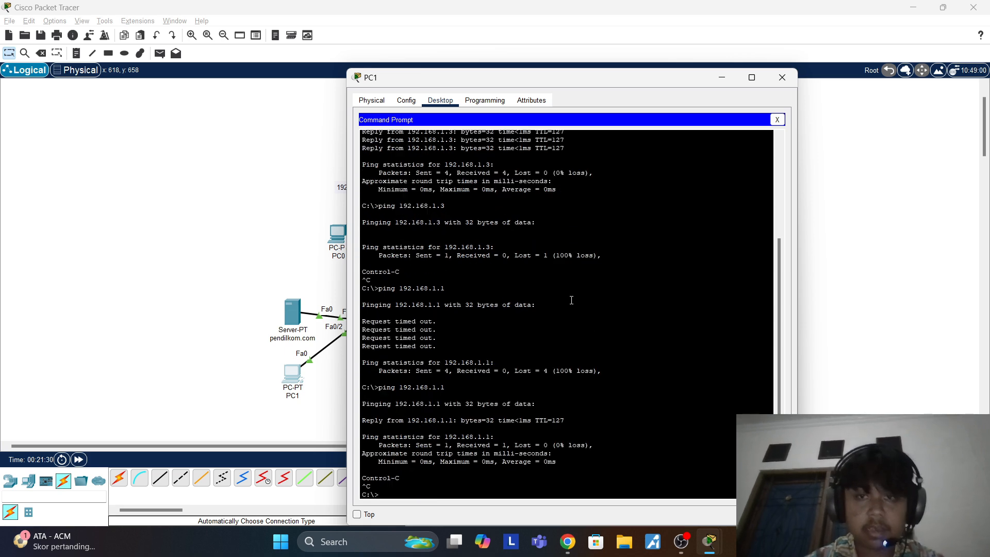
{"action": "left_click", "coordinate": [778, 119]}
Step: Browse to pendilkom.com in PC1's web browser
{"action": "left_click_drag", "start_coordinate": [647, 83], "coordinate": [718, 76]}
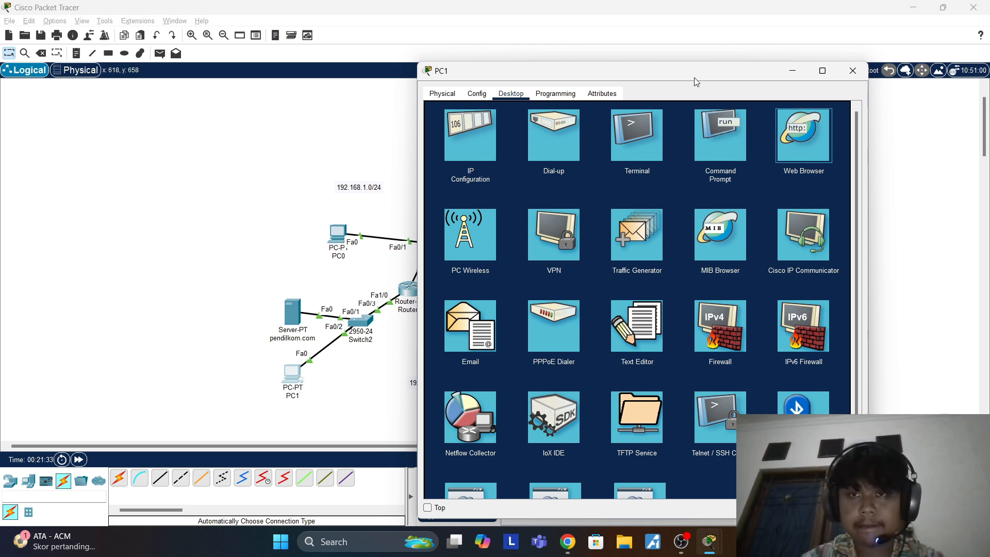
{"action": "left_click_drag", "start_coordinate": [693, 76], "coordinate": [718, 24]}
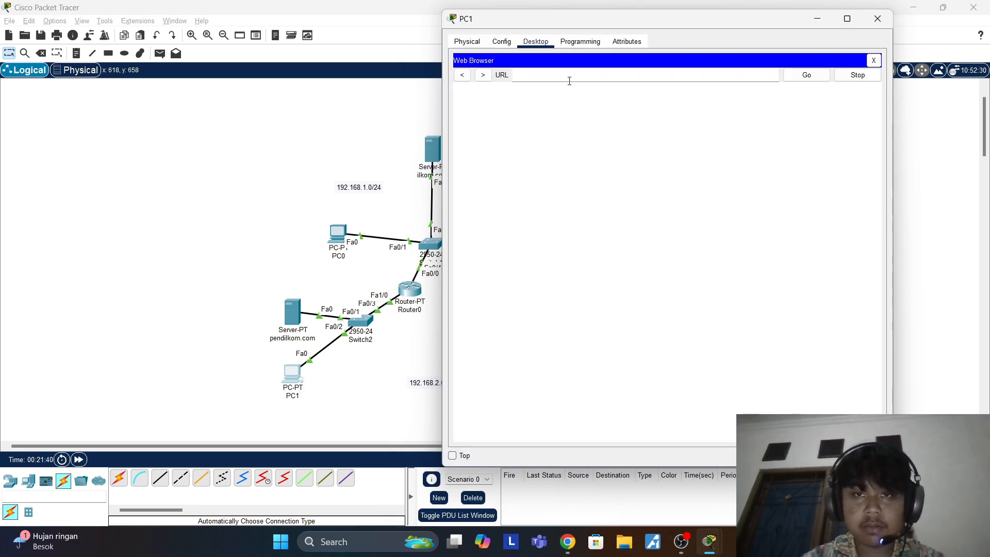
{"action": "left_click", "coordinate": [569, 78]}
{"action": "type", "text": "pendilkom.c"}
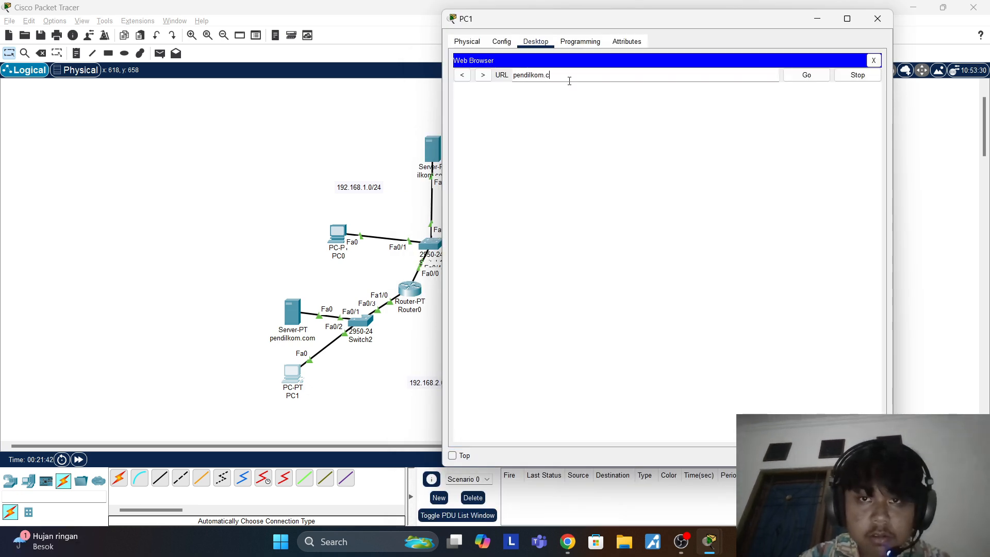
{"action": "type", "text": "om"}
{"action": "key", "text": "Return"}
Step: Replace the address in PC1's web browser with ilkom.com and request that site
{"action": "key", "text": "ctrl+a"}
{"action": "key", "text": "BackSpace"}
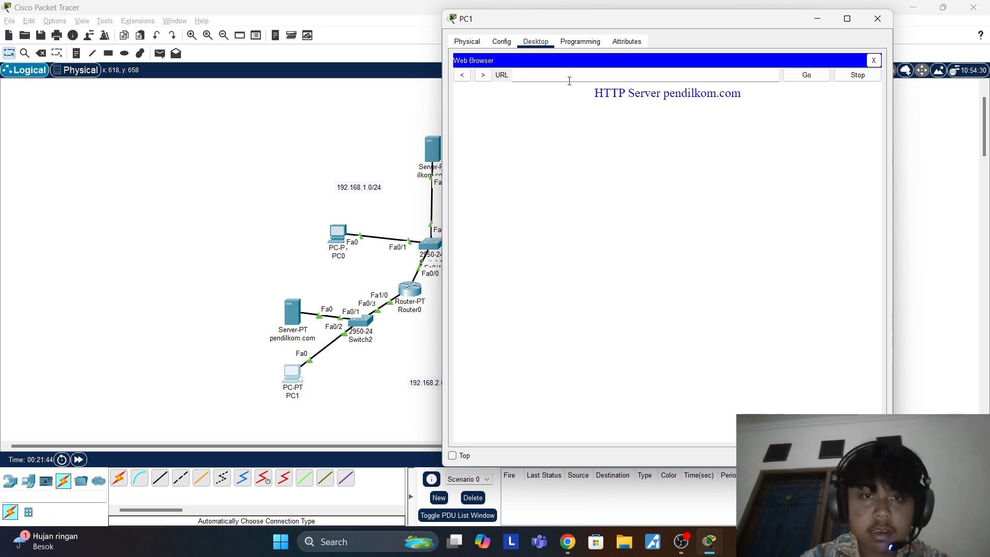
{"action": "key", "text": "Return"}
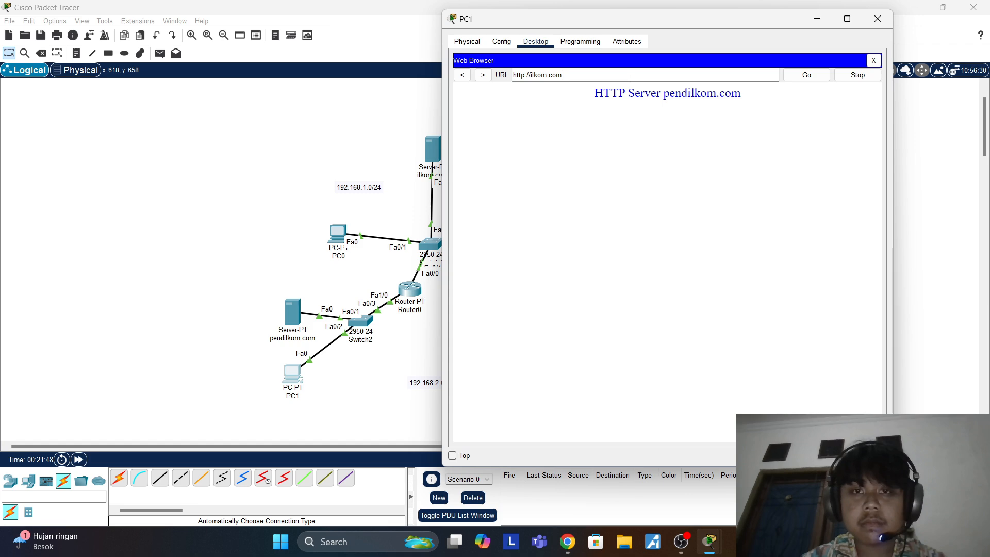
Step: Set the DNS server to 192.168.1.4 in the ilkom.com server's IP configuration and close its window
{"action": "left_click", "coordinate": [364, 103]}
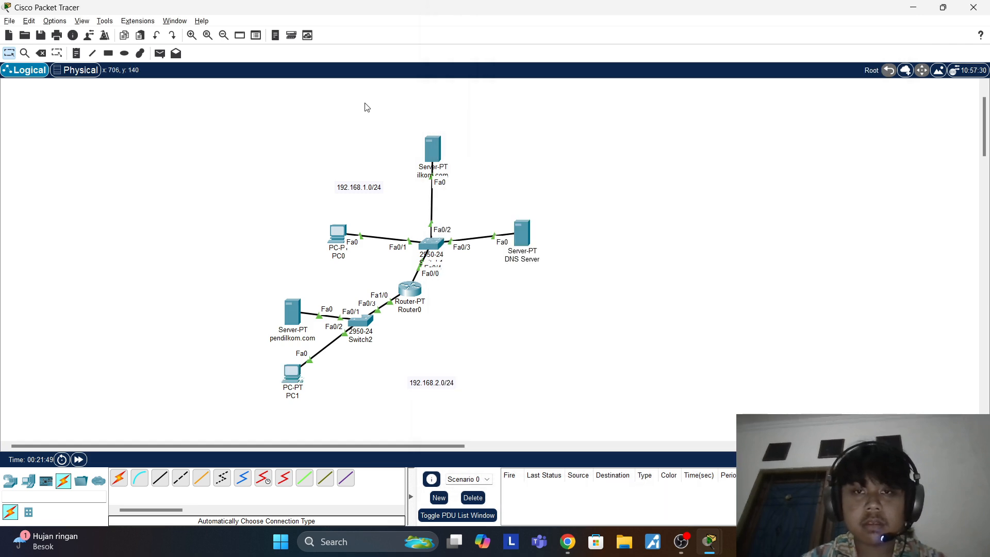
{"action": "left_click", "coordinate": [430, 140]}
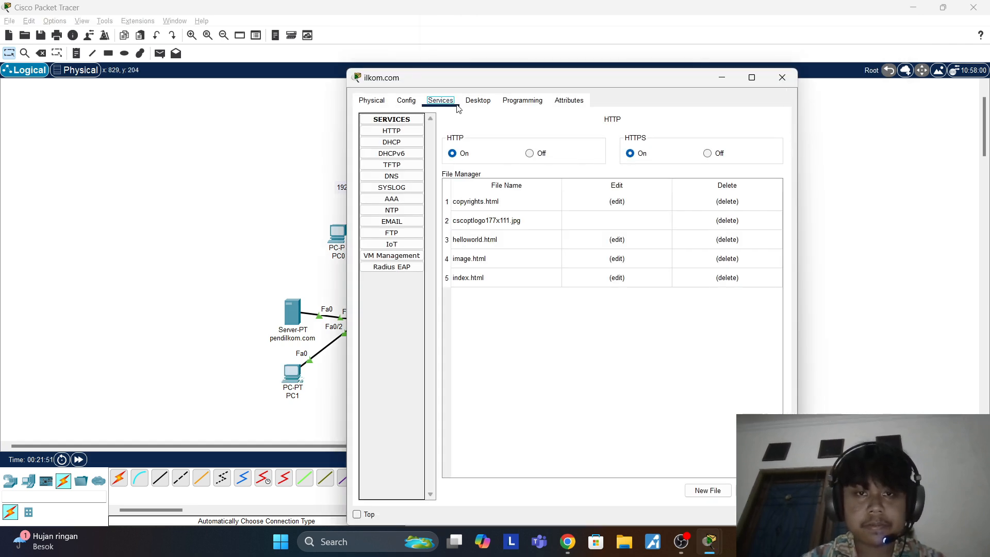
{"action": "left_click", "coordinate": [482, 102]}
{"action": "left_click", "coordinate": [389, 153]}
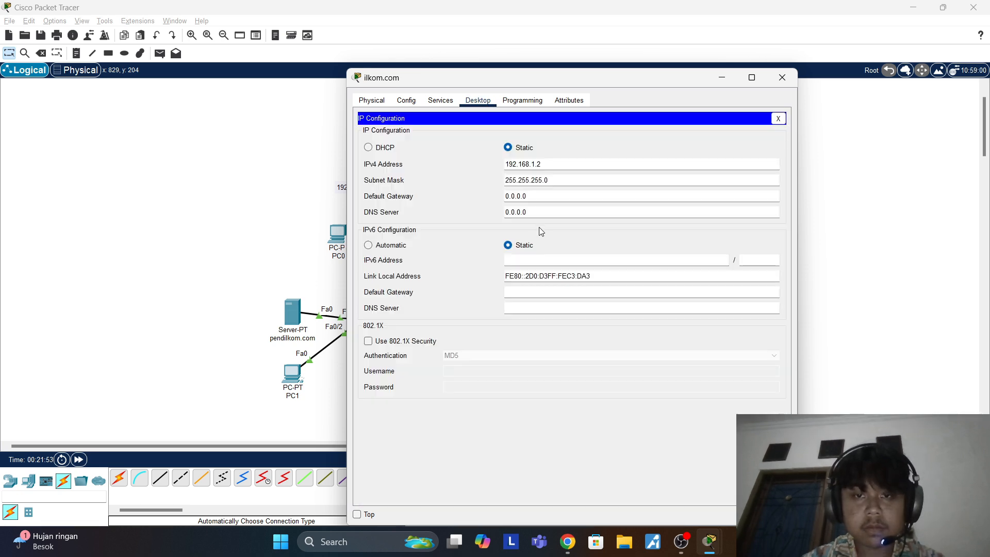
{"action": "left_click_drag", "start_coordinate": [537, 211], "coordinate": [463, 213]}
{"action": "type", "text": "192.168"}
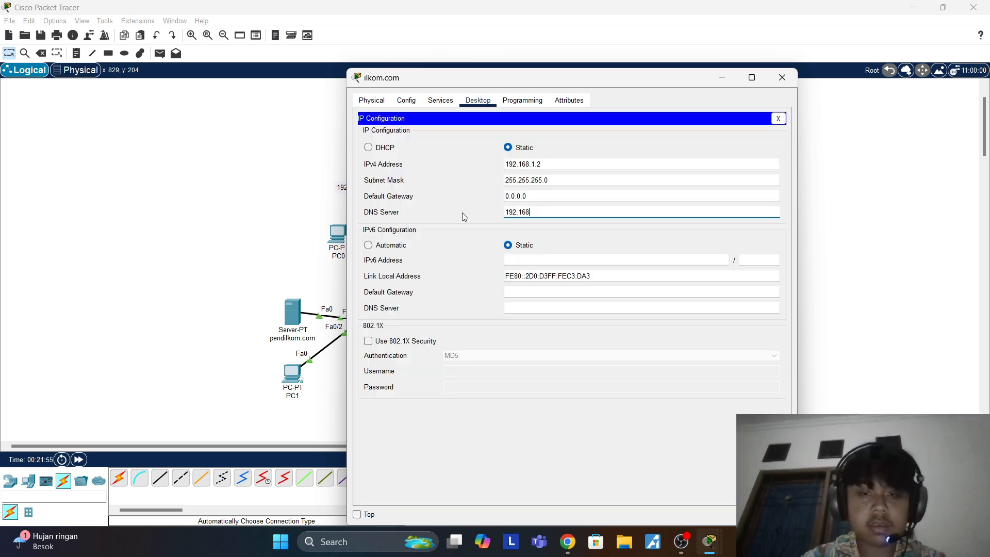
{"action": "type", "text": ".1.4"}
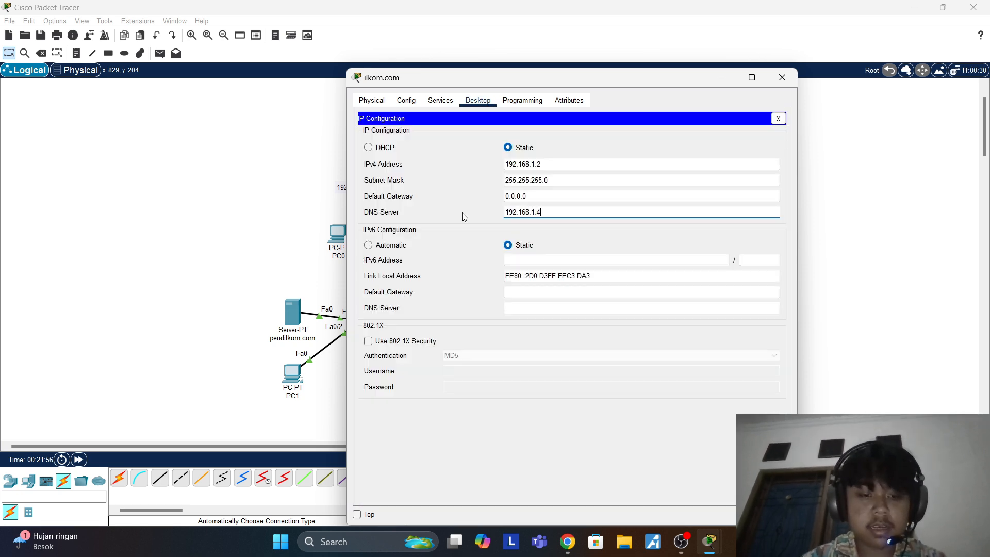
{"action": "left_click", "coordinate": [792, 78]}
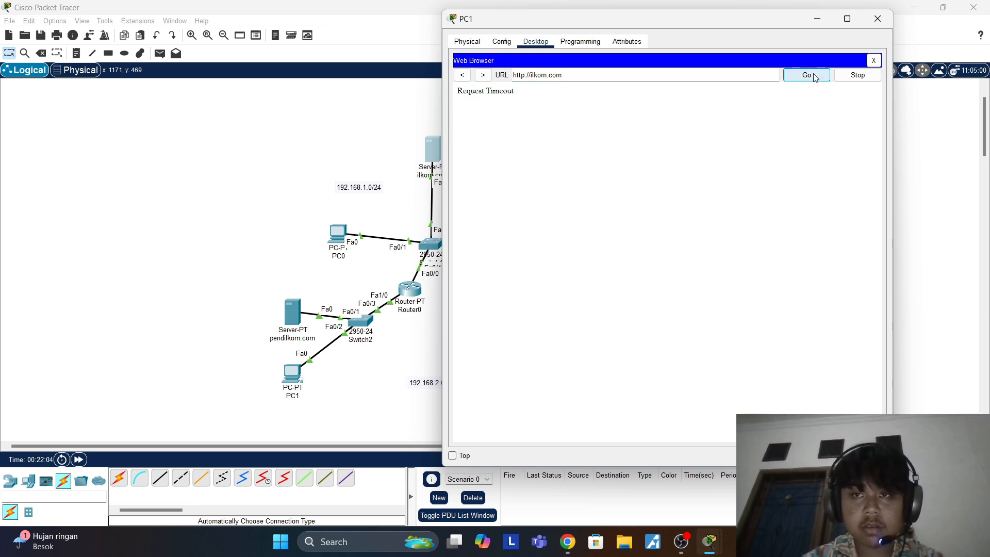
Step: Ping the ilkom.com server at 192.168.1.2 from PC1, interrupt it, and close the command prompt
{"action": "left_click", "coordinate": [873, 61]}
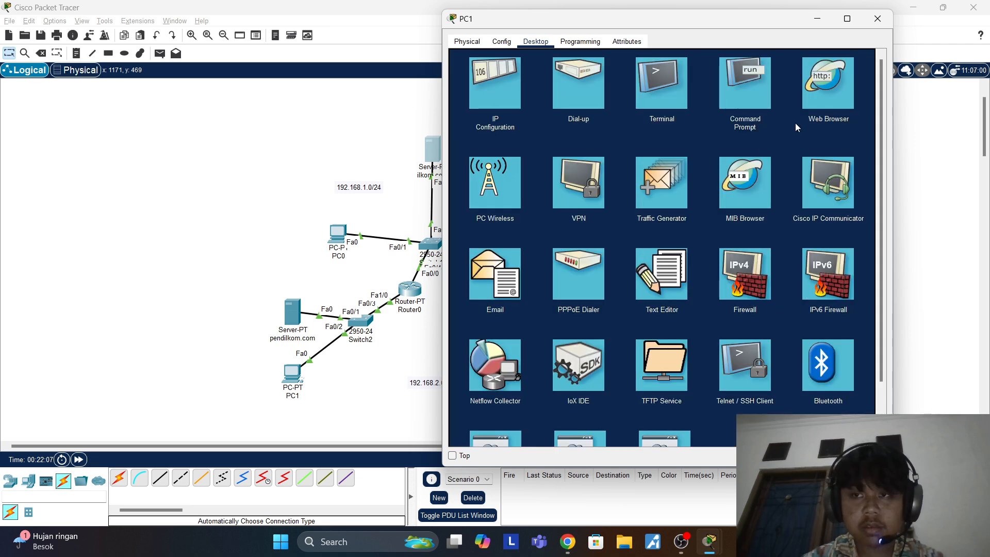
{"action": "left_click", "coordinate": [734, 98]}
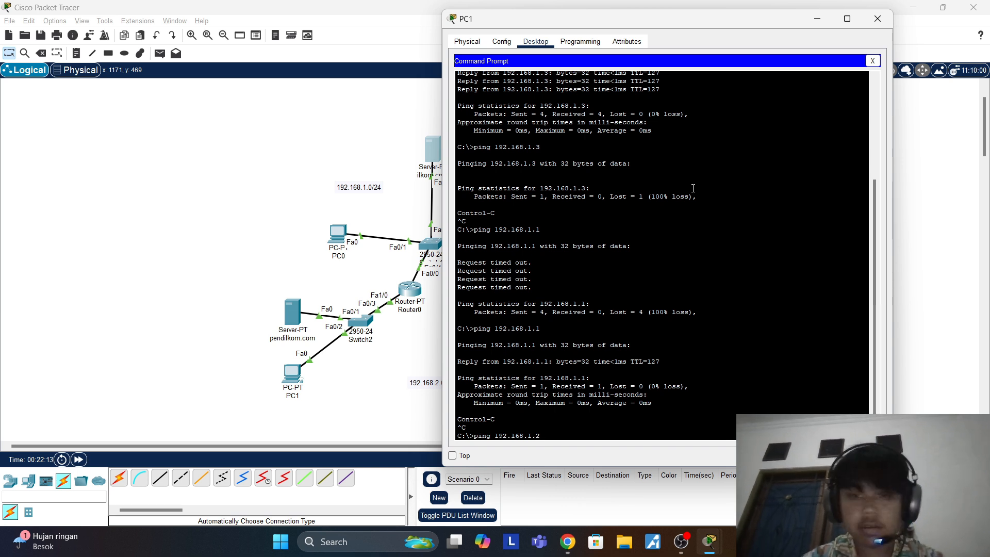
{"action": "key", "text": "Return"}
{"action": "key", "text": "ctrl+c"}
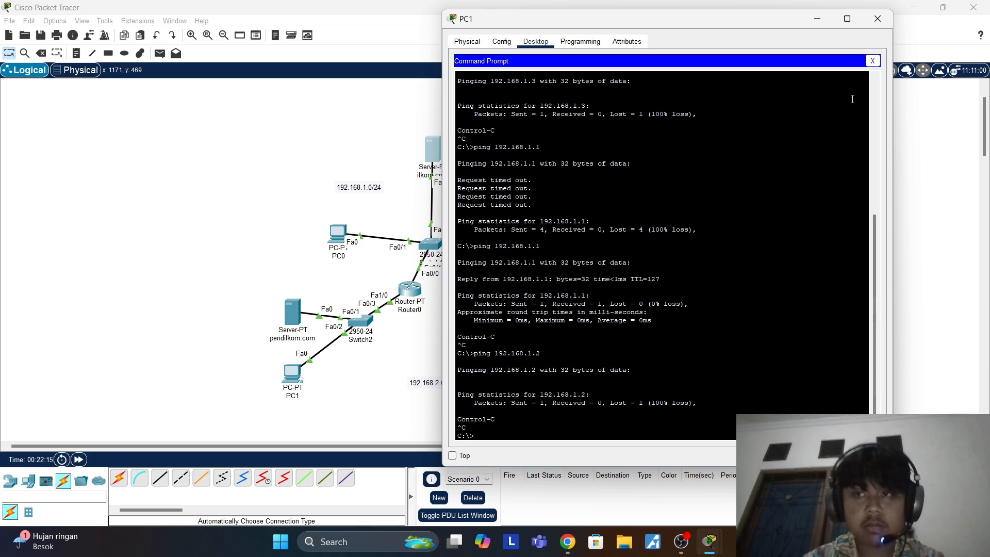
{"action": "left_click", "coordinate": [872, 61]}
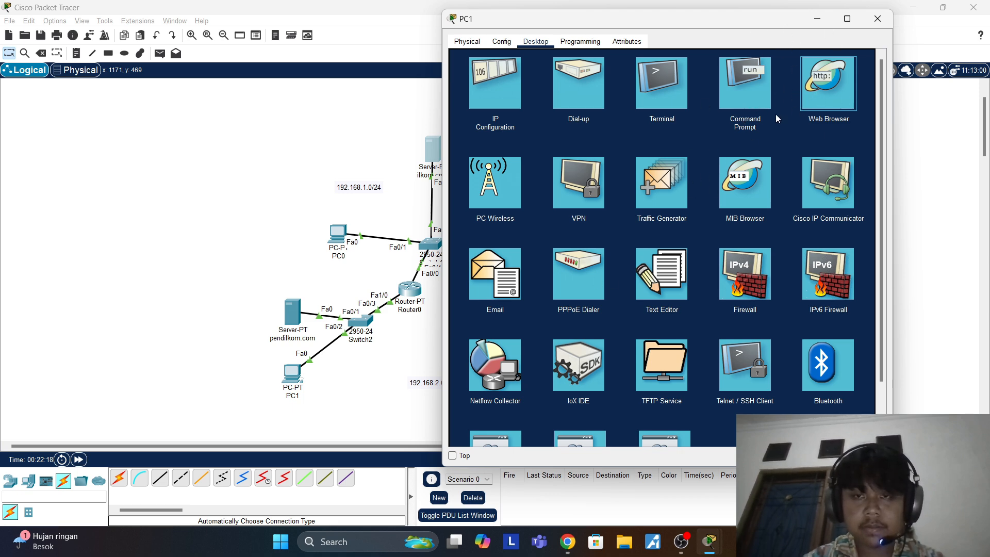
Step: Reopen PC1's web browser and request ilkom.com again
{"action": "left_click", "coordinate": [830, 124]}
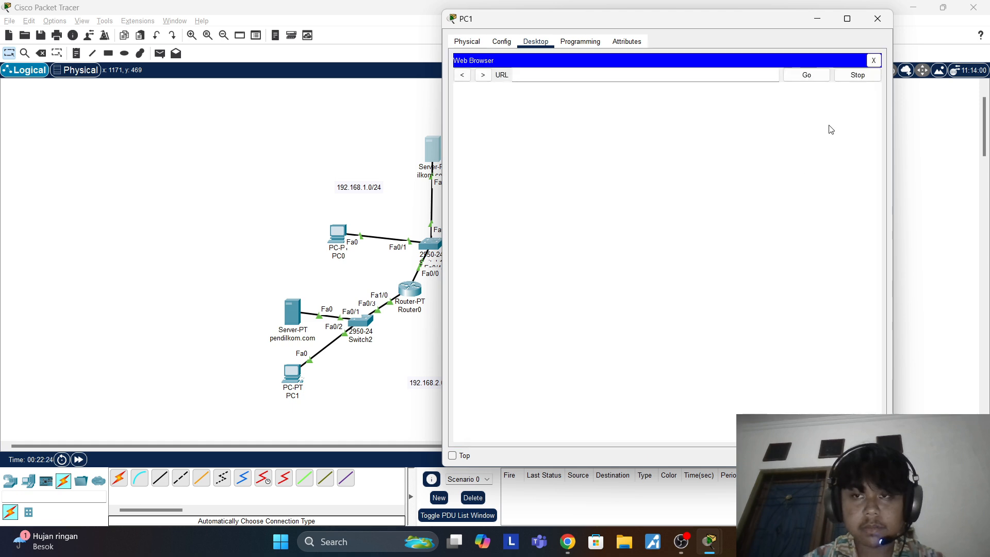
{"action": "type", "text": "ilkom.com"}
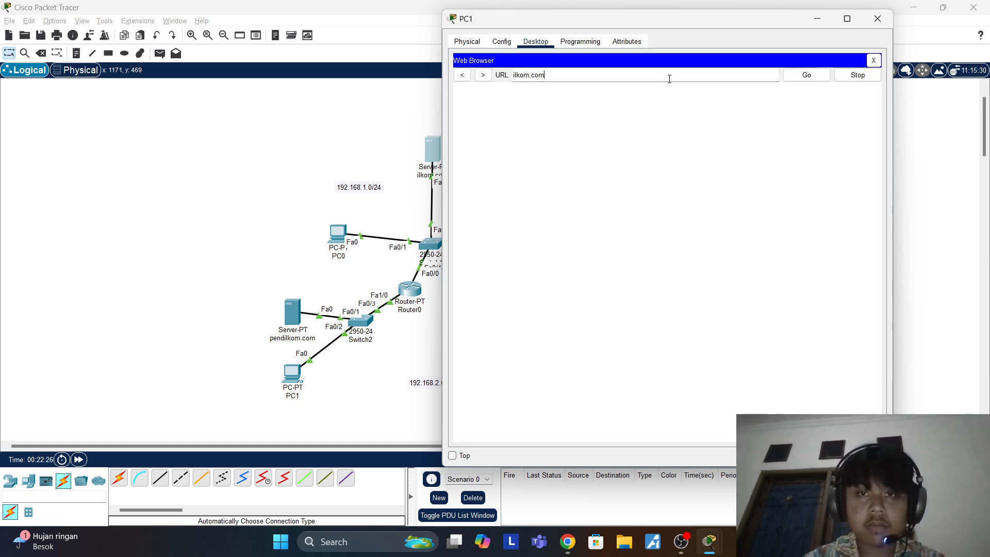
{"action": "key", "text": "Return"}
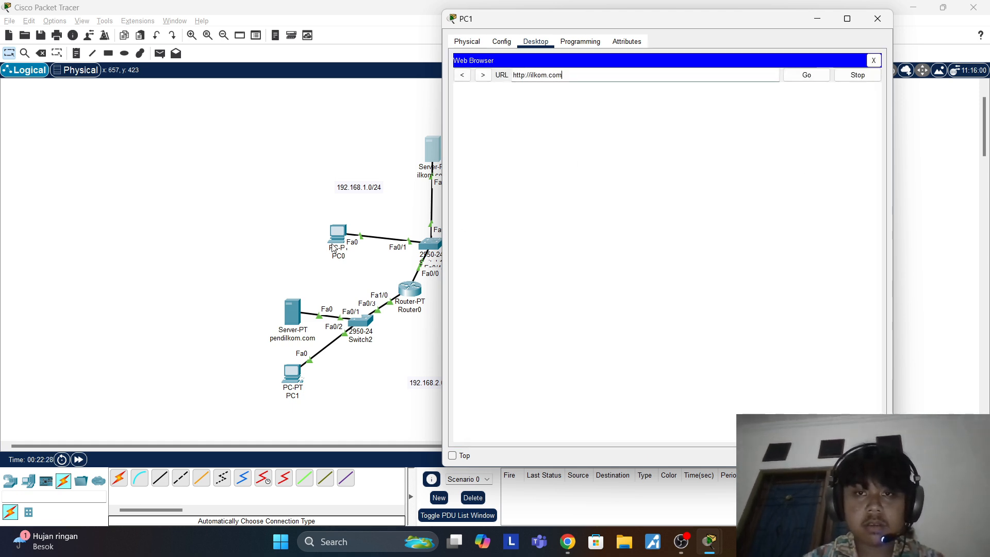
Step: Check the gateway and DNS entries in the IP configurations of the DNS Server and the ilkom.com server
{"action": "left_click", "coordinate": [315, 139]}
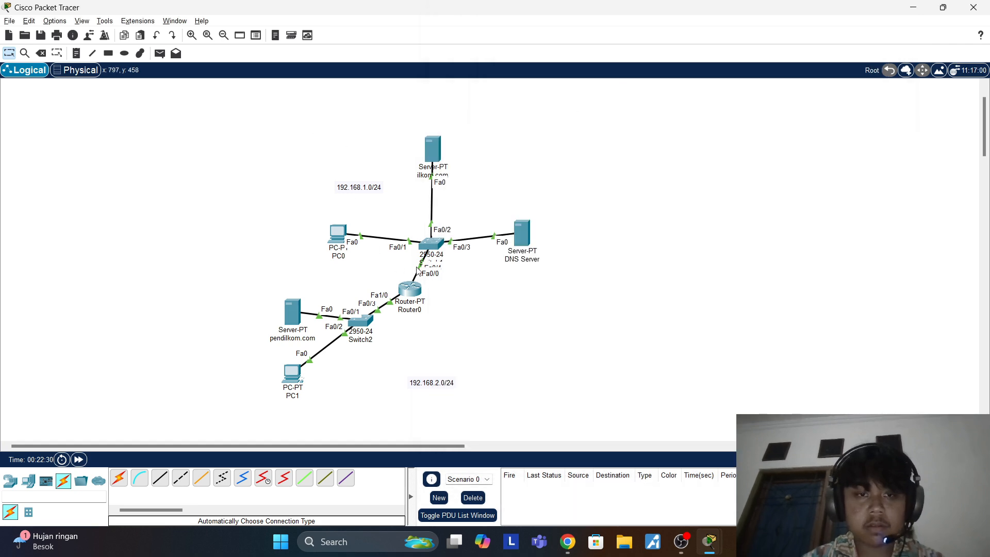
{"action": "left_click", "coordinate": [533, 239]}
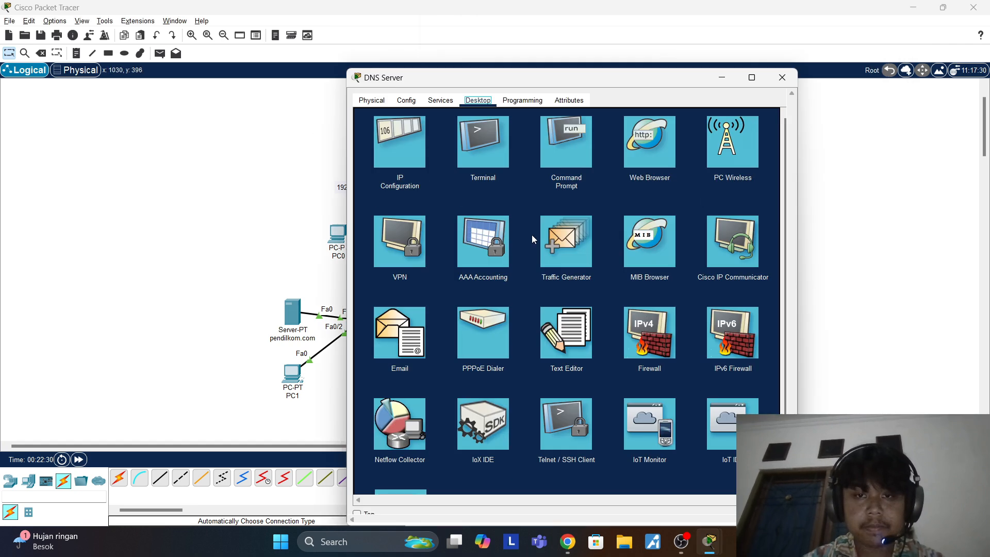
{"action": "left_click", "coordinate": [400, 142]}
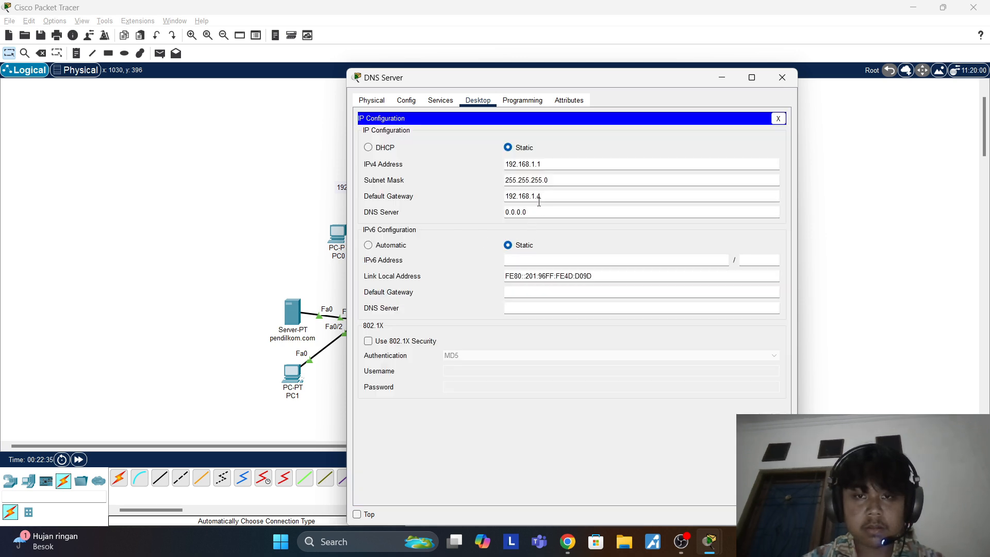
{"action": "left_click", "coordinate": [781, 78]}
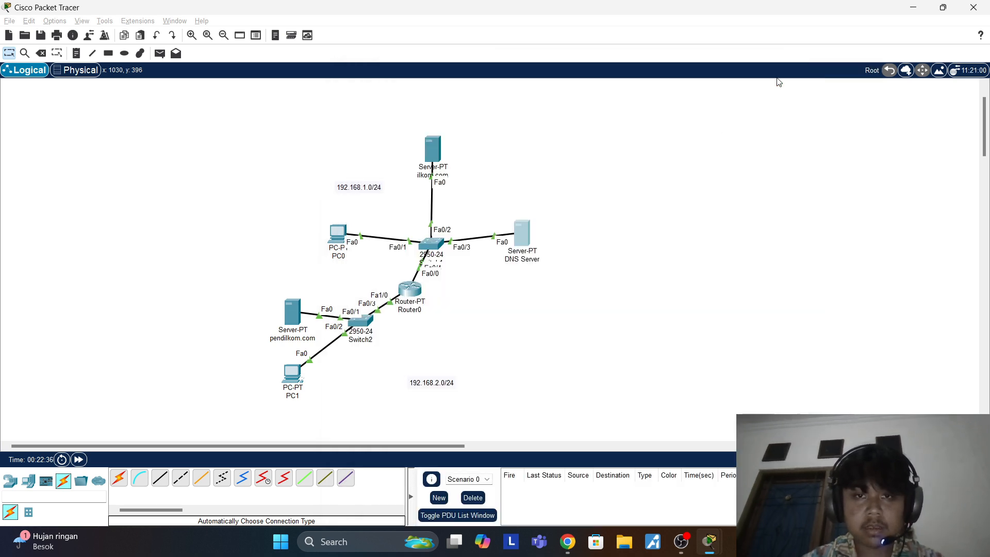
{"action": "left_click", "coordinate": [432, 161]}
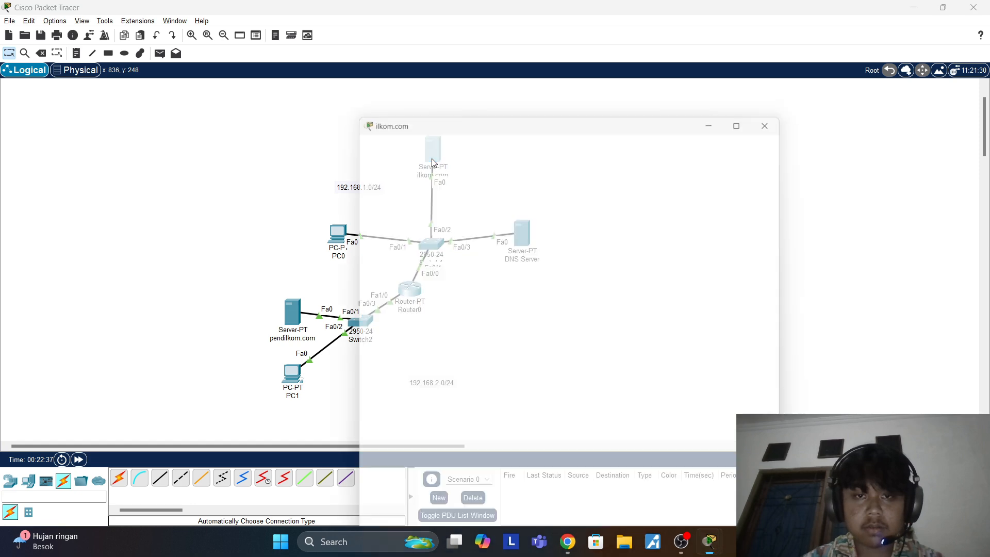
{"action": "left_click", "coordinate": [417, 144]}
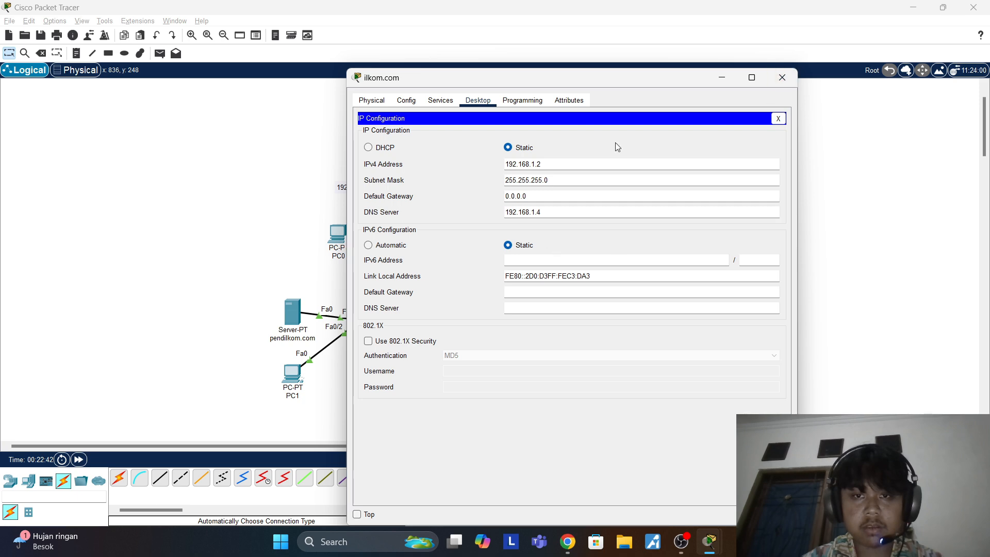
{"action": "left_click", "coordinate": [782, 78]}
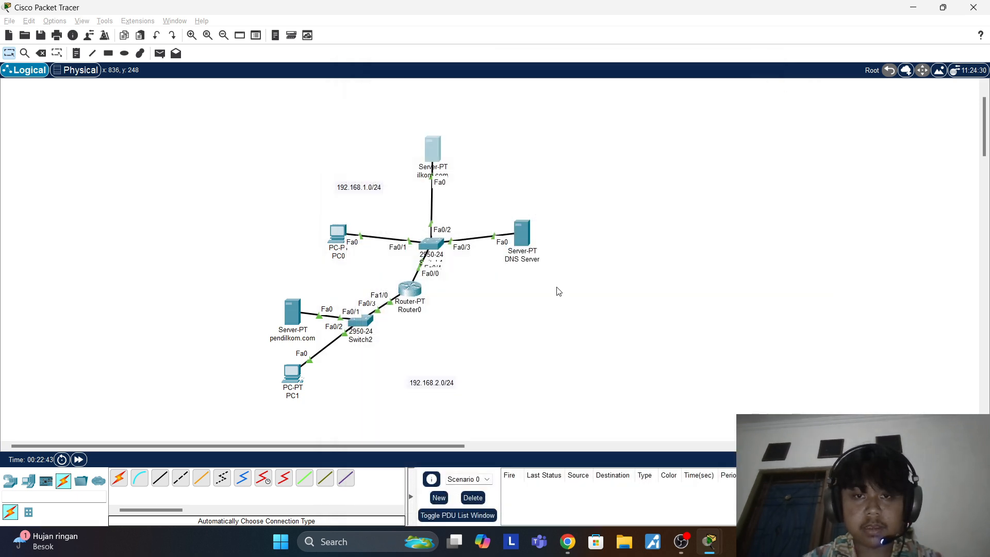
Step: Review the DNS service's resource records on the DNS Server and close its window
{"action": "left_click", "coordinate": [533, 234]}
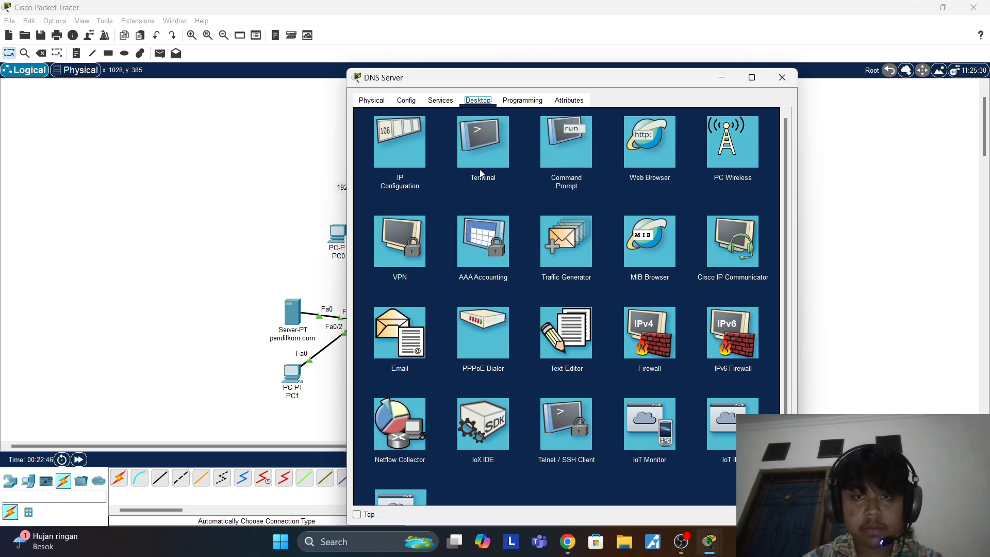
{"action": "left_click", "coordinate": [440, 102]}
{"action": "left_click", "coordinate": [394, 176]}
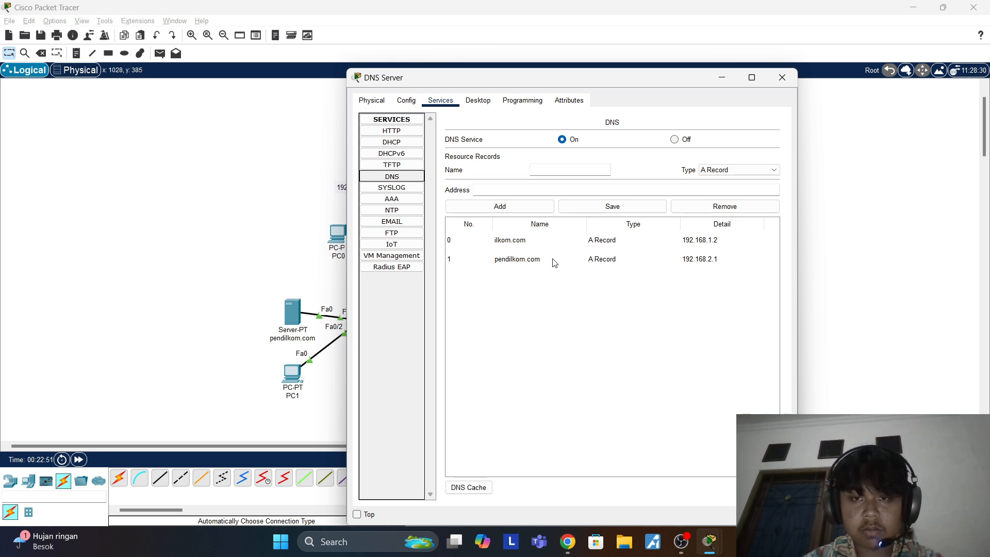
{"action": "left_click", "coordinate": [783, 78]}
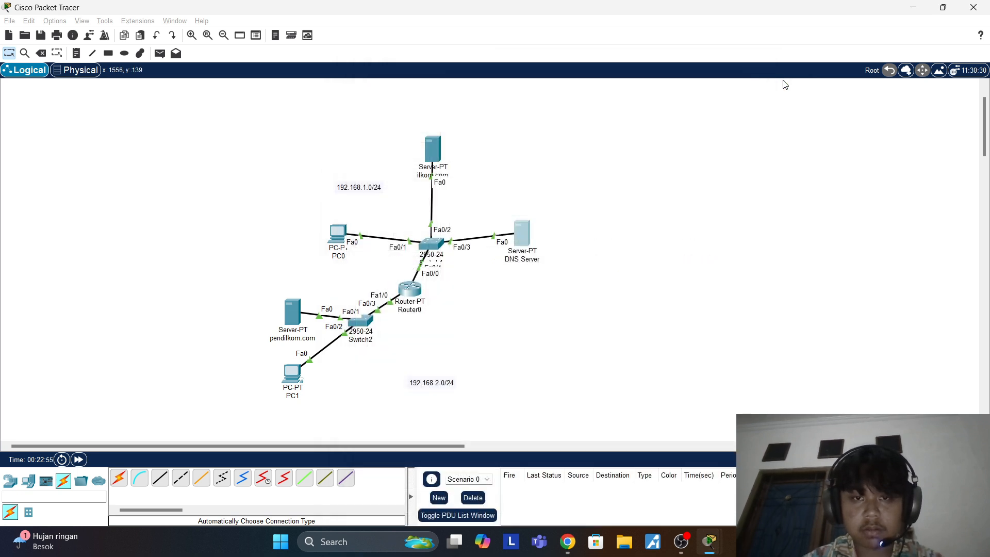
Step: Browse to ilkom.com in PC0's web browser
{"action": "left_click", "coordinate": [339, 230]}
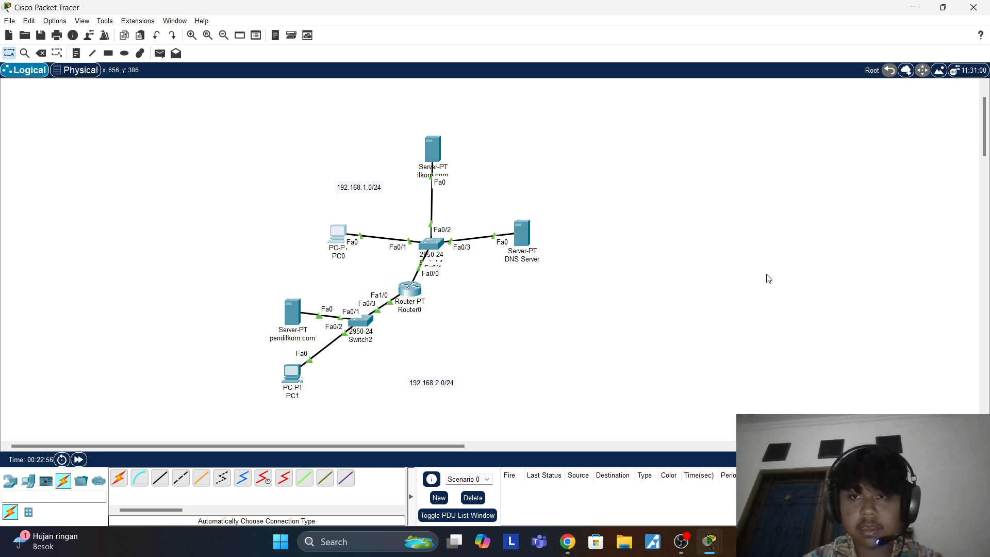
{"action": "left_click", "coordinate": [754, 125]}
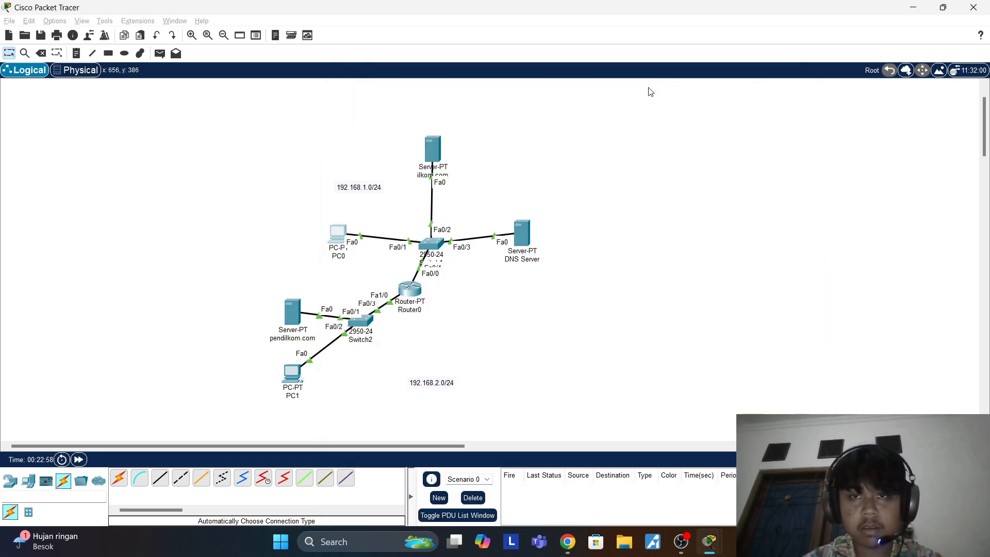
{"action": "left_click", "coordinate": [337, 238]}
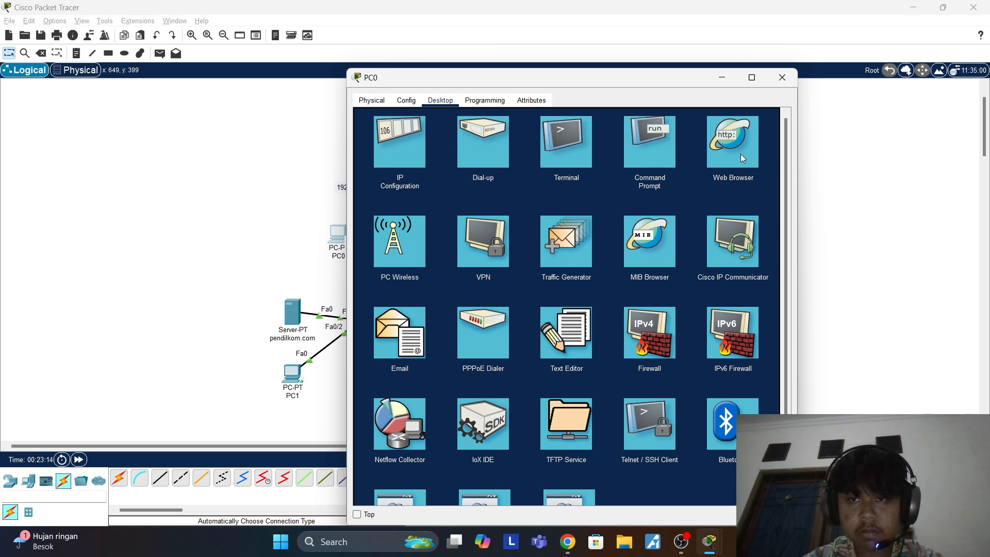
{"action": "left_click", "coordinate": [741, 155]}
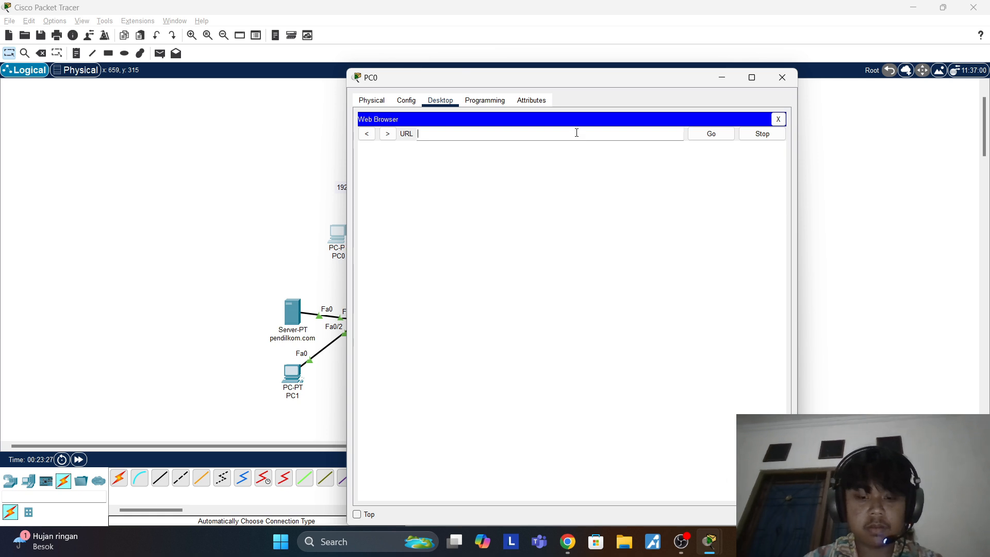
{"action": "type", "text": "ilkomnm."}
{"action": "key", "text": "BackSpace"}
{"action": "key", "text": "BackSpace"}
{"action": "type", "text": ".com"}
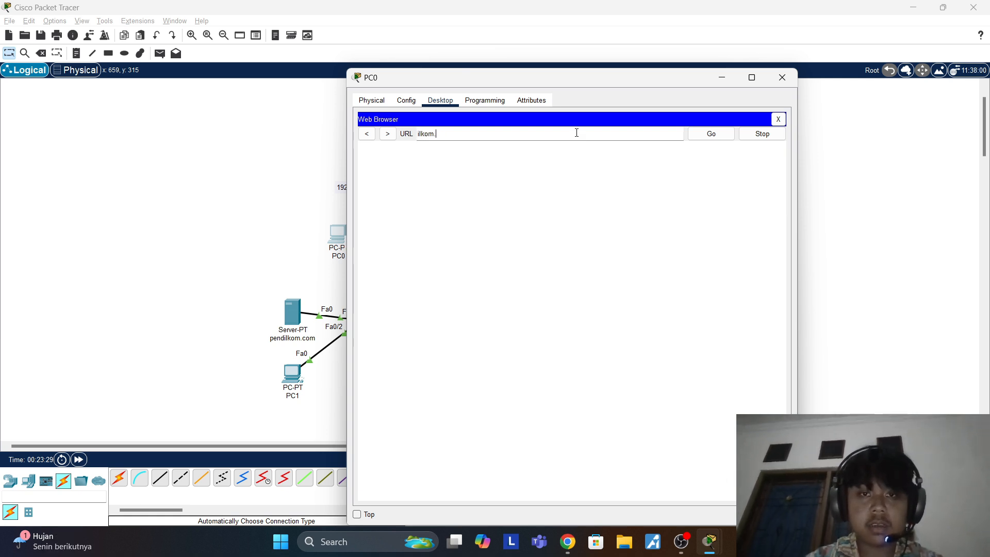
{"action": "key", "text": "Return"}
Step: Browse to pendilkom.com in PC0's web browser
{"action": "type", "text": "pendilkom"}
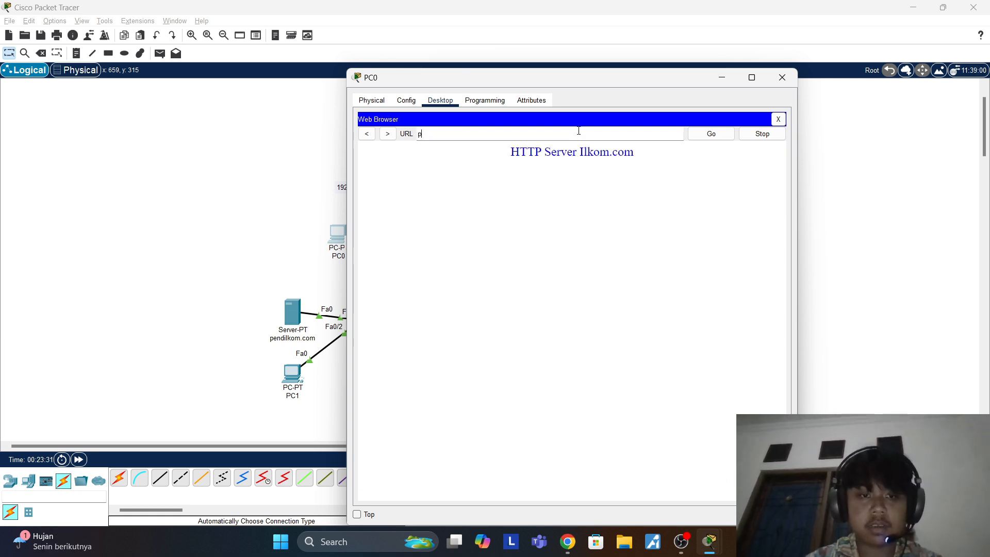
{"action": "type", "text": ".com"}
{"action": "key", "text": "Return"}
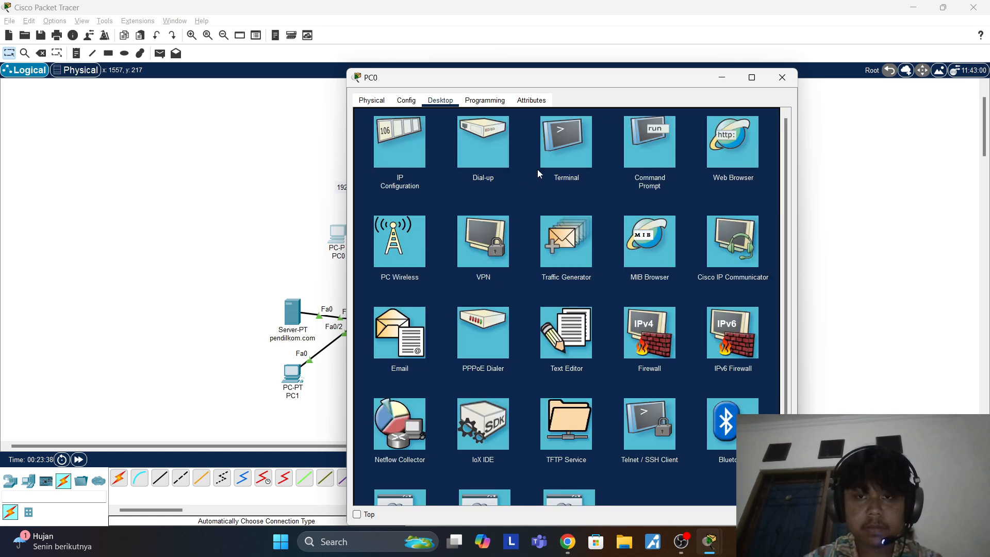
Step: Check PC0's IP configuration, and browse to pendilkom.com in PC1's web browser
{"action": "left_click", "coordinate": [387, 146]}
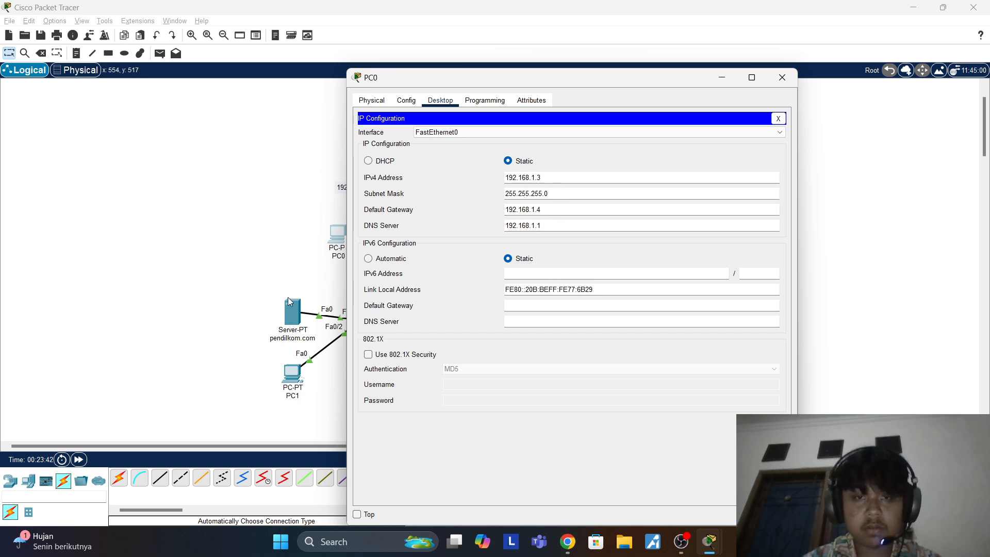
{"action": "left_click", "coordinate": [297, 371]}
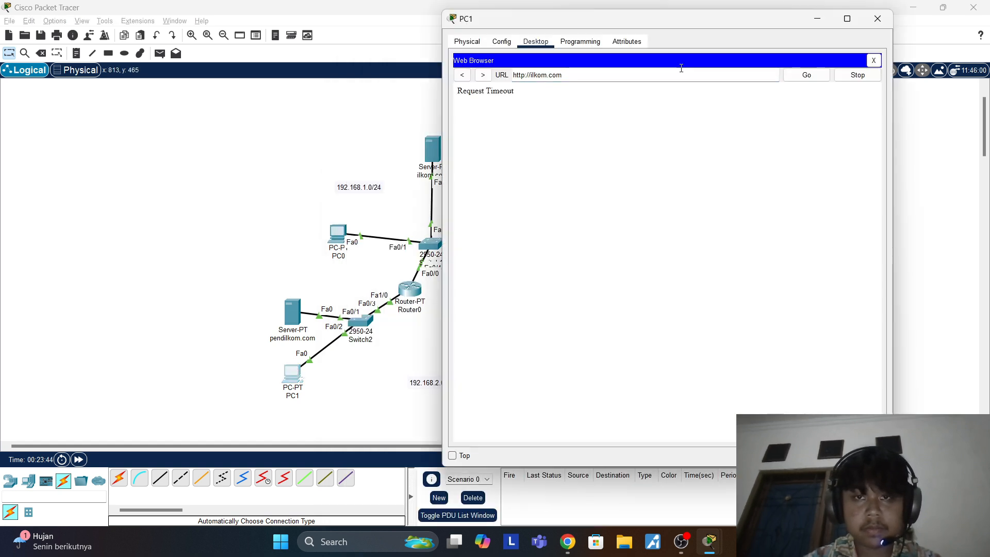
{"action": "triple_click", "coordinate": [670, 71]}
{"action": "type", "text": "pendilkom.com"}
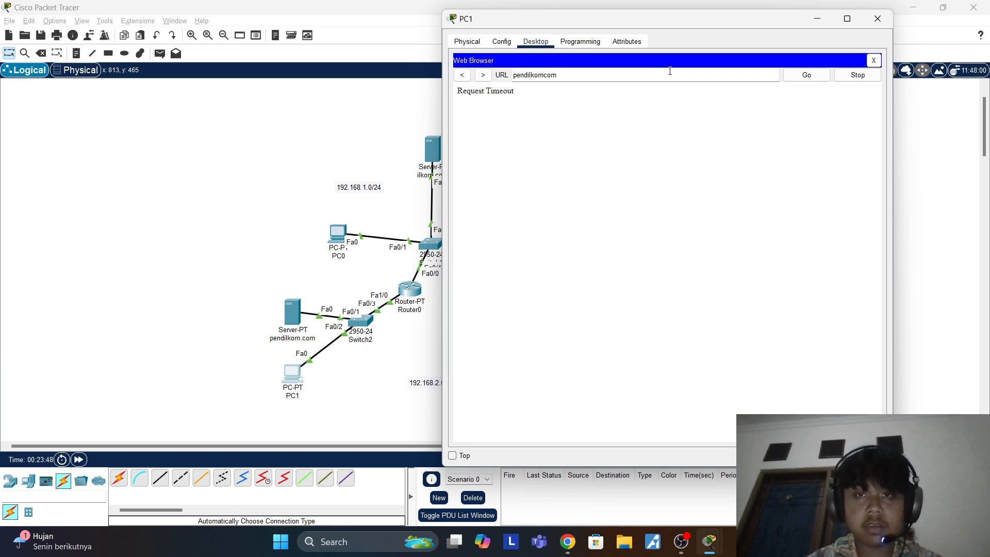
{"action": "key", "text": "Return"}
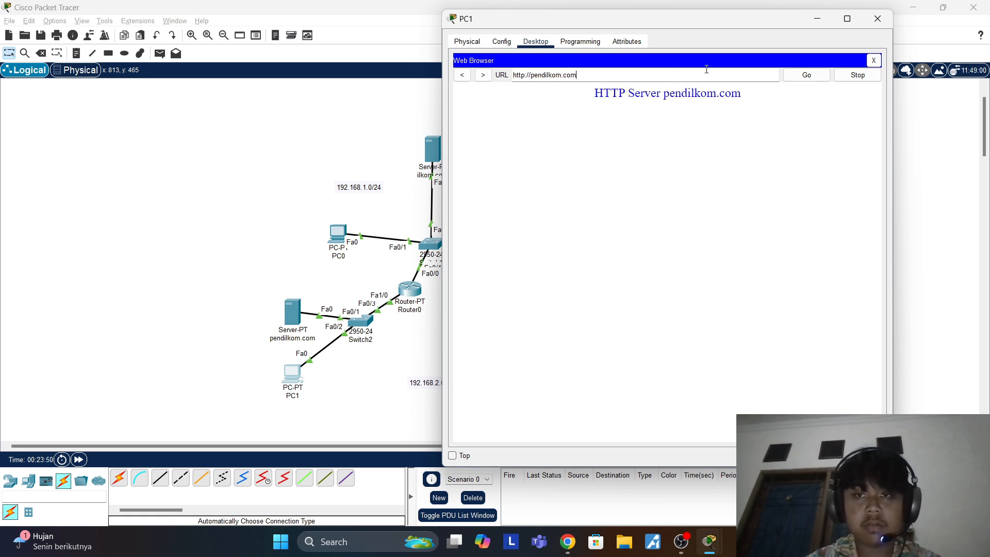
Step: Try to browse to ilkom.com in PC1's web browser
{"action": "triple_click", "coordinate": [706, 70]}
{"action": "key", "text": "BackSpace"}
{"action": "type", "text": "ilkom.com"}
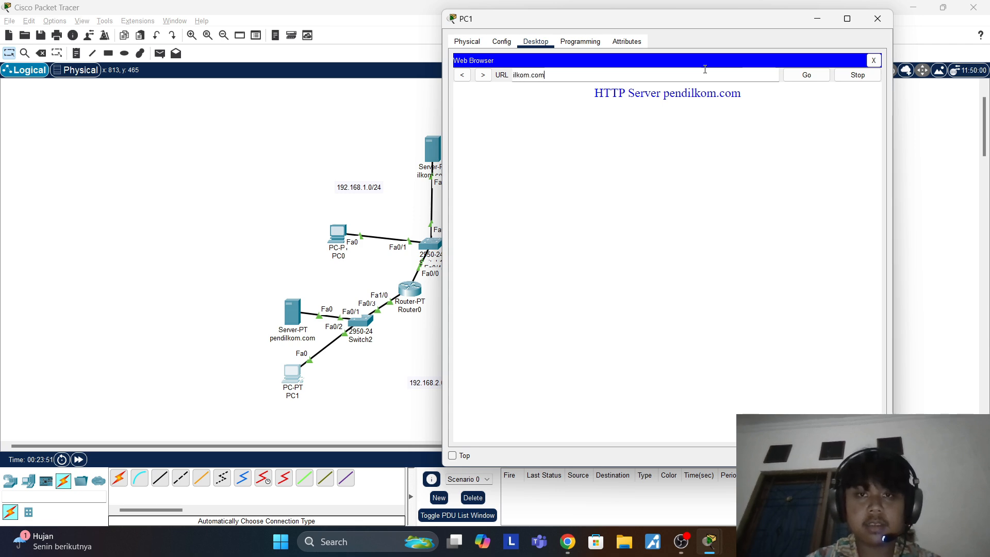
{"action": "key", "text": "Return"}
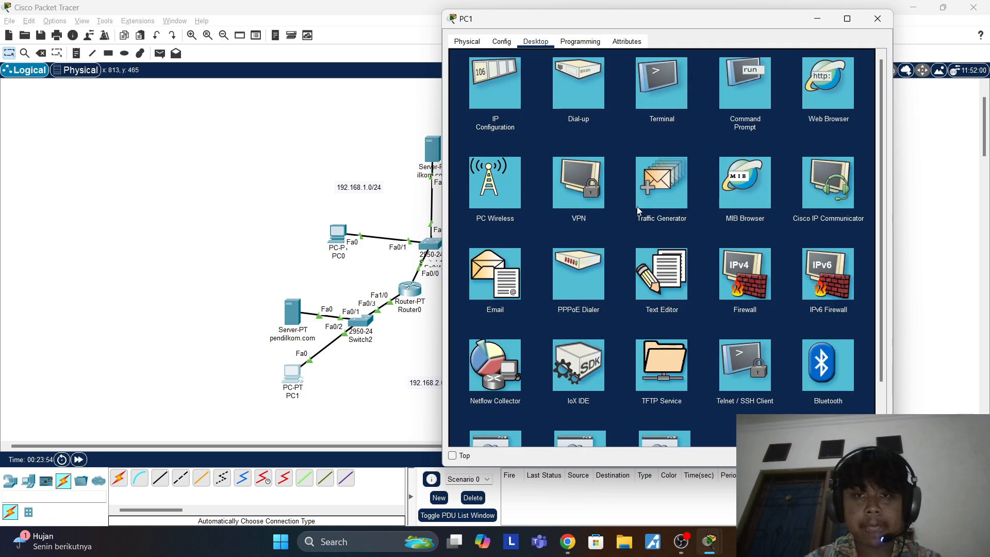
Step: Check the default gateway and DNS server entries in PC1's IP configuration
{"action": "left_click", "coordinate": [488, 88]}
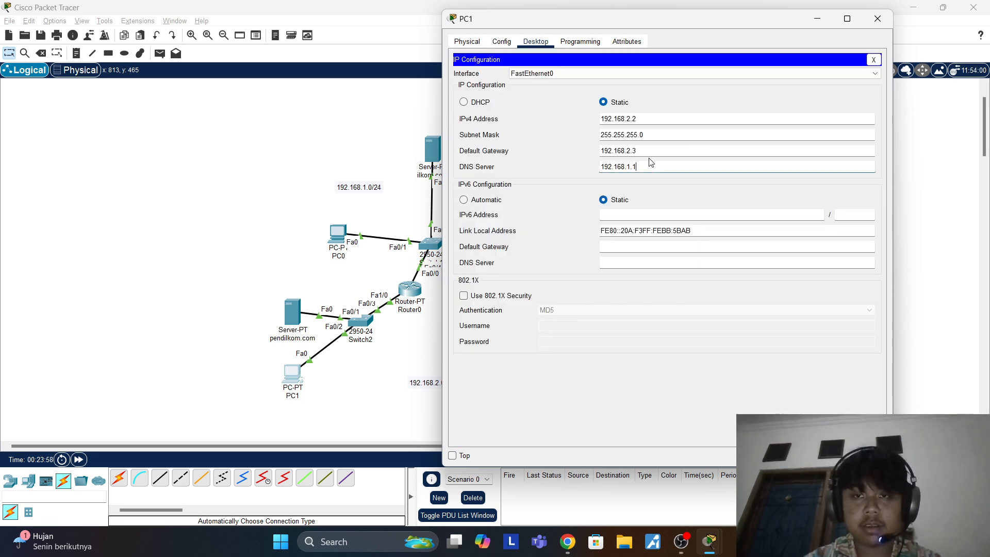
{"action": "left_click", "coordinate": [676, 150]}
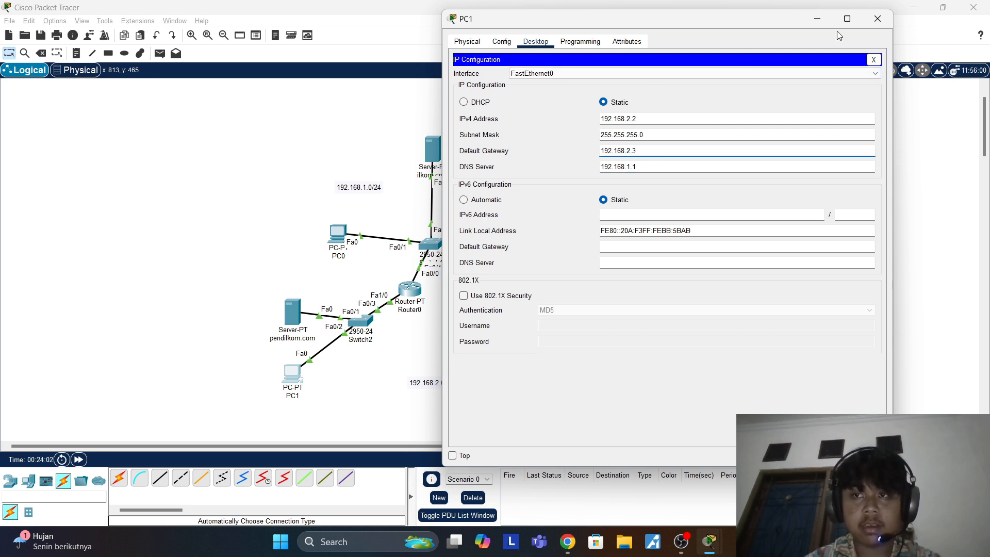
{"action": "left_click", "coordinate": [874, 59]}
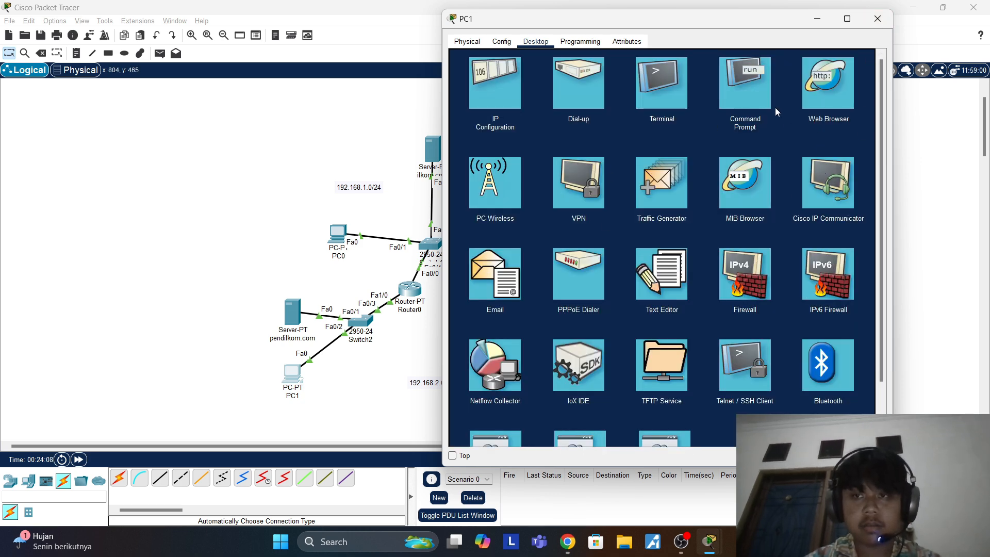
Step: Check the IP configuration of the pendilkom.com server and close its window
{"action": "left_click", "coordinate": [339, 186]}
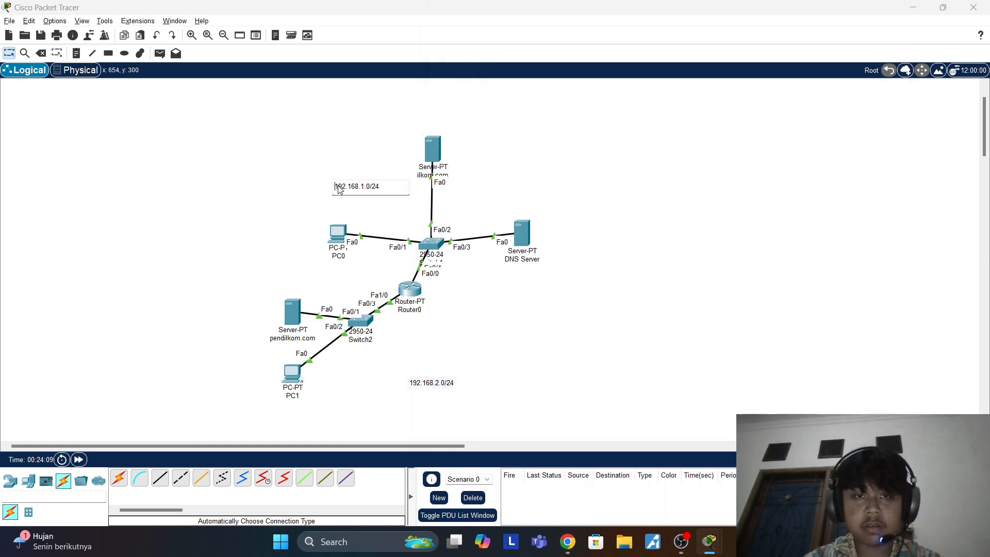
{"action": "left_click", "coordinate": [274, 249]}
{"action": "left_click", "coordinate": [292, 327]}
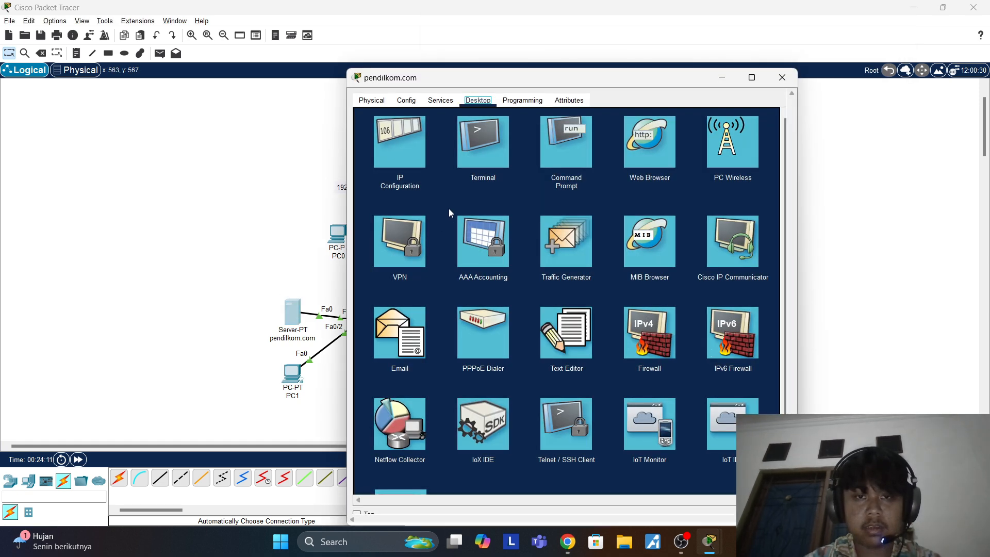
{"action": "left_click", "coordinate": [392, 150]}
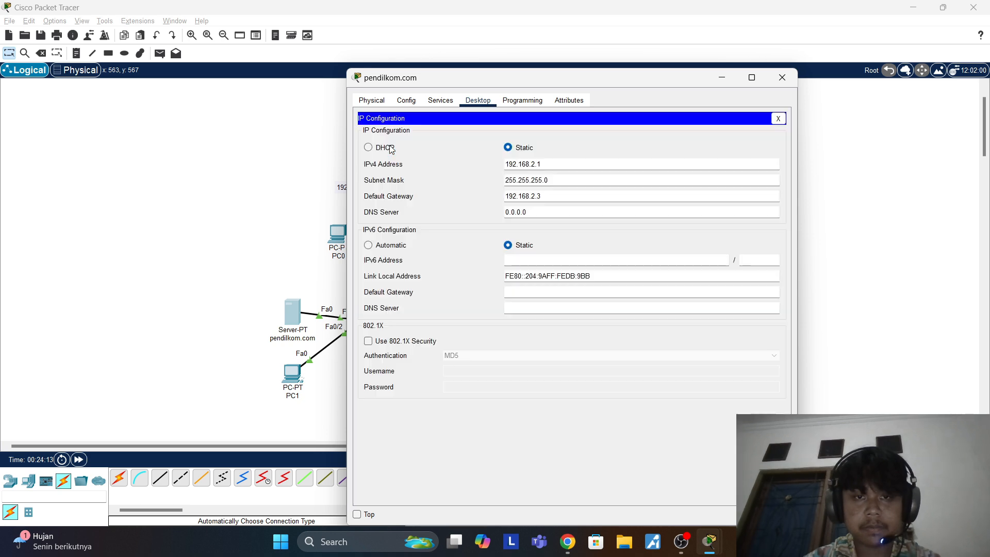
{"action": "left_click", "coordinate": [781, 79]}
Step: Set the ilkom.com server's default gateway to 192.168.1.4 and its DNS server to 0.0.0.0, and close its window
{"action": "left_click", "coordinate": [428, 156]}
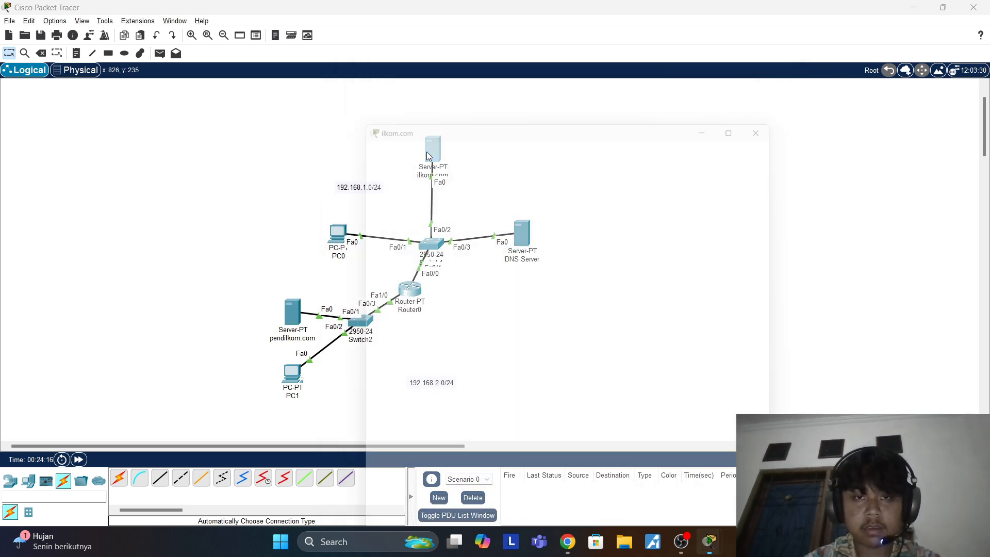
{"action": "left_click", "coordinate": [404, 198]}
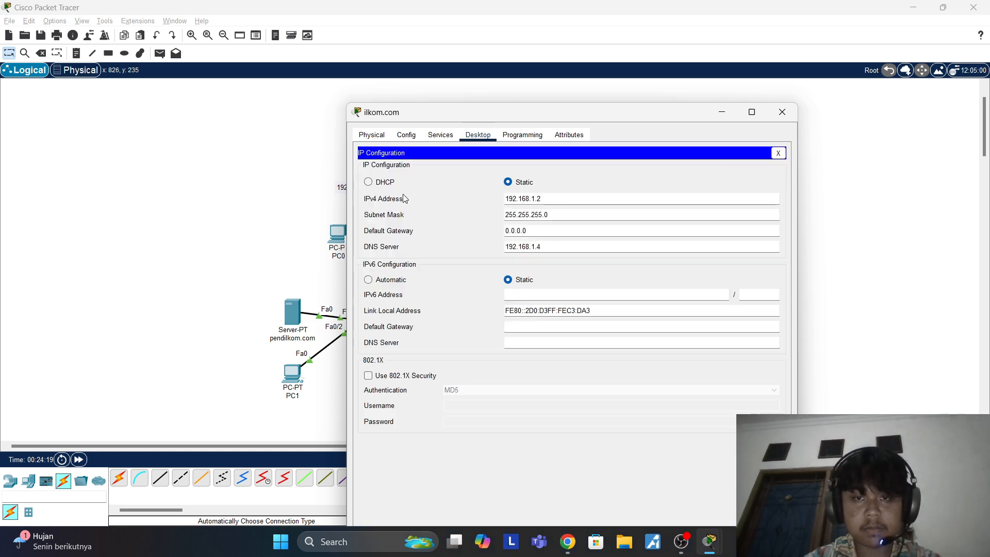
{"action": "triple_click", "coordinate": [549, 247]}
{"action": "key", "text": "BackSpace"}
{"action": "triple_click", "coordinate": [535, 230]}
{"action": "left_click", "coordinate": [535, 230]}
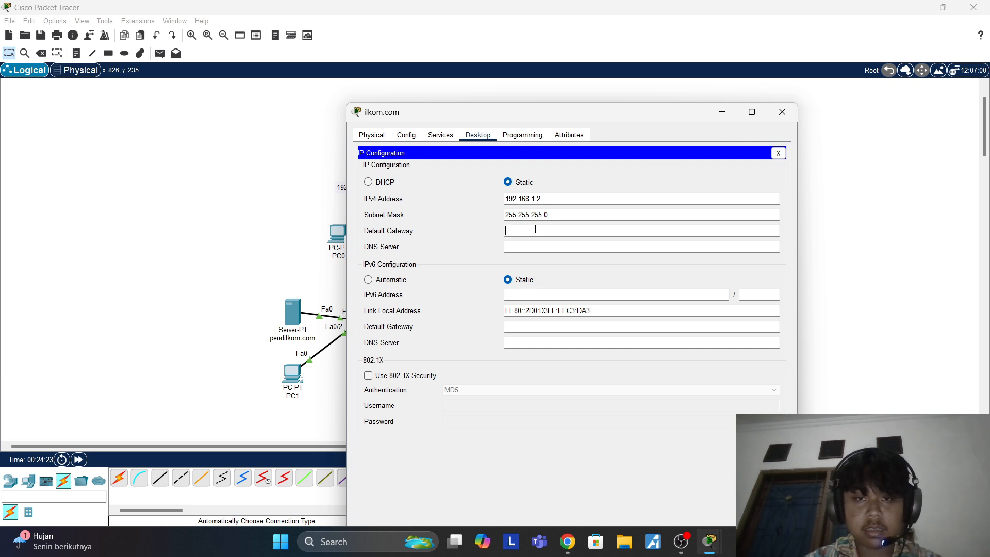
{"action": "triple_click", "coordinate": [535, 230]}
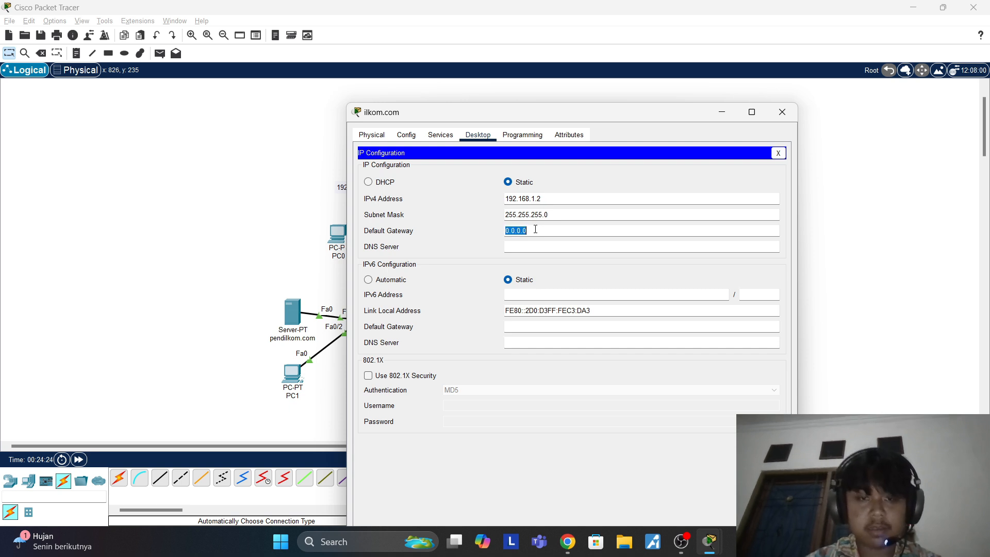
{"action": "type", "text": "192.168"}
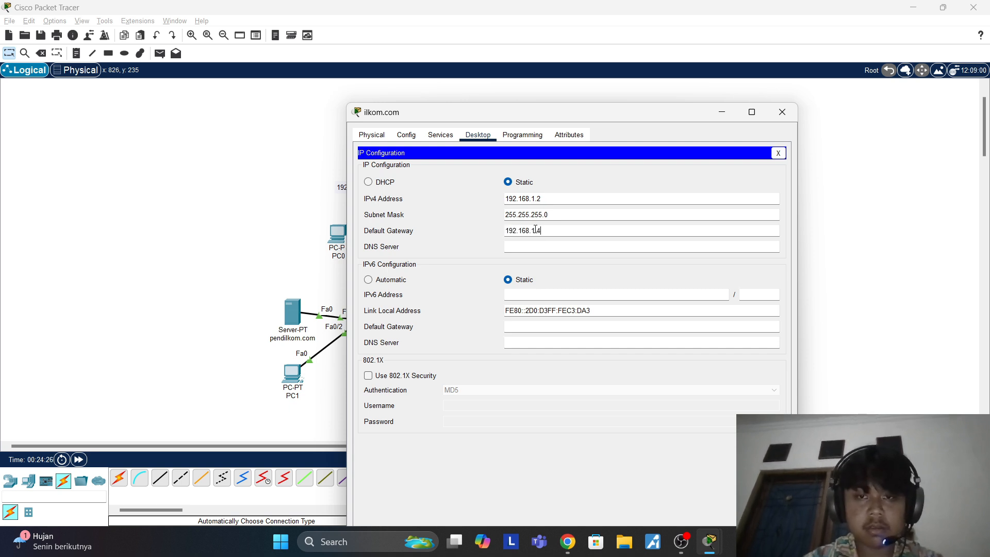
{"action": "type", "text": ".1.4"}
{"action": "key", "text": "Tab"}
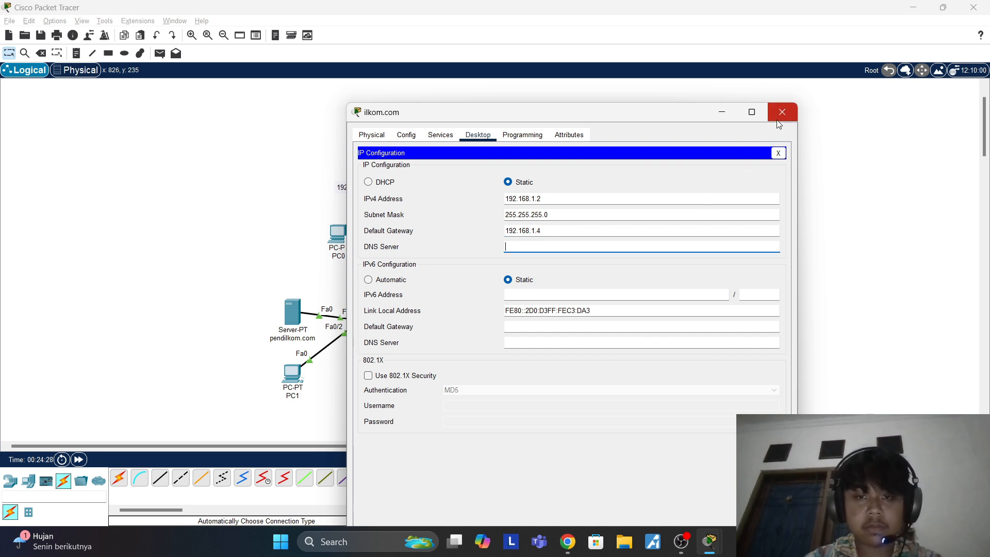
{"action": "type", "text": "0.0.0.0"}
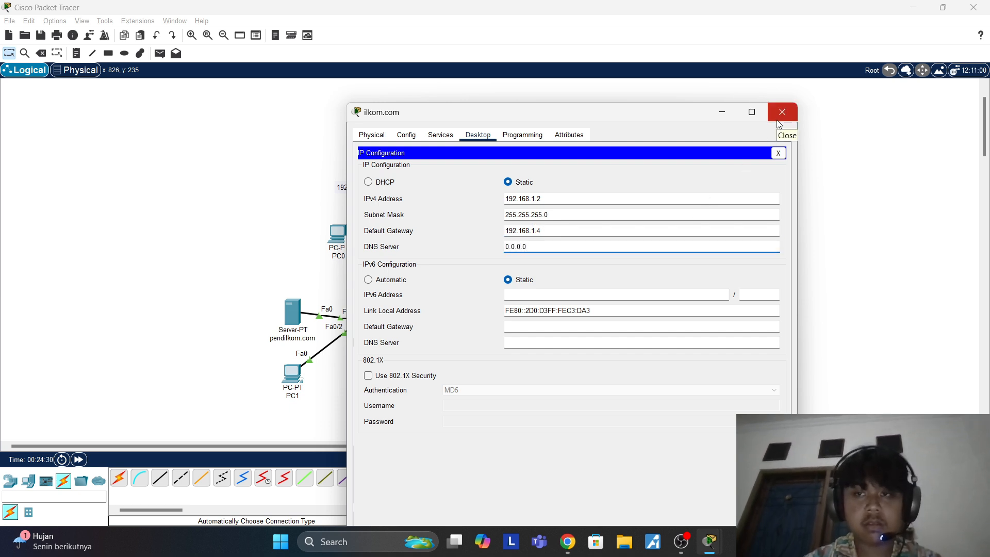
{"action": "left_click", "coordinate": [780, 121]}
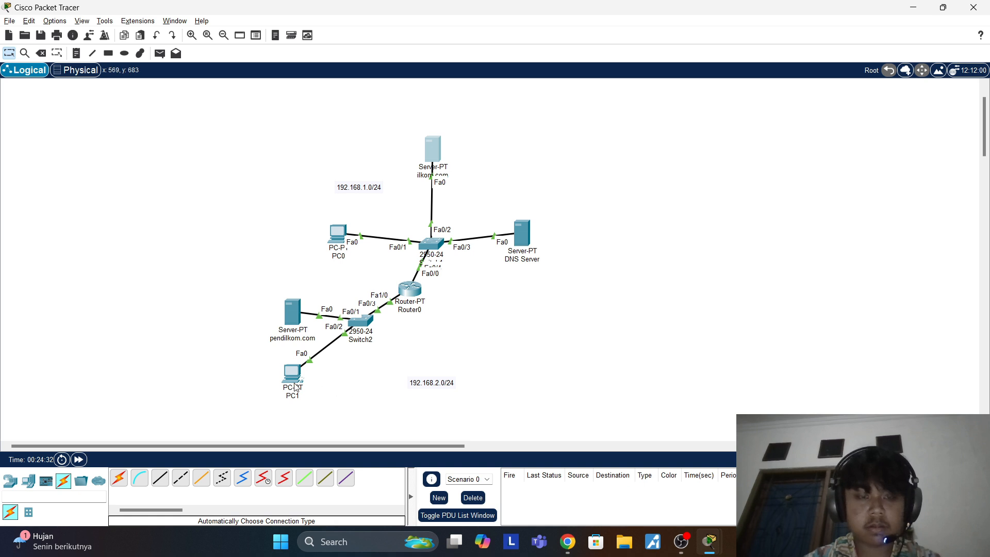
Step: Test access to ilkom.com from PC1's web browser with the corrected server gateway
{"action": "left_click", "coordinate": [294, 384]}
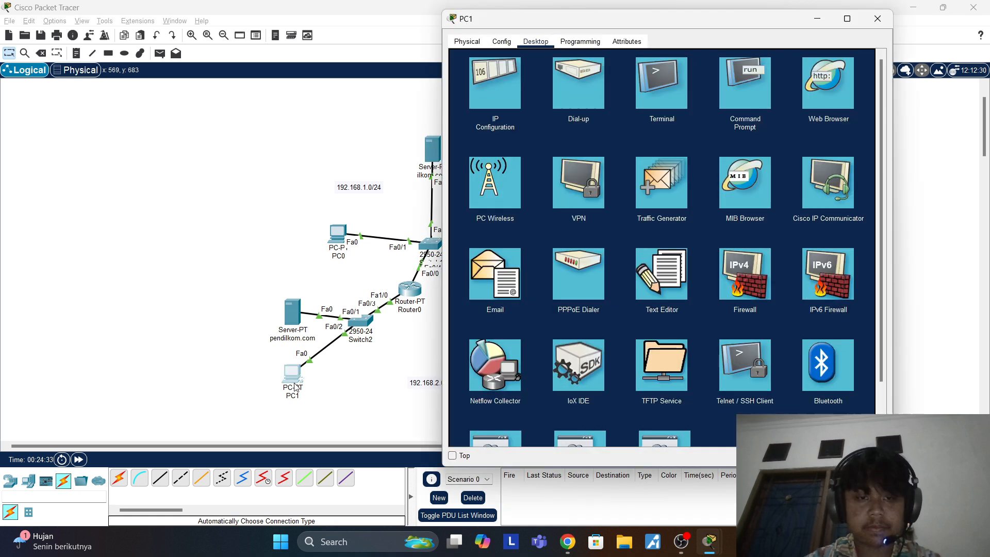
{"action": "left_click", "coordinate": [808, 86]}
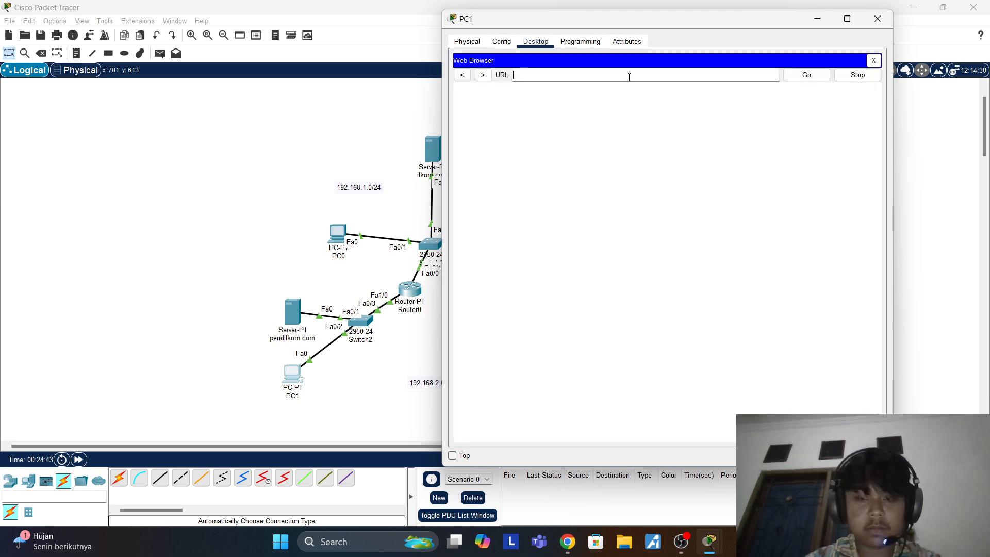
{"action": "left_click", "coordinate": [628, 76]}
{"action": "type", "text": "ilkom.com"}
{"action": "key", "text": "Return"}
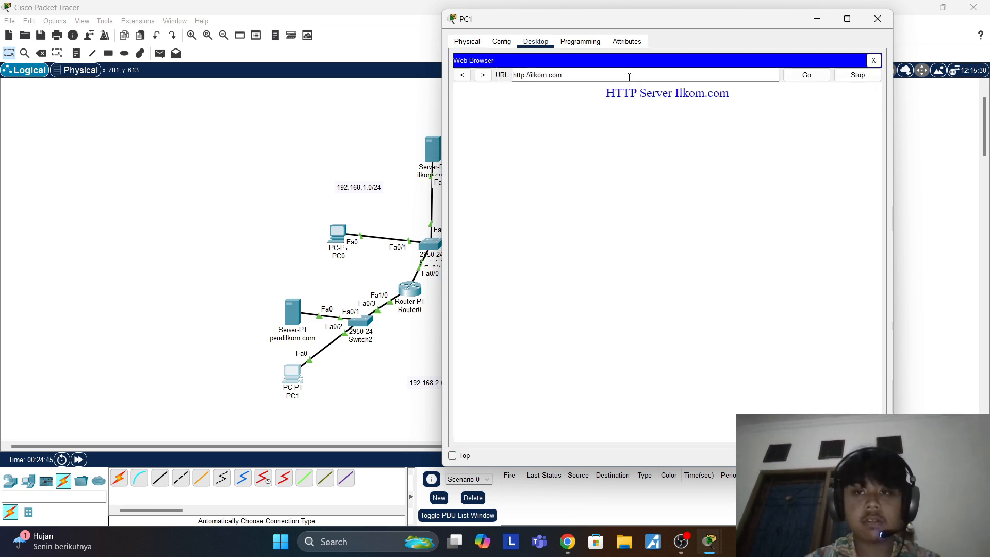
Step: Test access to pendilkom.com from PC1's web browser and close the PC1 window
{"action": "triple_click", "coordinate": [631, 74]}
{"action": "key", "text": "BackSpace"}
{"action": "type", "text": "pendilk"}
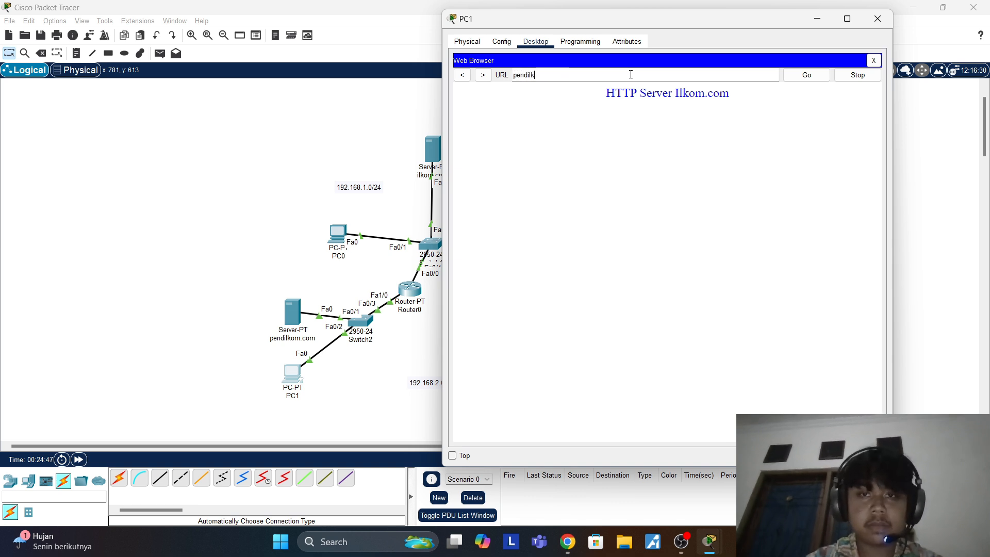
{"action": "type", "text": "om.com"}
{"action": "key", "text": "Return"}
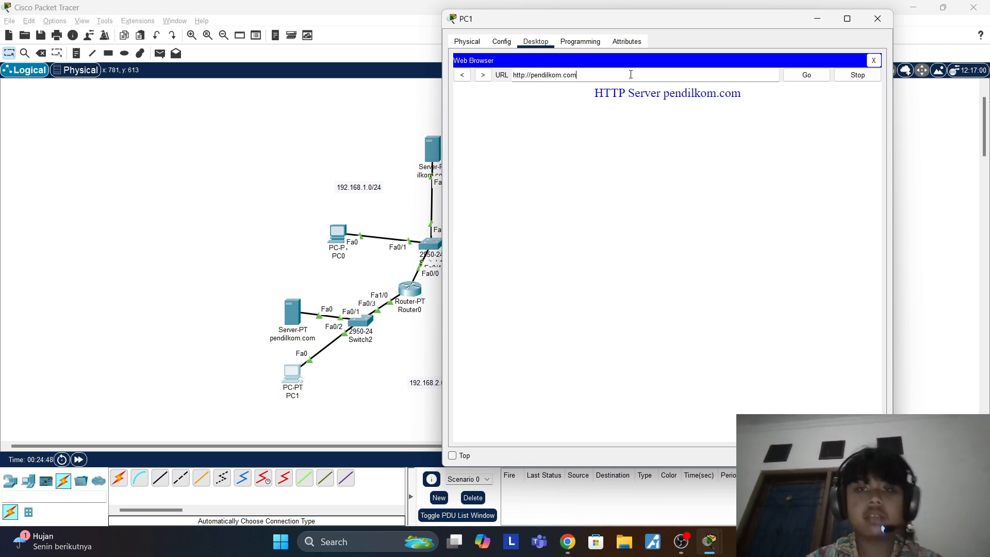
{"action": "left_click", "coordinate": [878, 18]}
Step: Switch to Chrome and review the Tugas.3 assignment's four ping and web browser instructions, highlighting them below the network diagram
{"action": "scroll", "coordinate": [705, 198], "scroll_direction": "down", "scroll_amount": 1}
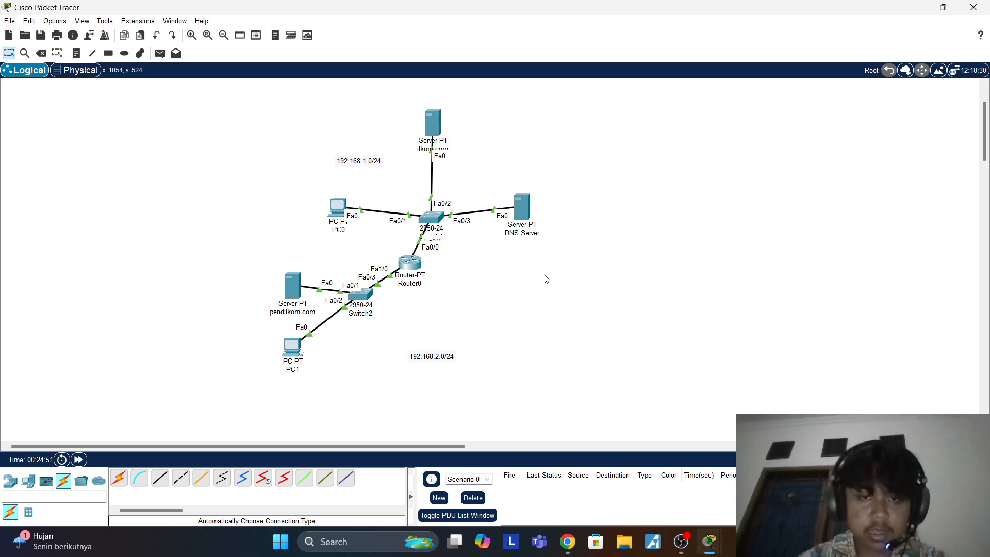
{"action": "left_click", "coordinate": [568, 541]}
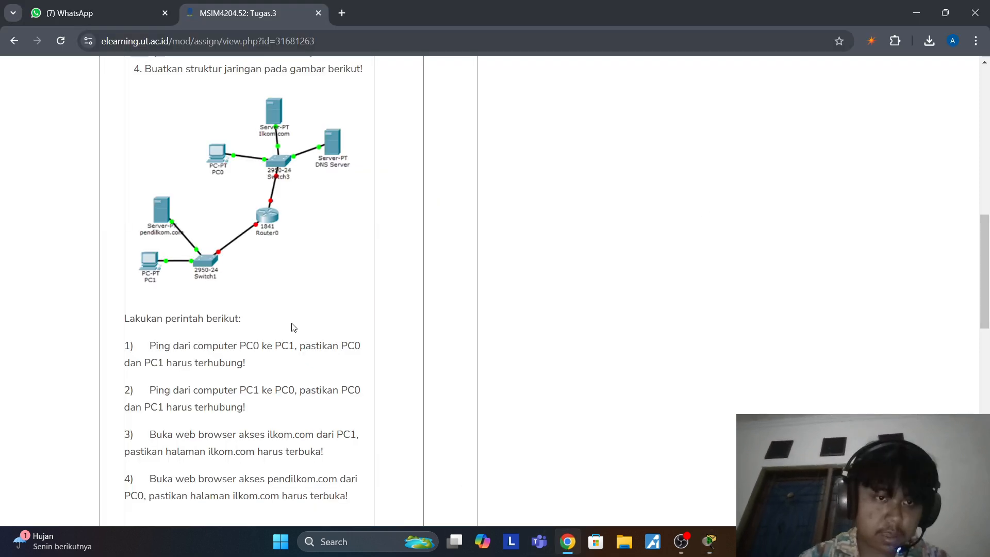
{"action": "scroll", "coordinate": [290, 325], "scroll_direction": "up", "scroll_amount": 1}
{"action": "scroll", "coordinate": [212, 107], "scroll_direction": "down", "scroll_amount": 3}
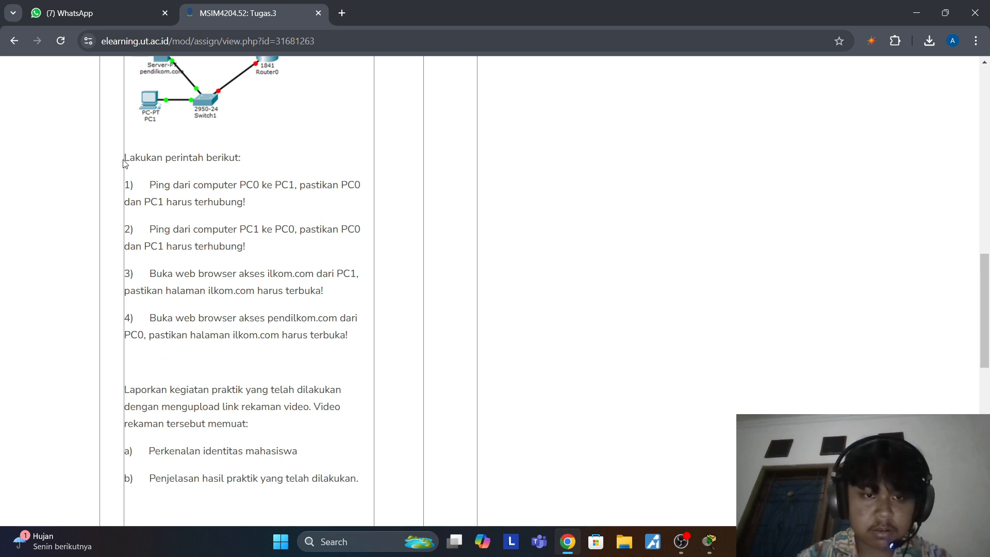
{"action": "left_click_drag", "start_coordinate": [123, 160], "coordinate": [145, 175]}
{"action": "left_click", "coordinate": [145, 178]}
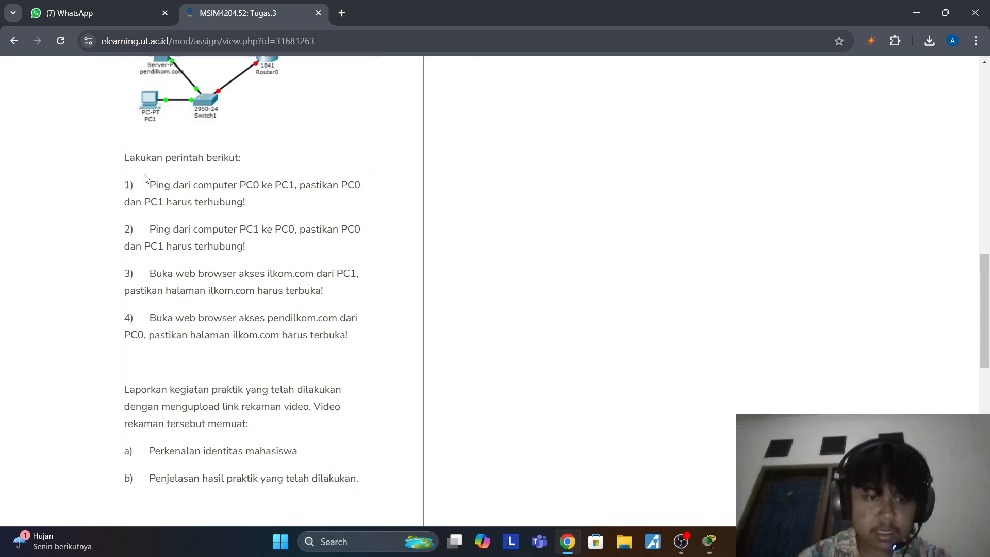
{"action": "mouse_move", "coordinate": [125, 160]}
{"action": "left_mouse_down"}
{"action": "mouse_move", "coordinate": [347, 338]}
{"action": "mouse_move", "coordinate": [212, 274]}
{"action": "mouse_move", "coordinate": [126, 155]}
{"action": "left_mouse_up"}
{"action": "left_click", "coordinate": [346, 340]}
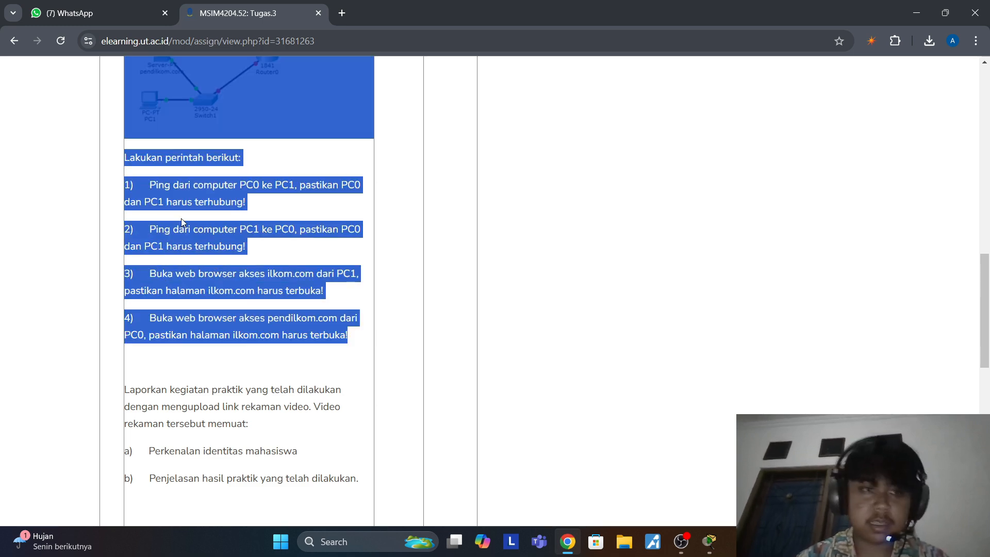
{"action": "key", "text": "alt+Tab"}
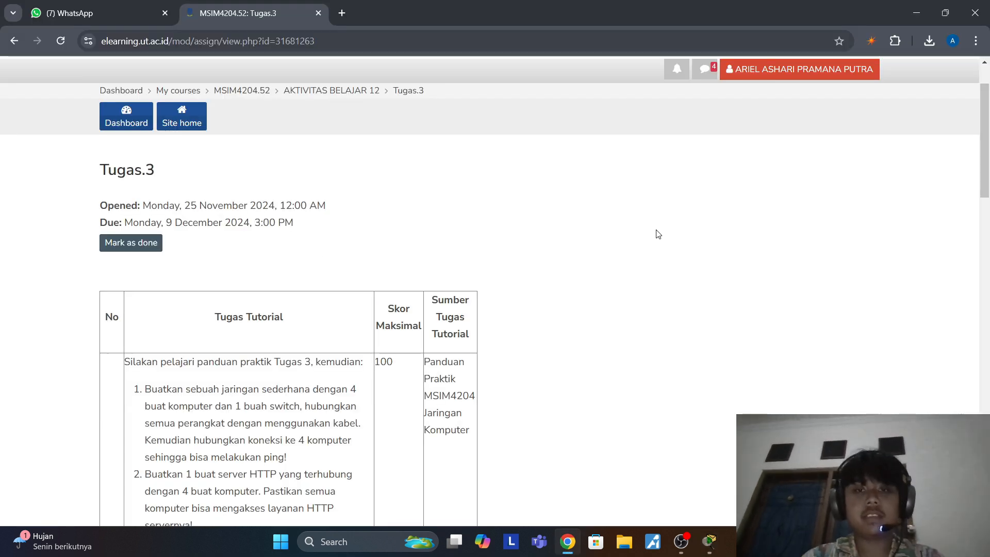